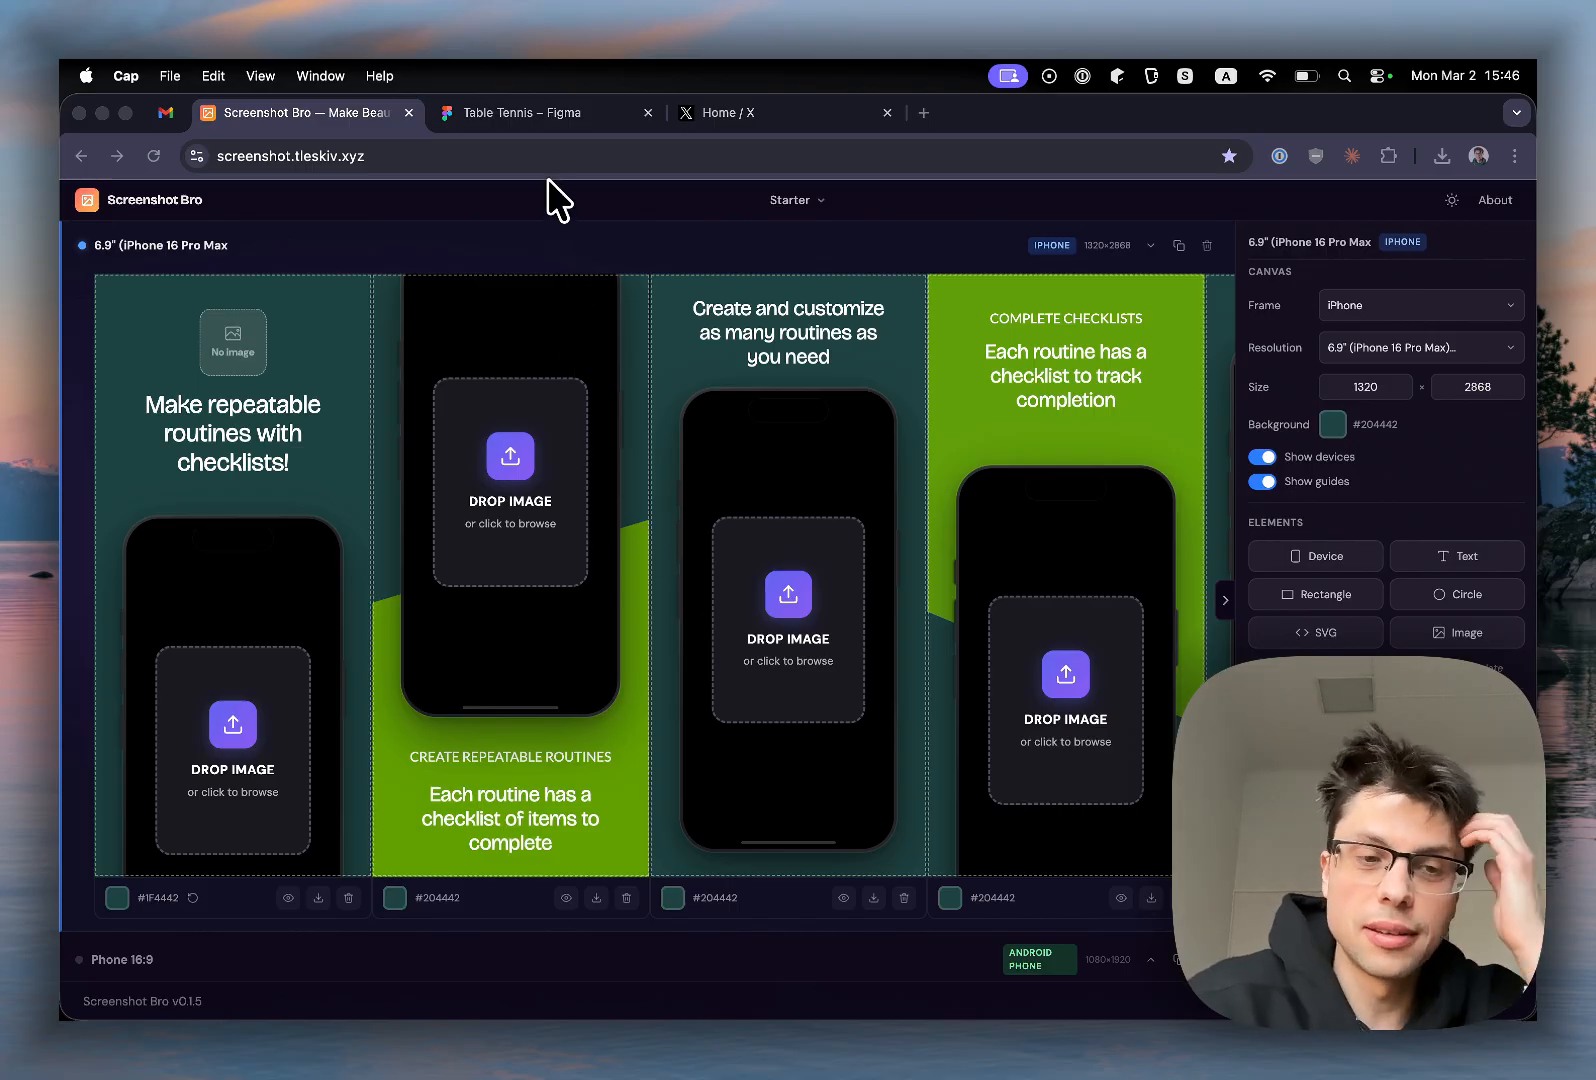
Step: Check the Android screenshot design in the Table Tennis Figma file, return to Screenshot Bro and reset the Starter project
left_click(548, 116)
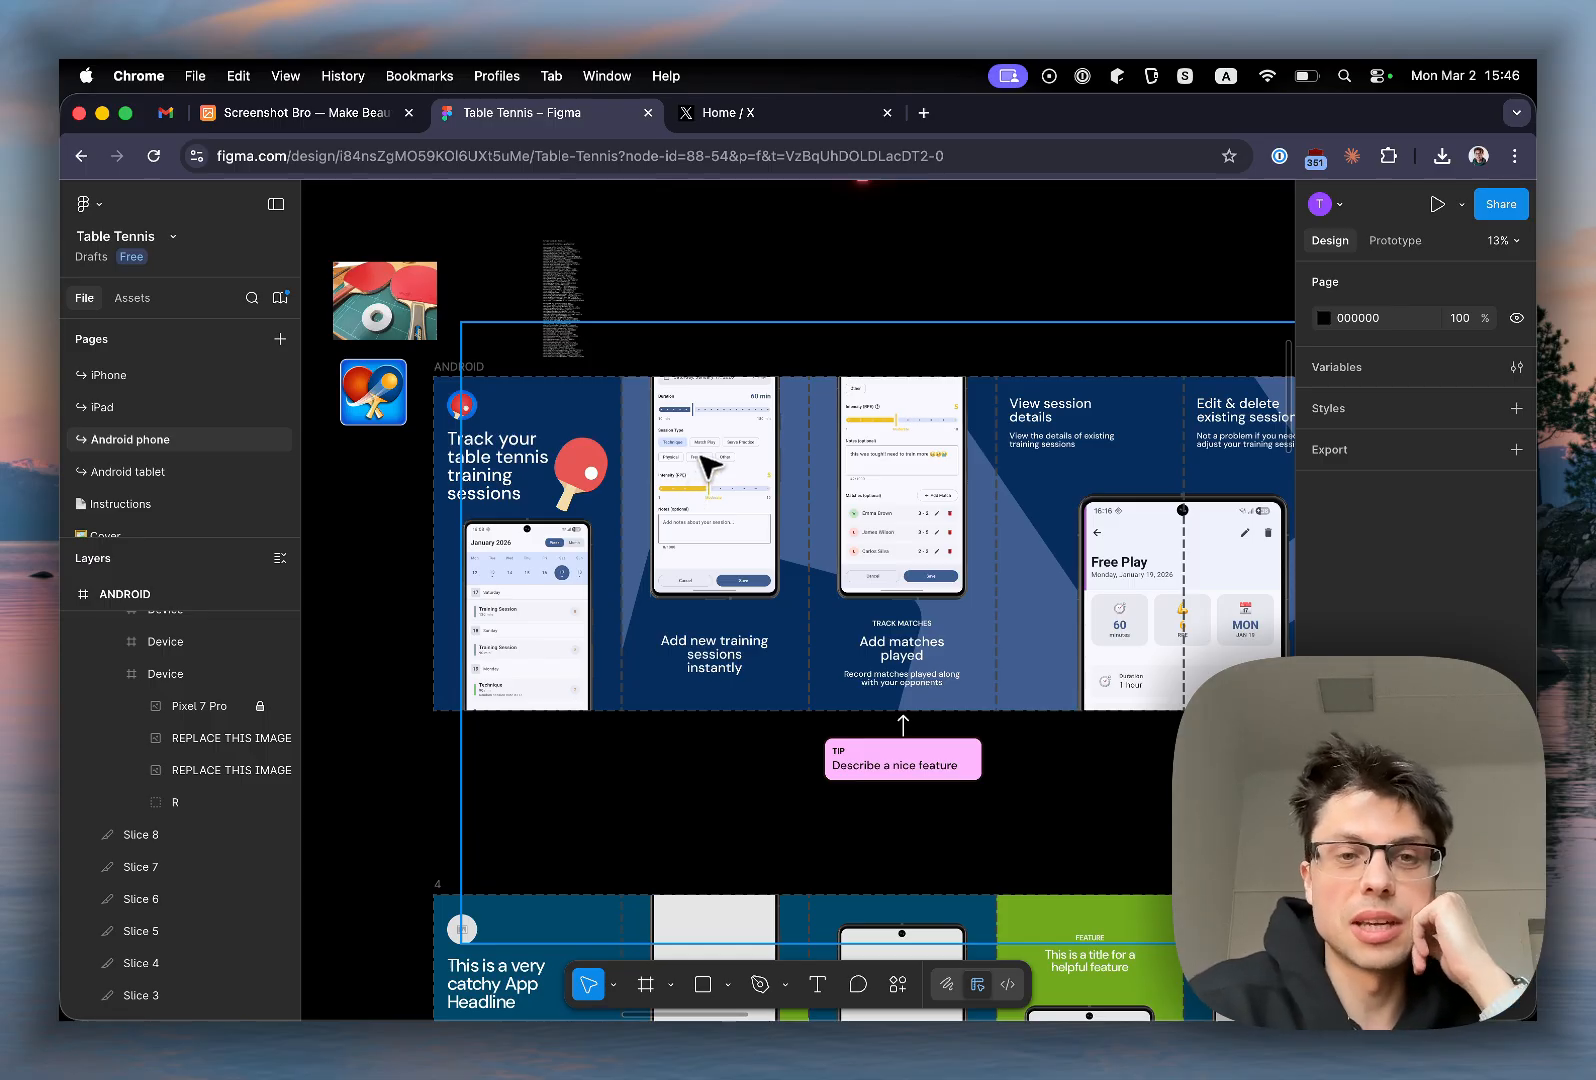
left_click(345, 118)
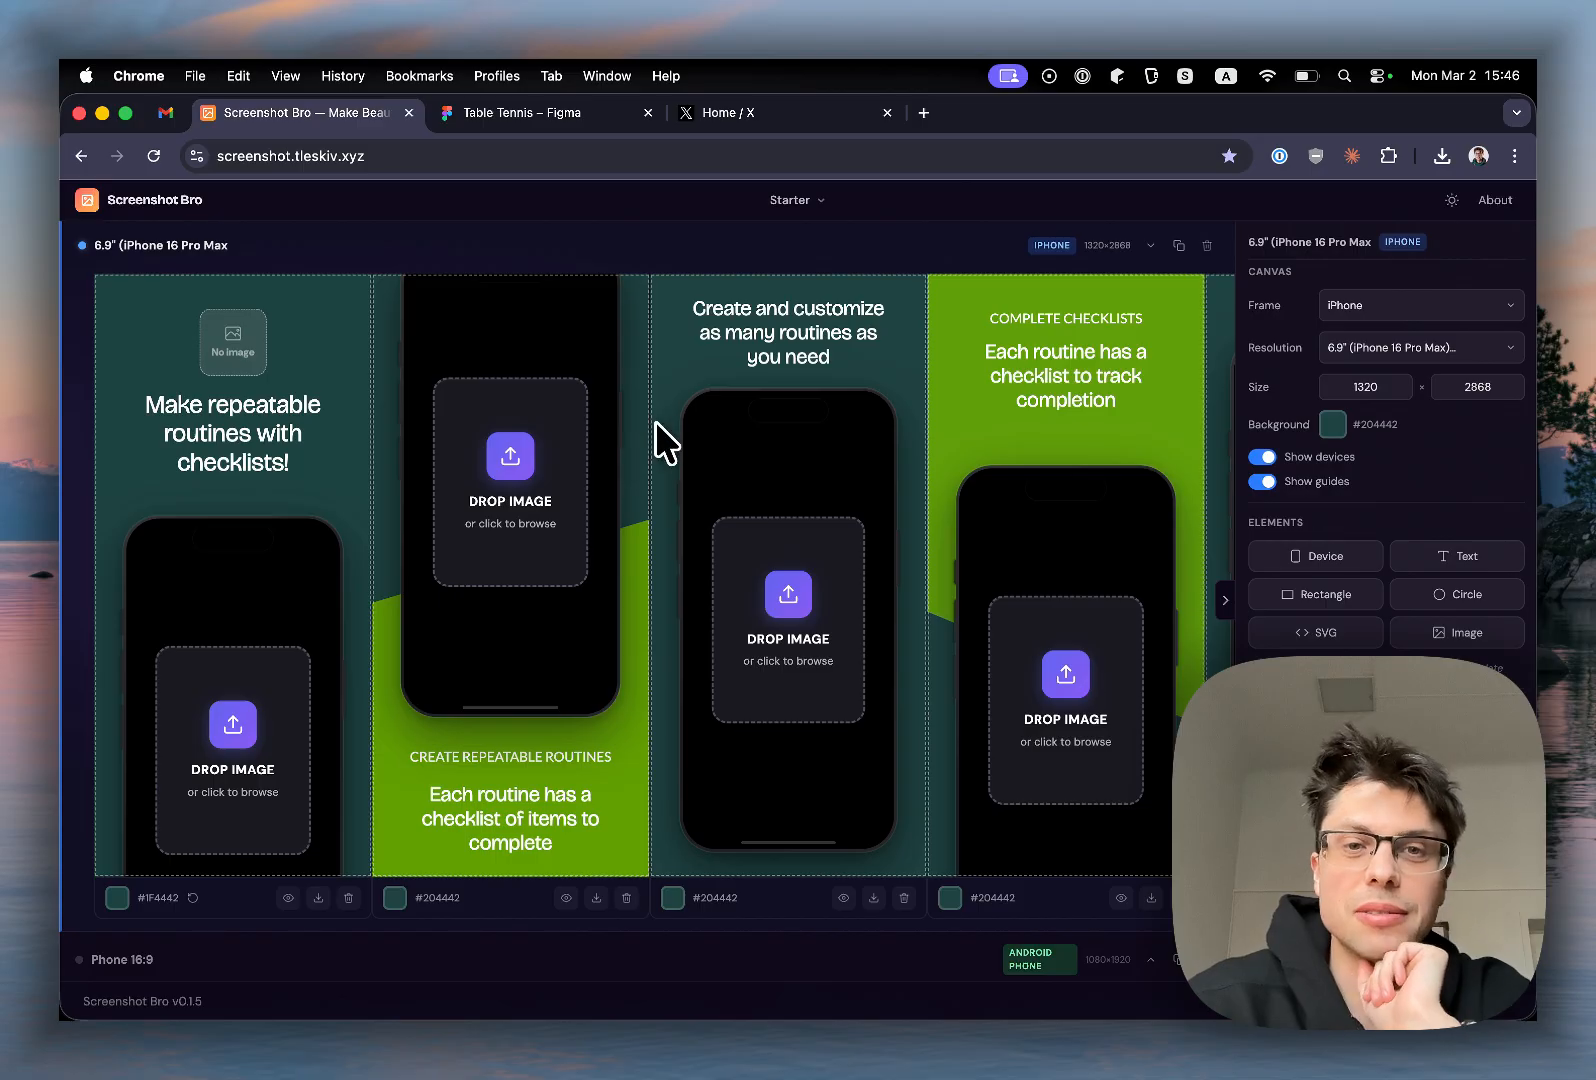
left_click(449, 157)
key("Return")
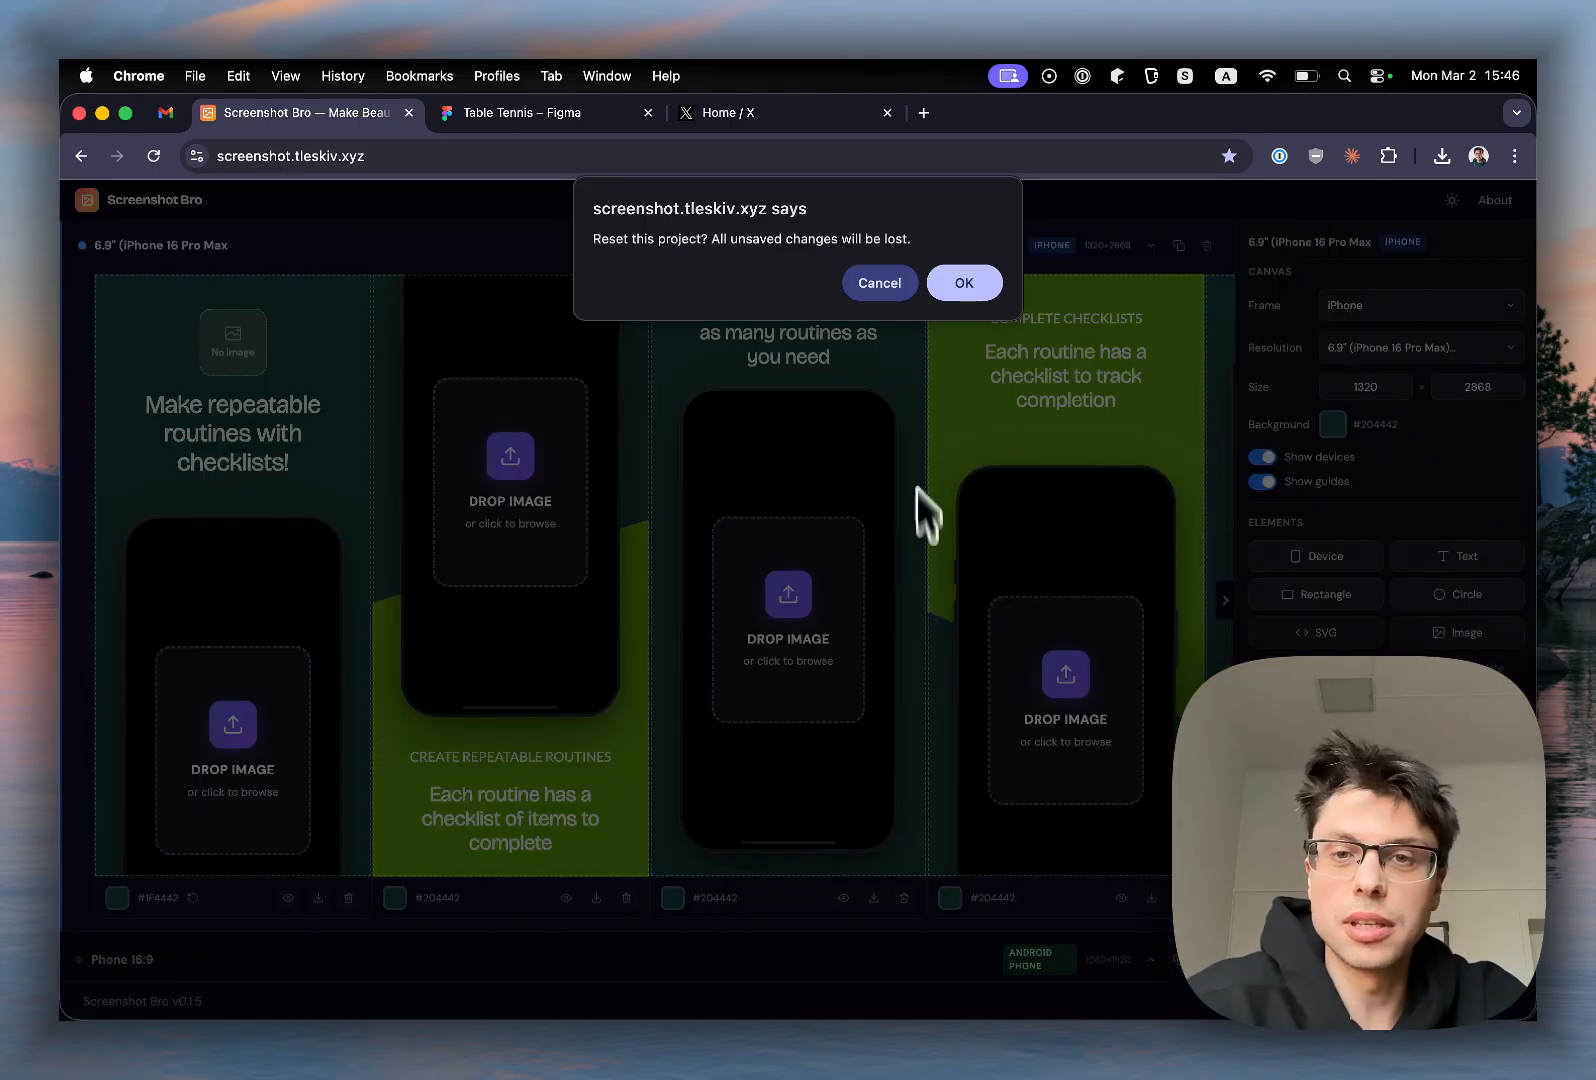
left_click(970, 295)
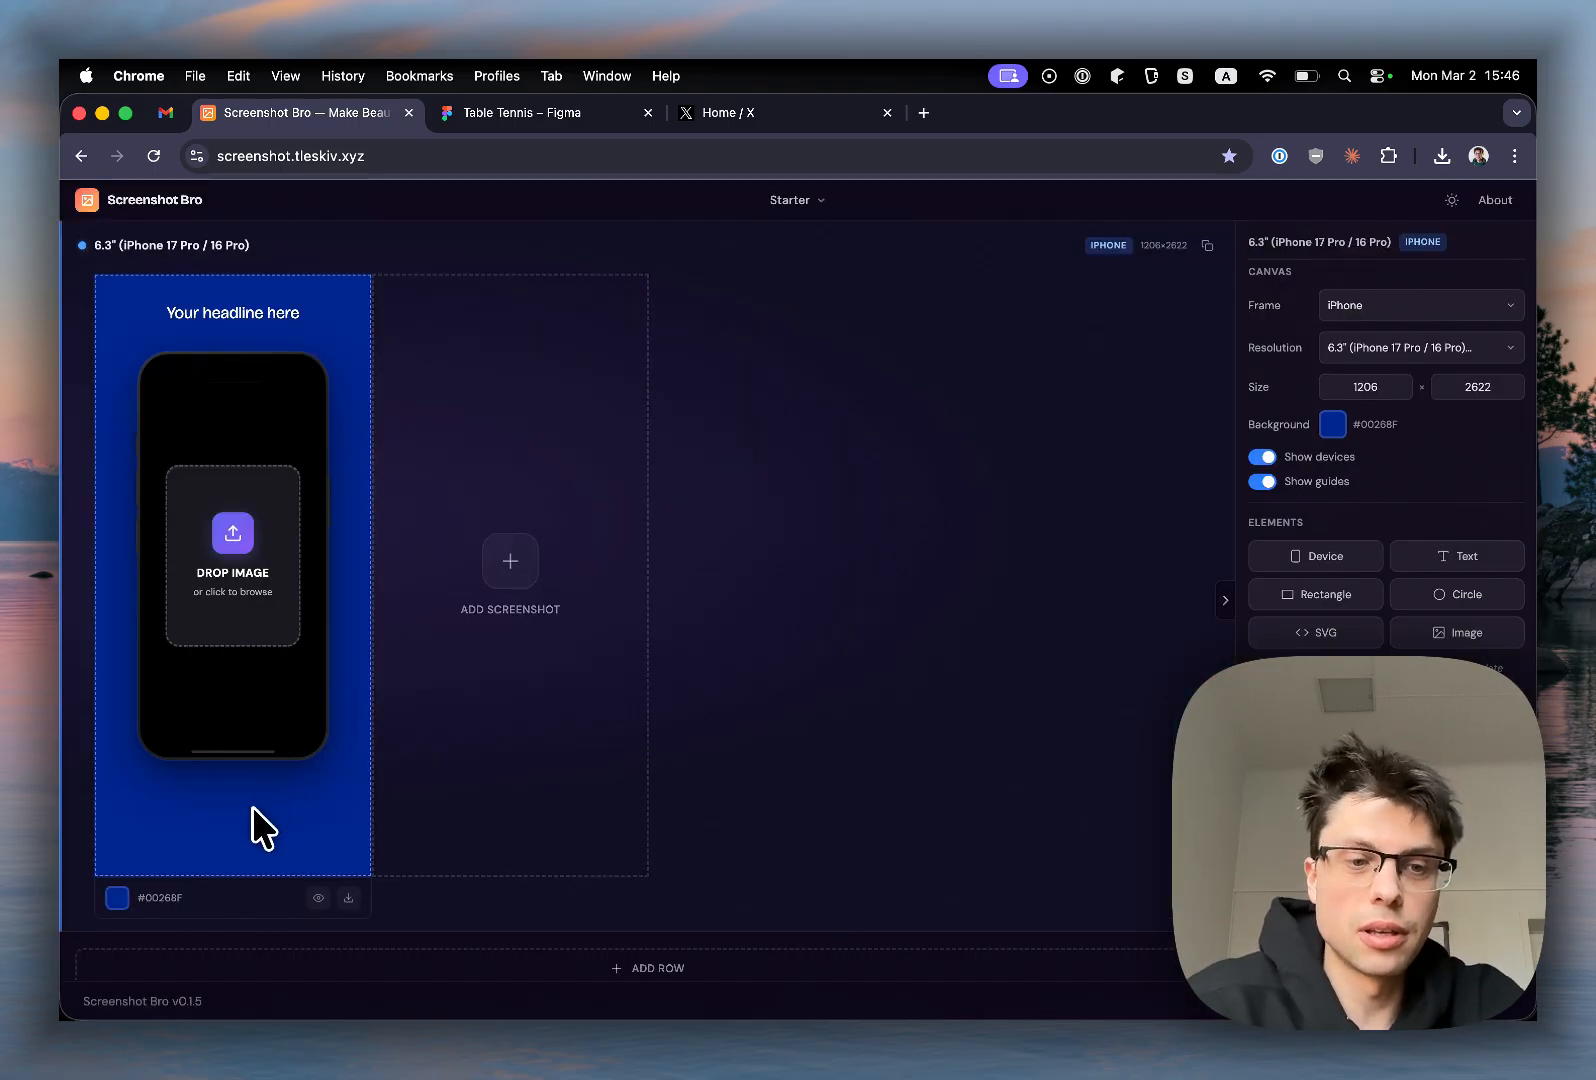
Step: Change the screenshot row's frame type to Android Phone
left_click(216, 236)
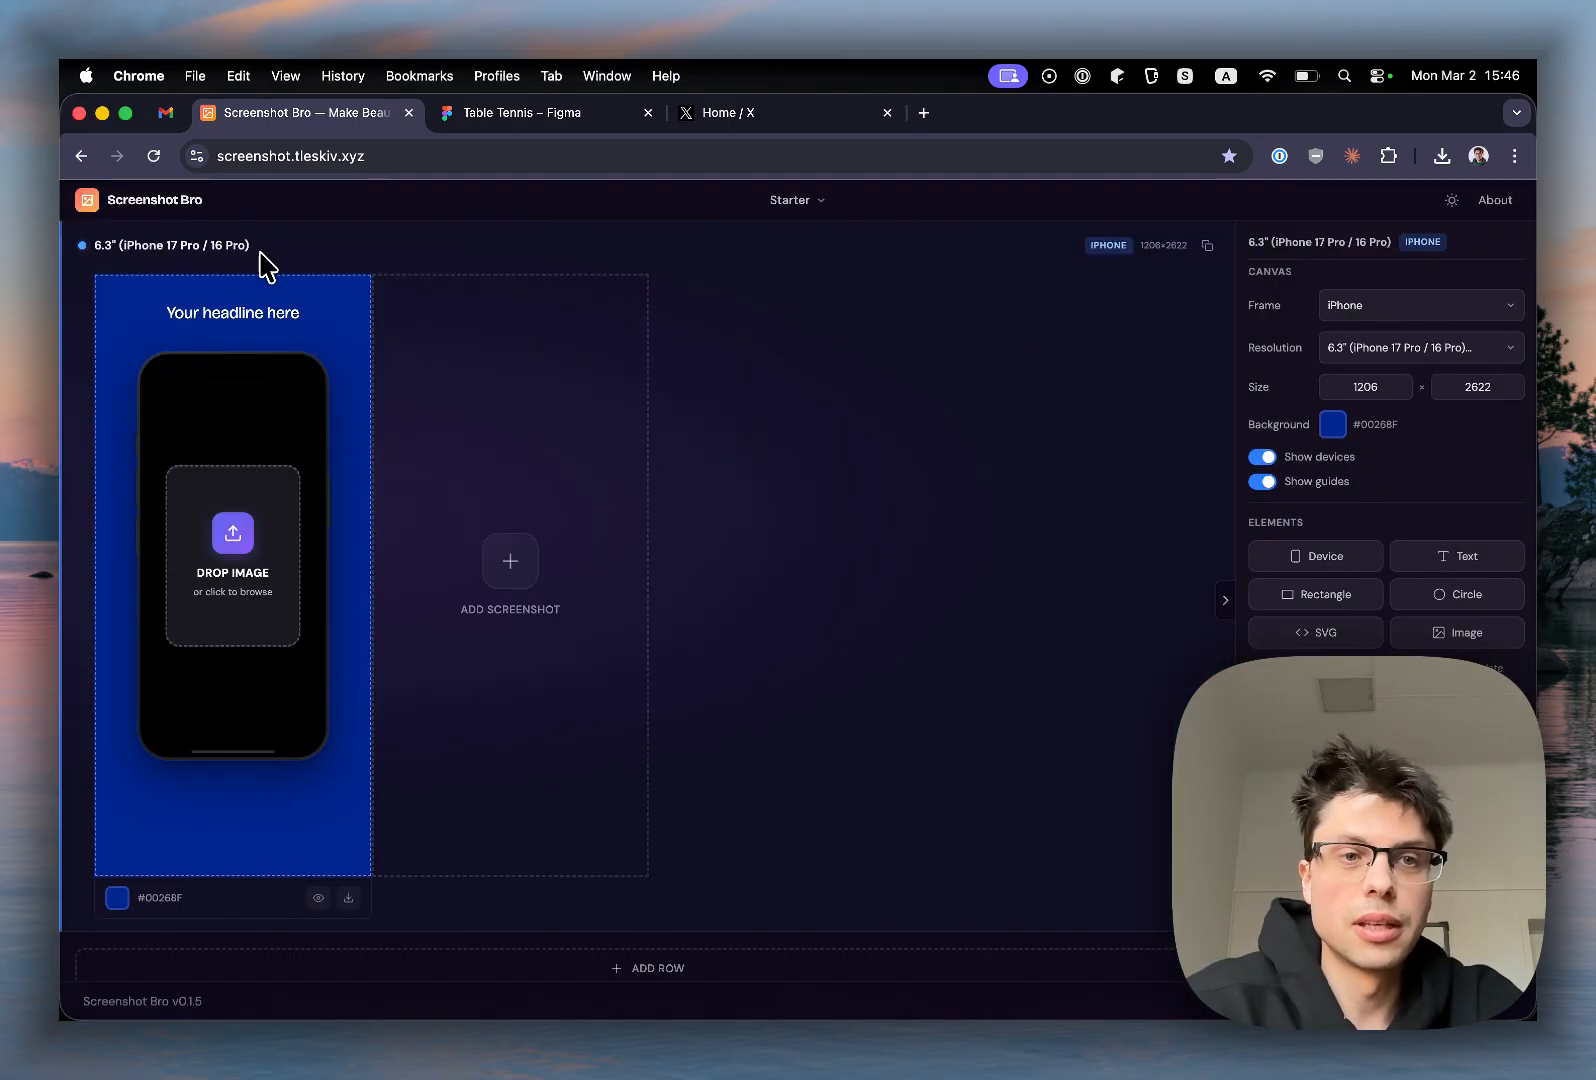
left_click(1370, 307)
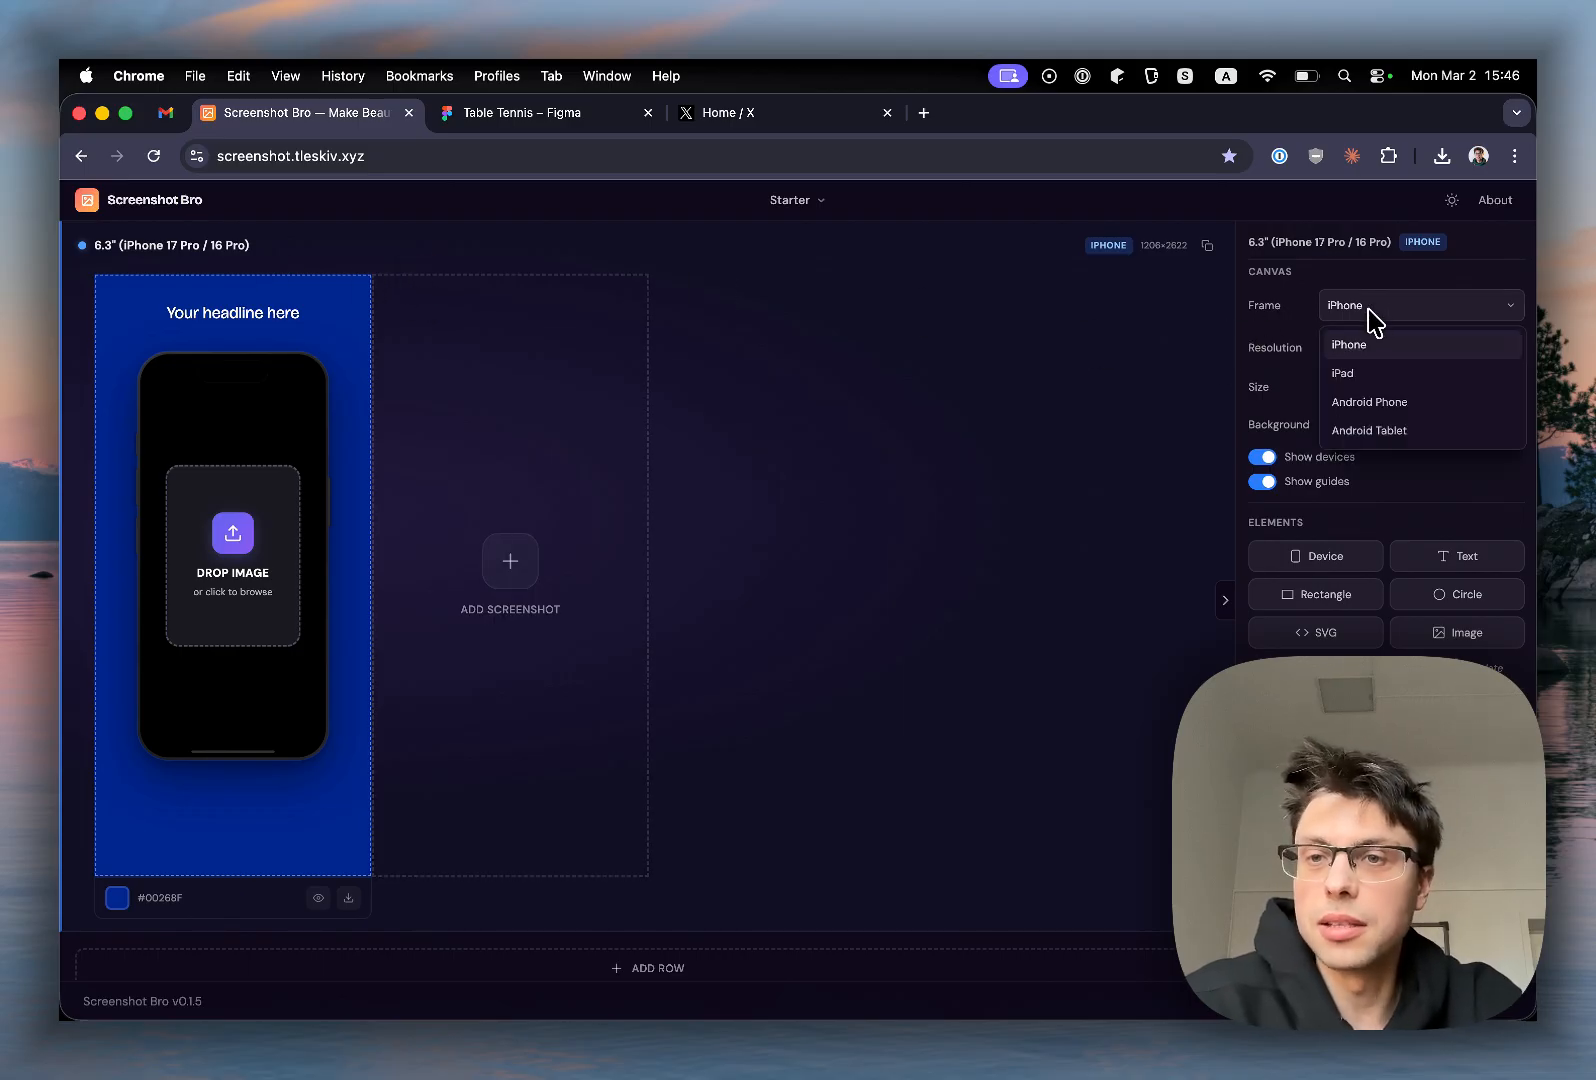
left_click(1376, 404)
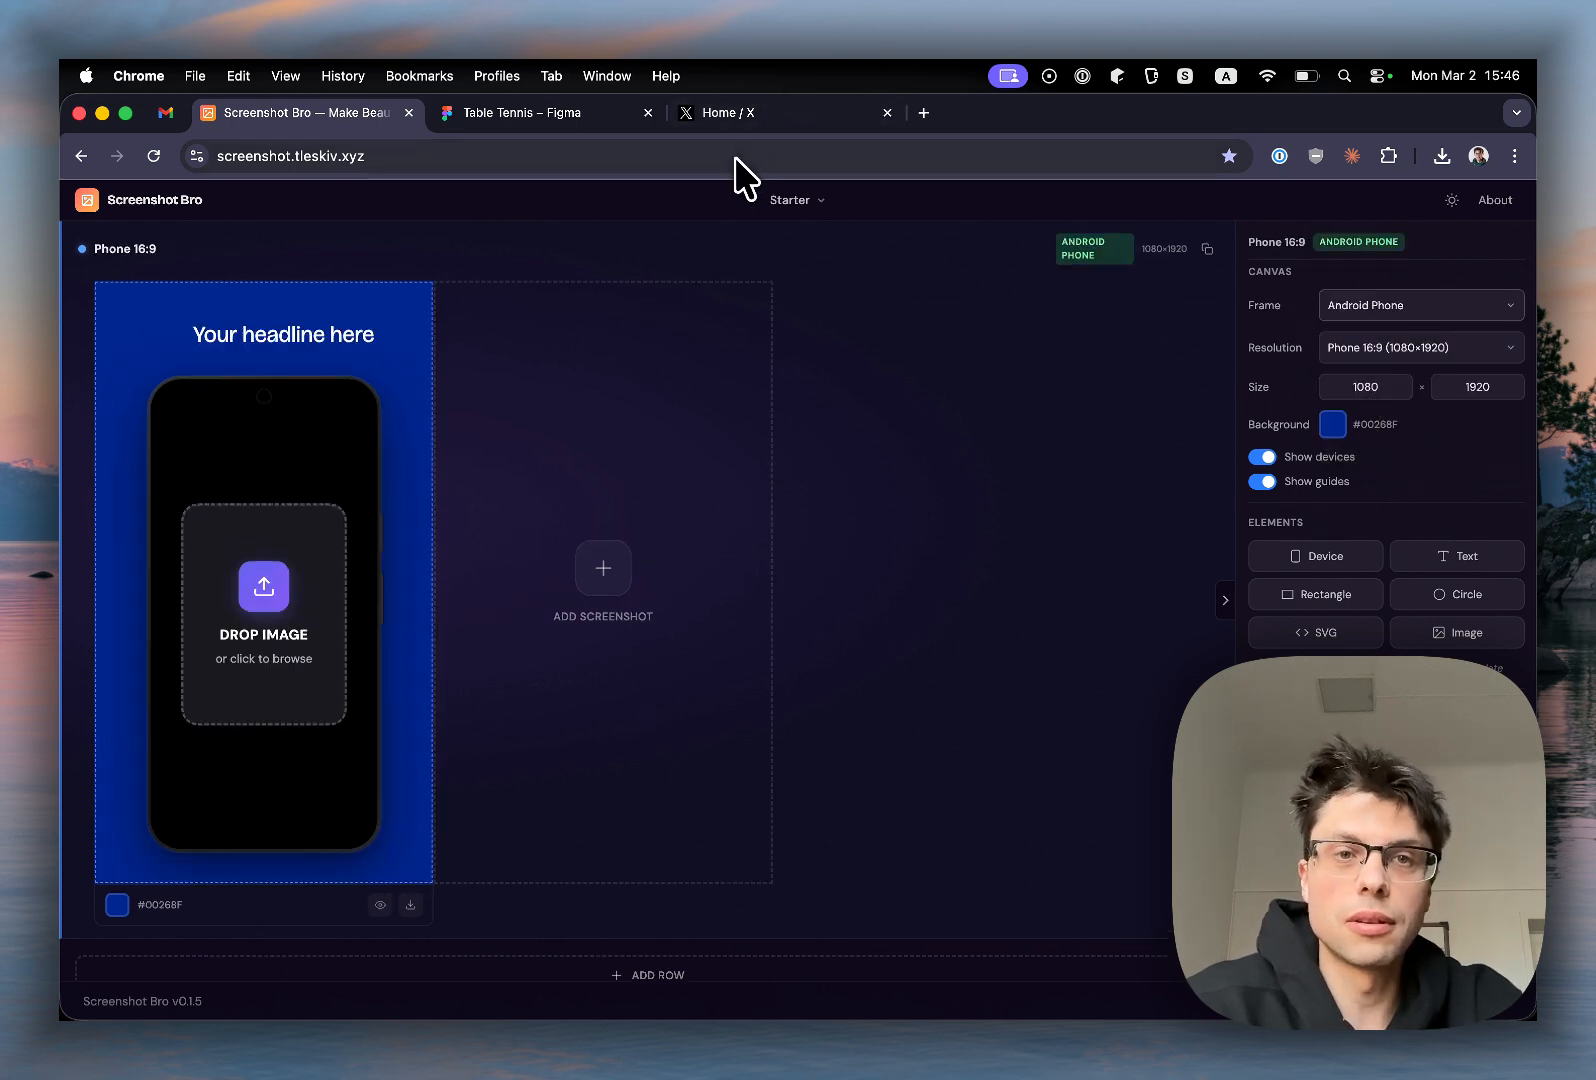
Step: Switch to the Table Tennis Figma file and inspect the ANDROID frame's dimensions and fill color
left_click(543, 114)
scroll(670, 420, "up", 5)
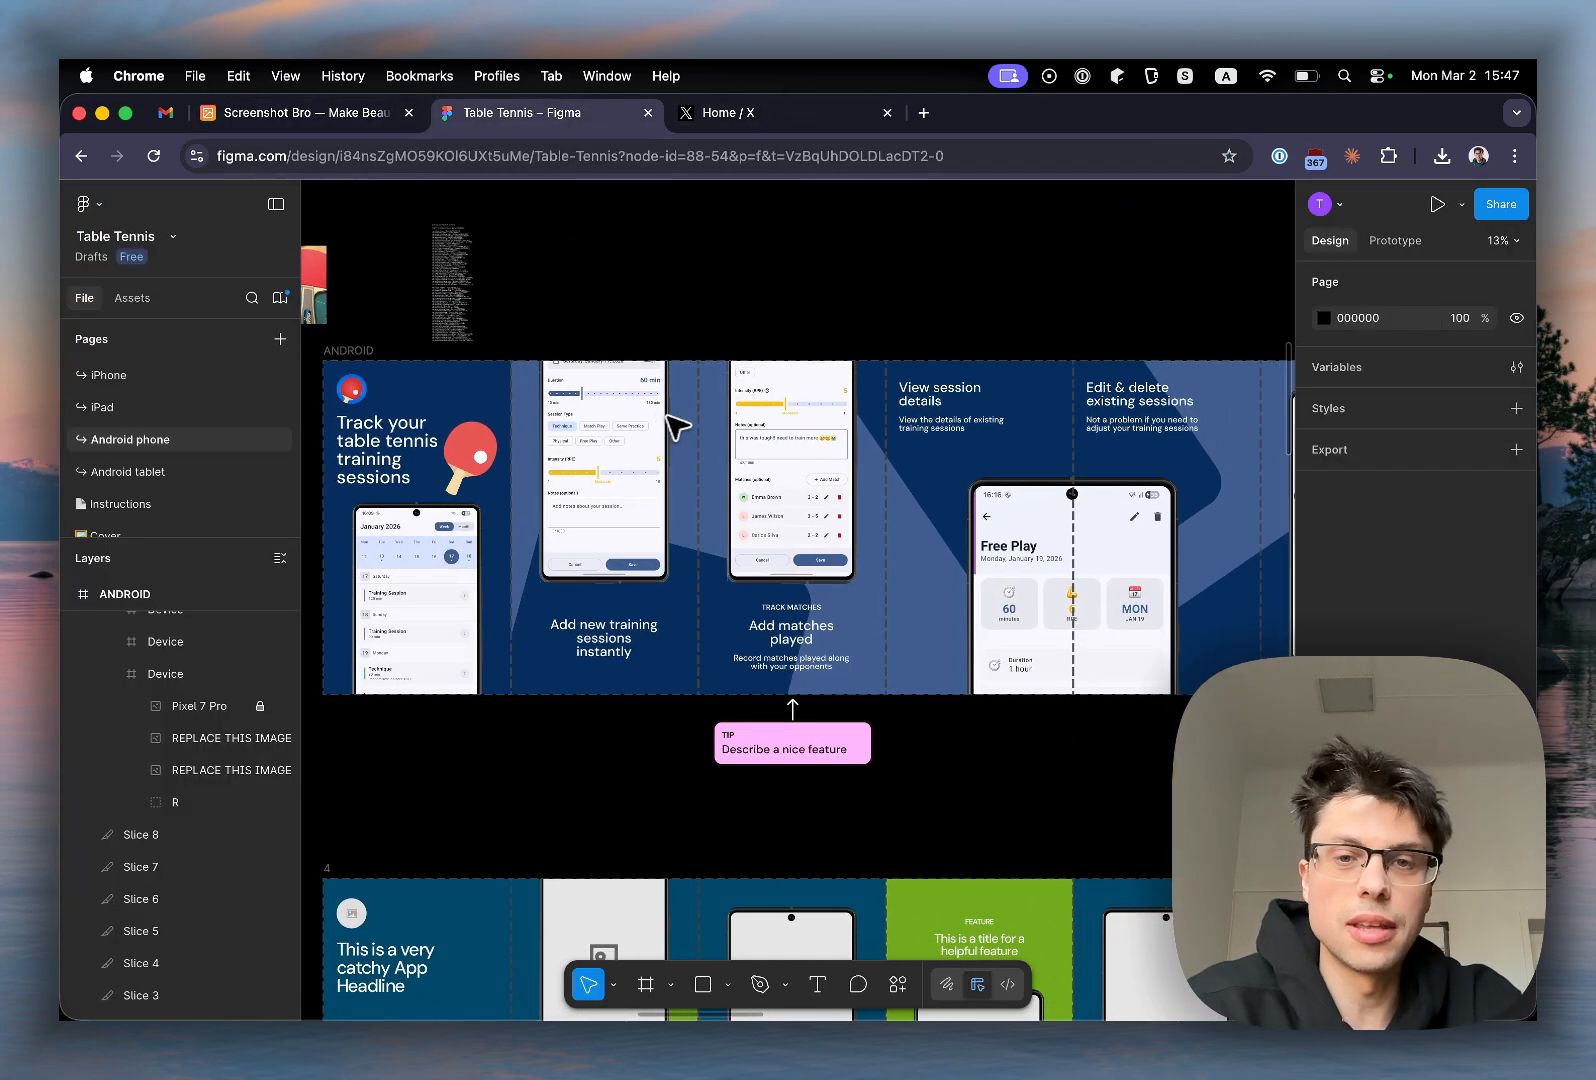
scroll(678, 428, "right", 3)
scroll(678, 428, "up", 3)
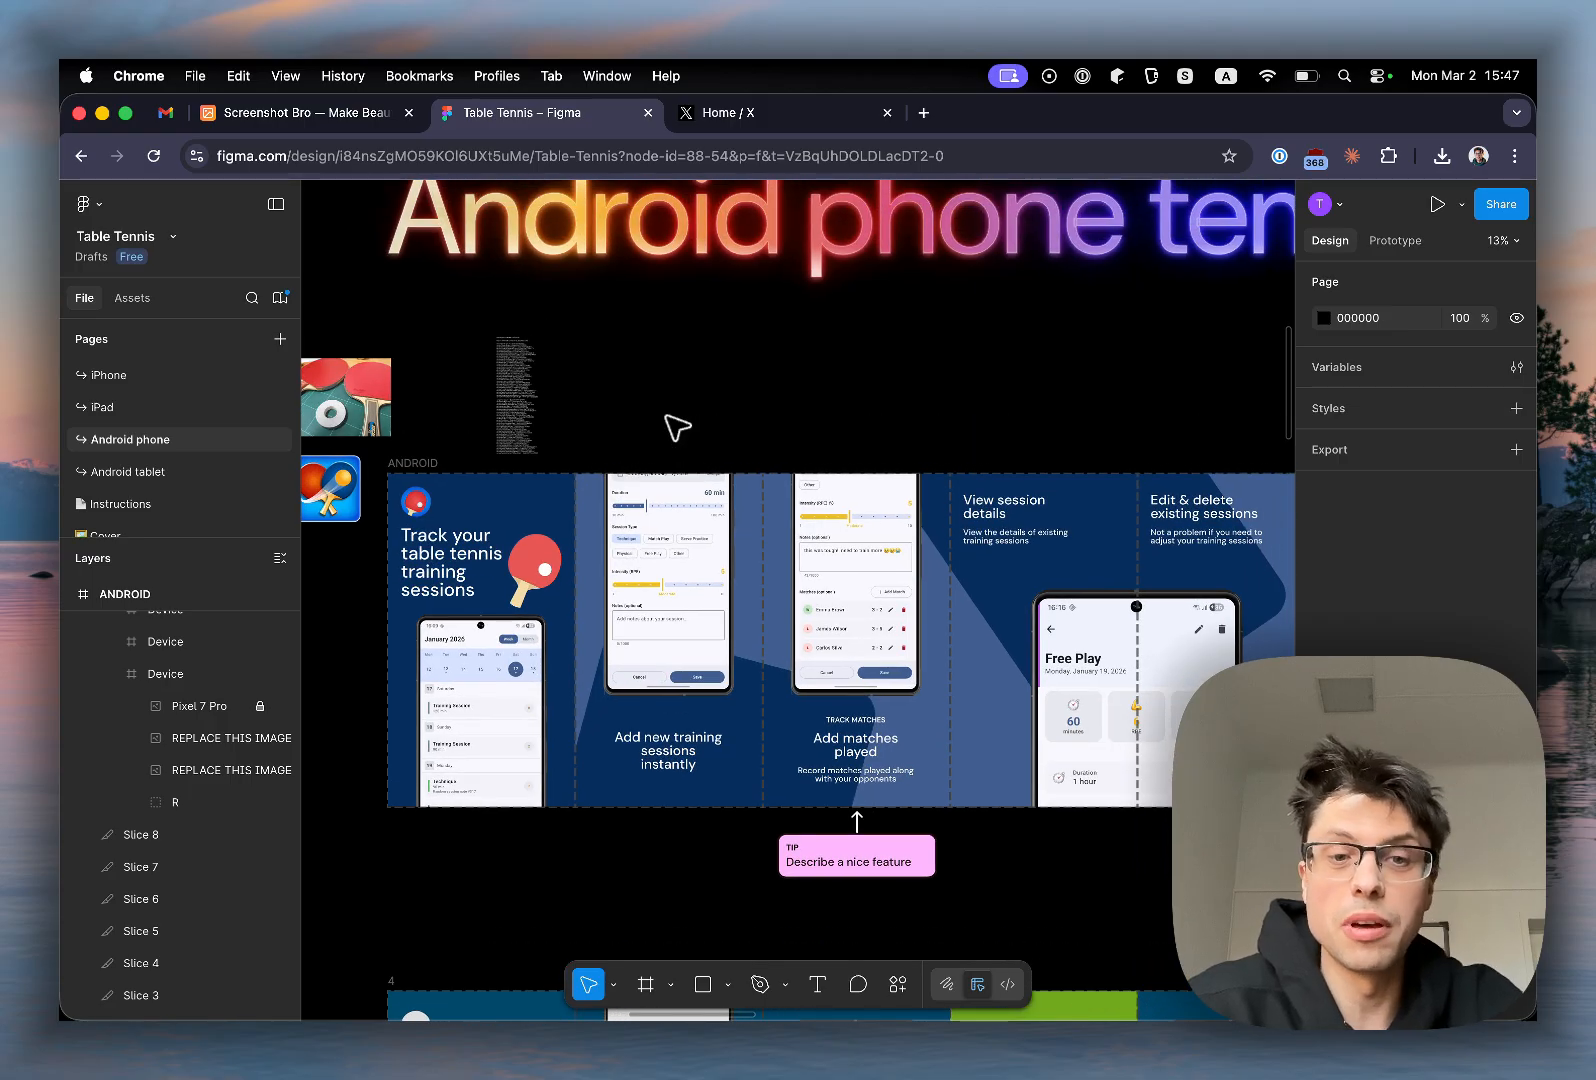
scroll(666, 416, "down", 3)
scroll(666, 416, "left", 2)
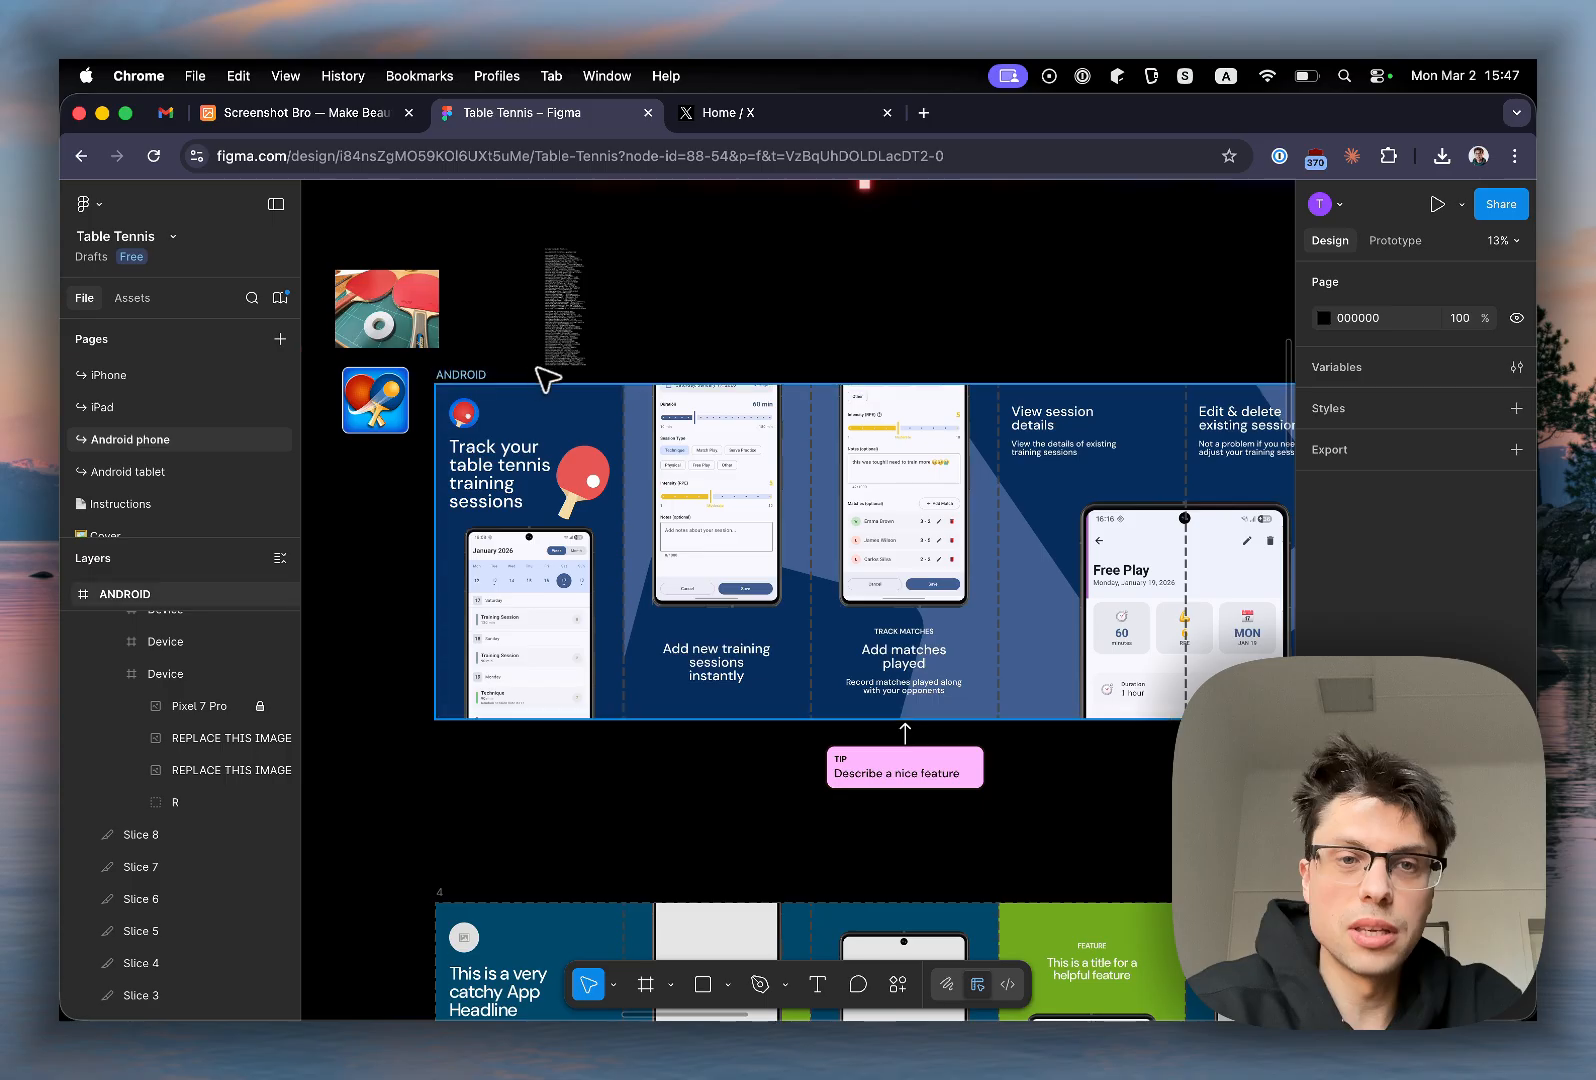
left_click(474, 375)
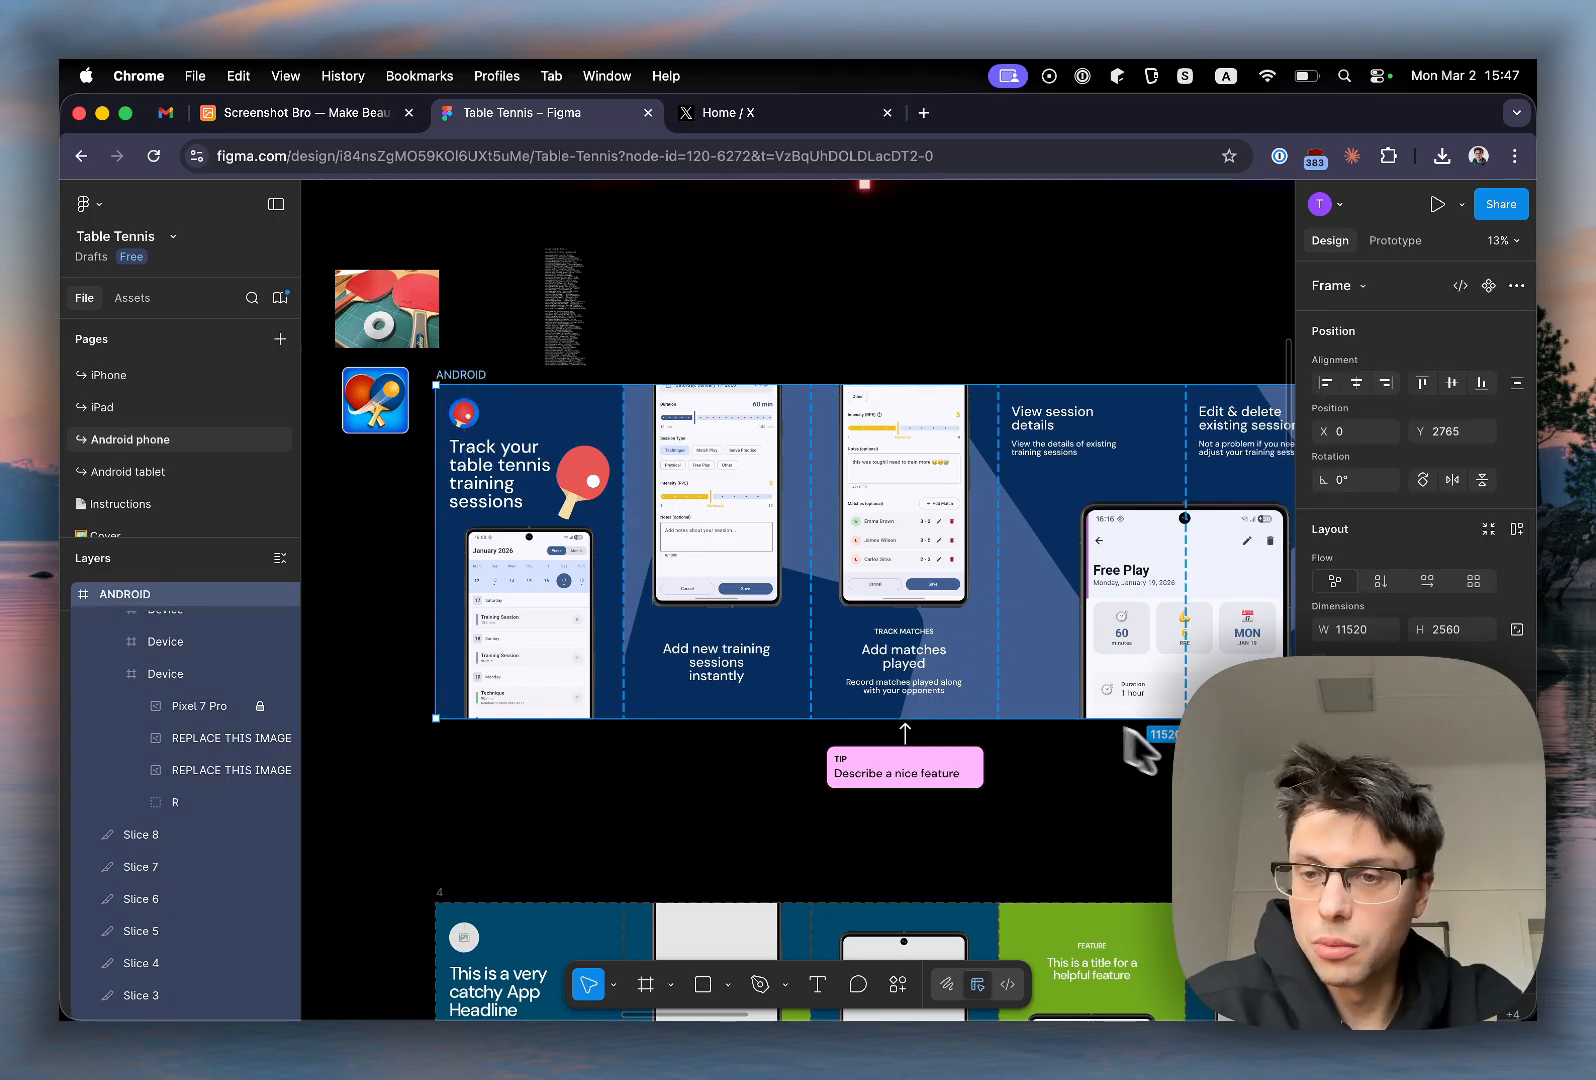
scroll(1416, 470, "down", 3)
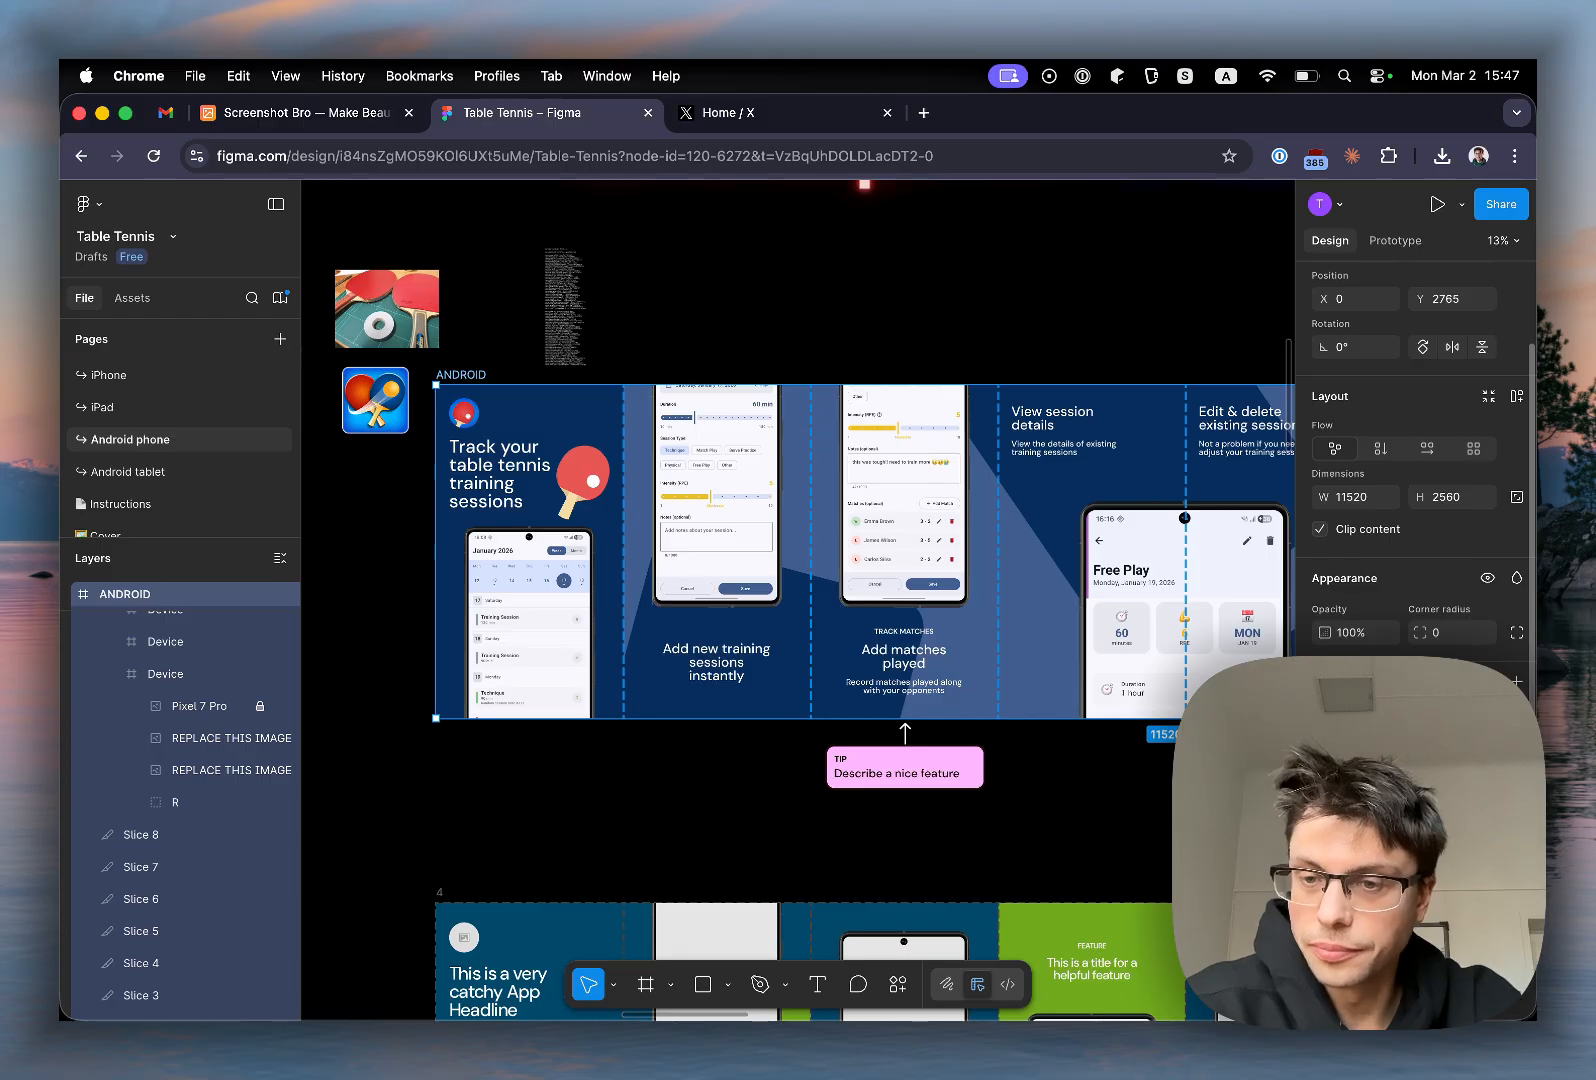
scroll(1416, 470, "down", 3)
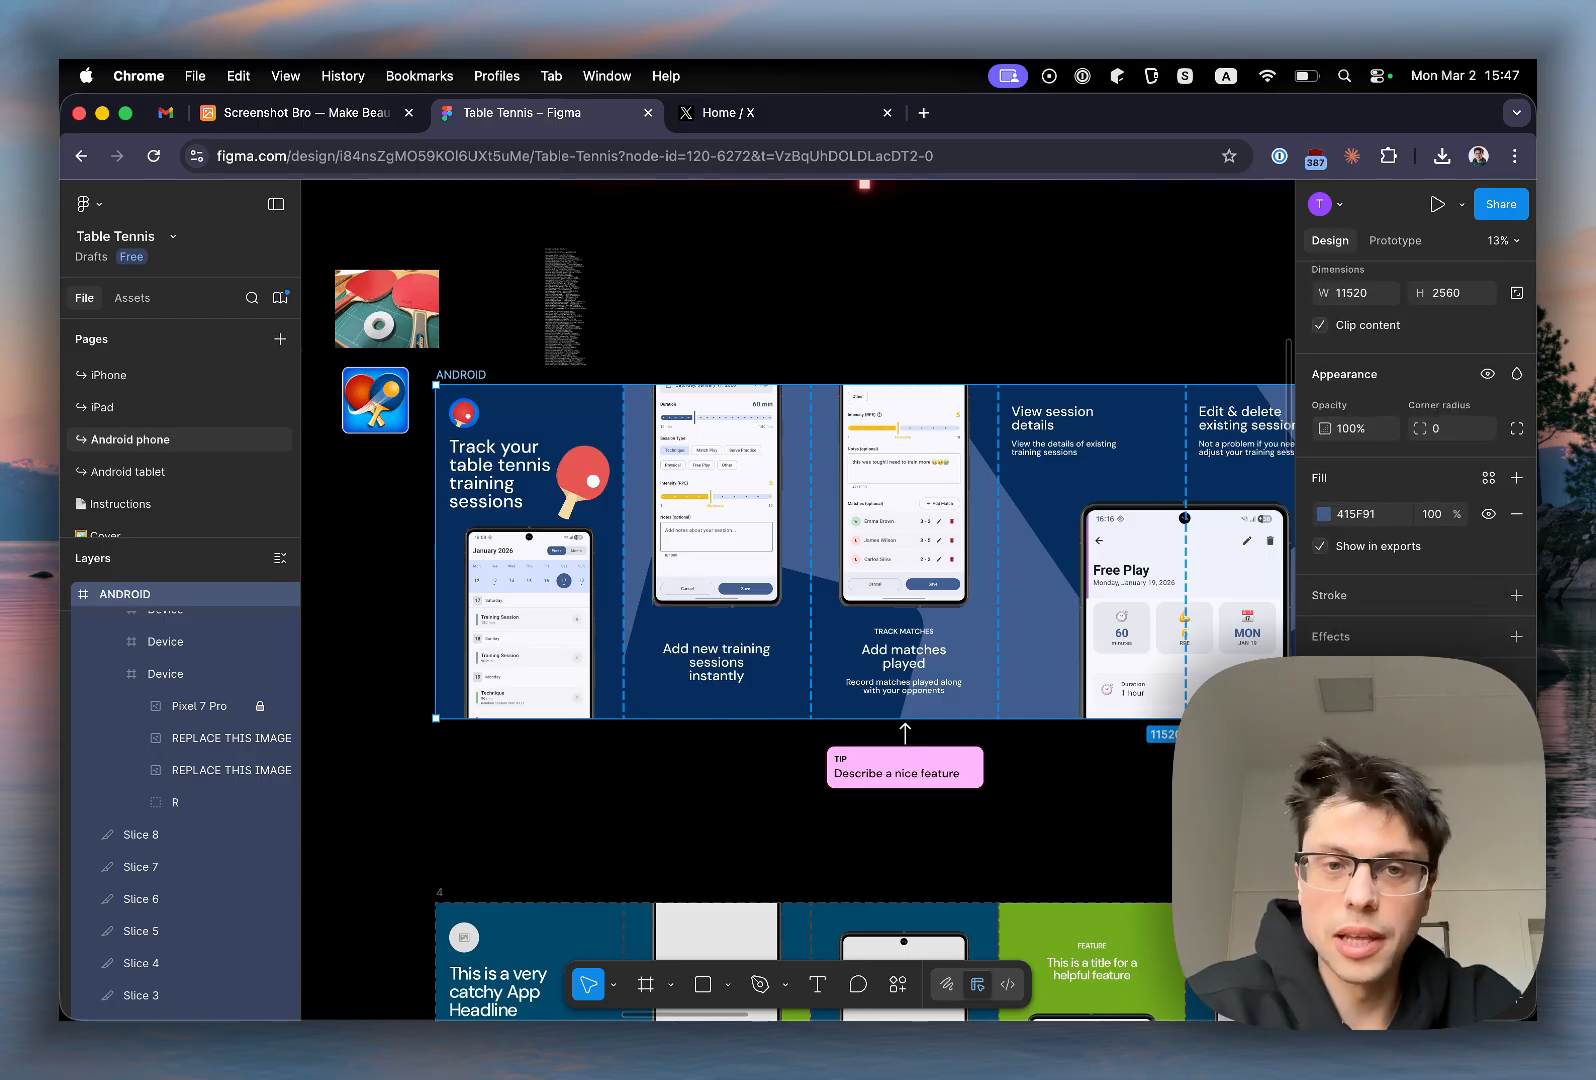
Step: Return to Screenshot Bro and add two more screenshots to the Android phone row
left_click(322, 112)
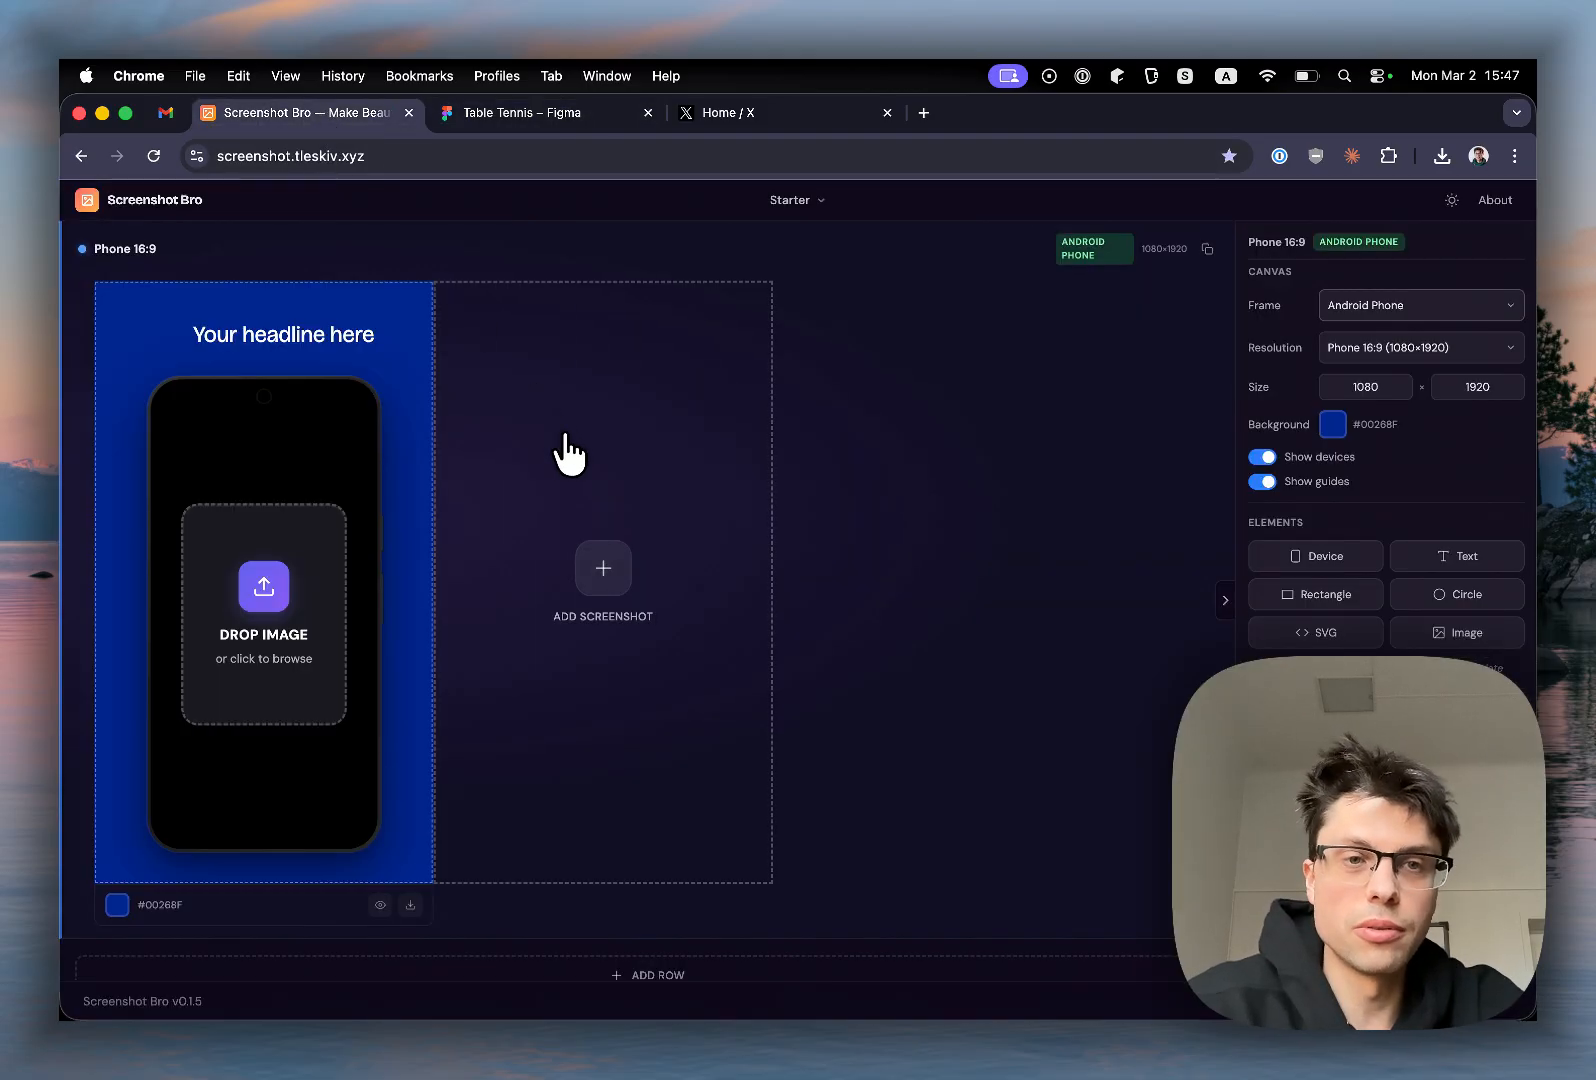
left_click(590, 490)
left_click(955, 563)
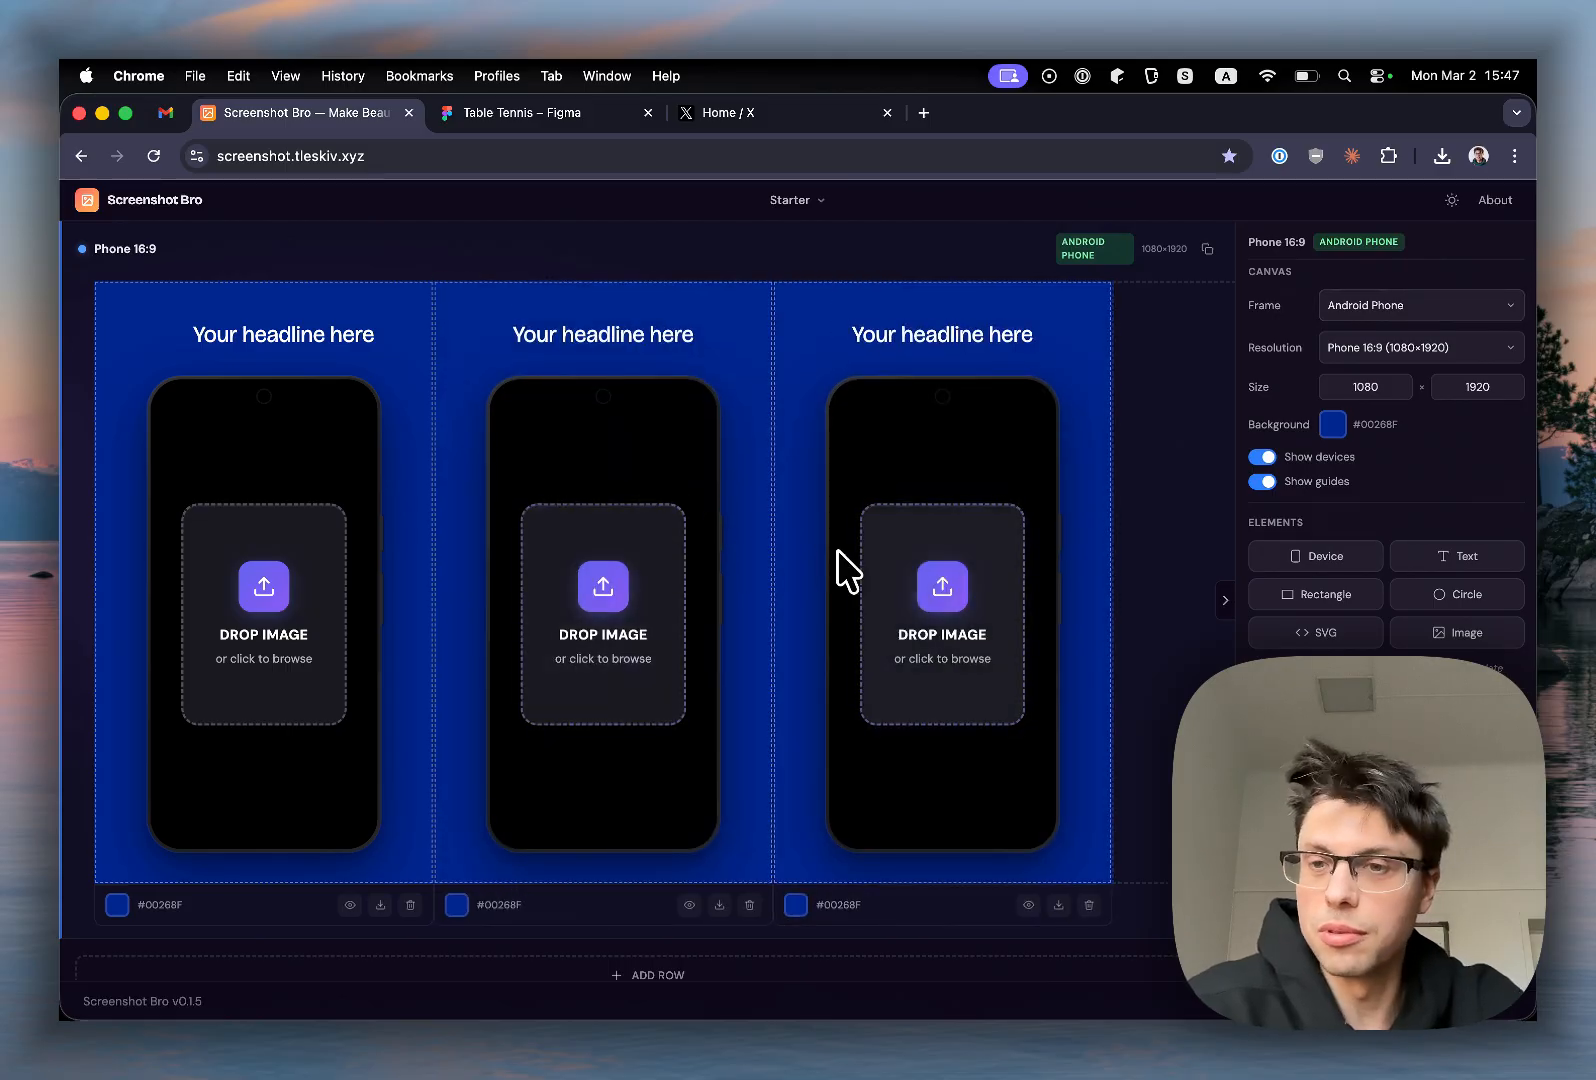
Step: Set the Android phone row's background color to #415F91
left_click(1325, 428)
double_click(1366, 618)
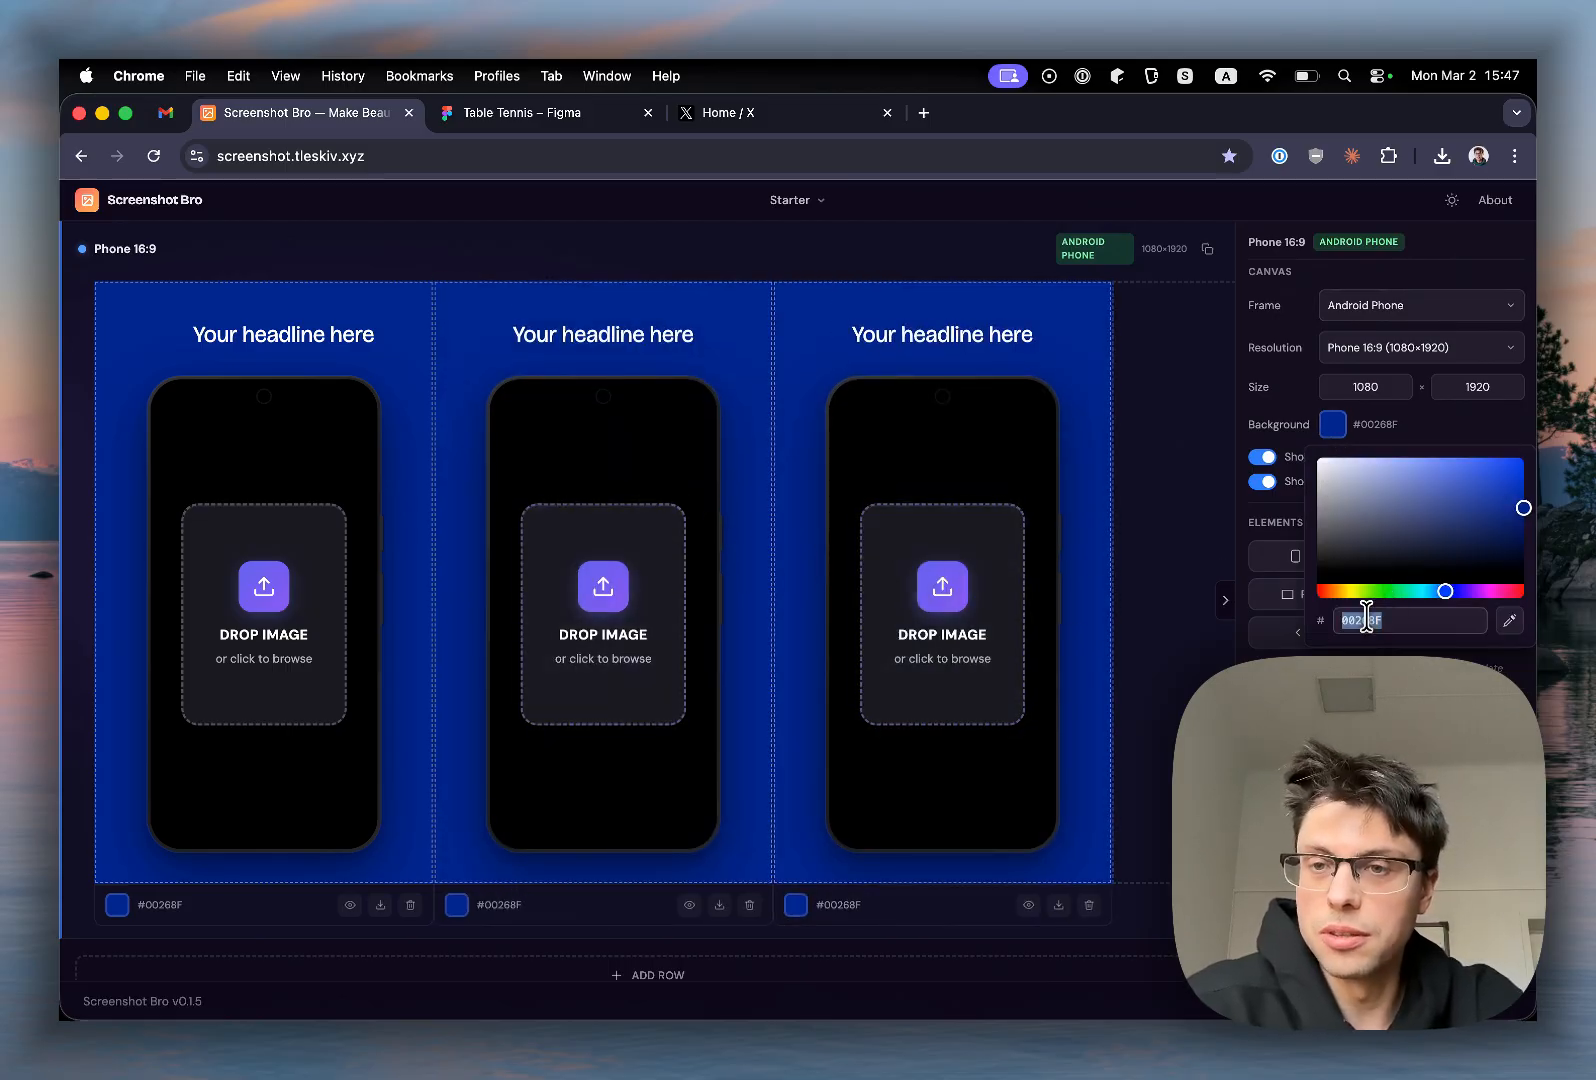
type("415F91")
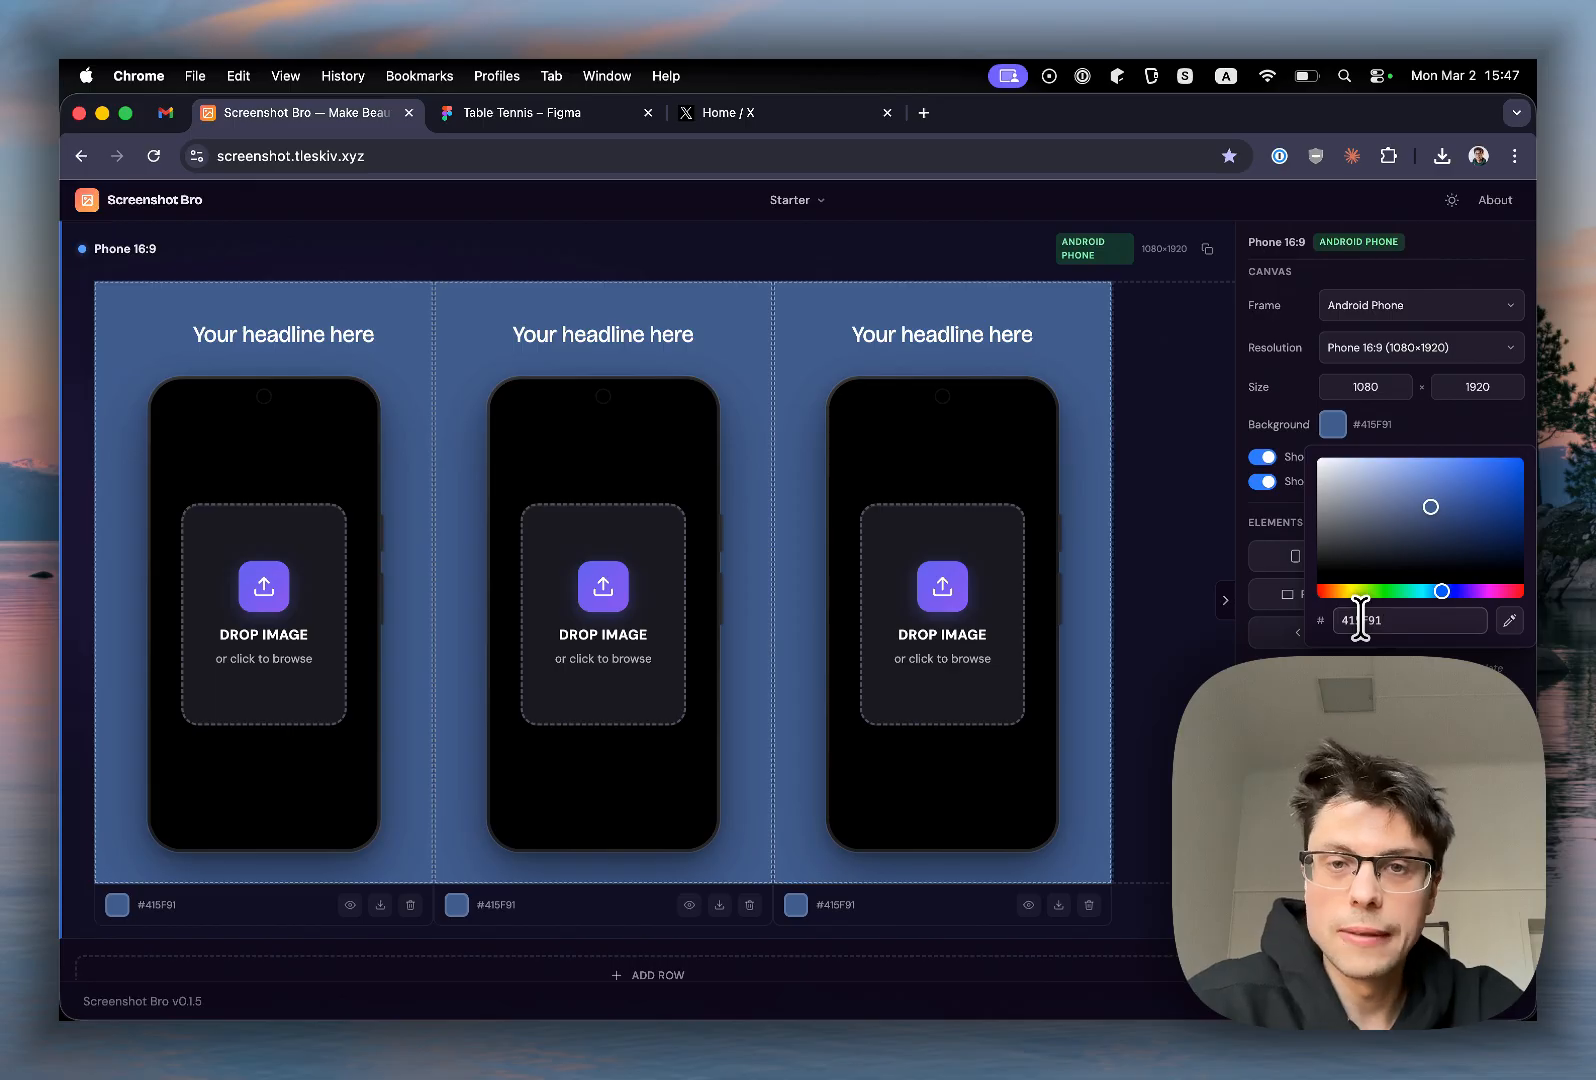
left_click(908, 288)
Step: Load 1.png from the Desktop's demo folder into the first screenshot's device
left_click(302, 568)
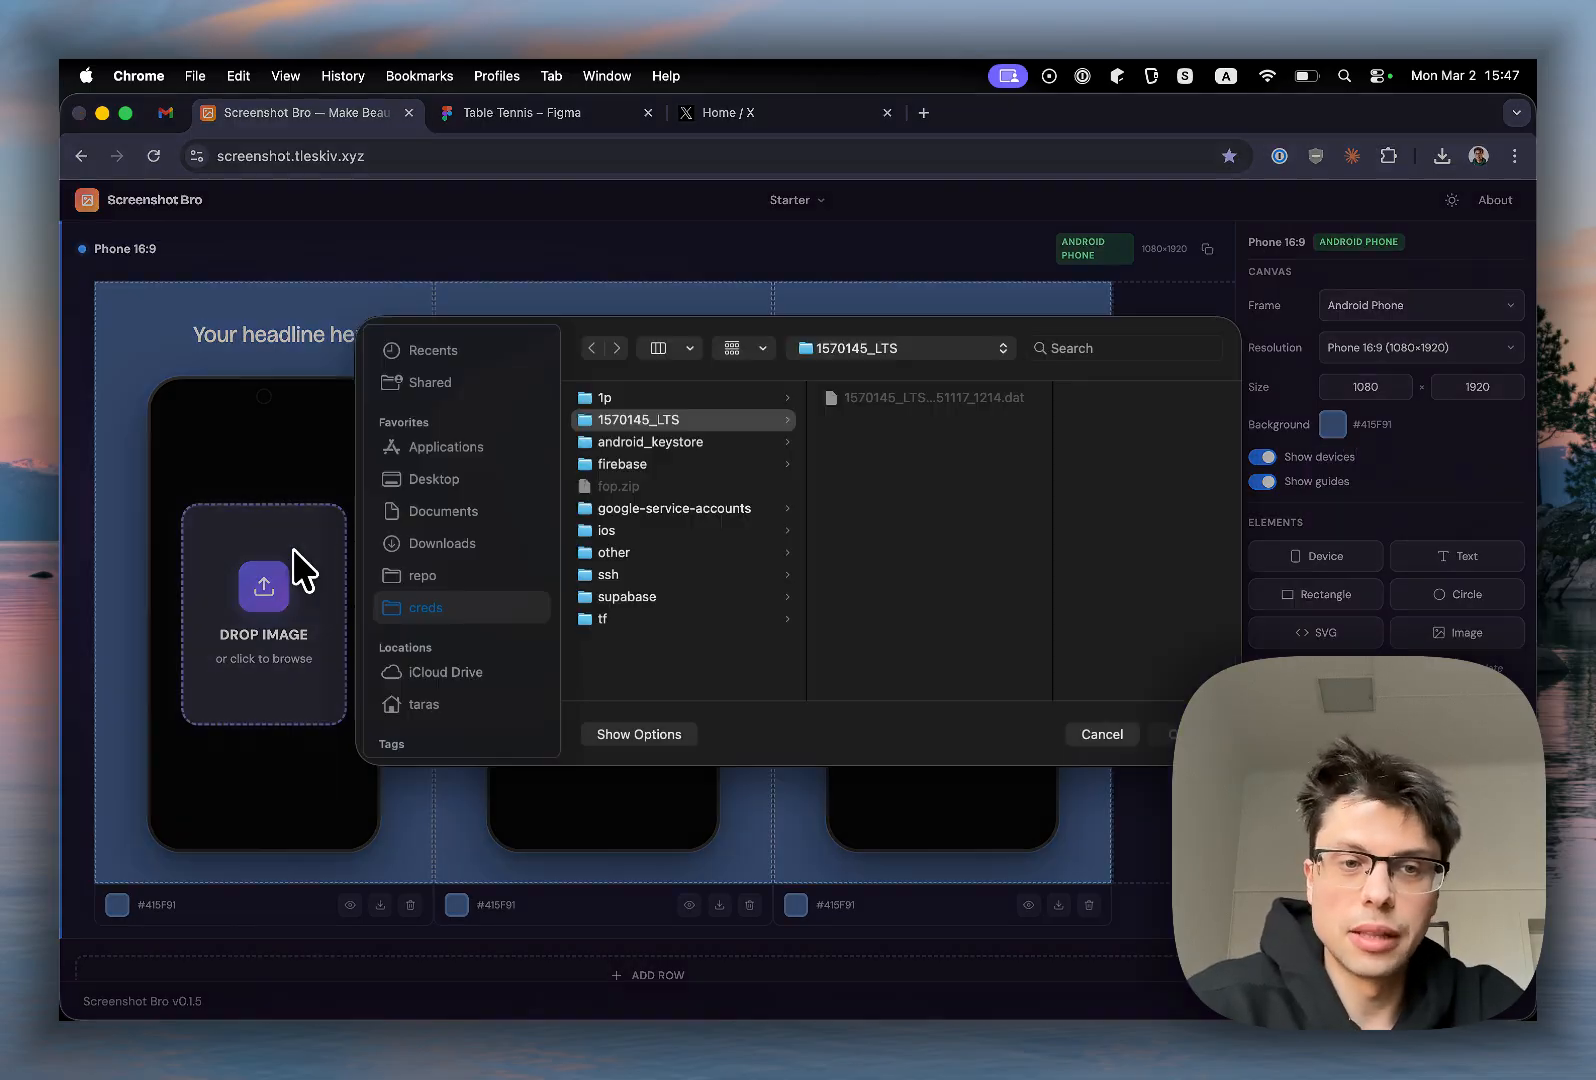
left_click(455, 527)
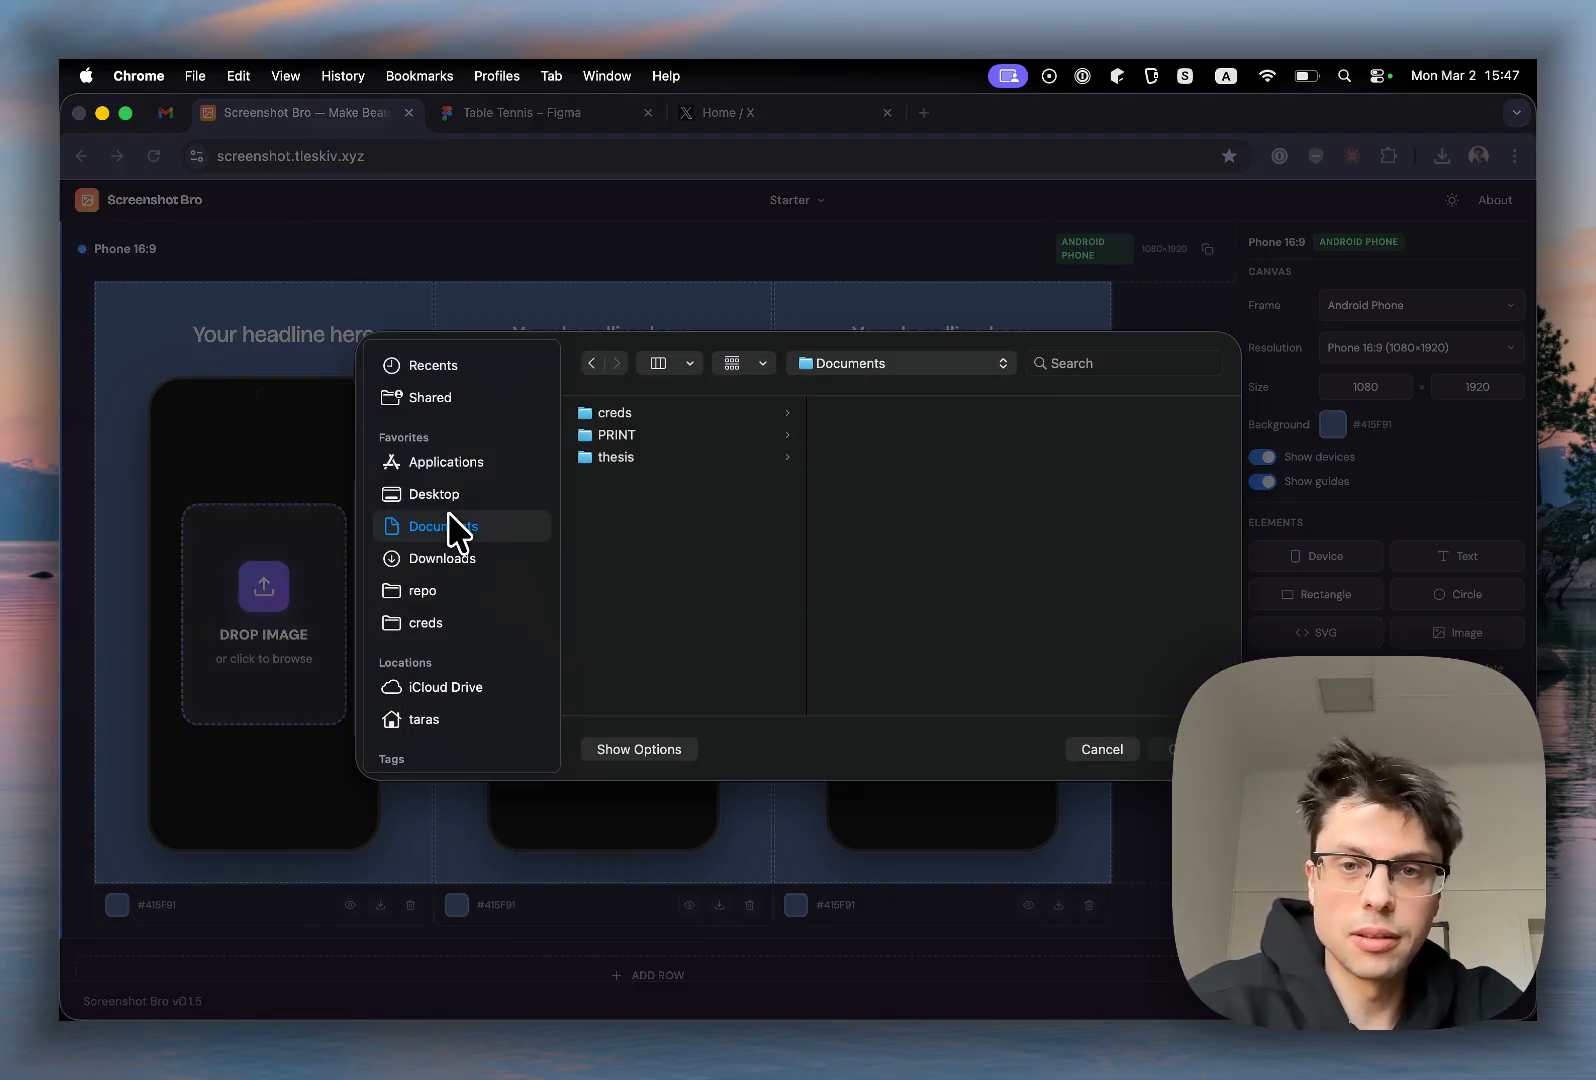
left_click(440, 494)
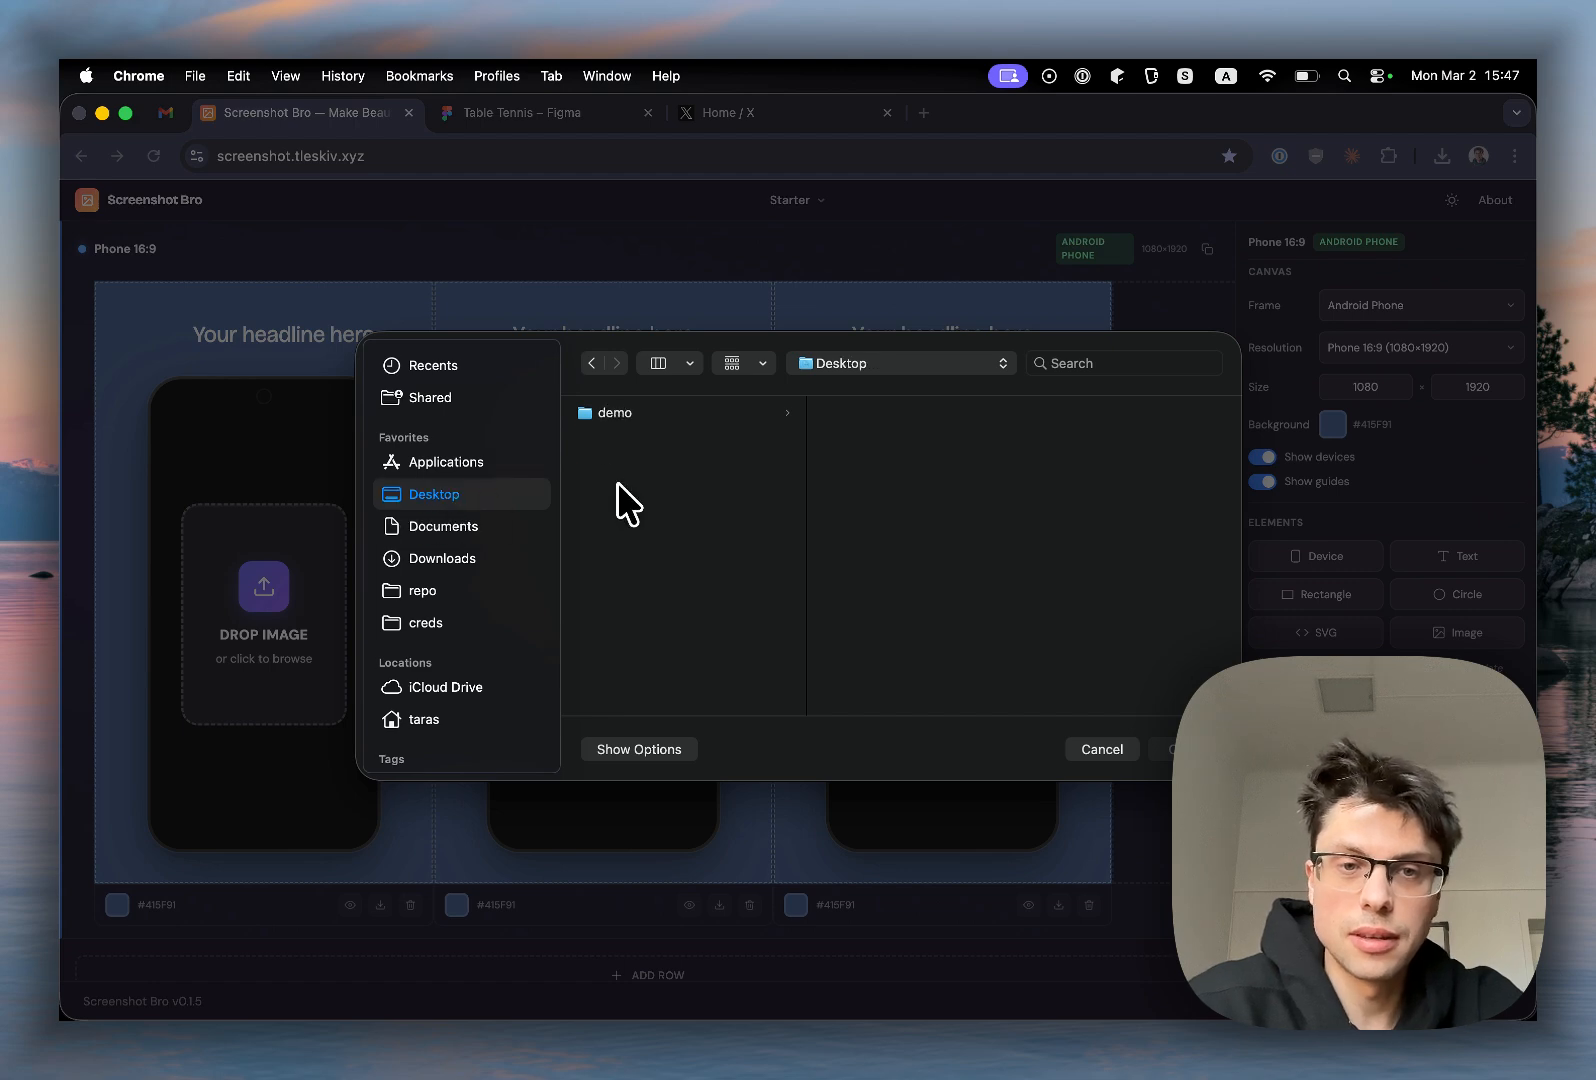
left_click(665, 414)
double_click(870, 410)
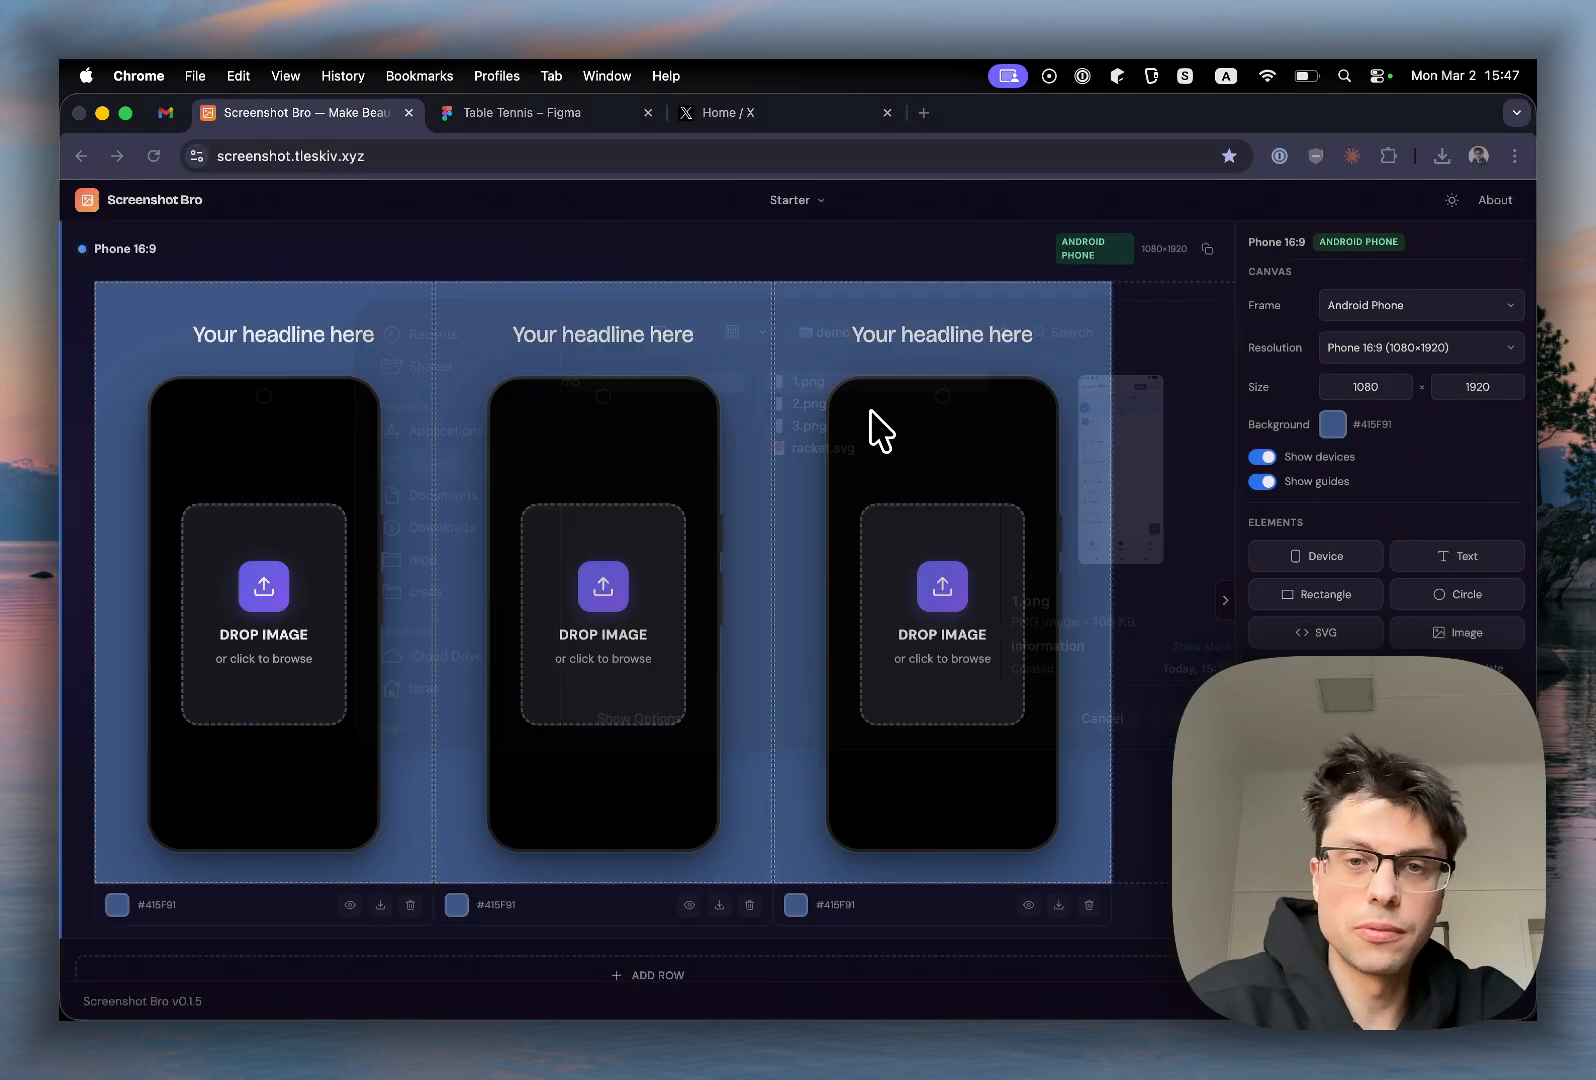
Step: Load 2.png into the second screenshot's device and 3.png into the third
left_click(598, 630)
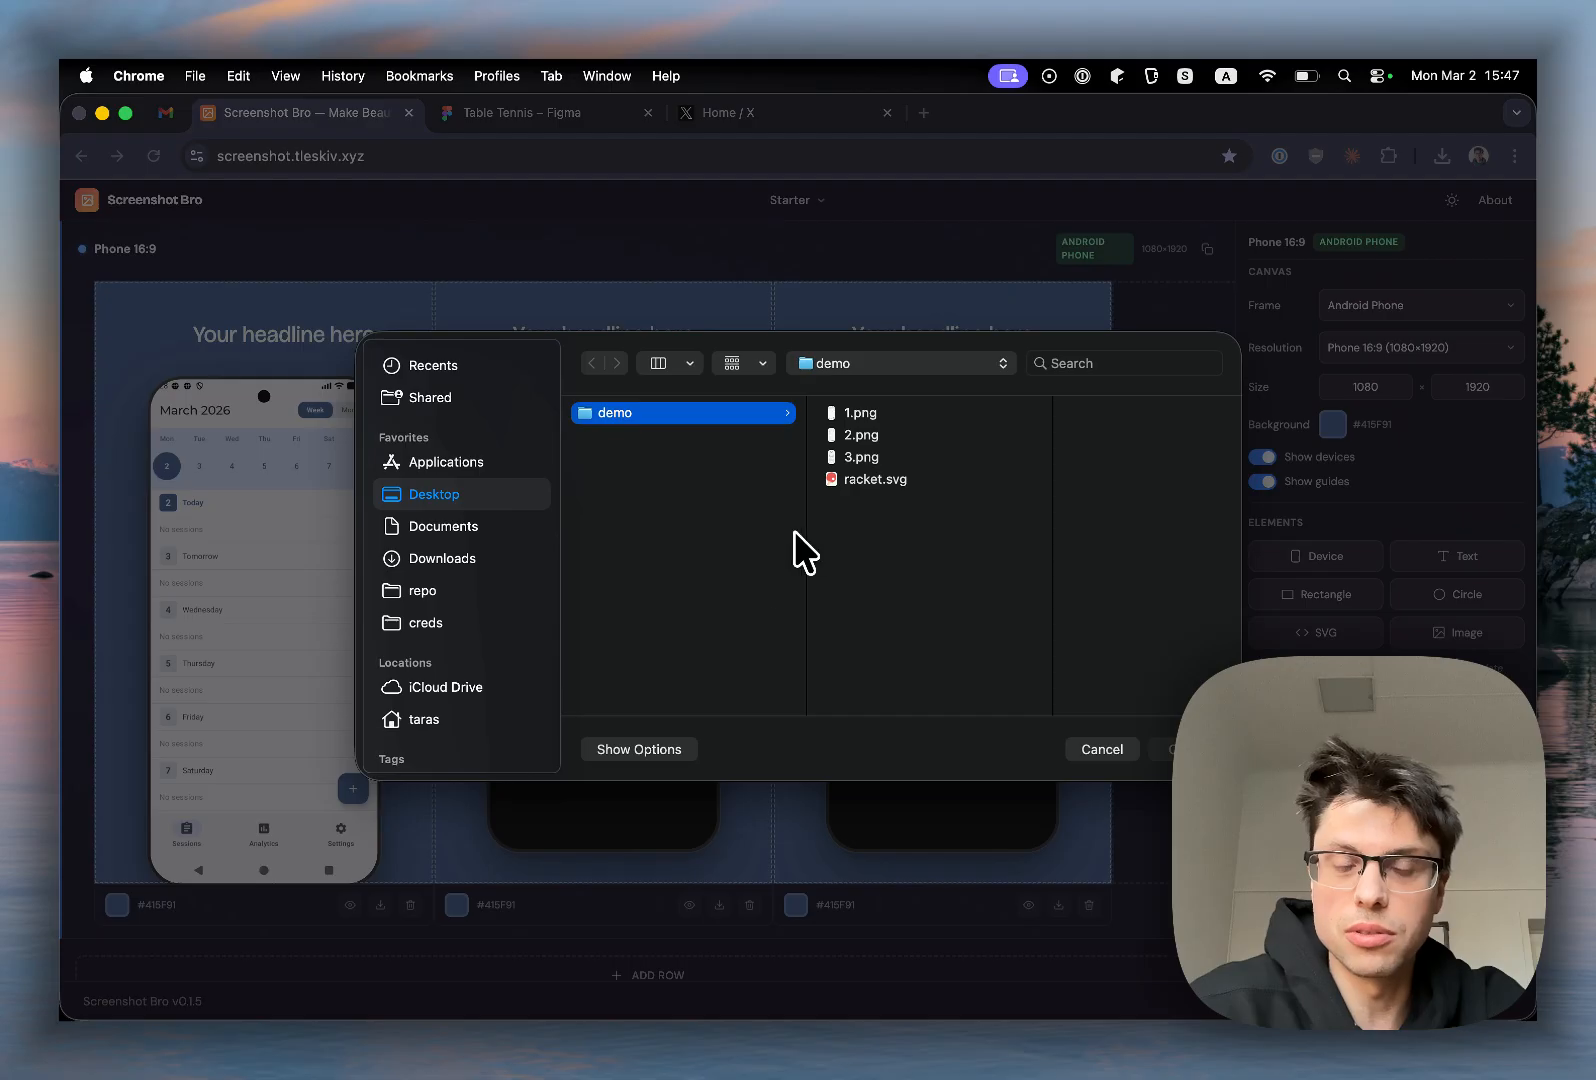
double_click(860, 435)
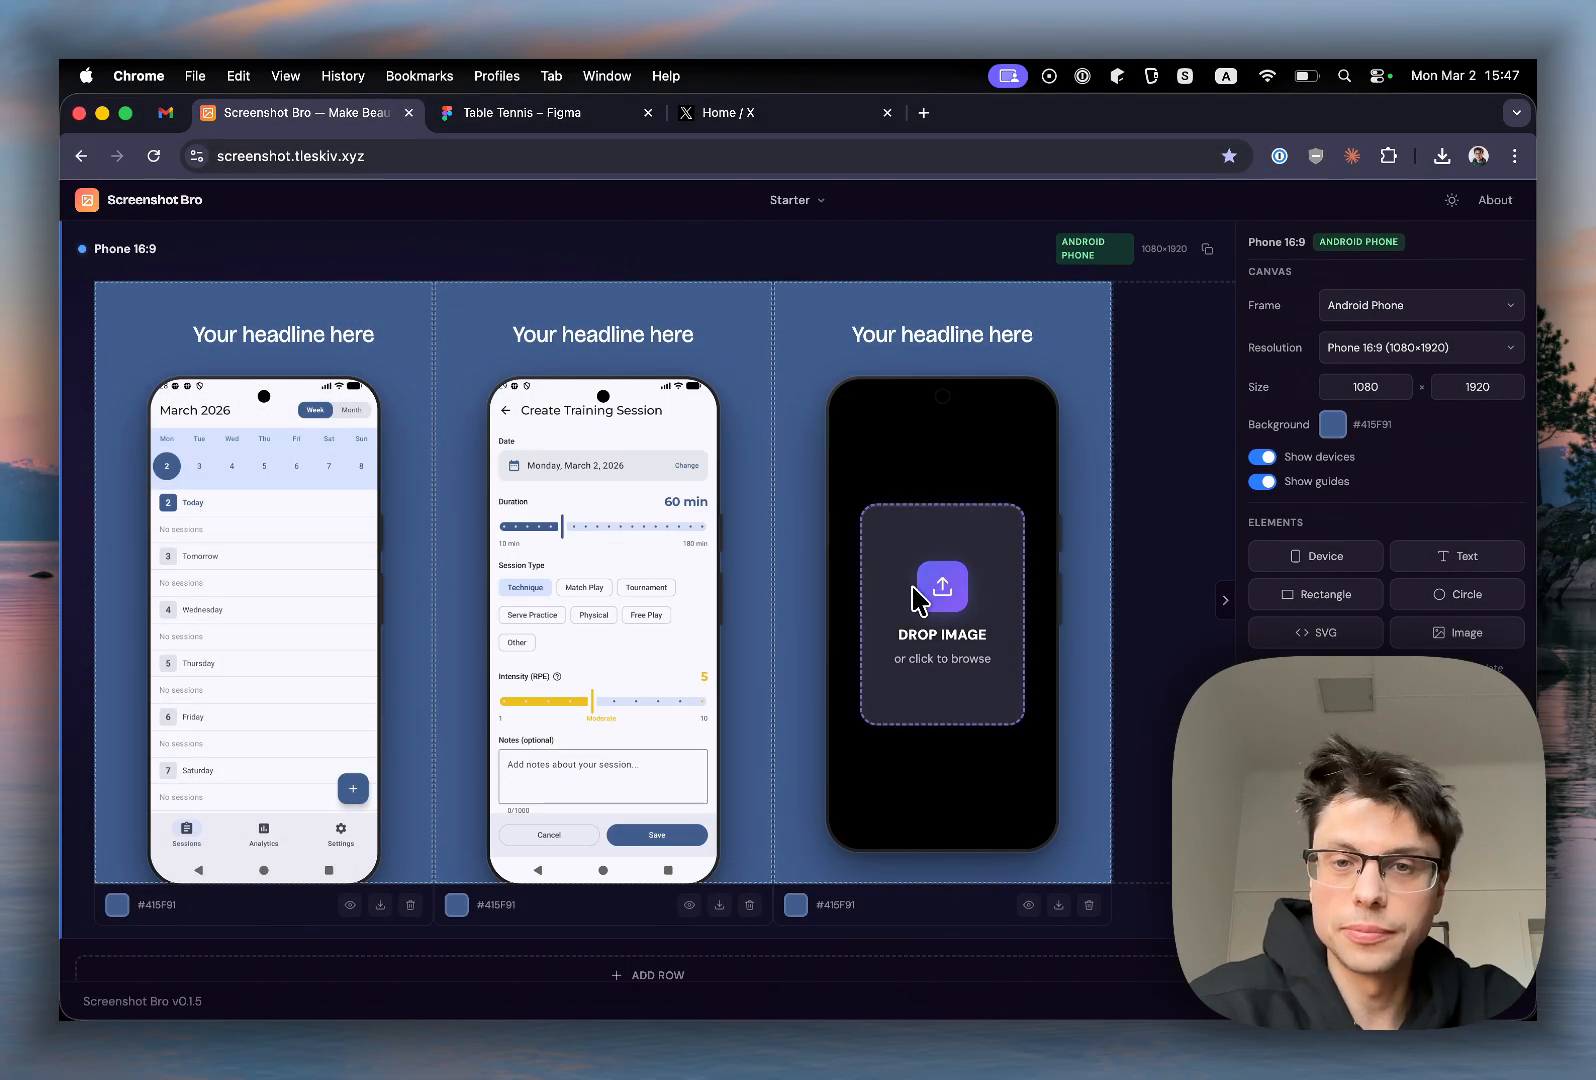
left_click(918, 600)
double_click(872, 470)
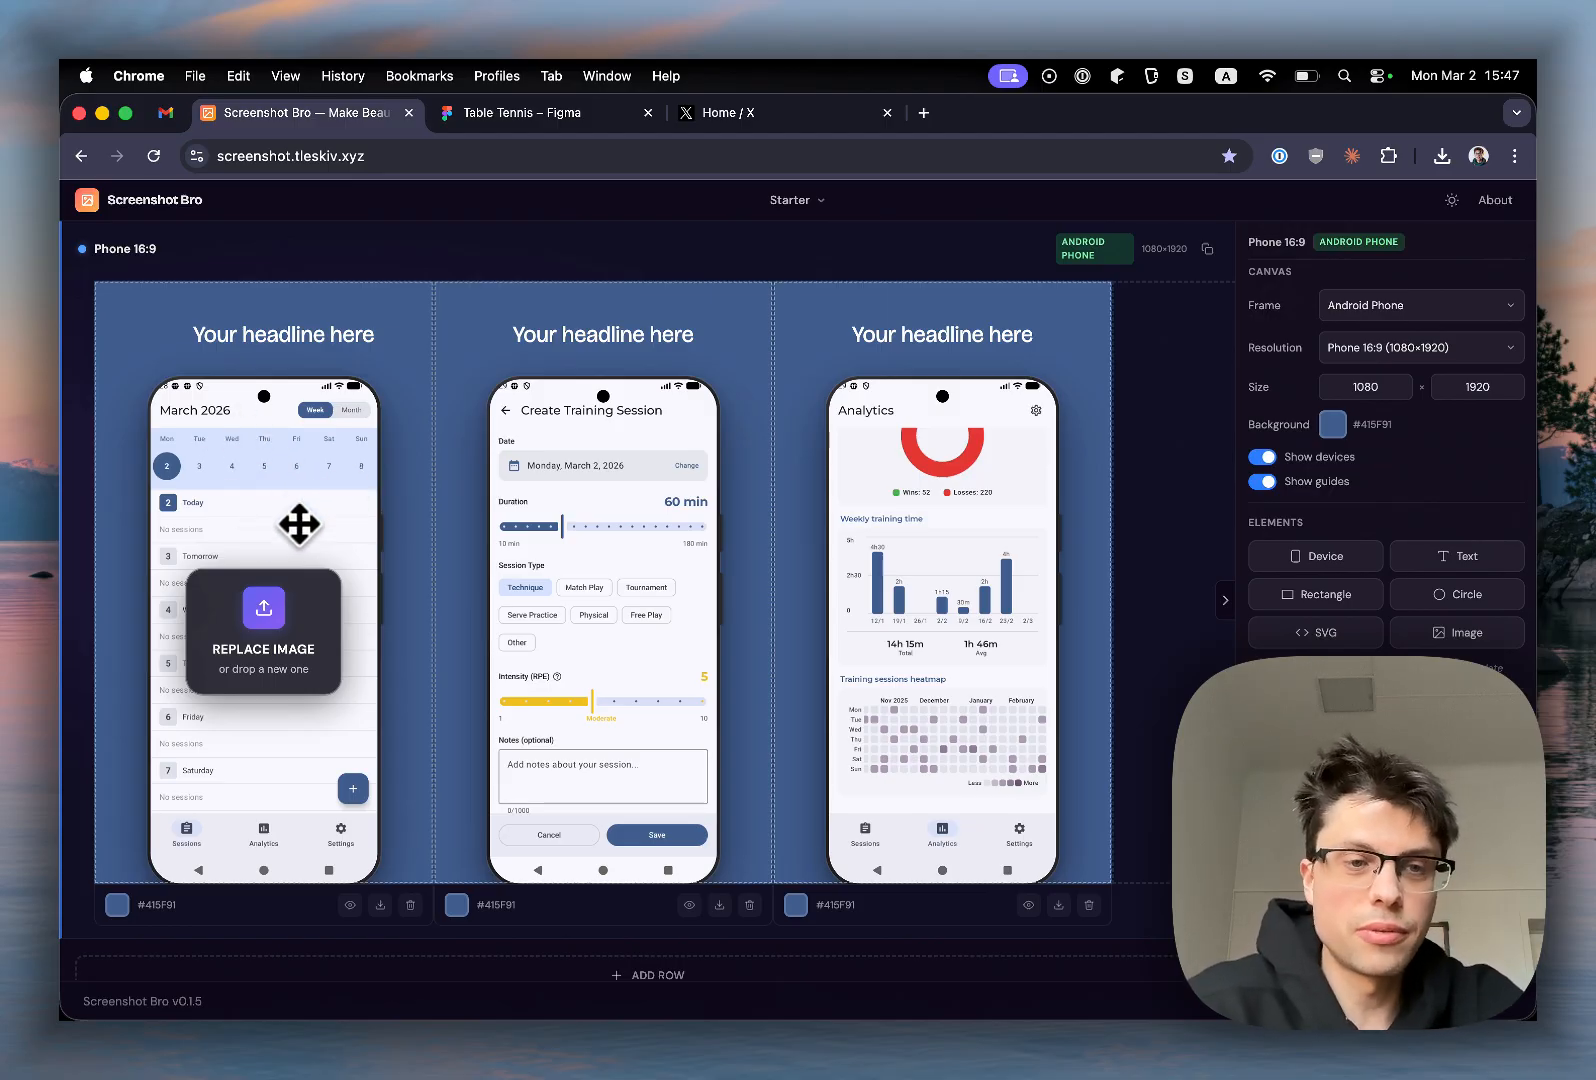
Step: After a look at the Figma reference, hide the row's devices in Screenshot Bro and toggle the guides off and back on
left_click(549, 112)
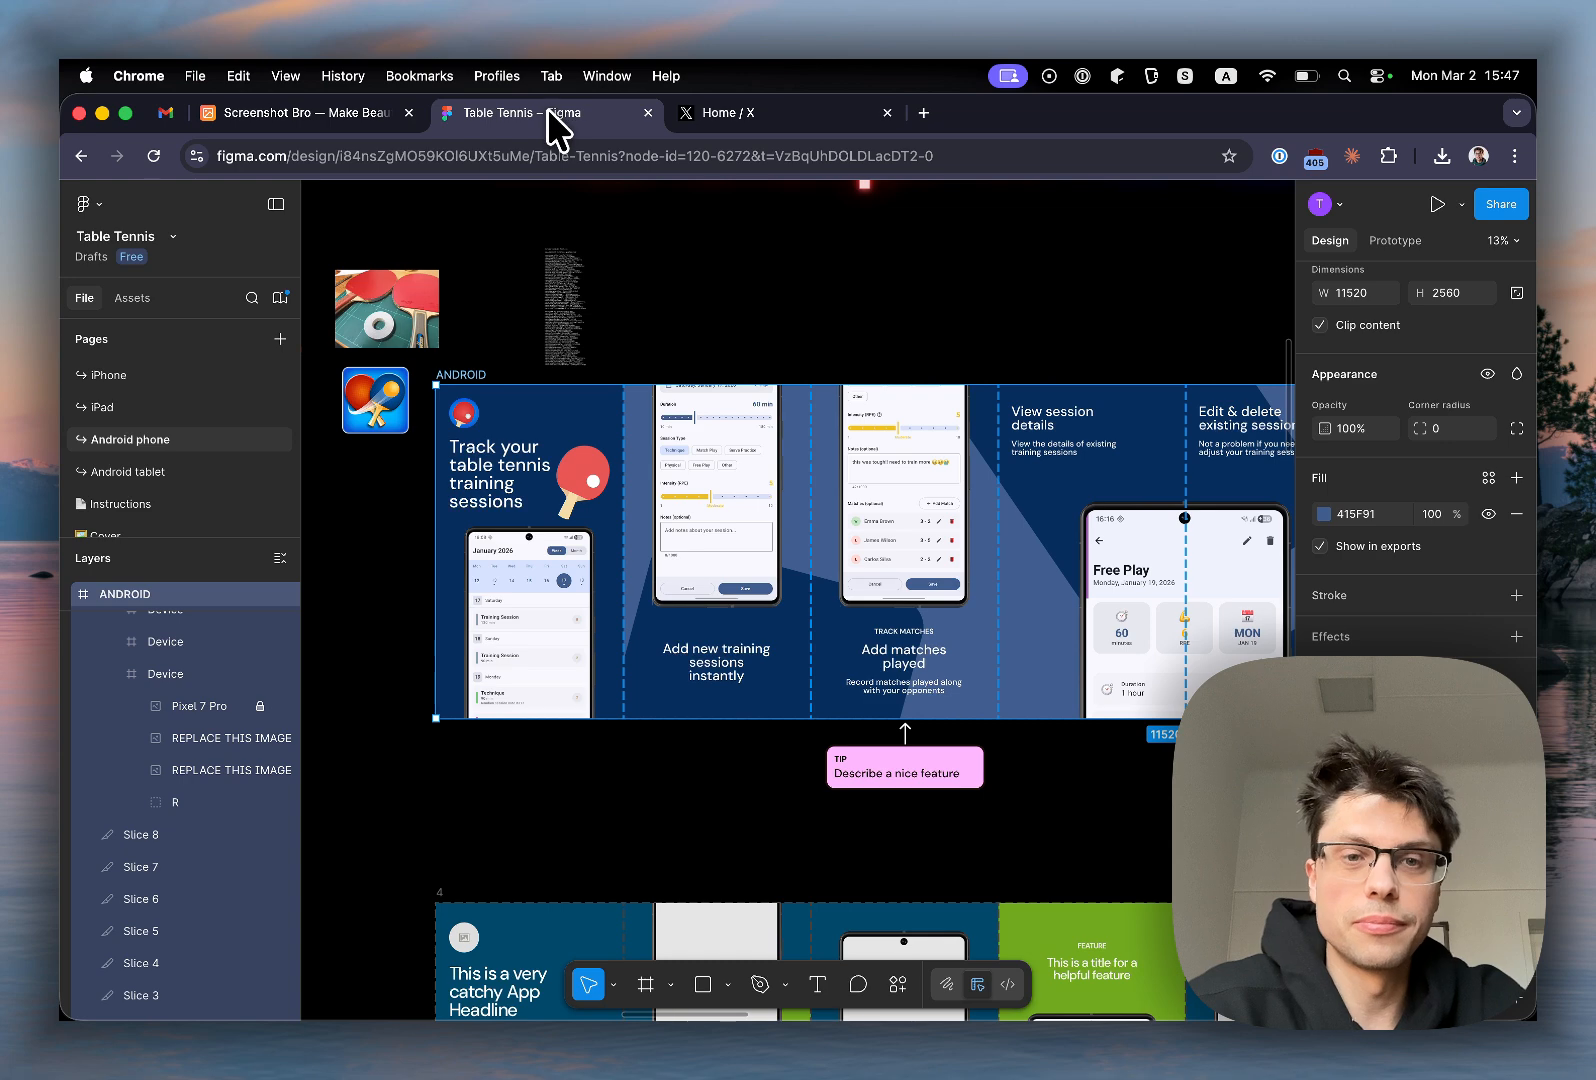
left_click(345, 112)
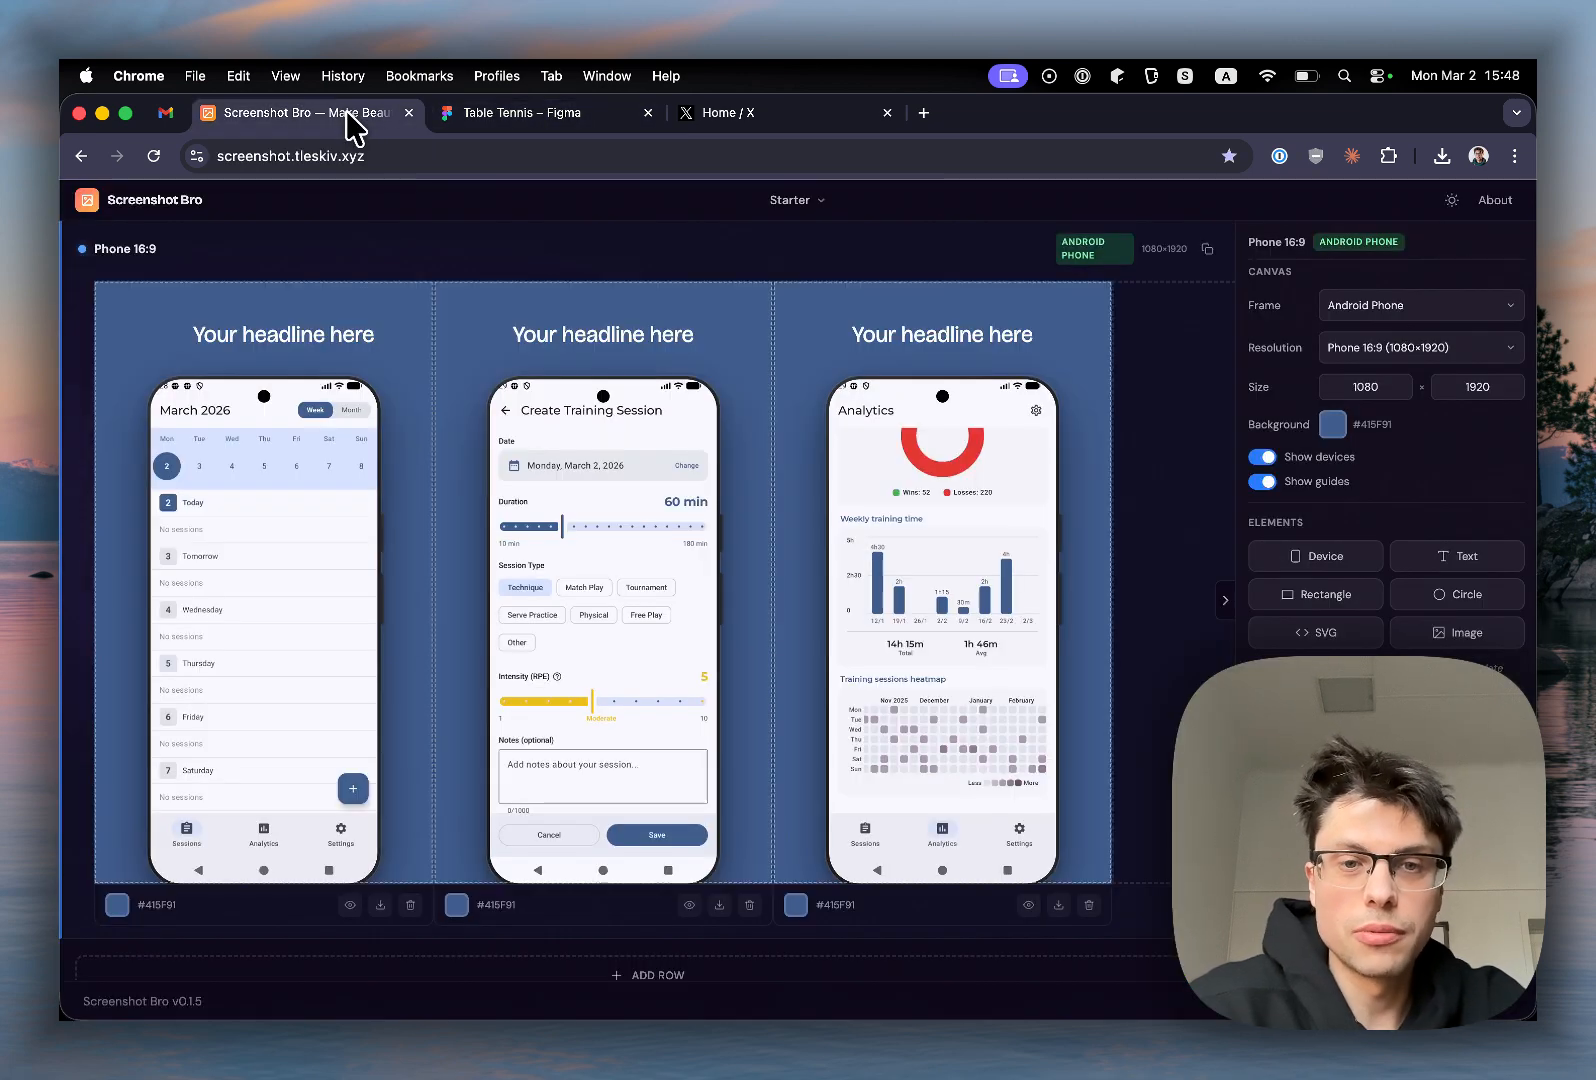
left_click(1262, 458)
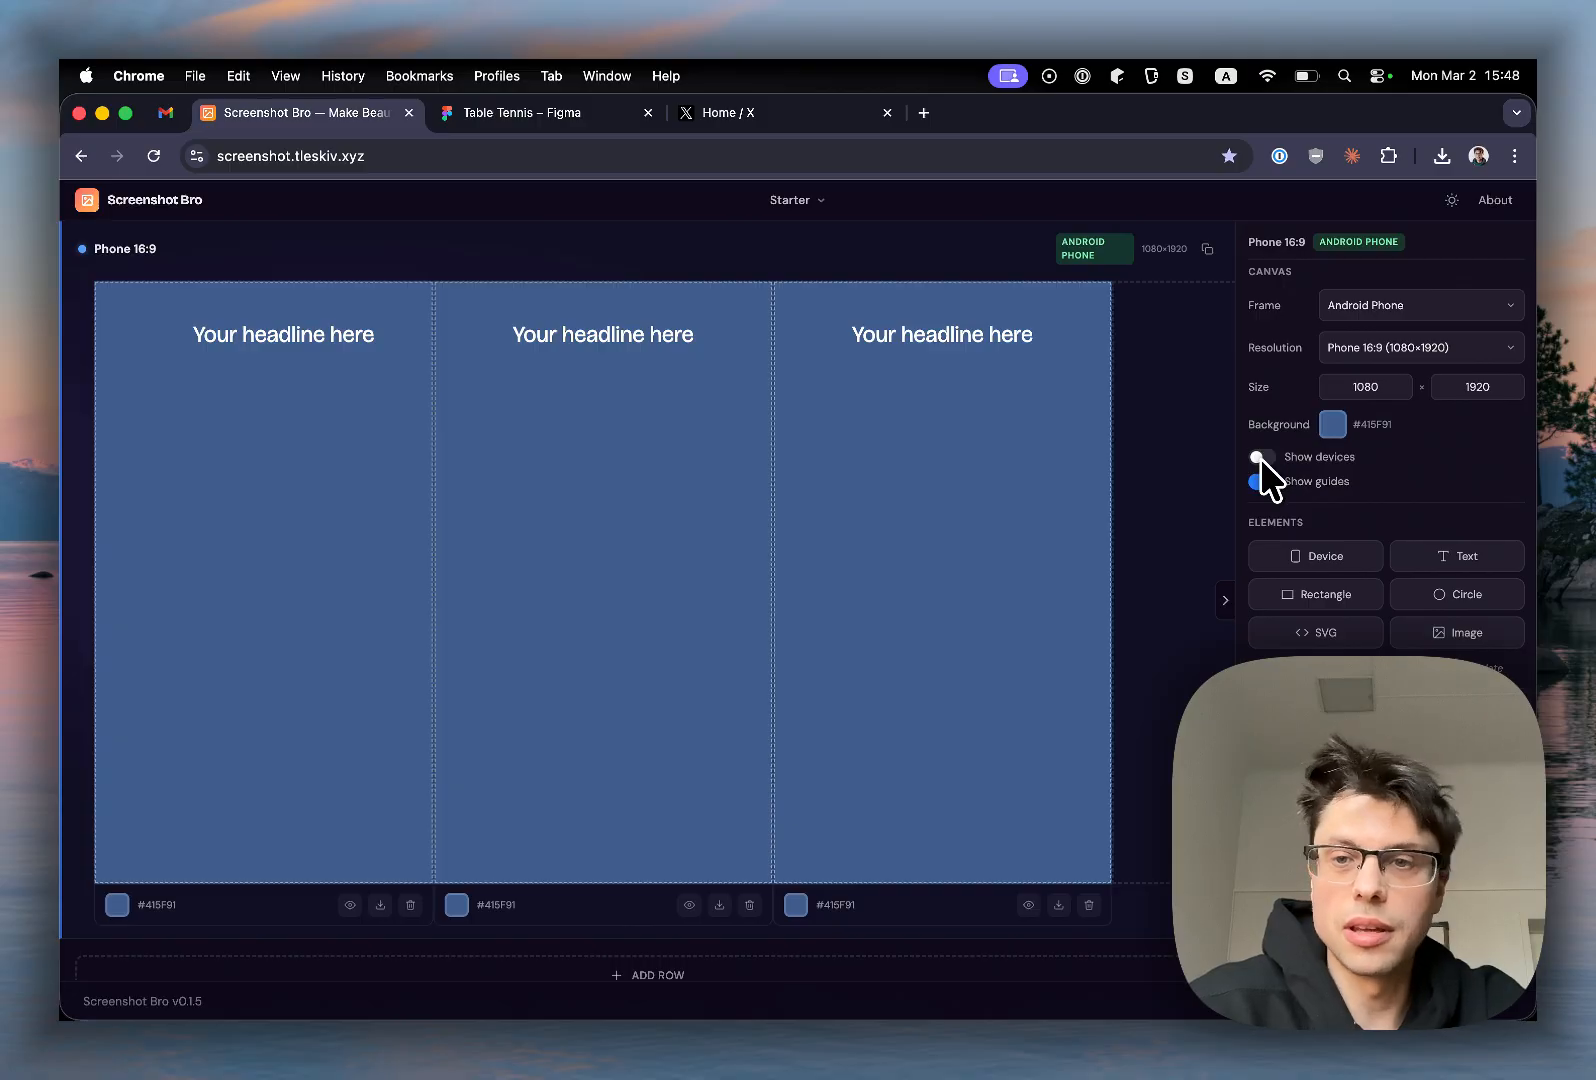
left_click(1262, 482)
left_click(1262, 482)
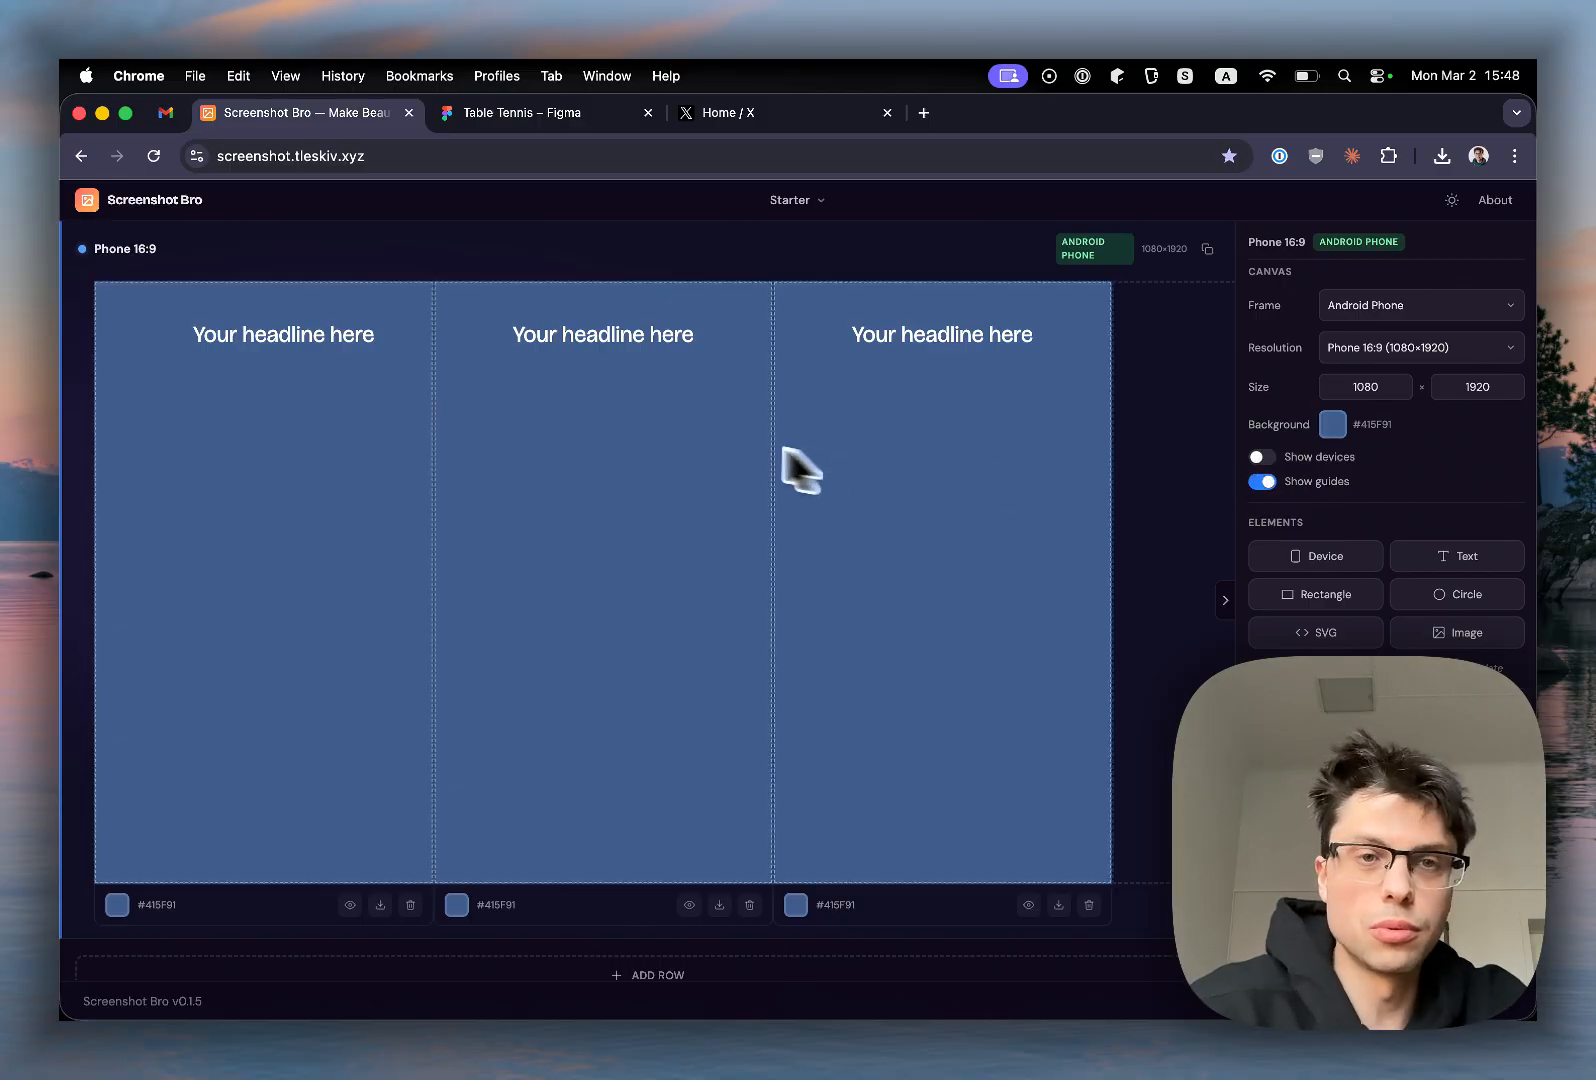
Step: Check the Figma design again and set the first screenshot's own background color to #0A305F in Screenshot Bro
left_click(546, 116)
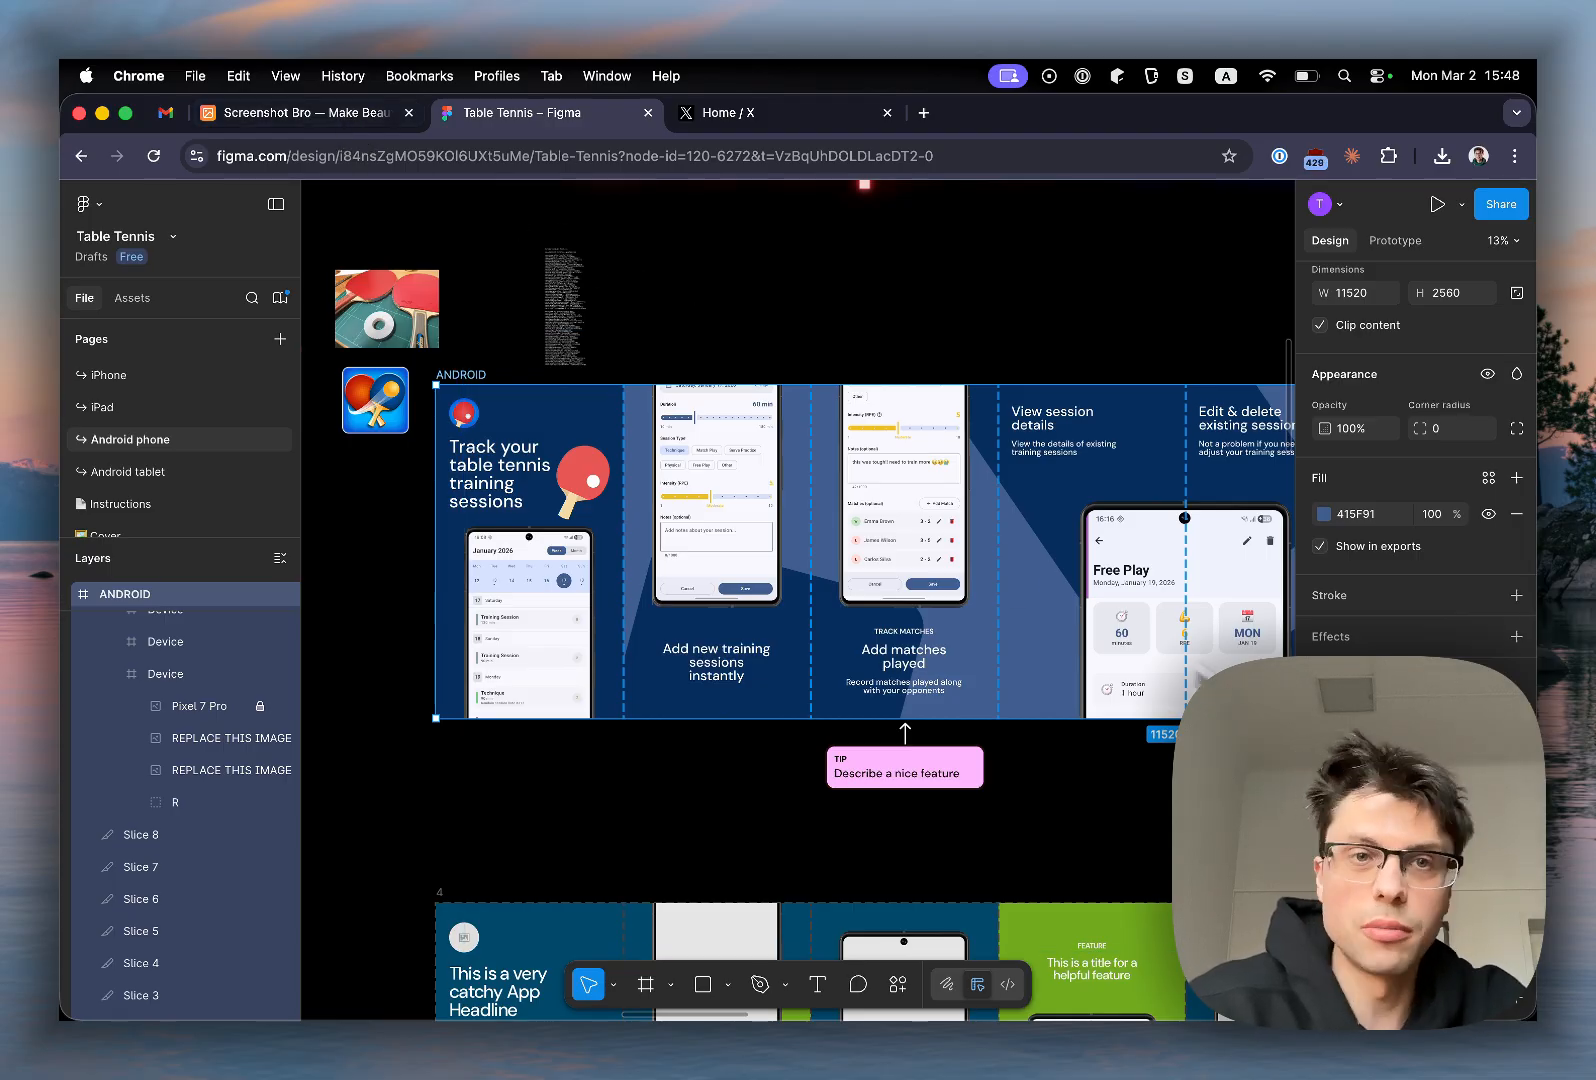
left_click(328, 118)
left_click_drag(261, 837, 273, 824)
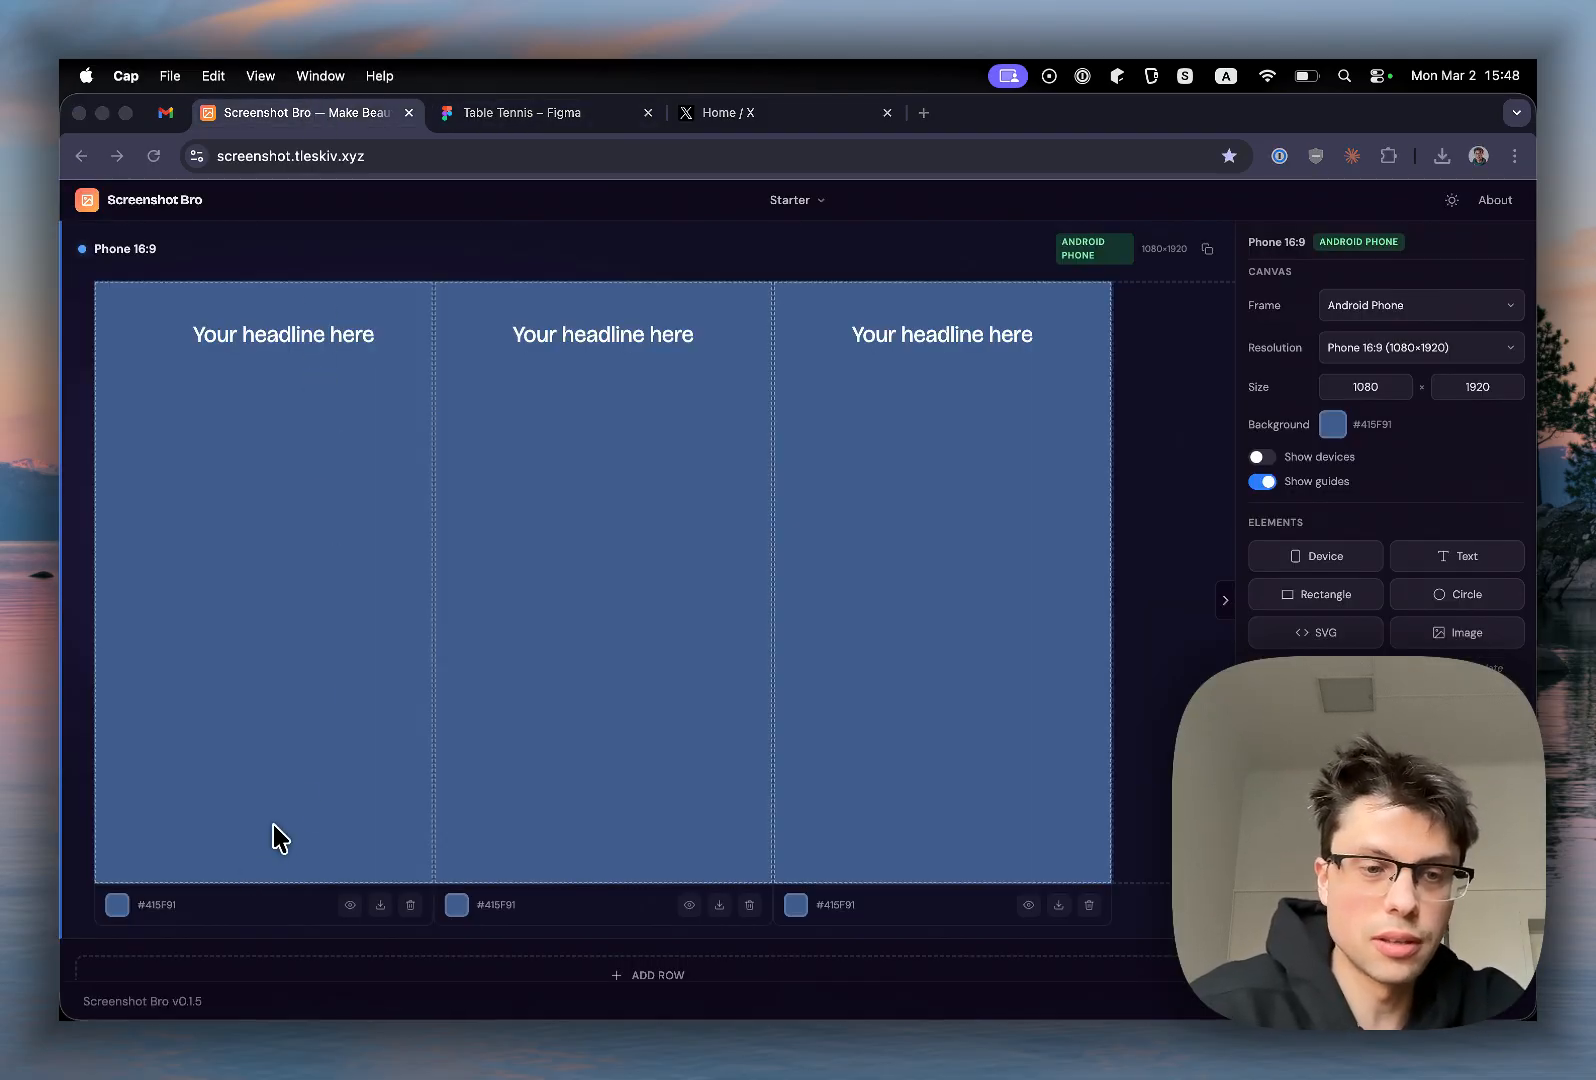
left_click(112, 908)
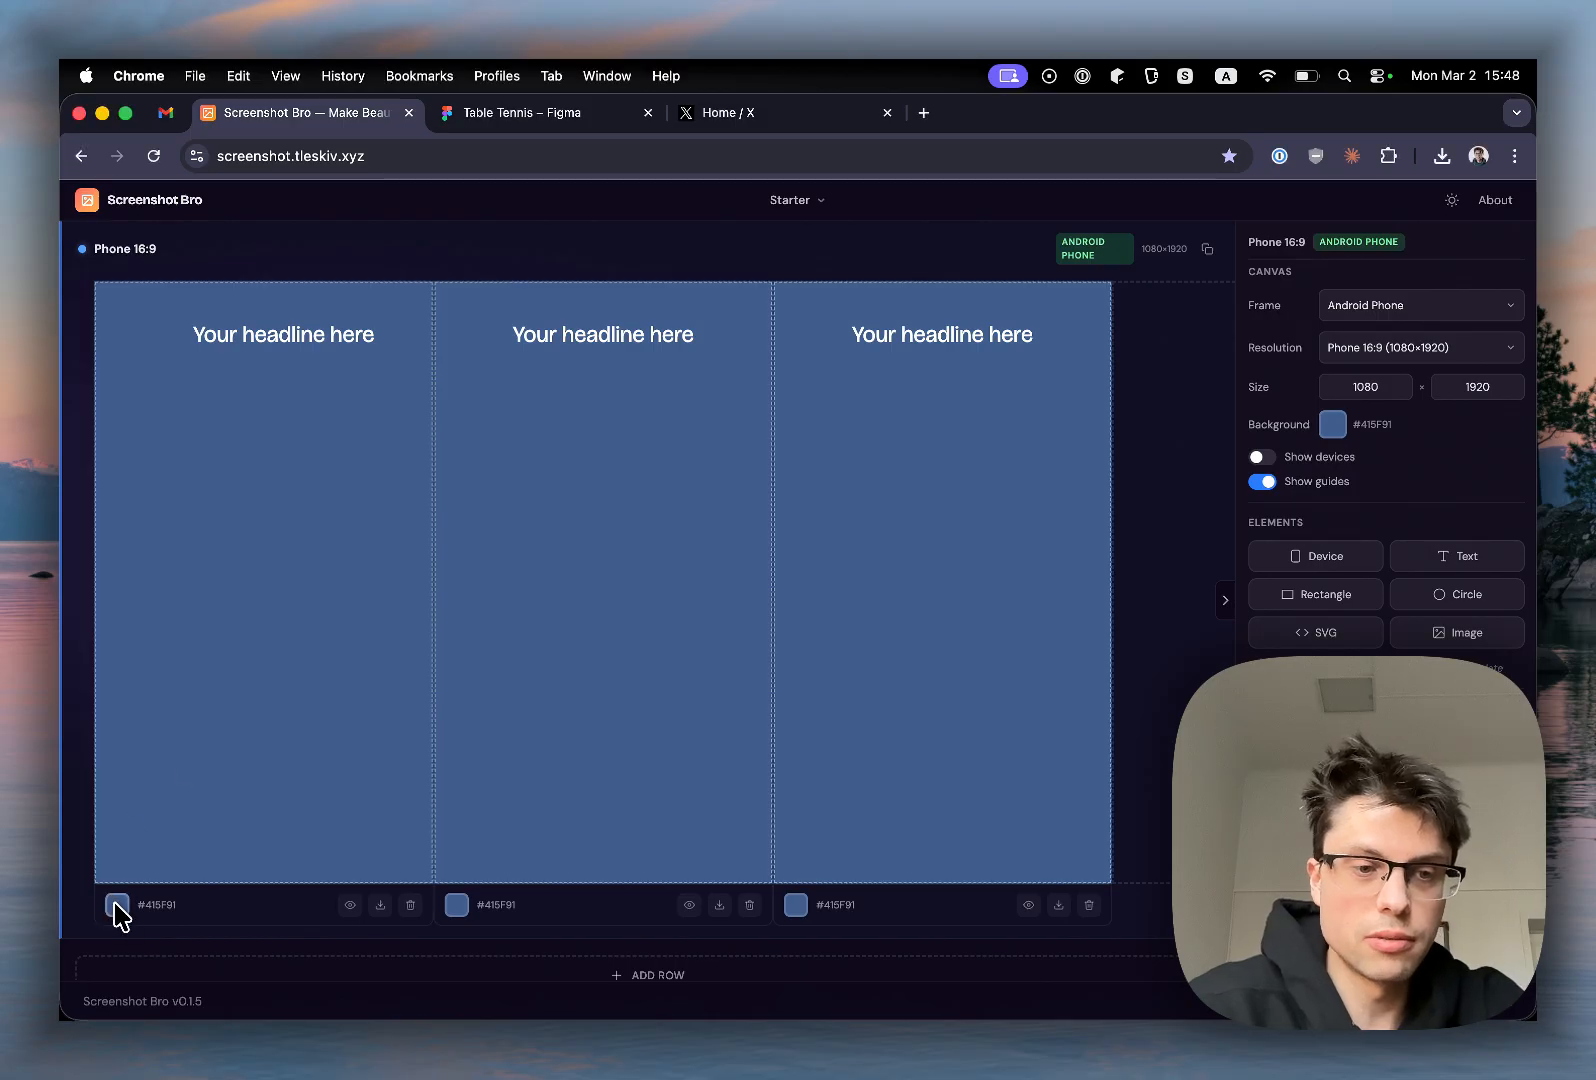
left_click(117, 906)
double_click(153, 862)
type("0A305F")
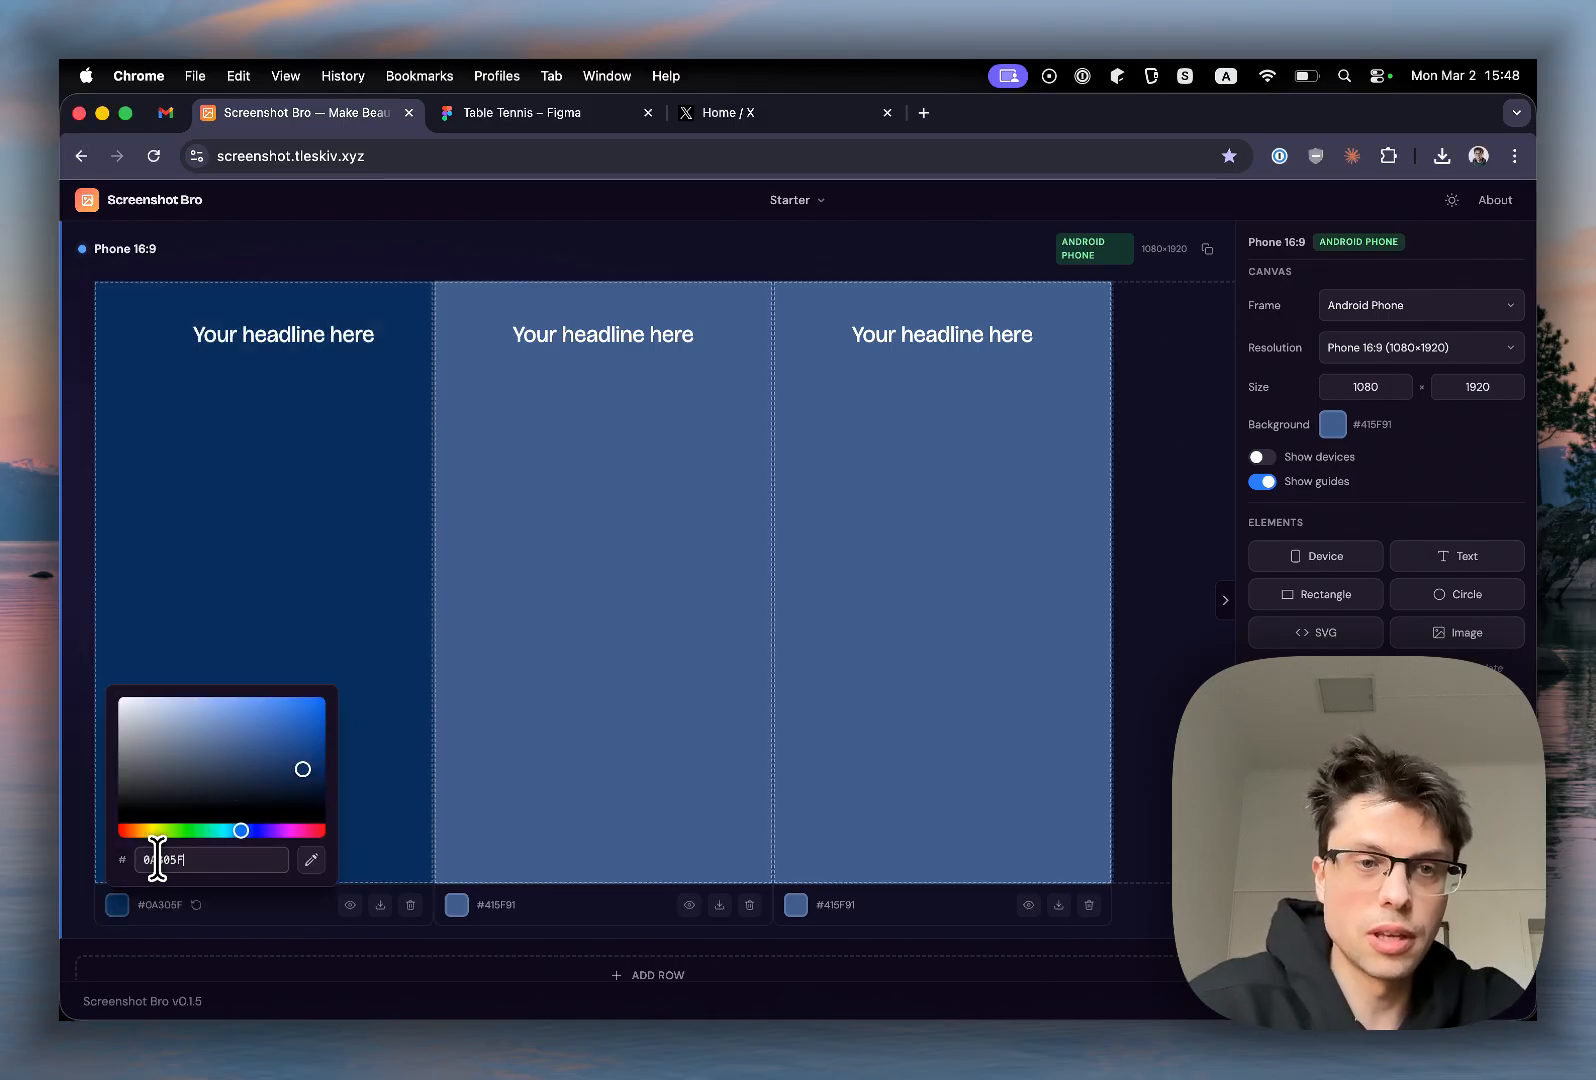
left_click(350, 786)
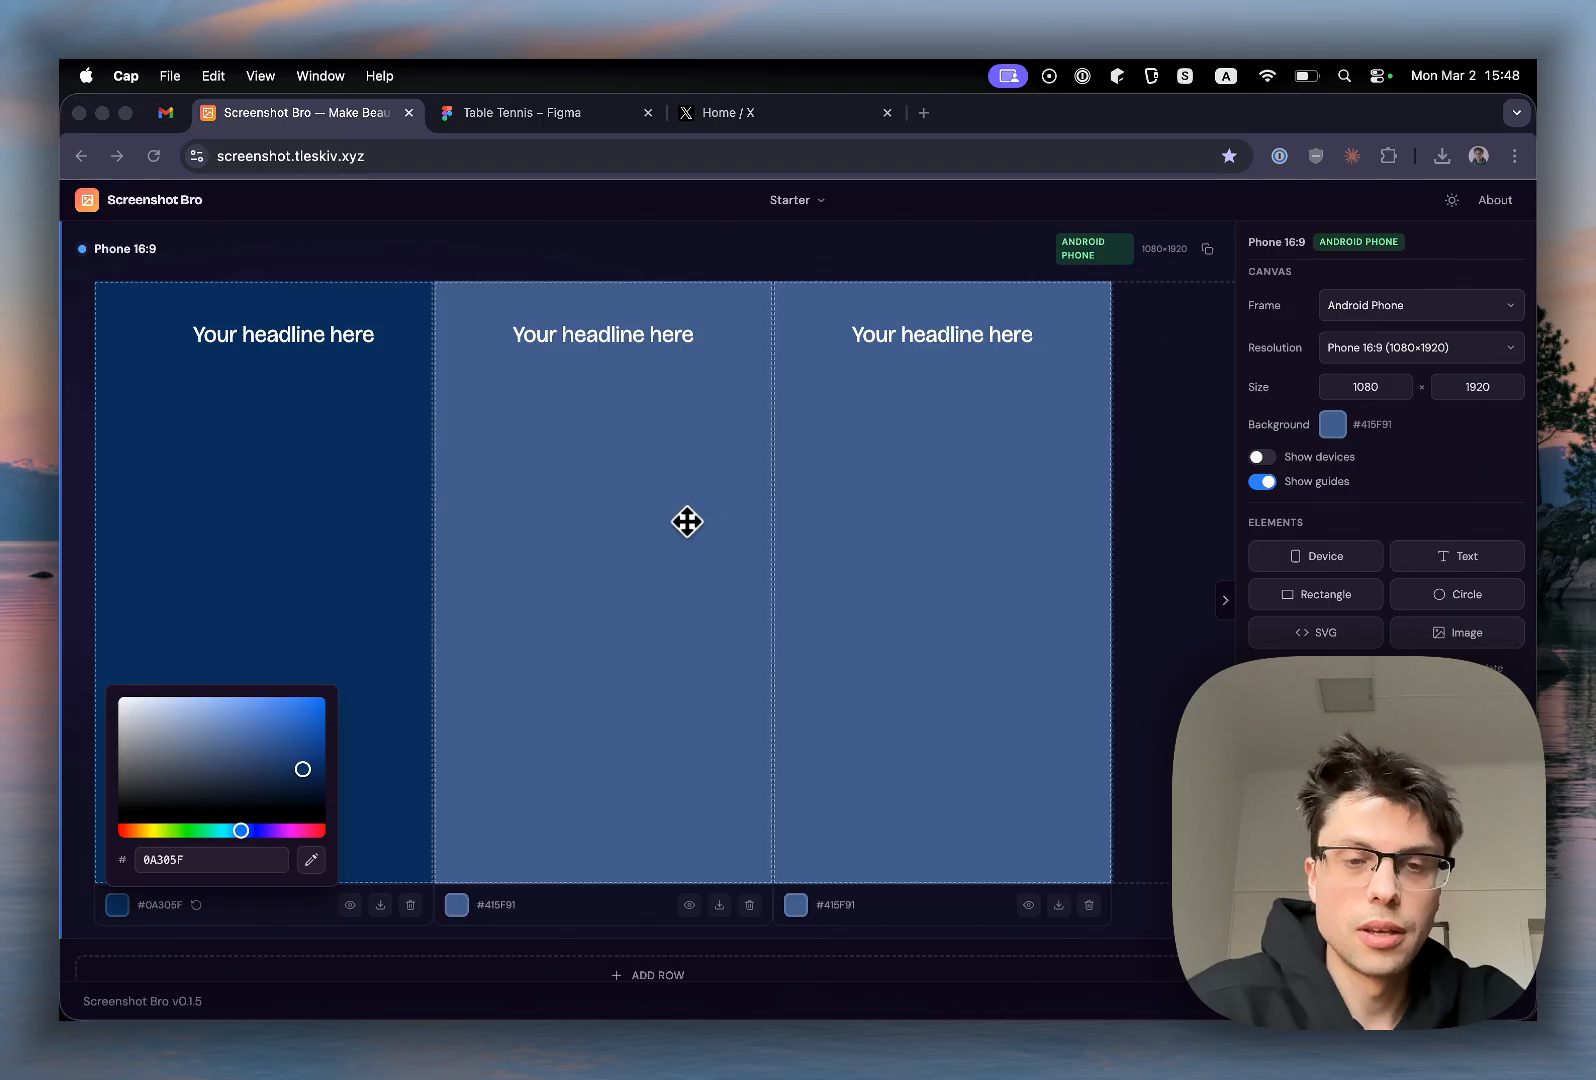
Step: Pick up the first headline's wording from the Figma design and set the first screenshot's headline in Screenshot Bro to "Track your table tennis training sessions"
left_click(555, 113)
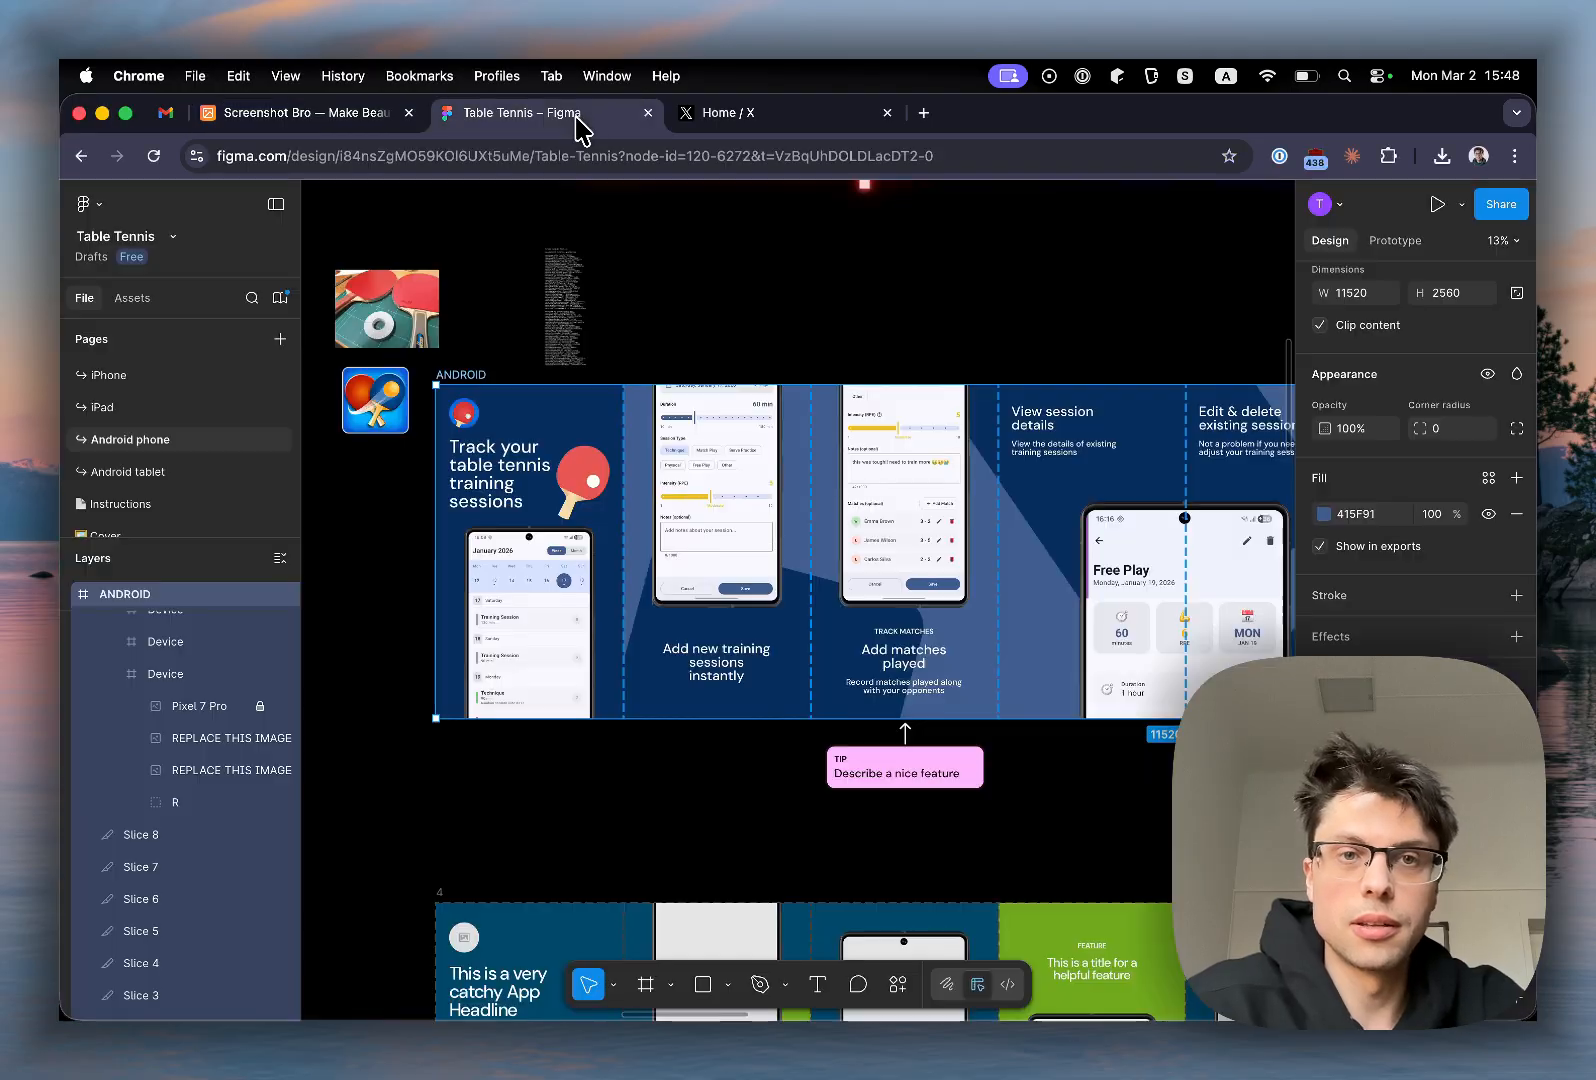
double_click(493, 454)
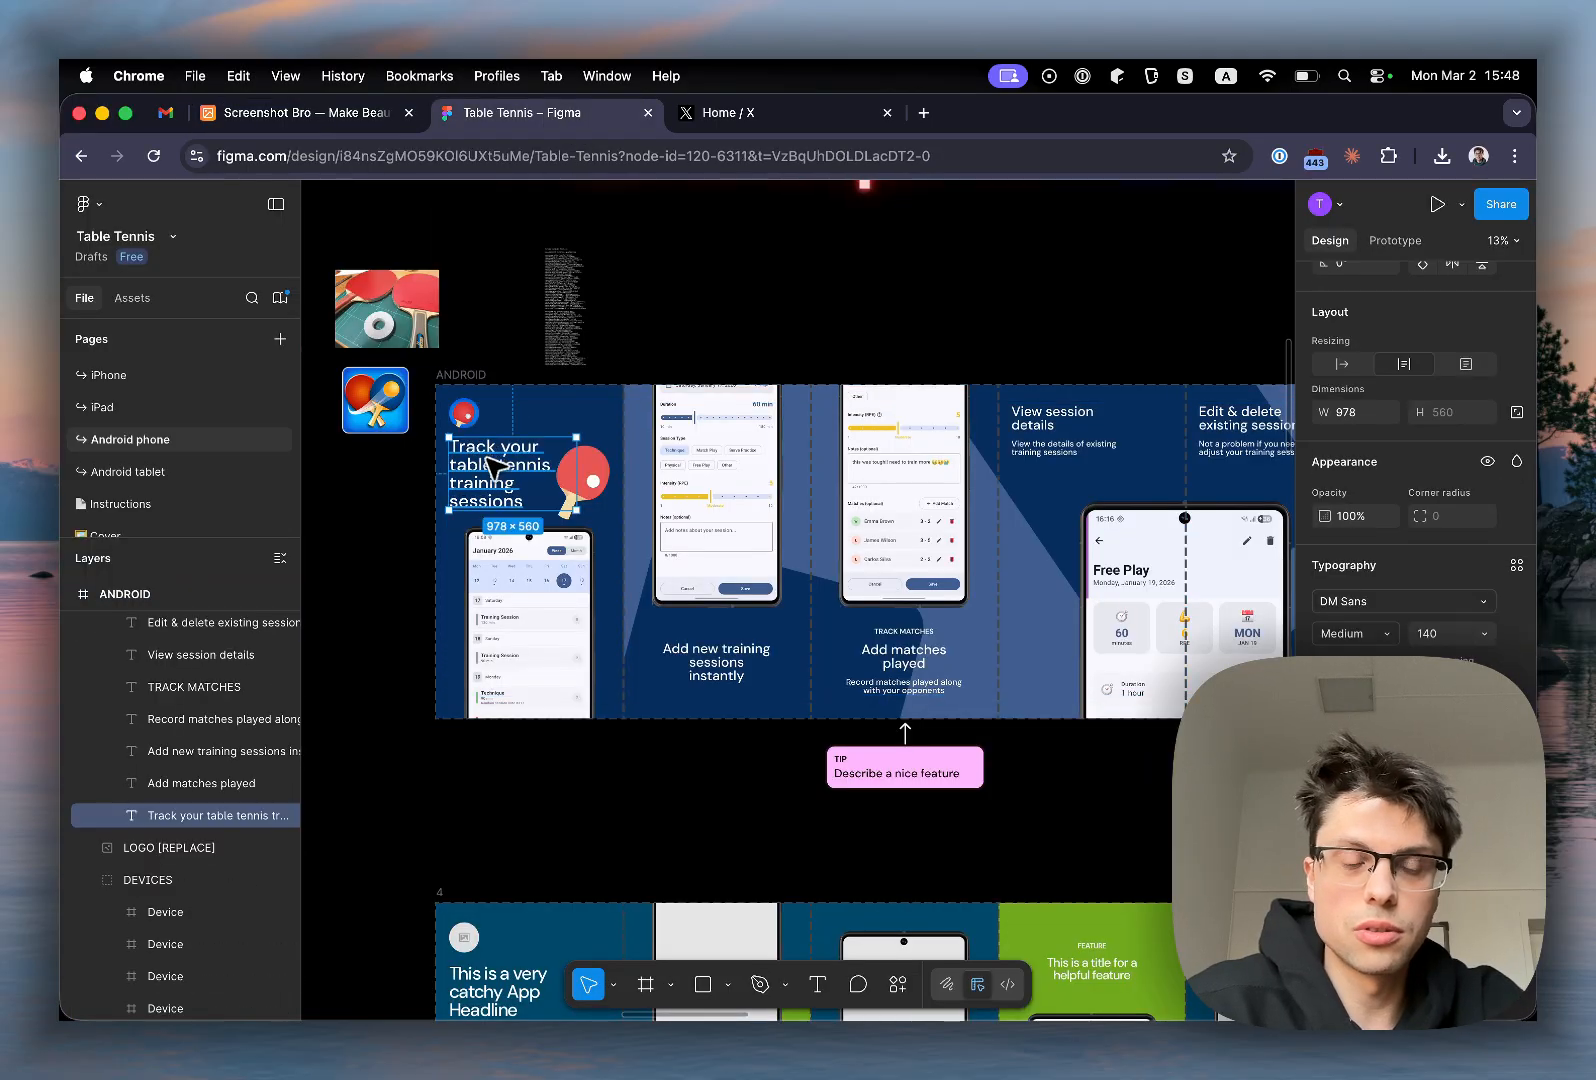
left_click(352, 114)
left_click(244, 346)
key("super+a")
type("Track your table tennis training sessions")
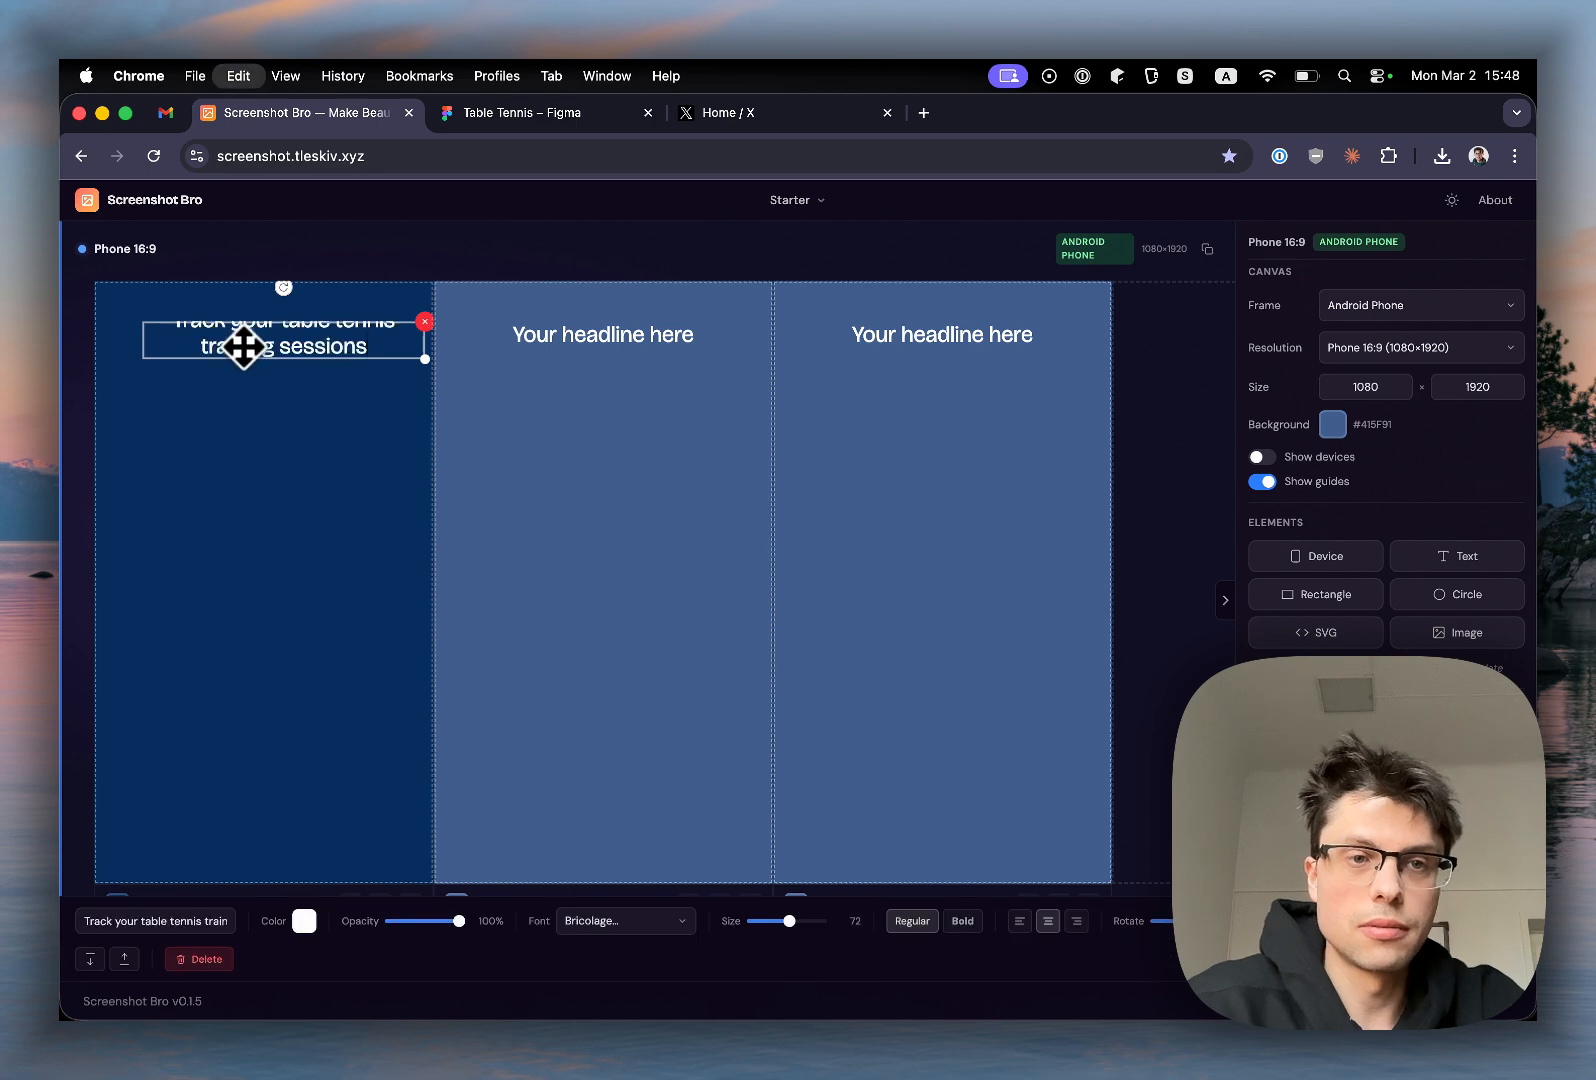
Step: Make the first headline's text box taller, left-align it at font size 108, and move it slightly down and left
left_click_drag(421, 357, 376, 487)
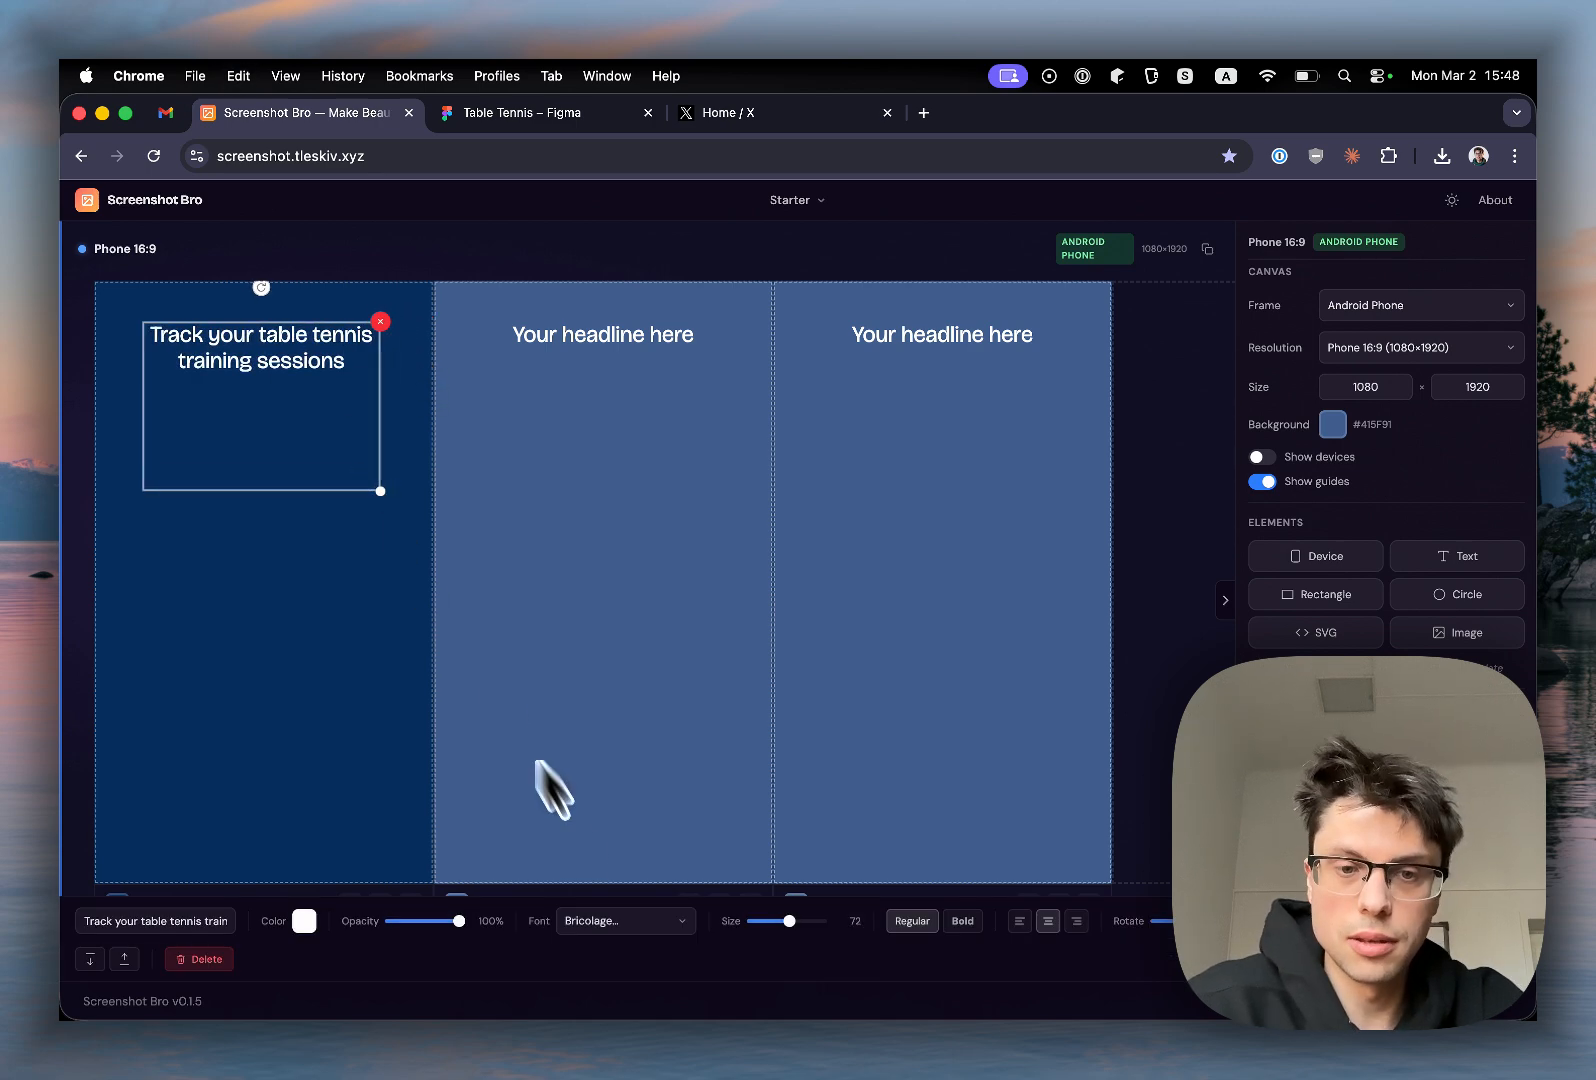
left_click(1019, 921)
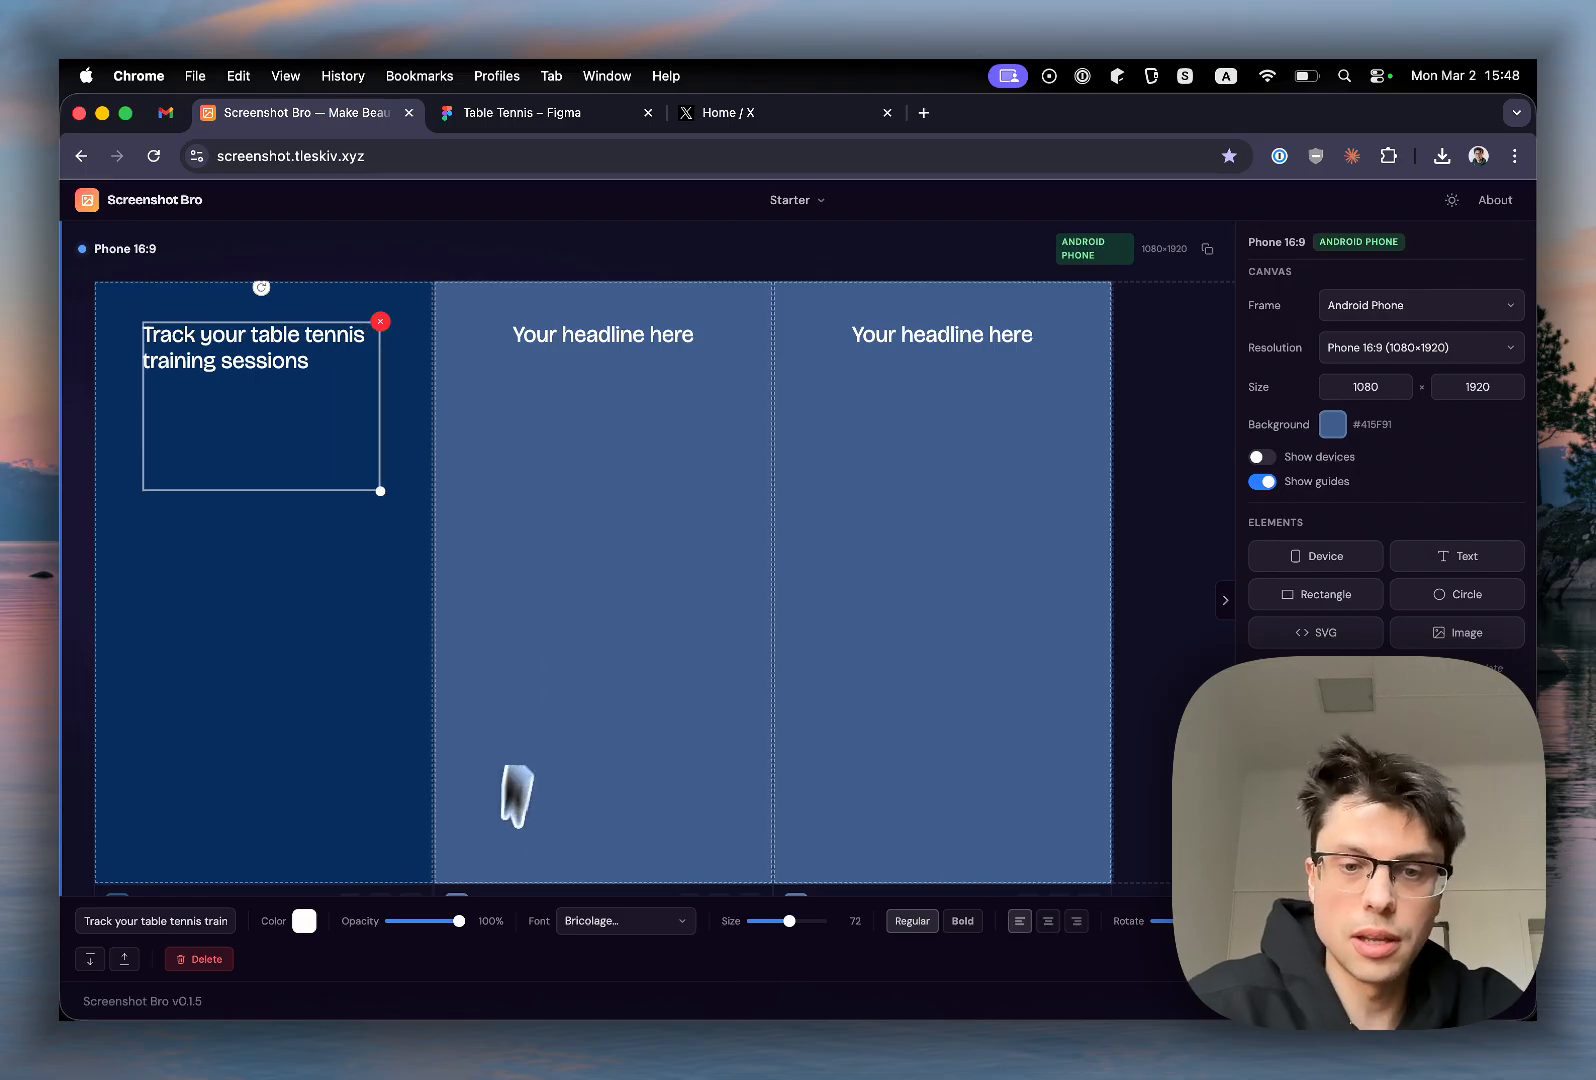
left_click(789, 921)
left_click_drag(791, 921, 821, 921)
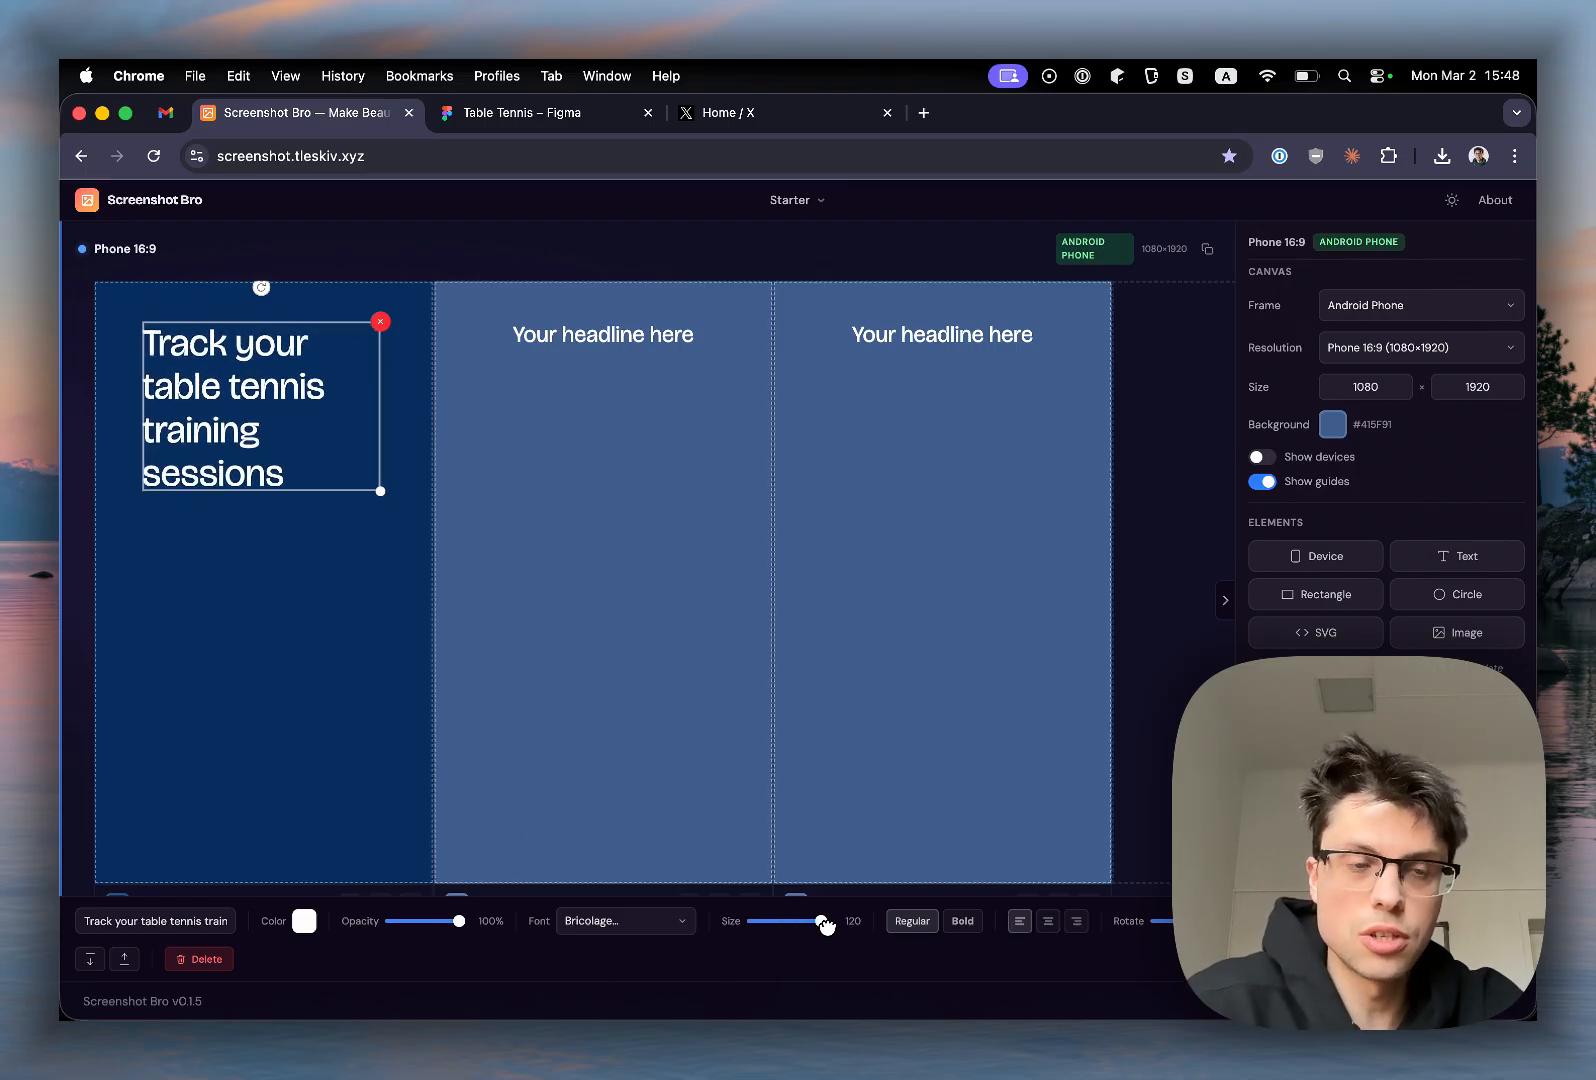
mouse_move(235, 392)
left_mouse_down()
mouse_move(221, 391)
mouse_move(224, 432)
mouse_move(229, 413)
left_mouse_up()
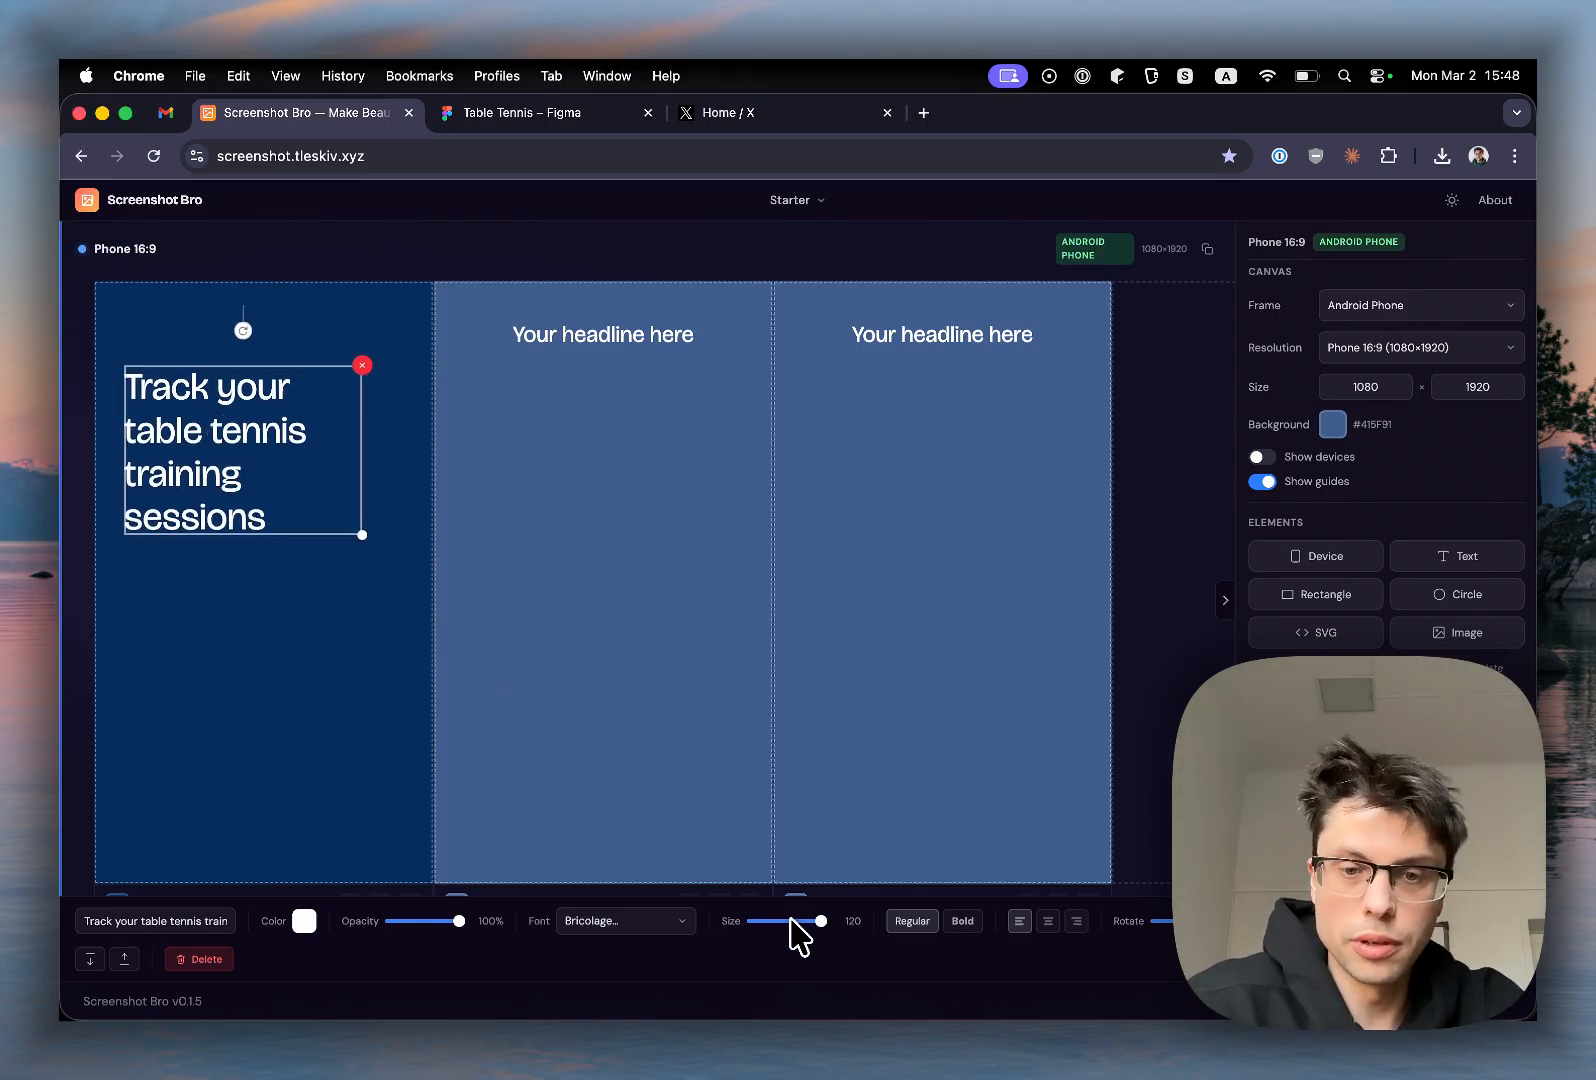
left_click_drag(791, 920, 815, 922)
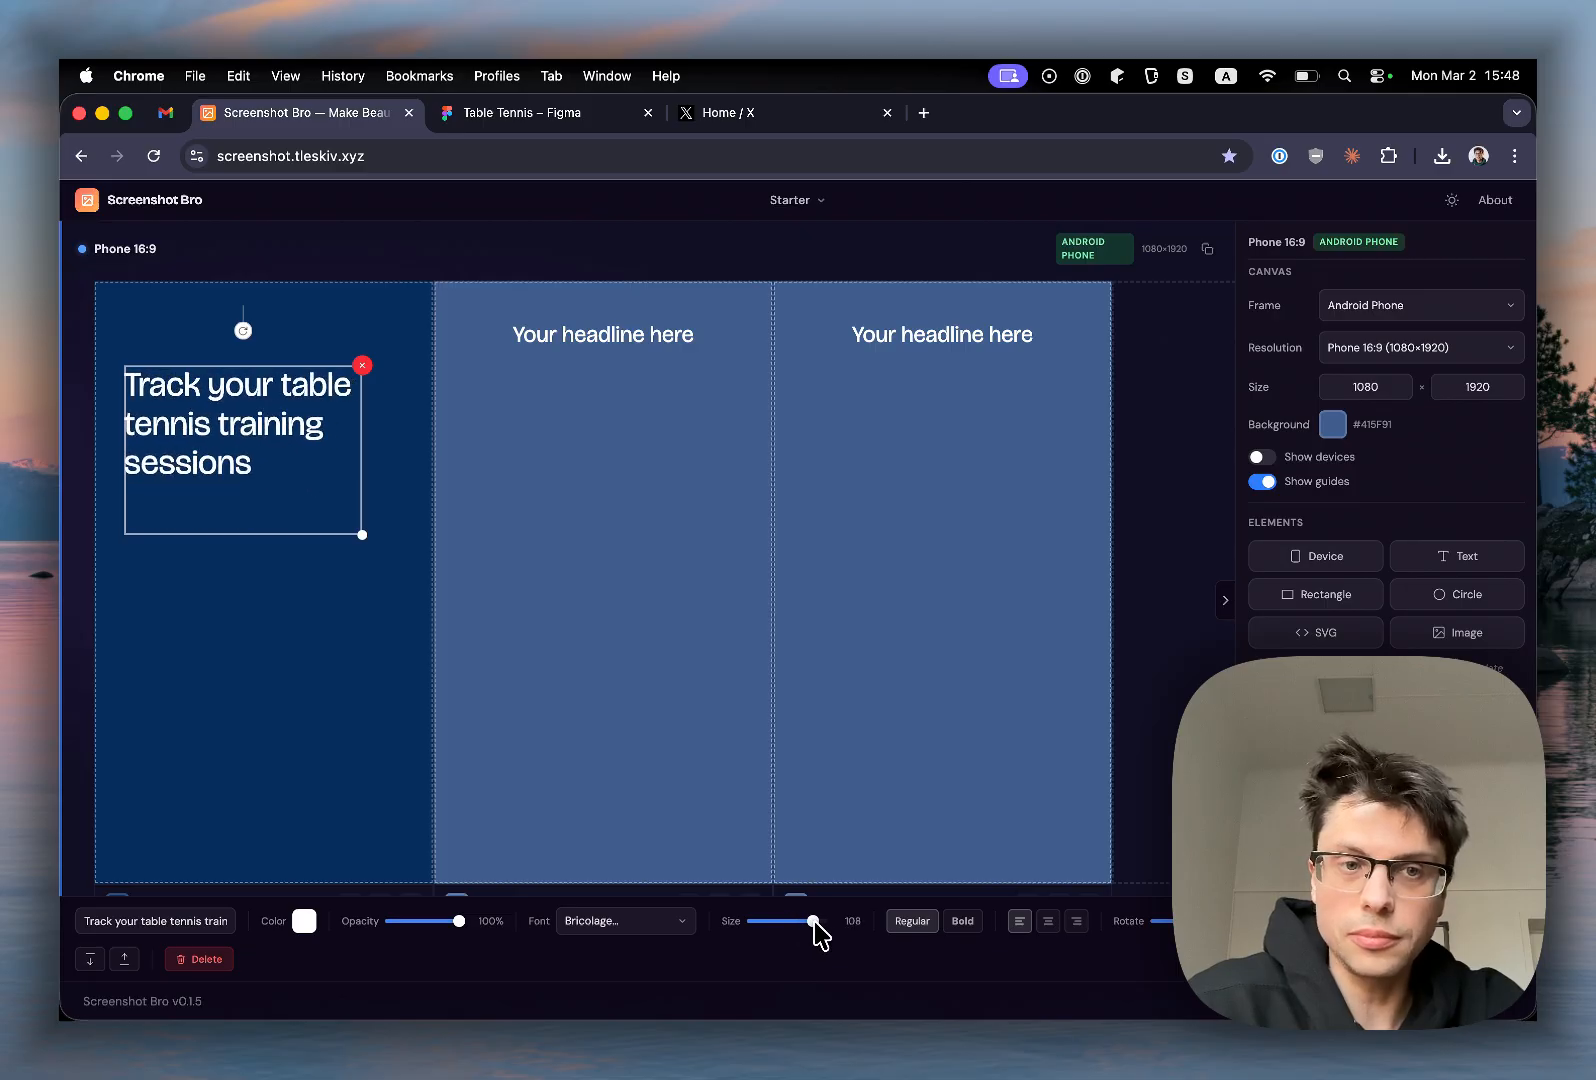
Step: Show the row's devices again, replace the first device's image with 1.png, and move that device down below the headline
left_click(1262, 457)
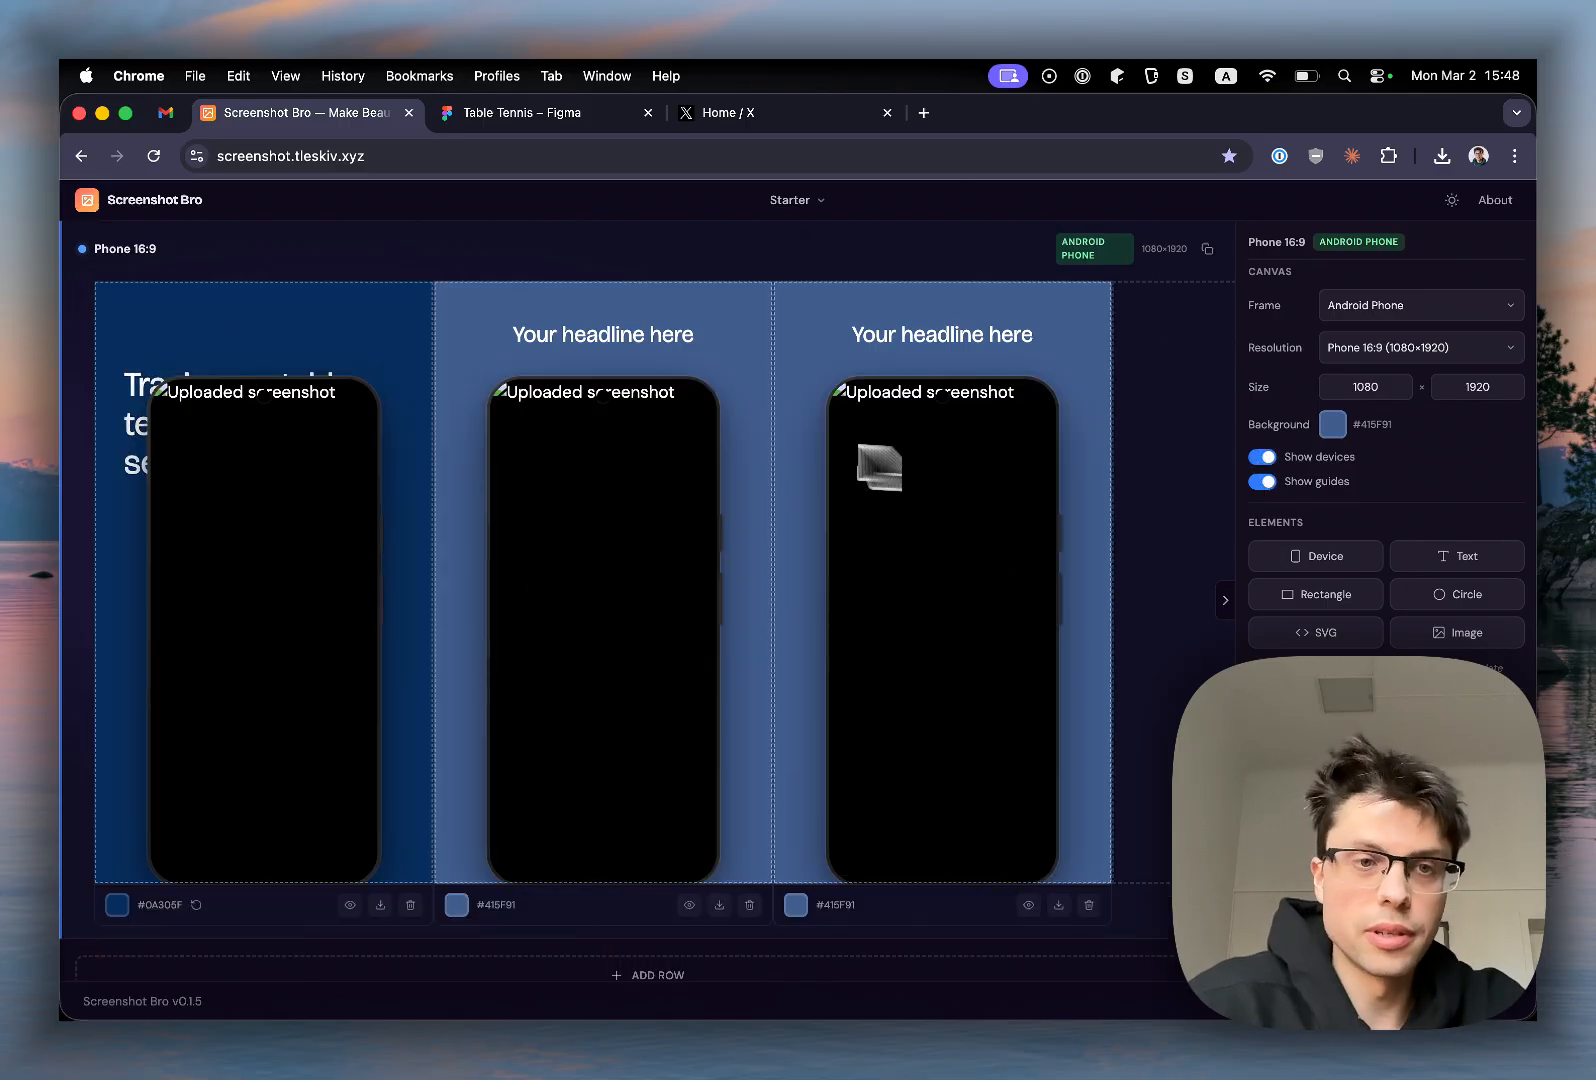
left_click(256, 545)
left_click(278, 668)
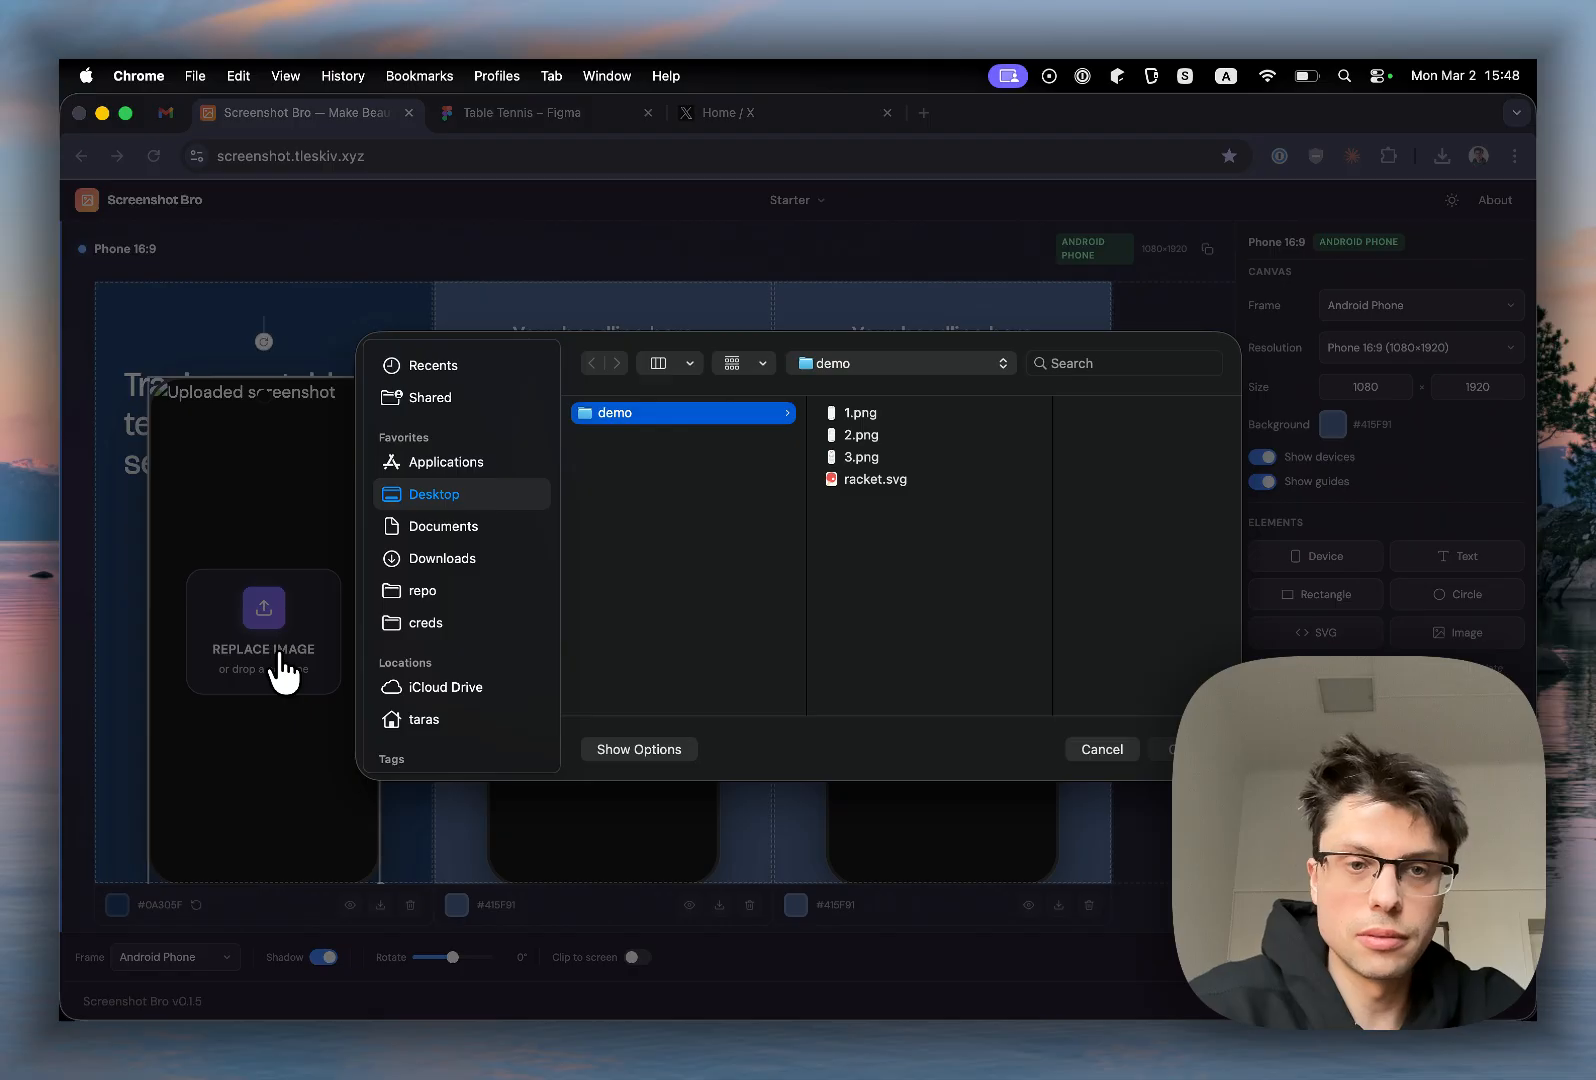
double_click(857, 415)
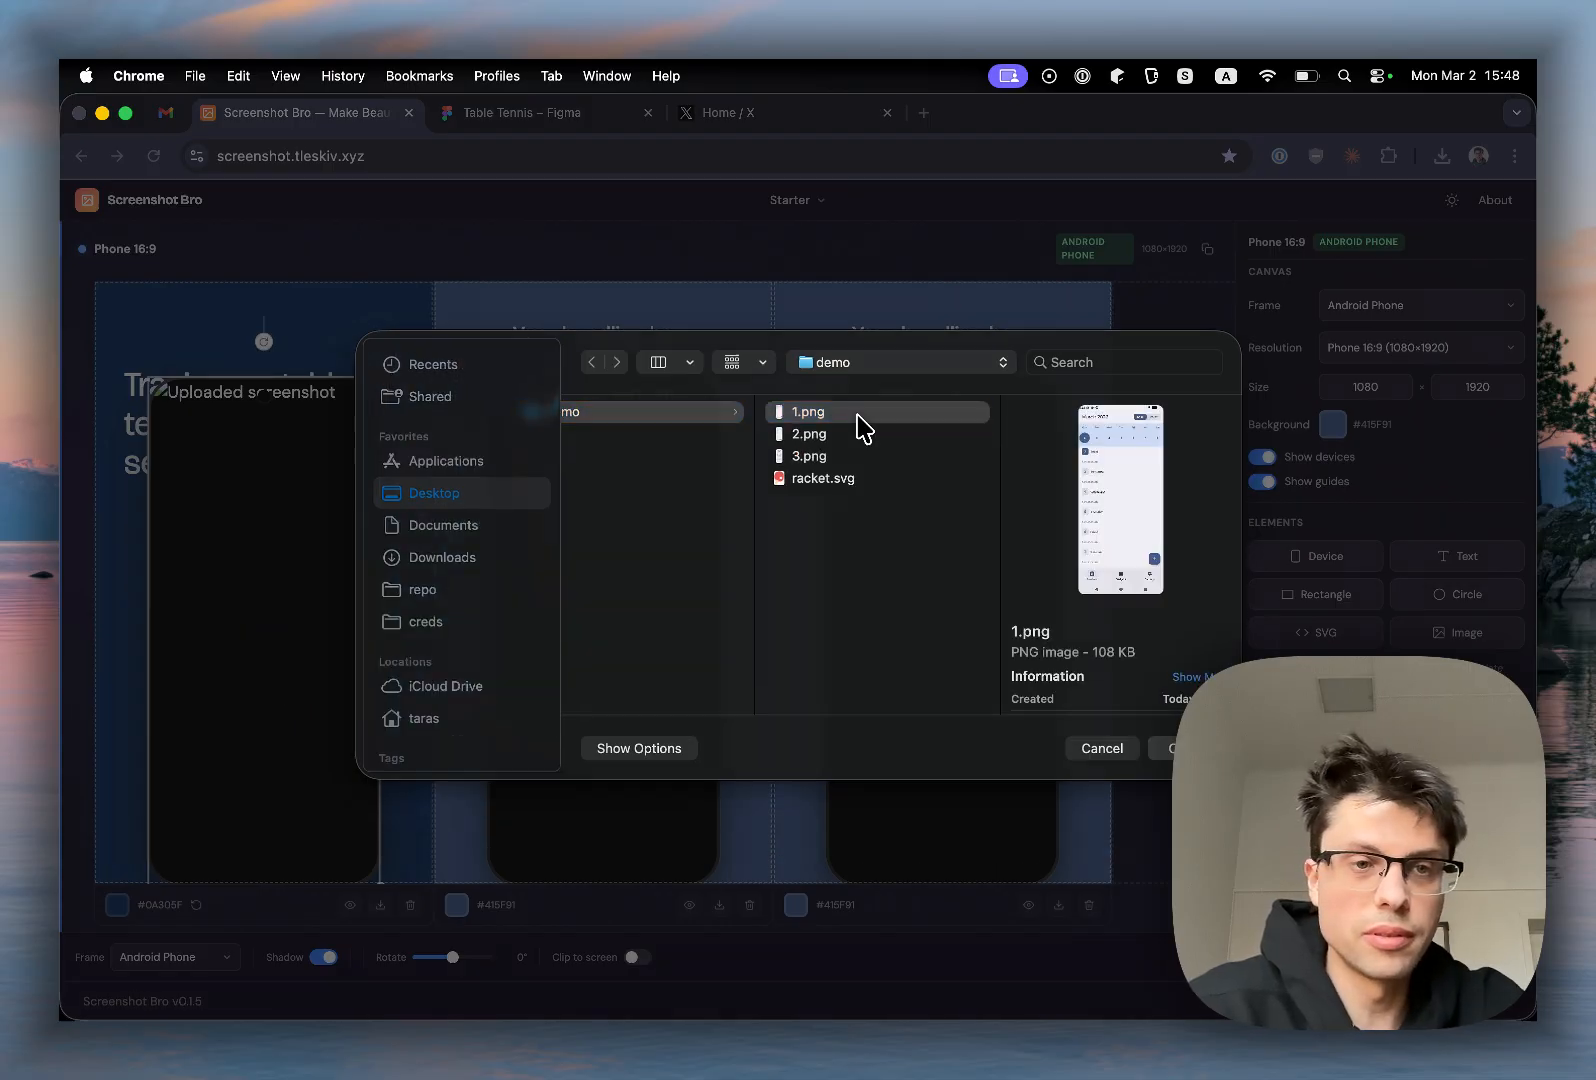
left_click_drag(313, 442, 311, 532)
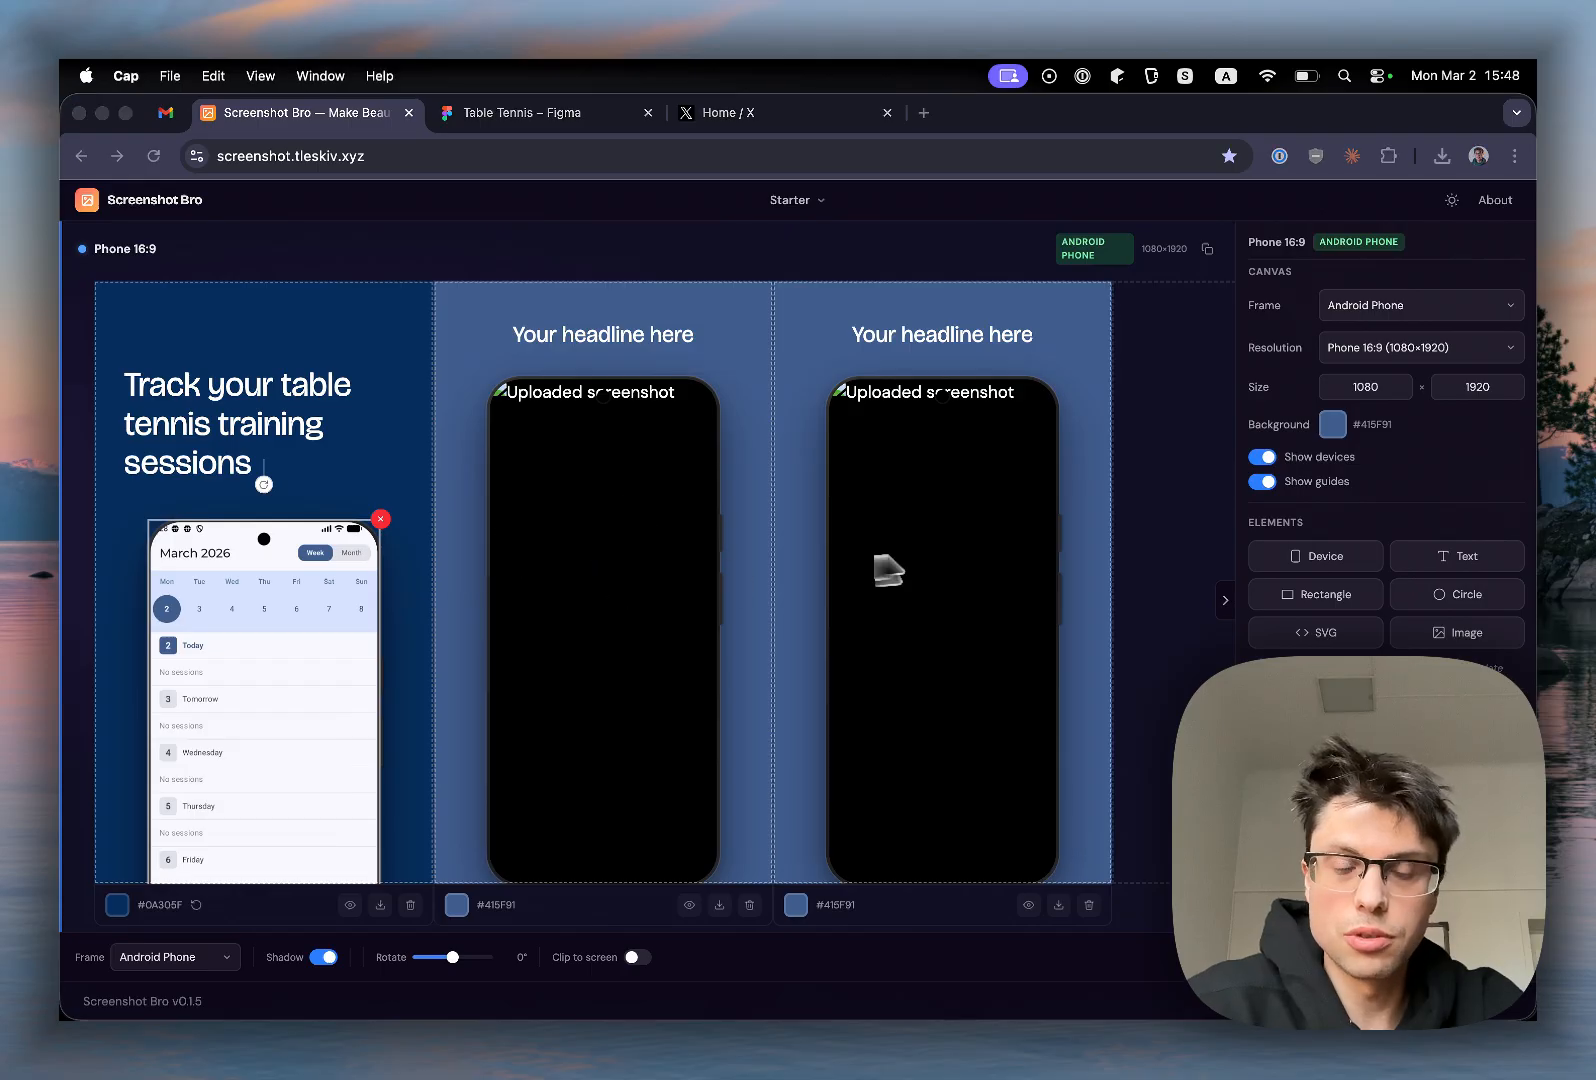
Step: Replace the second device's image with 2.png and the third's with 3.png, and toggle the row's devices off and back on
left_click(606, 606)
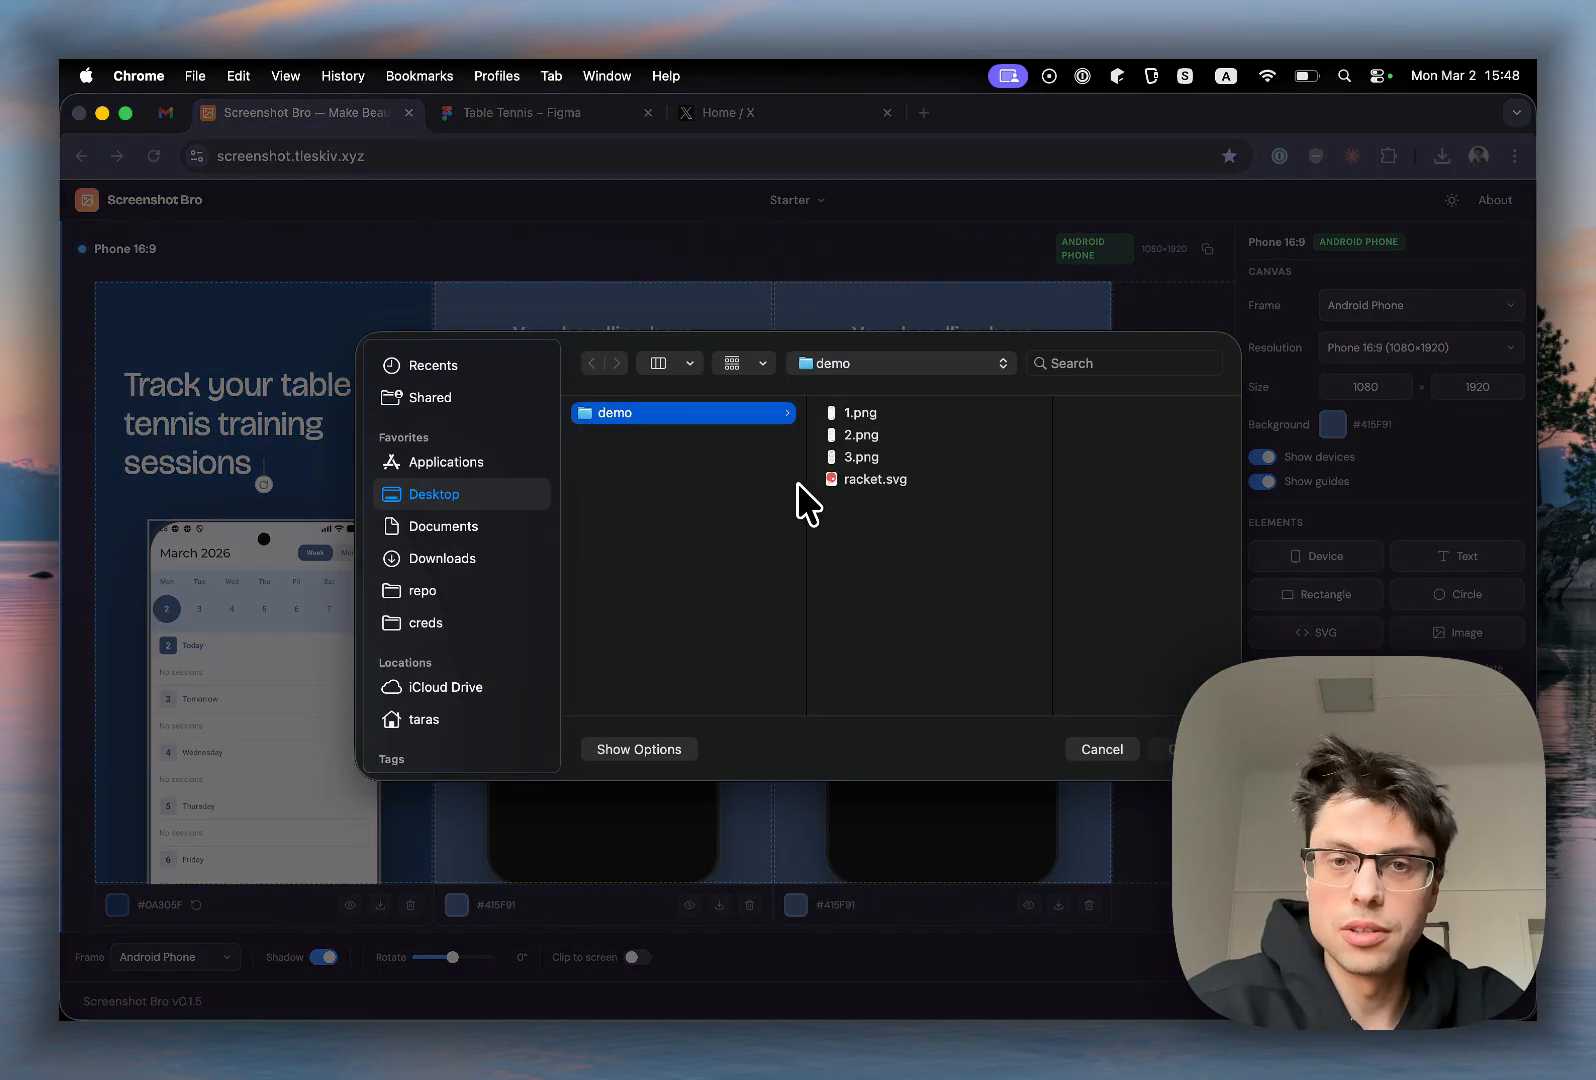
double_click(858, 412)
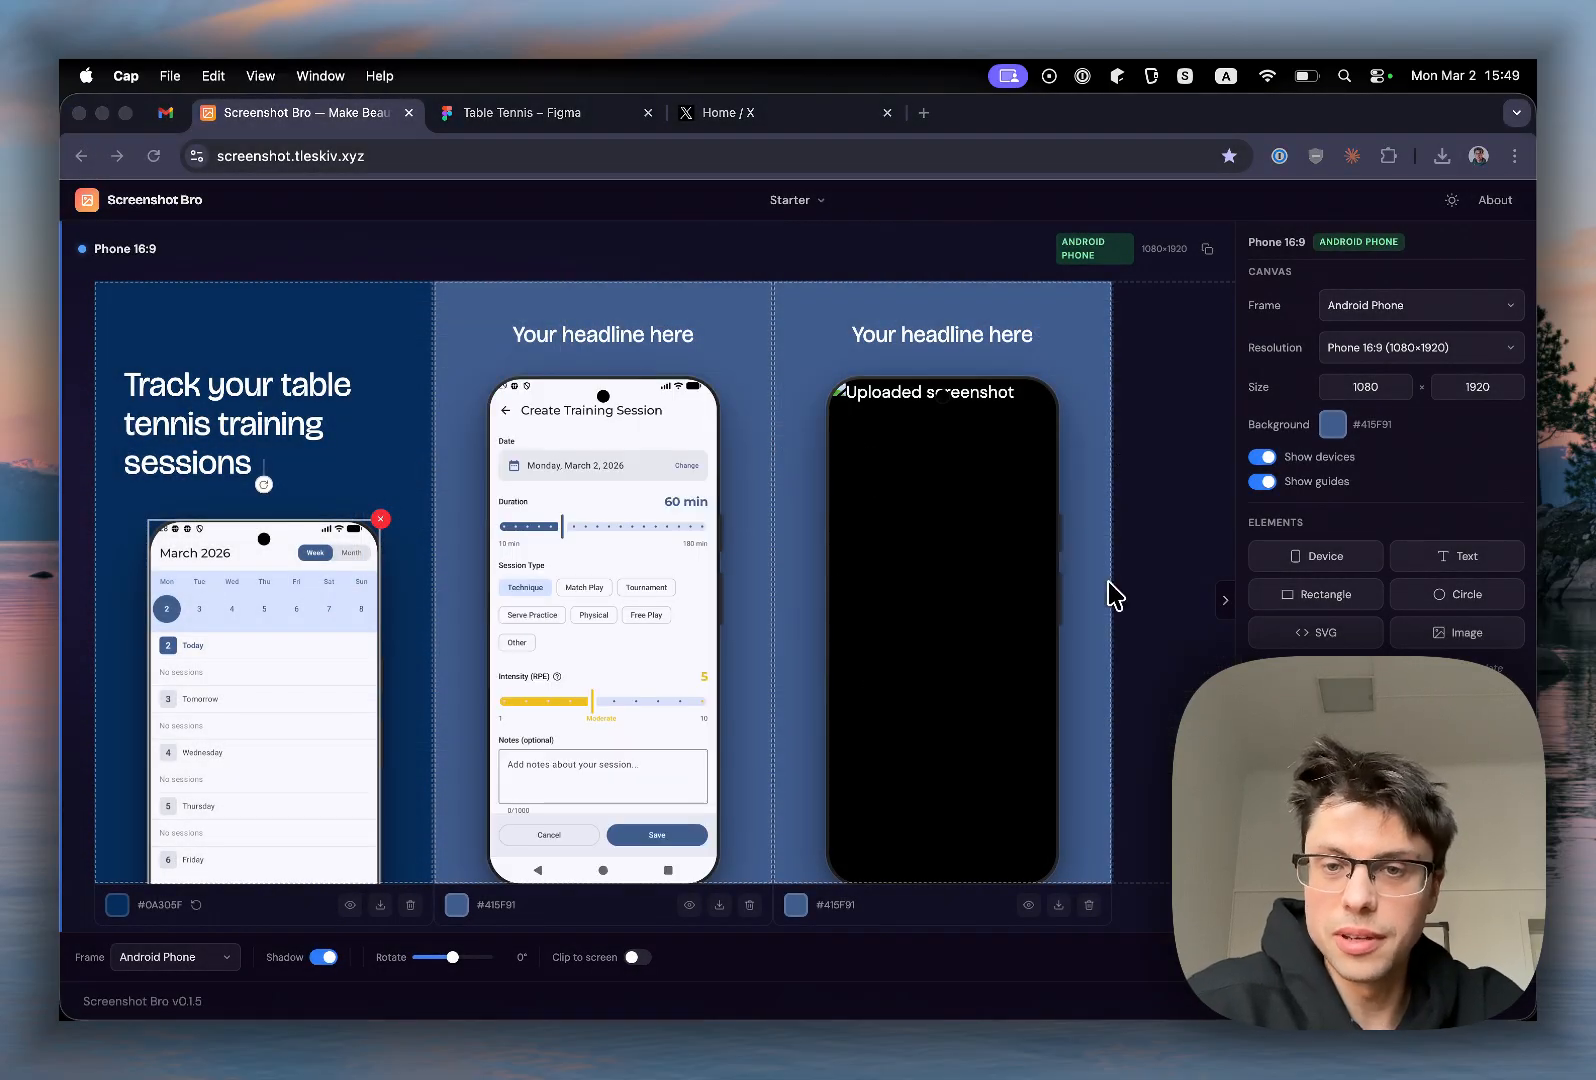
left_click(938, 627)
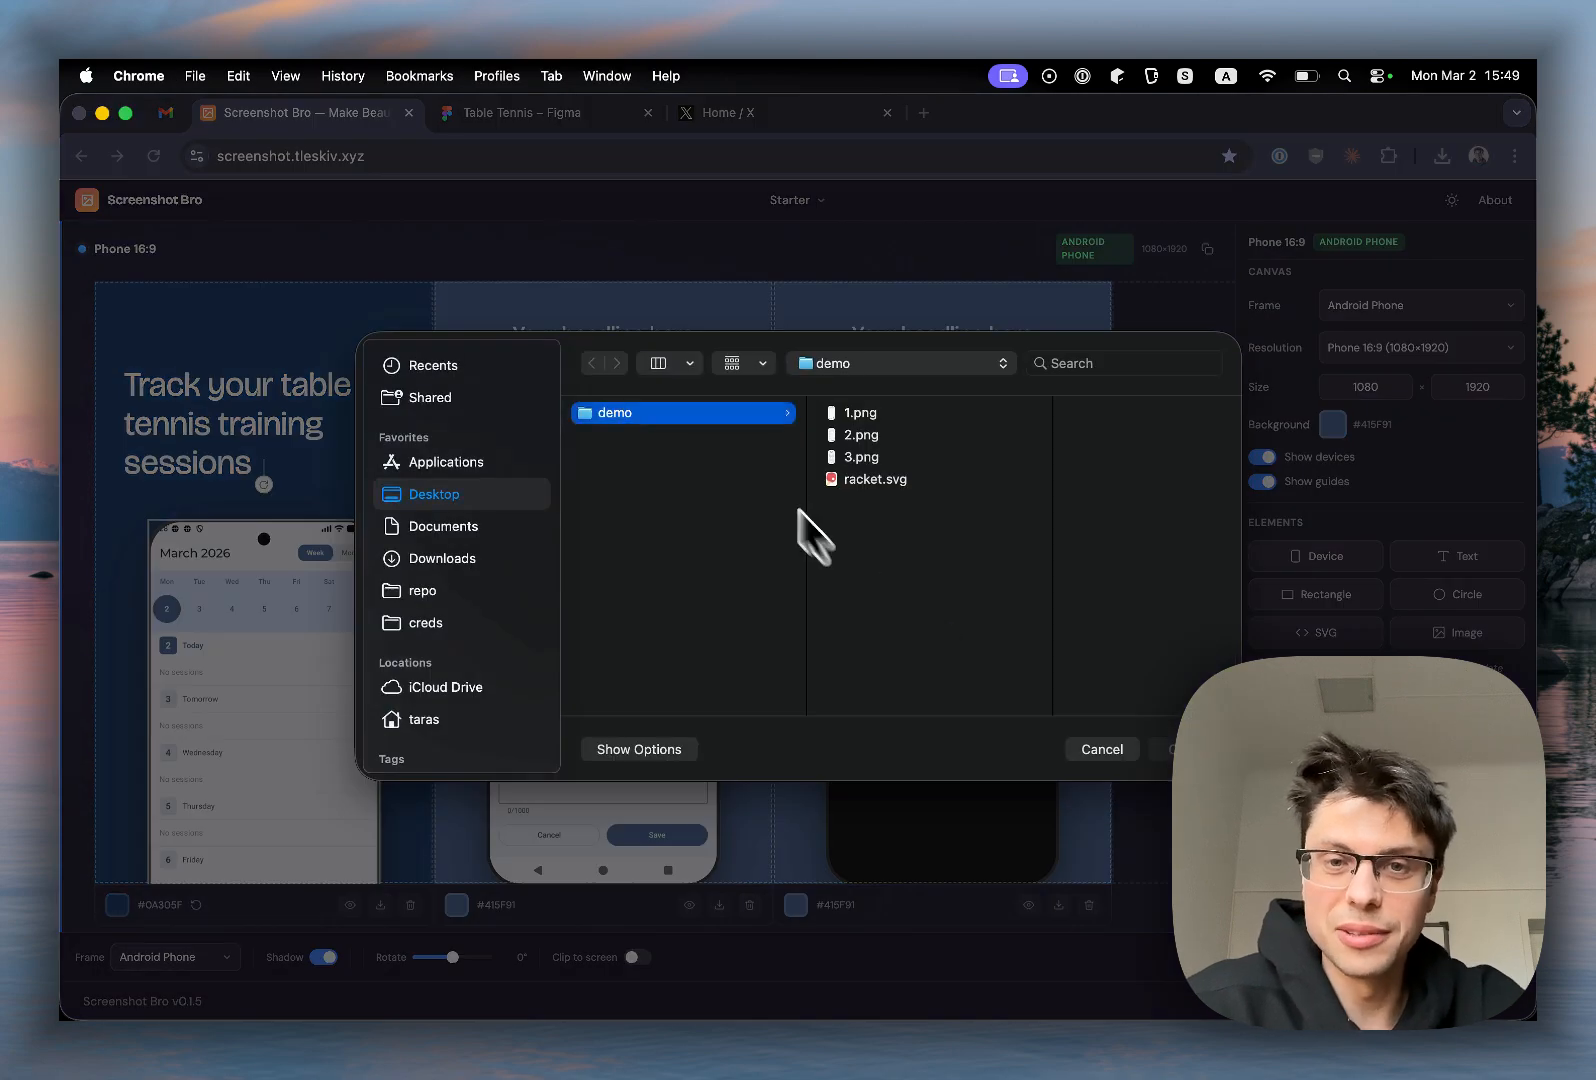
double_click(845, 458)
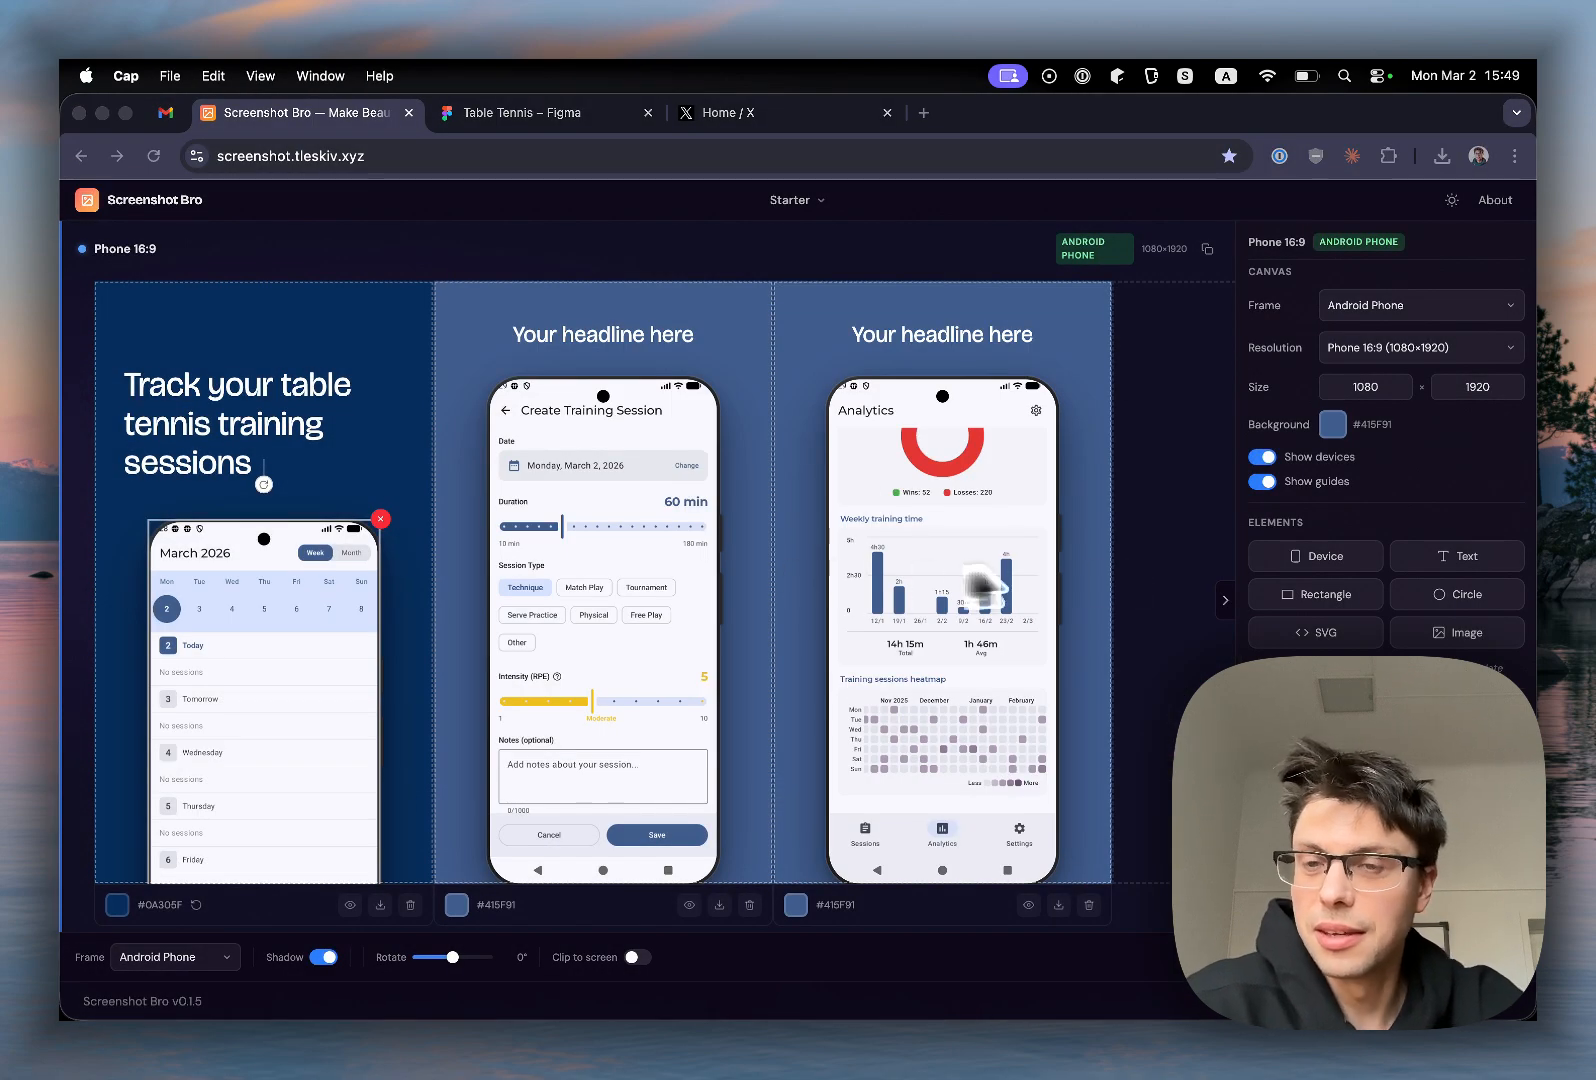
left_click(1262, 458)
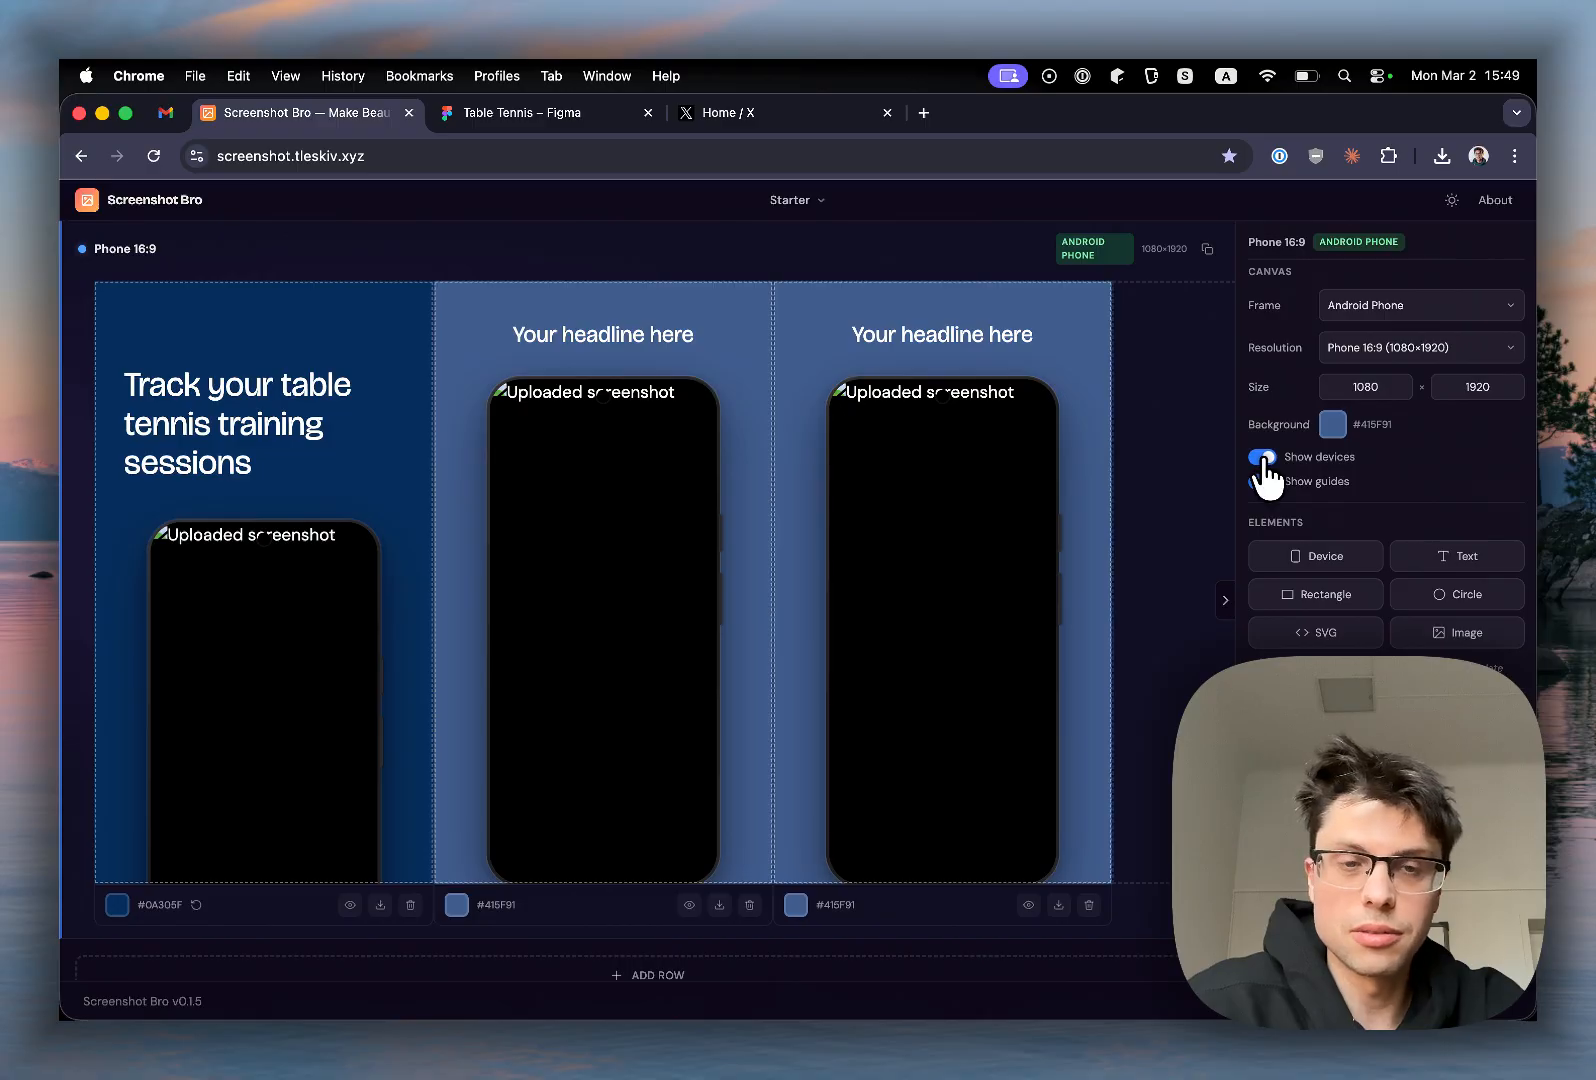
Step: Load 1.png from the demo folder into the first screenshot's device
left_click(264, 760)
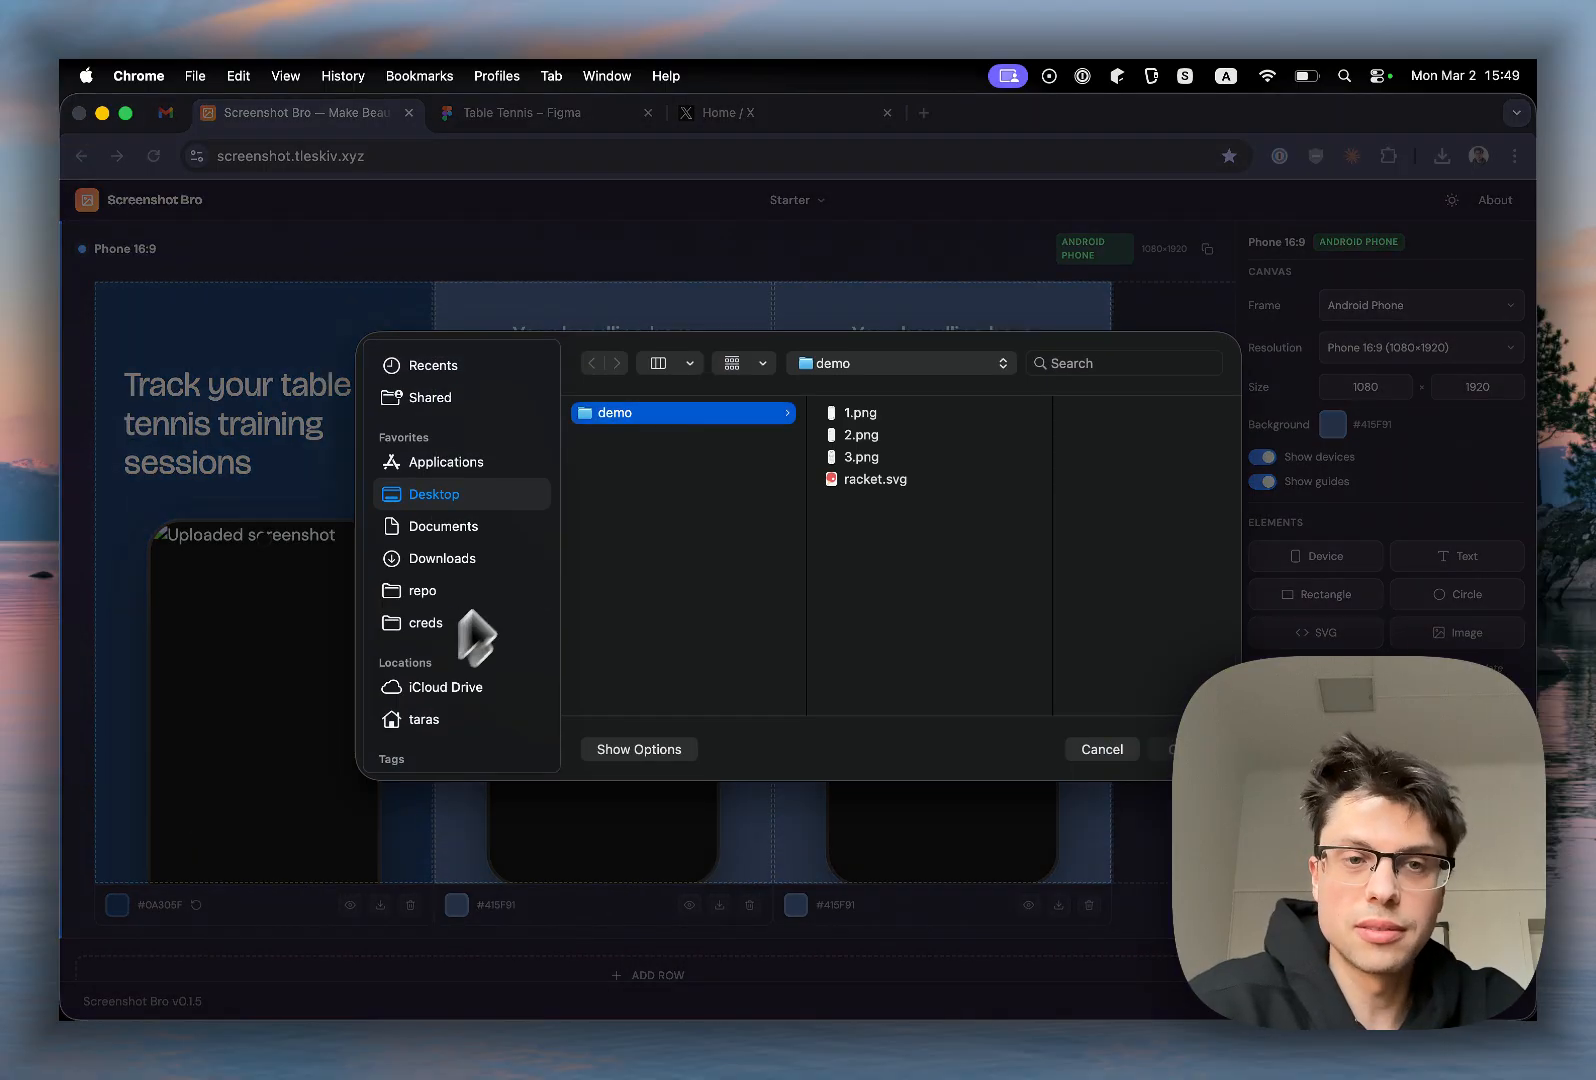
left_click(854, 413)
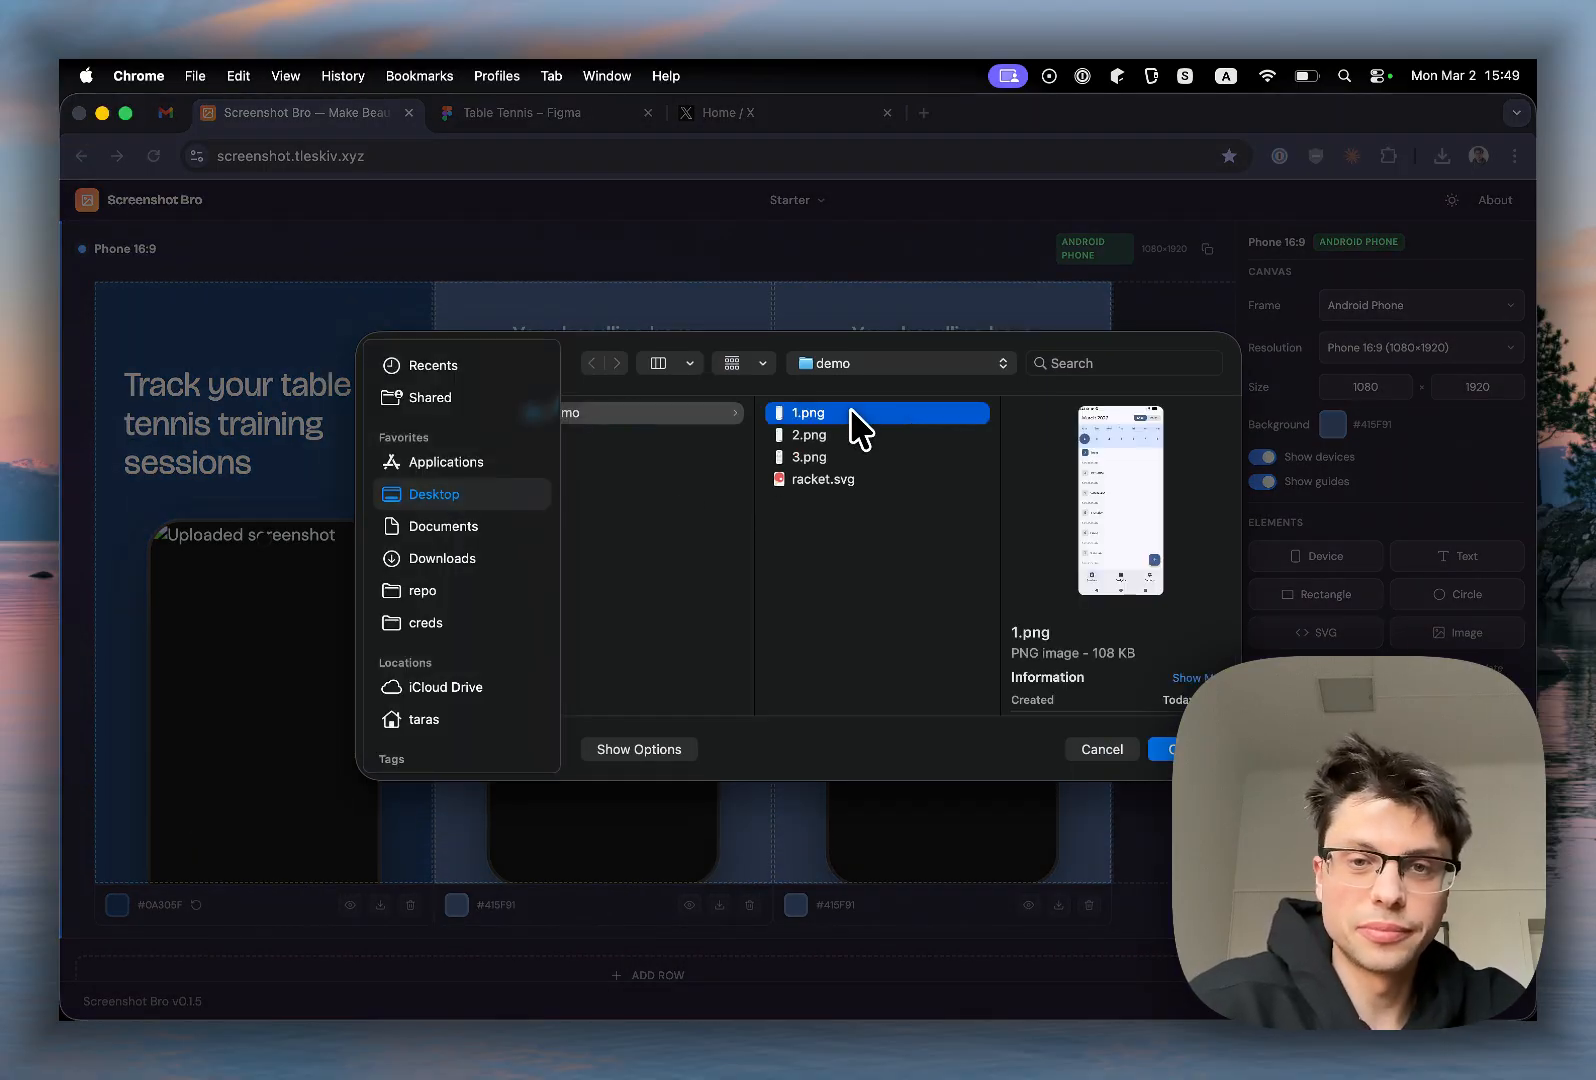
left_click(1166, 749)
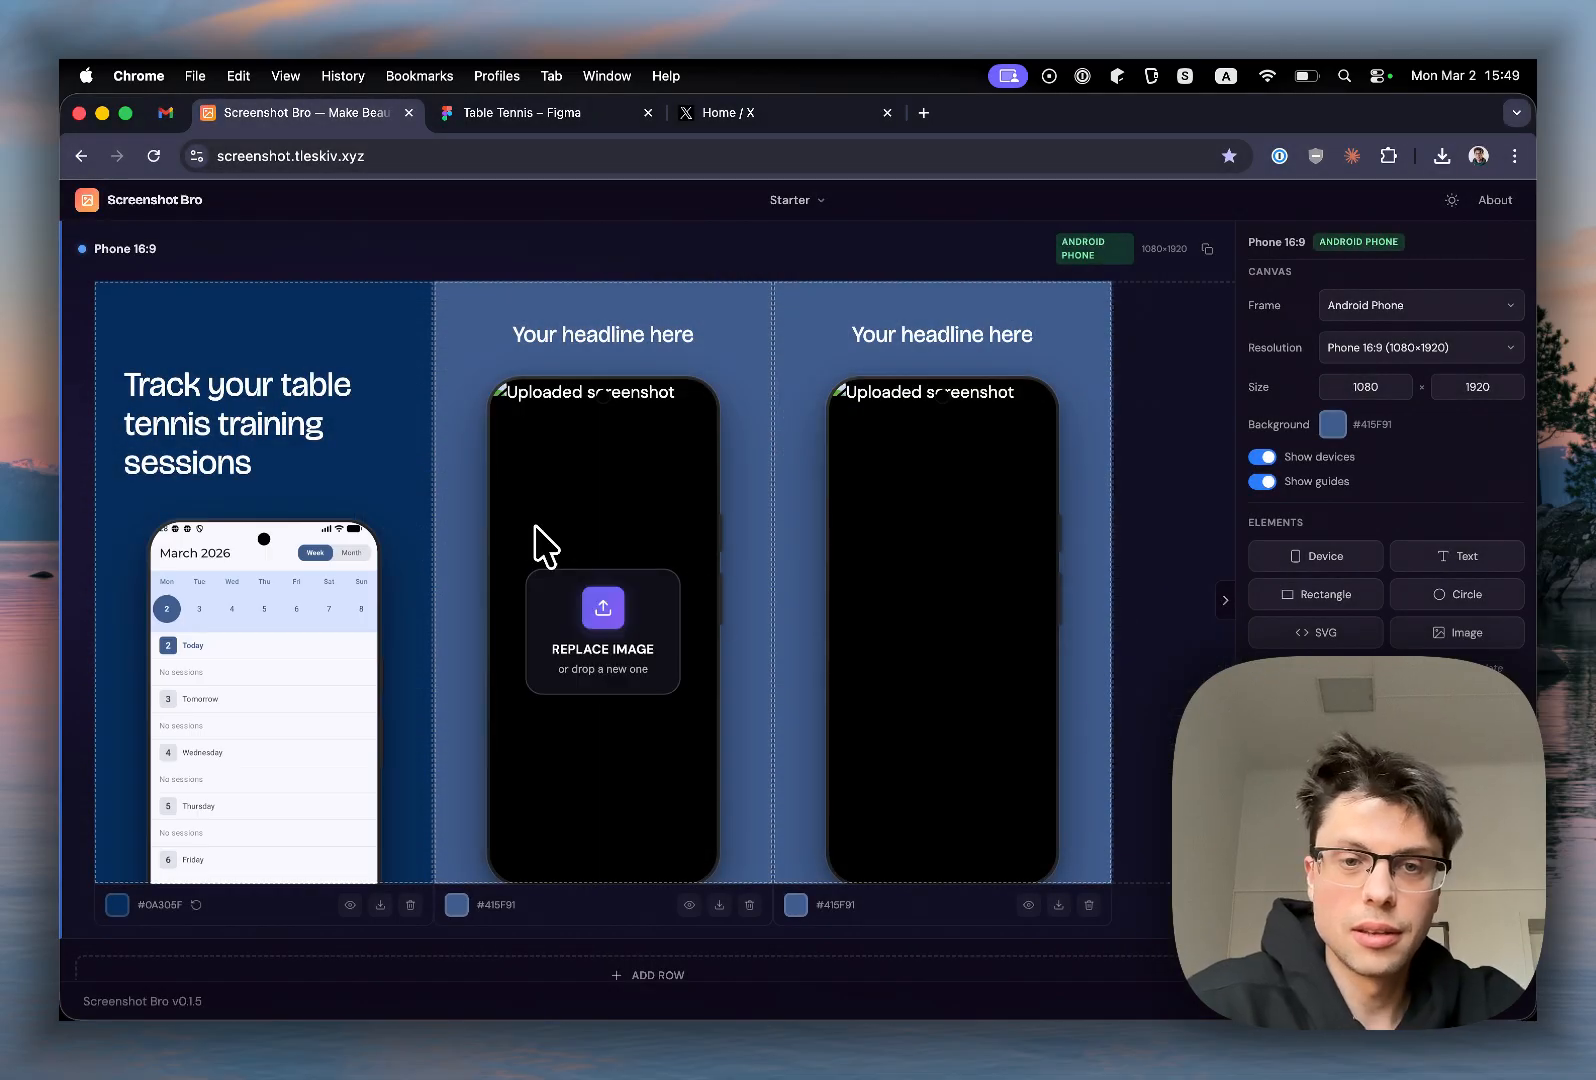
Step: Load 2.png into the second screenshot's device and 3.png into the third, and move both devices lower on their screenshots
left_click(590, 614)
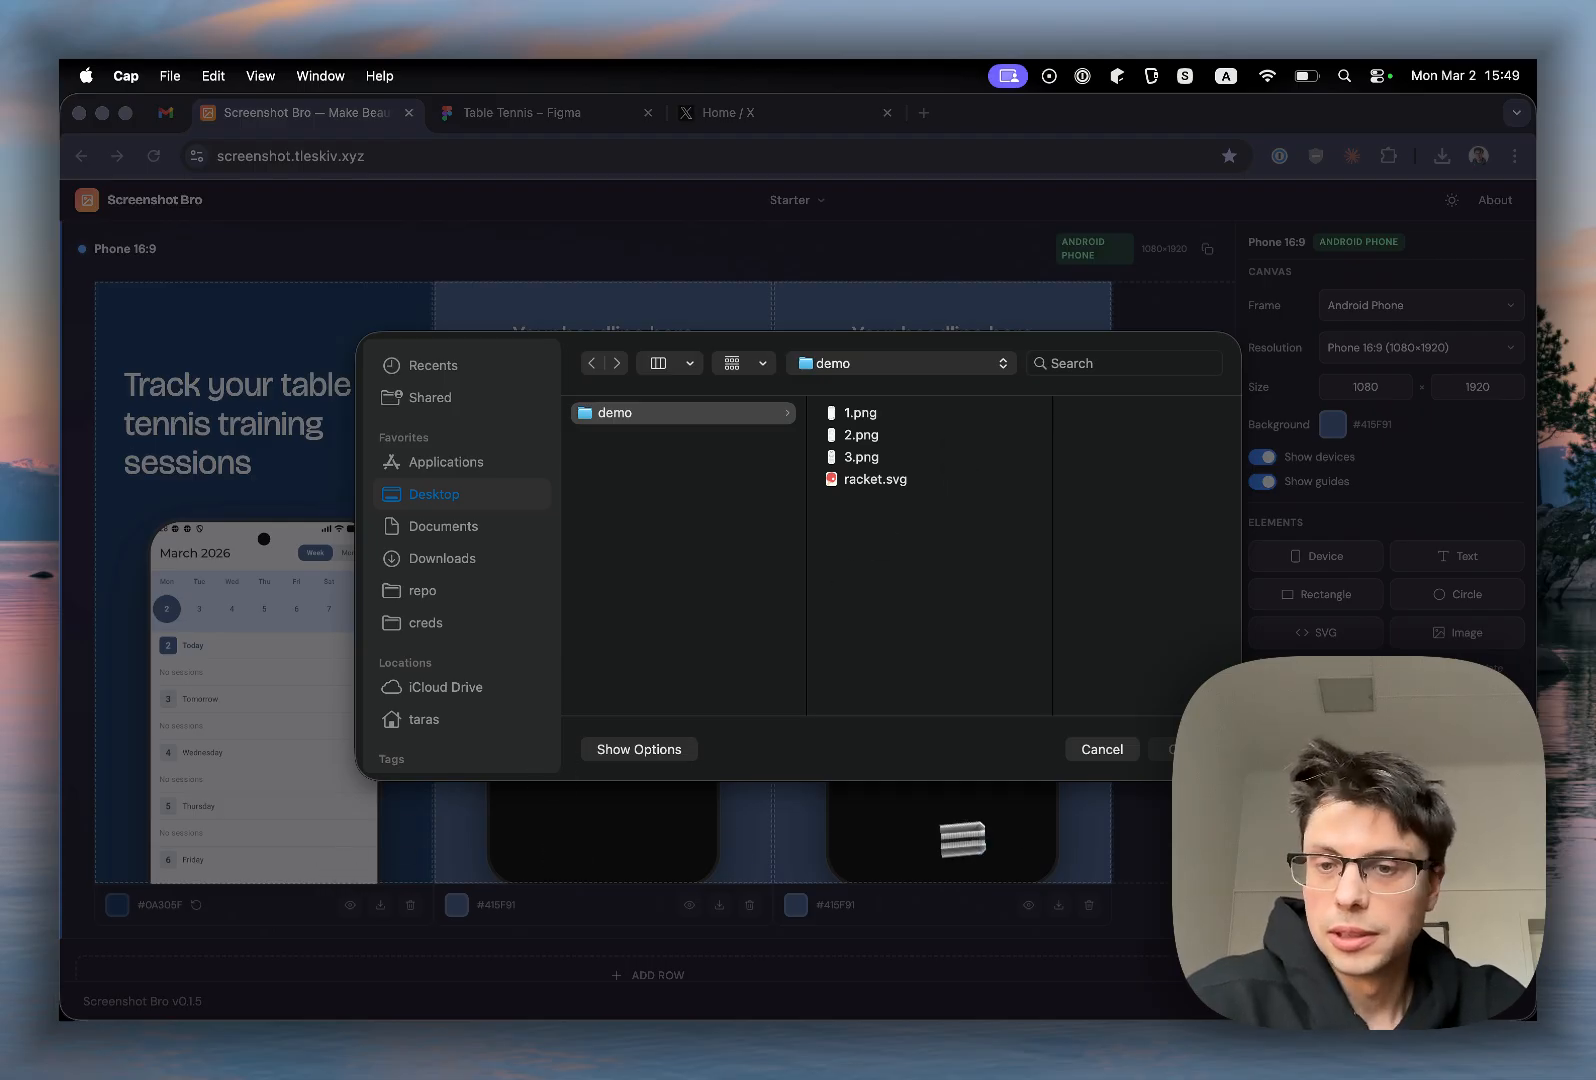
left_click(848, 438)
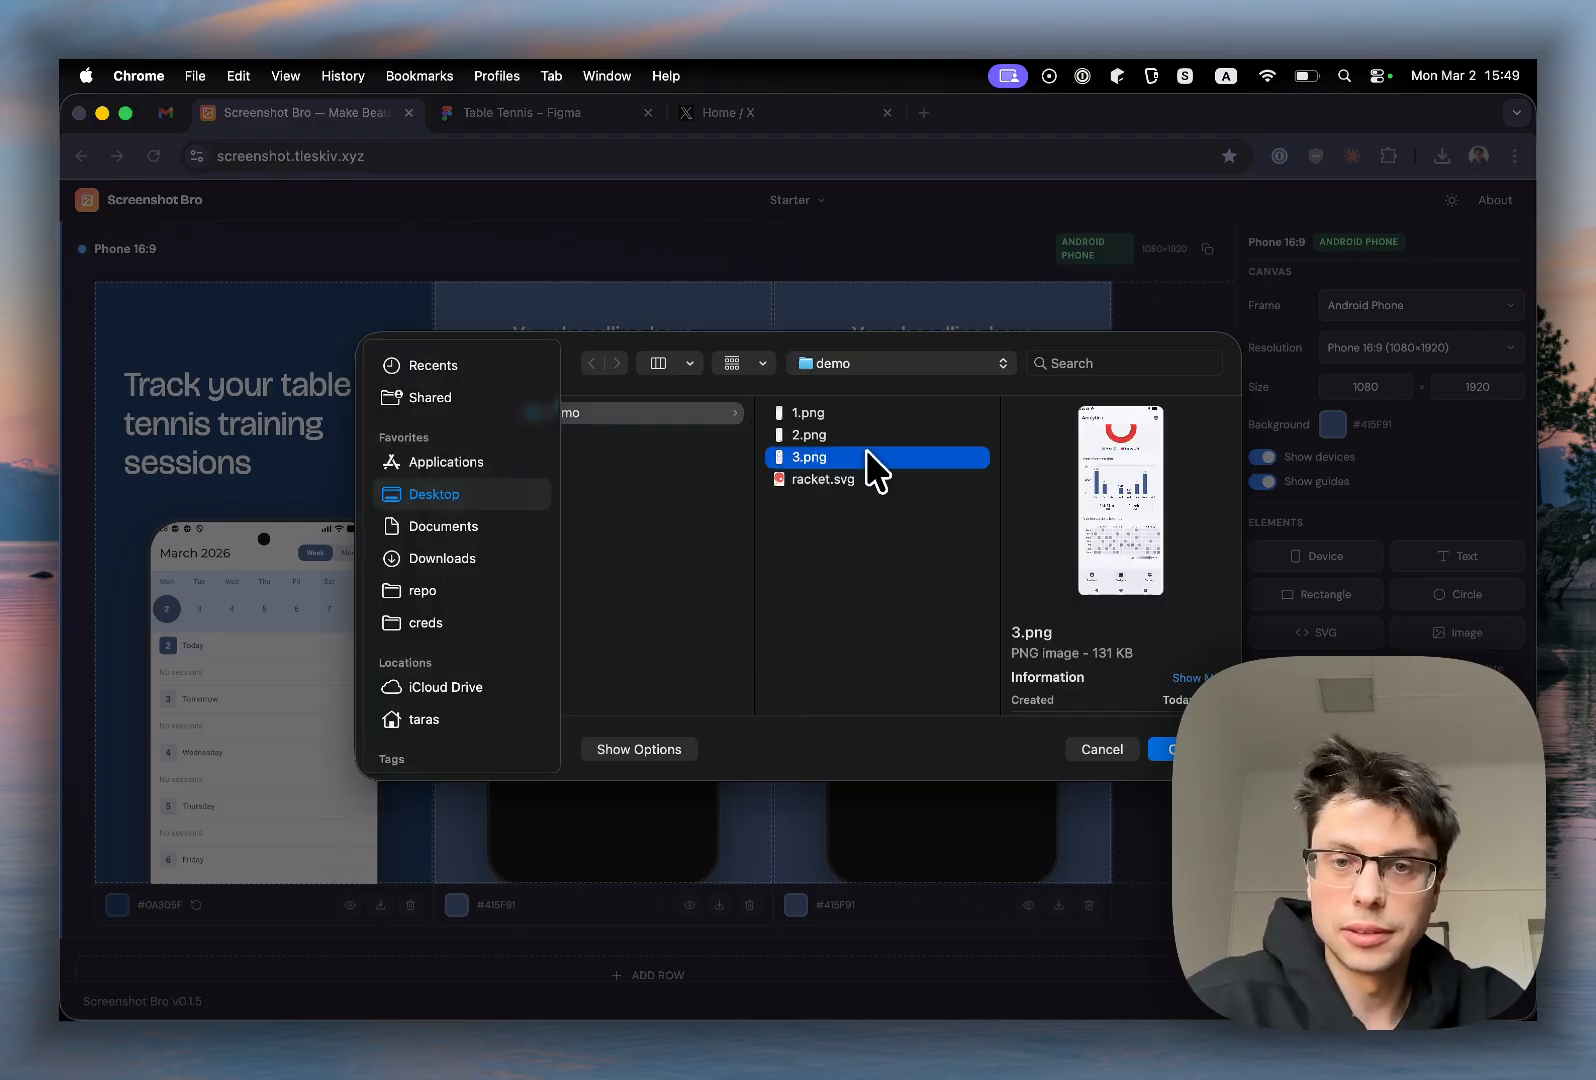
double_click(840, 436)
left_click(930, 612)
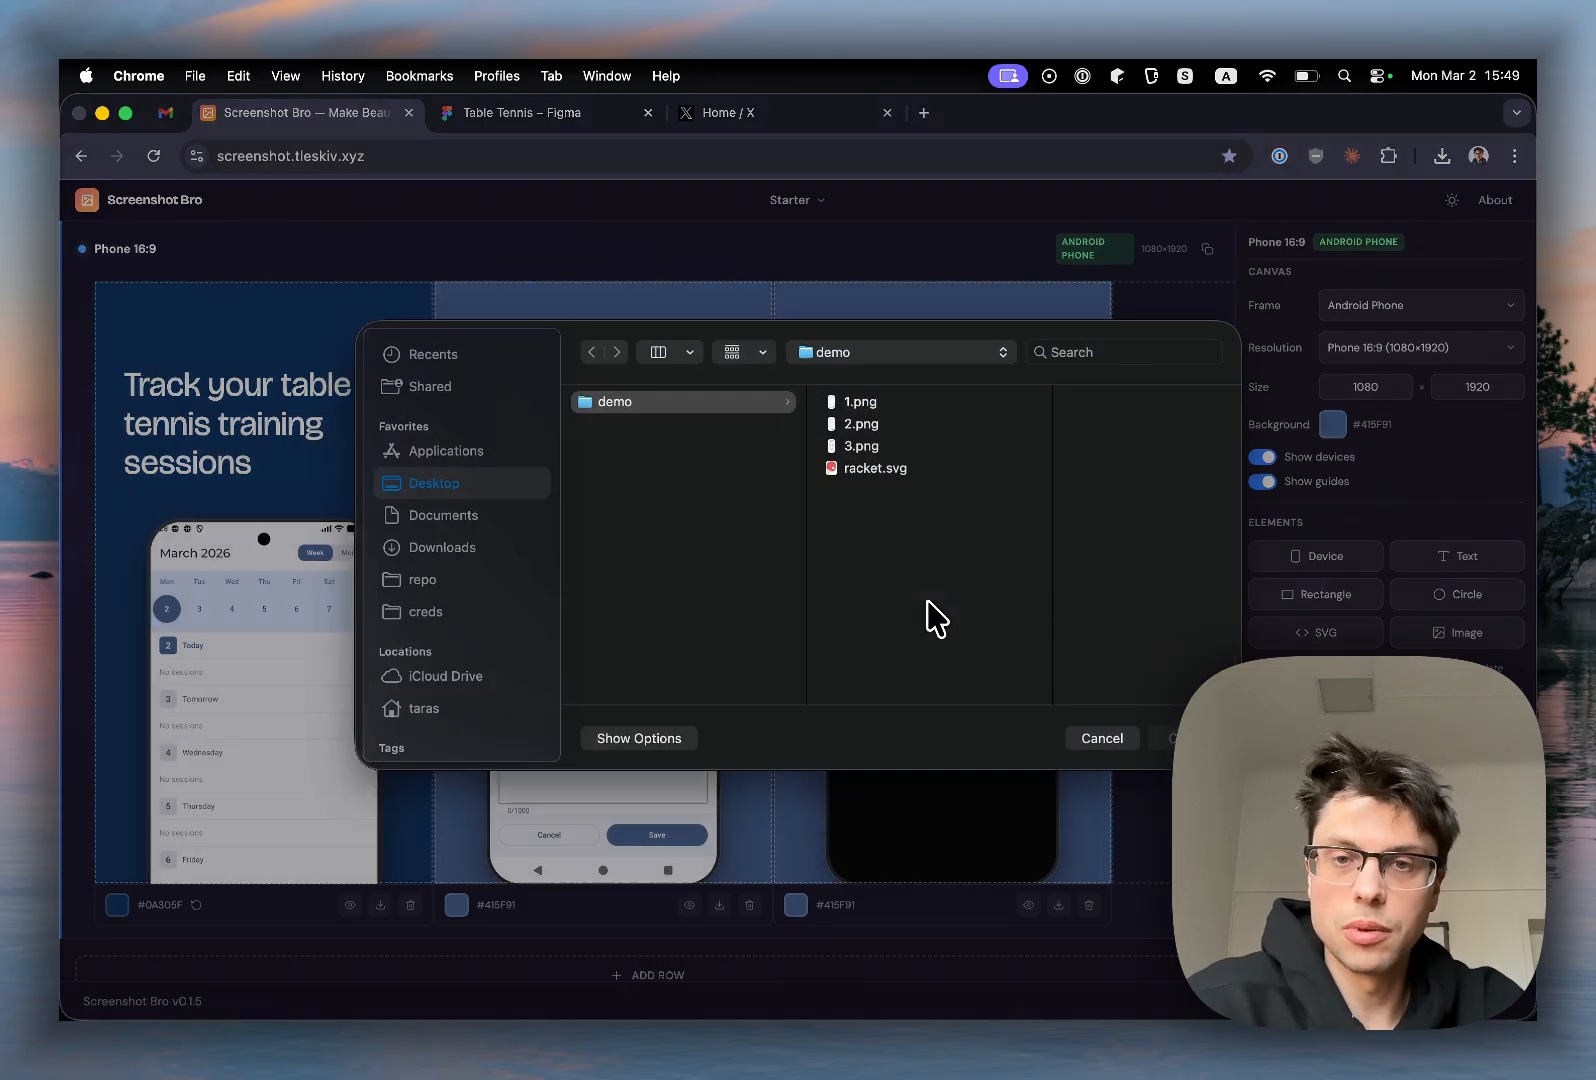
left_click(861, 457)
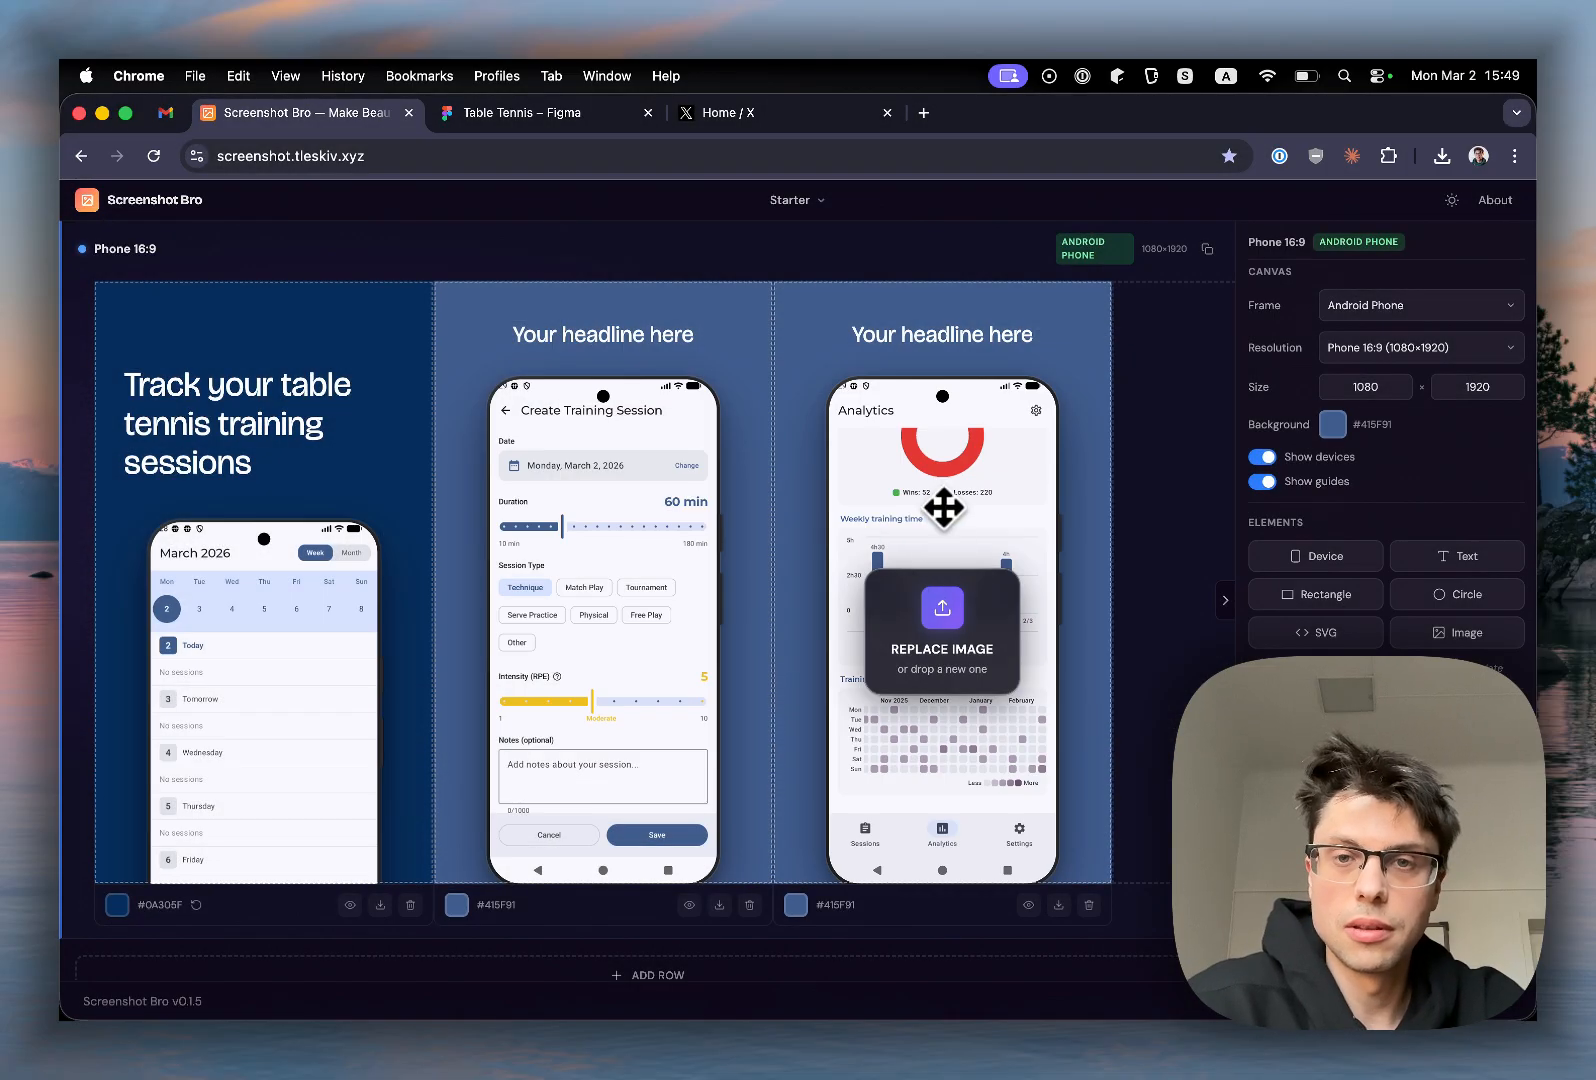
left_click_drag(946, 430, 948, 560)
left_click_drag(633, 395, 623, 495)
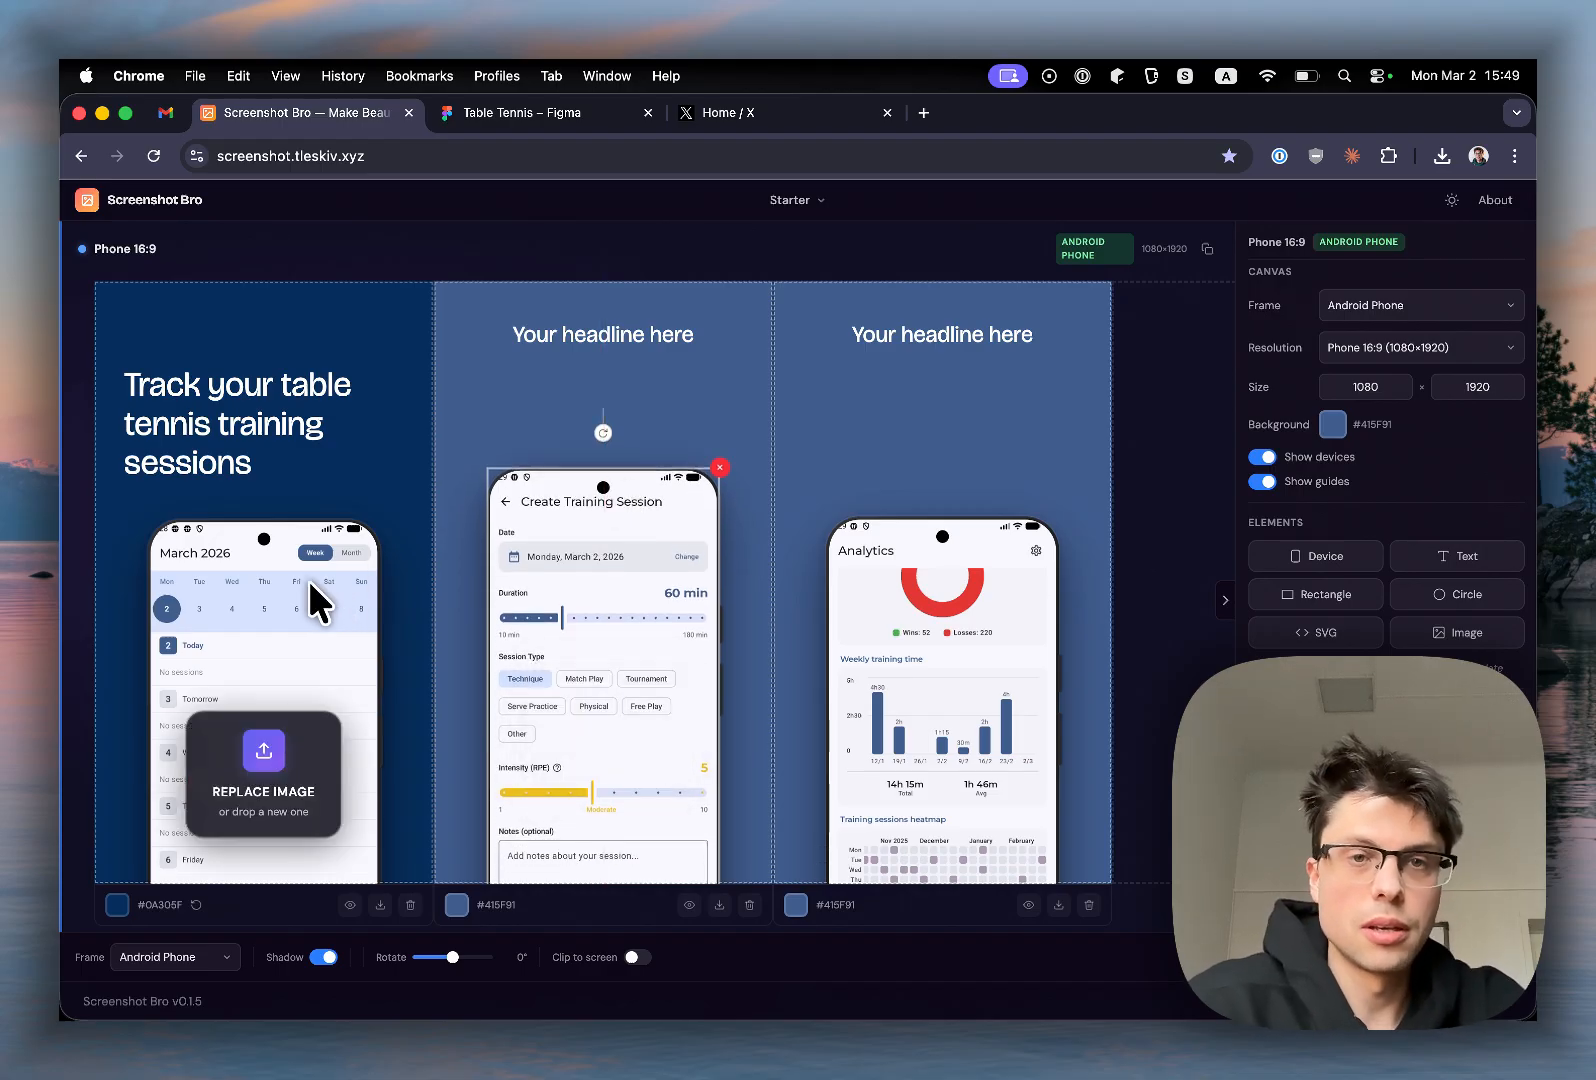
Step: After a look at the Figma reference, shift the first device left in Screenshot Bro and move its headline down and slightly right
left_click(577, 118)
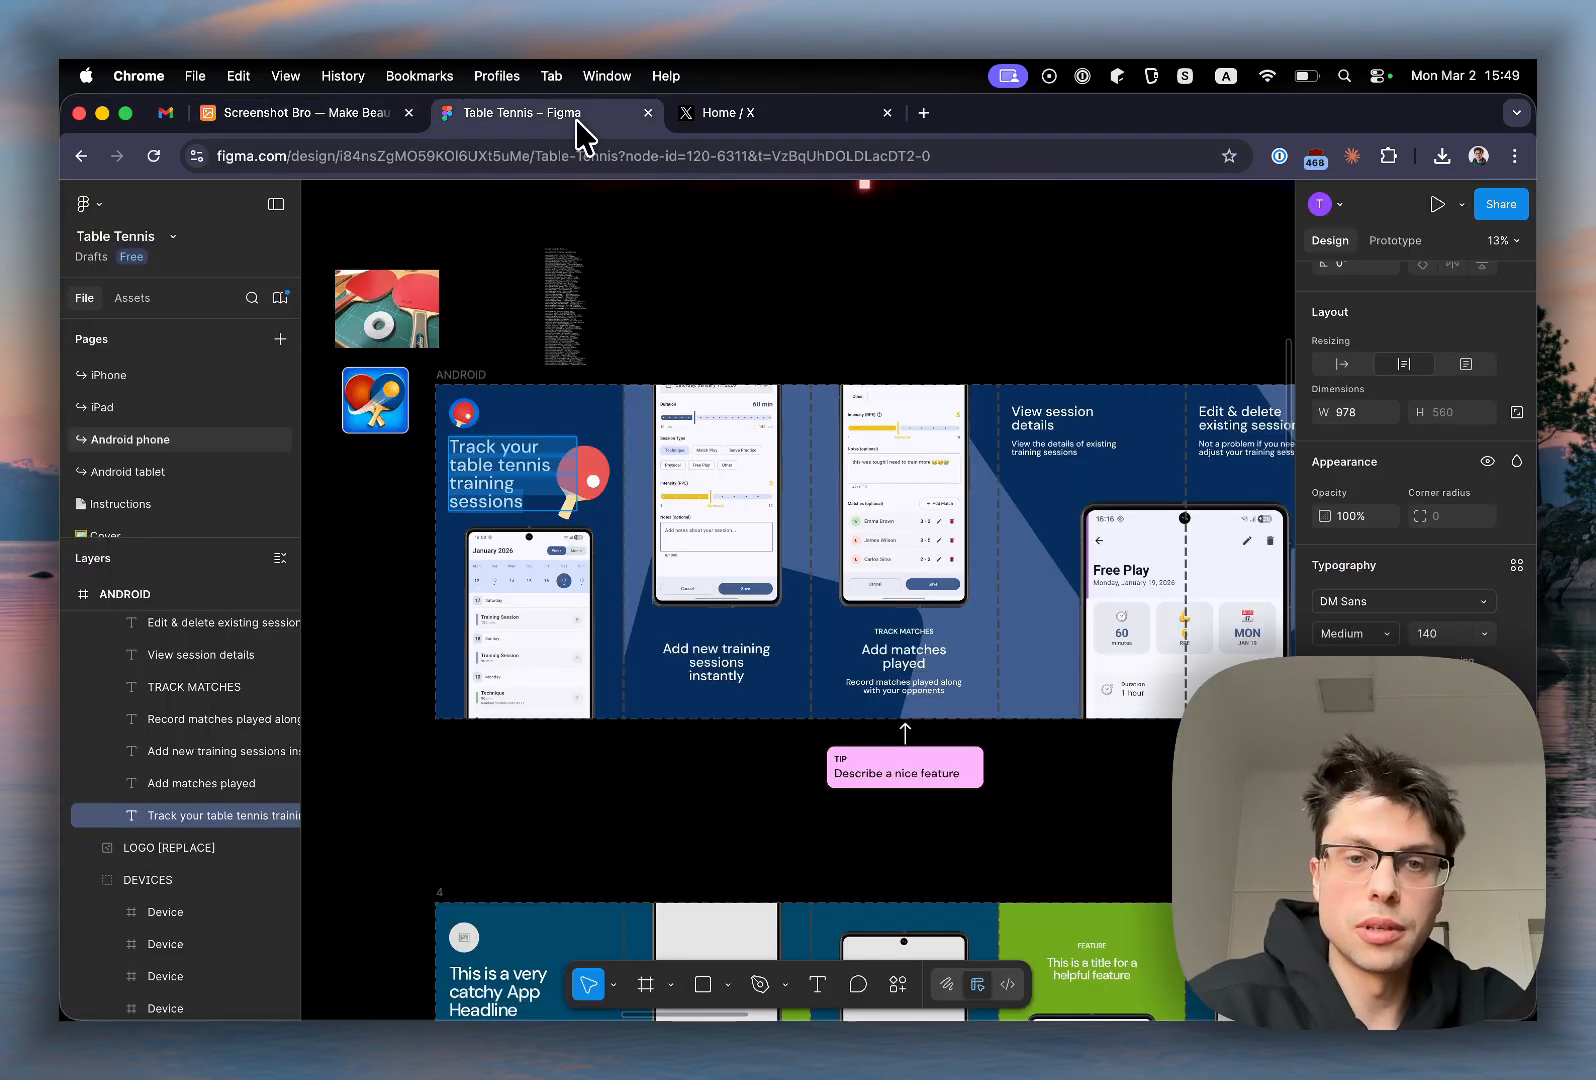
left_click(282, 116)
left_click_drag(293, 615, 288, 607)
left_click_drag(232, 409, 241, 431)
left_click(200, 322)
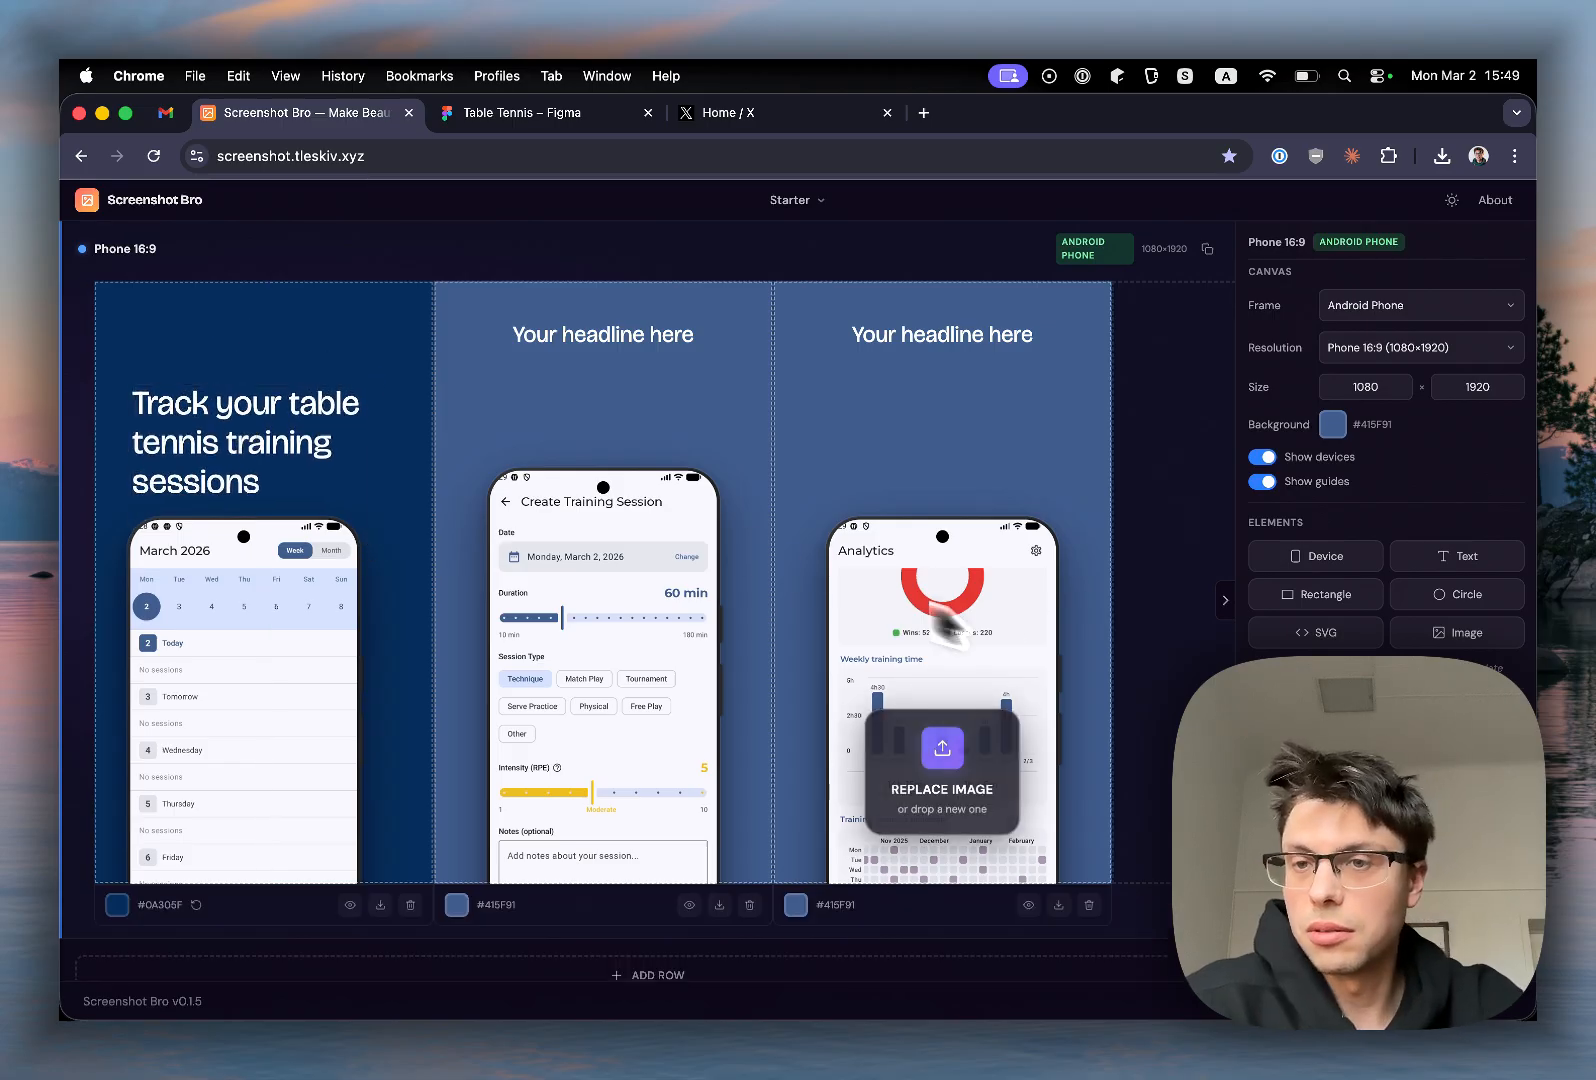
Step: Add racket.svg from the demo folder to the row as an image element
left_click(1462, 632)
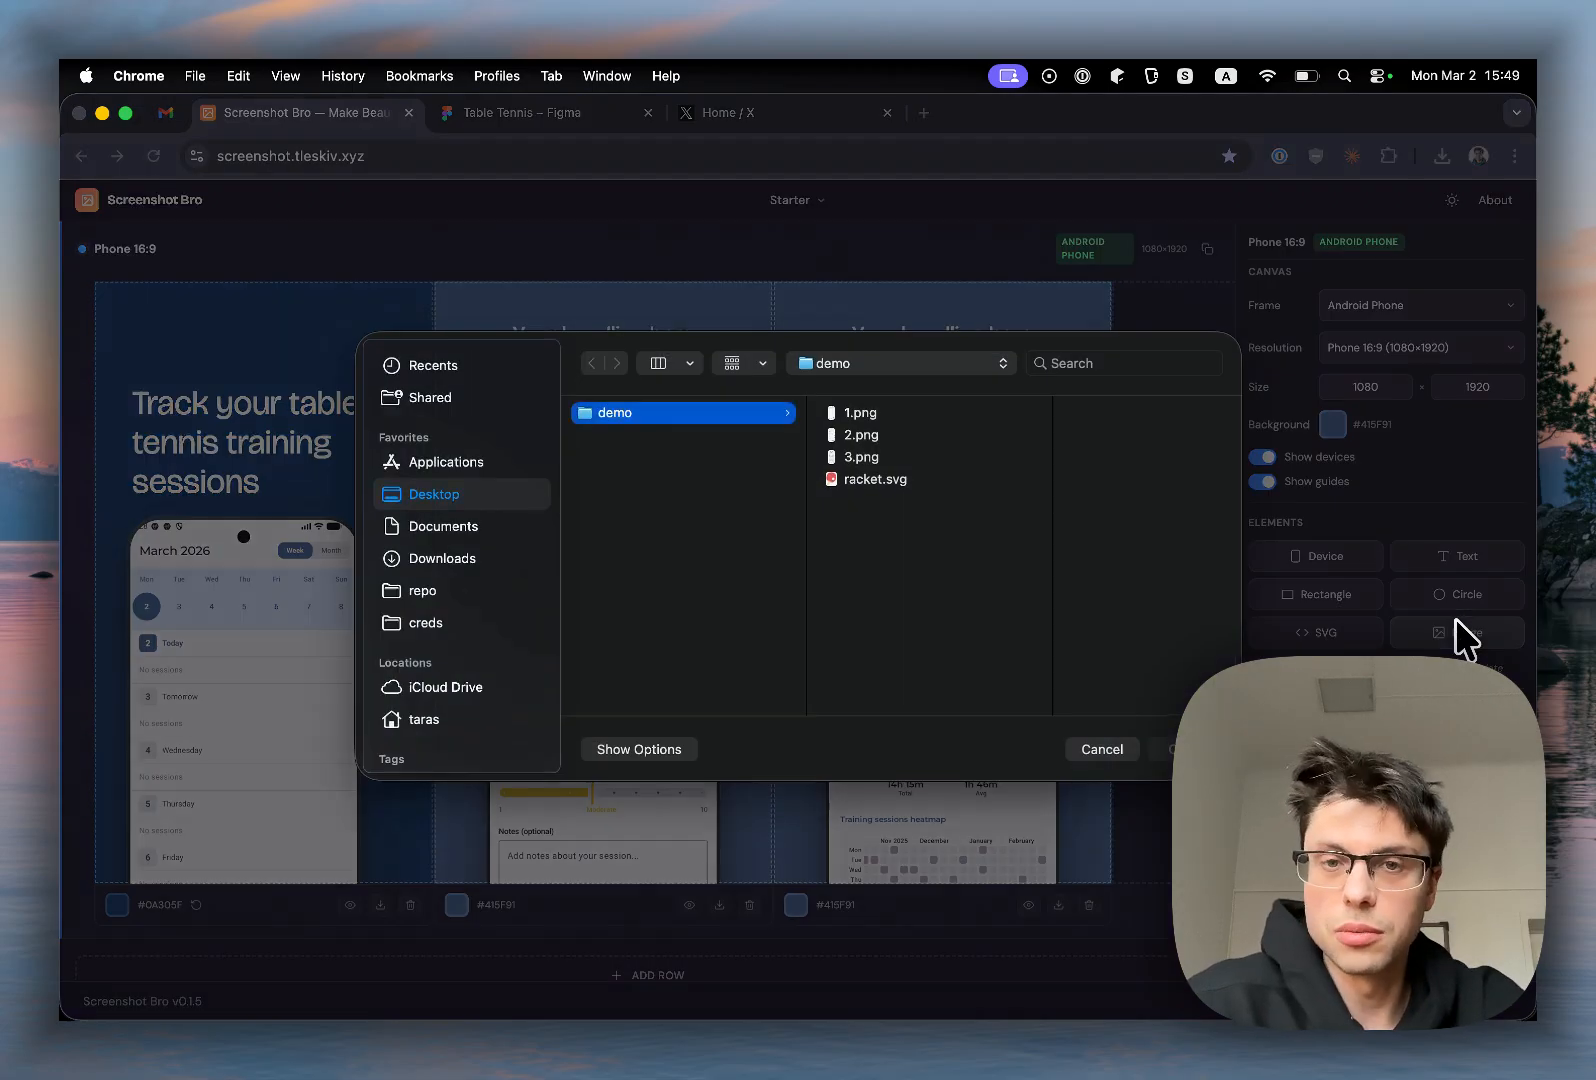
left_click(869, 482)
left_click(892, 461)
left_click(888, 481)
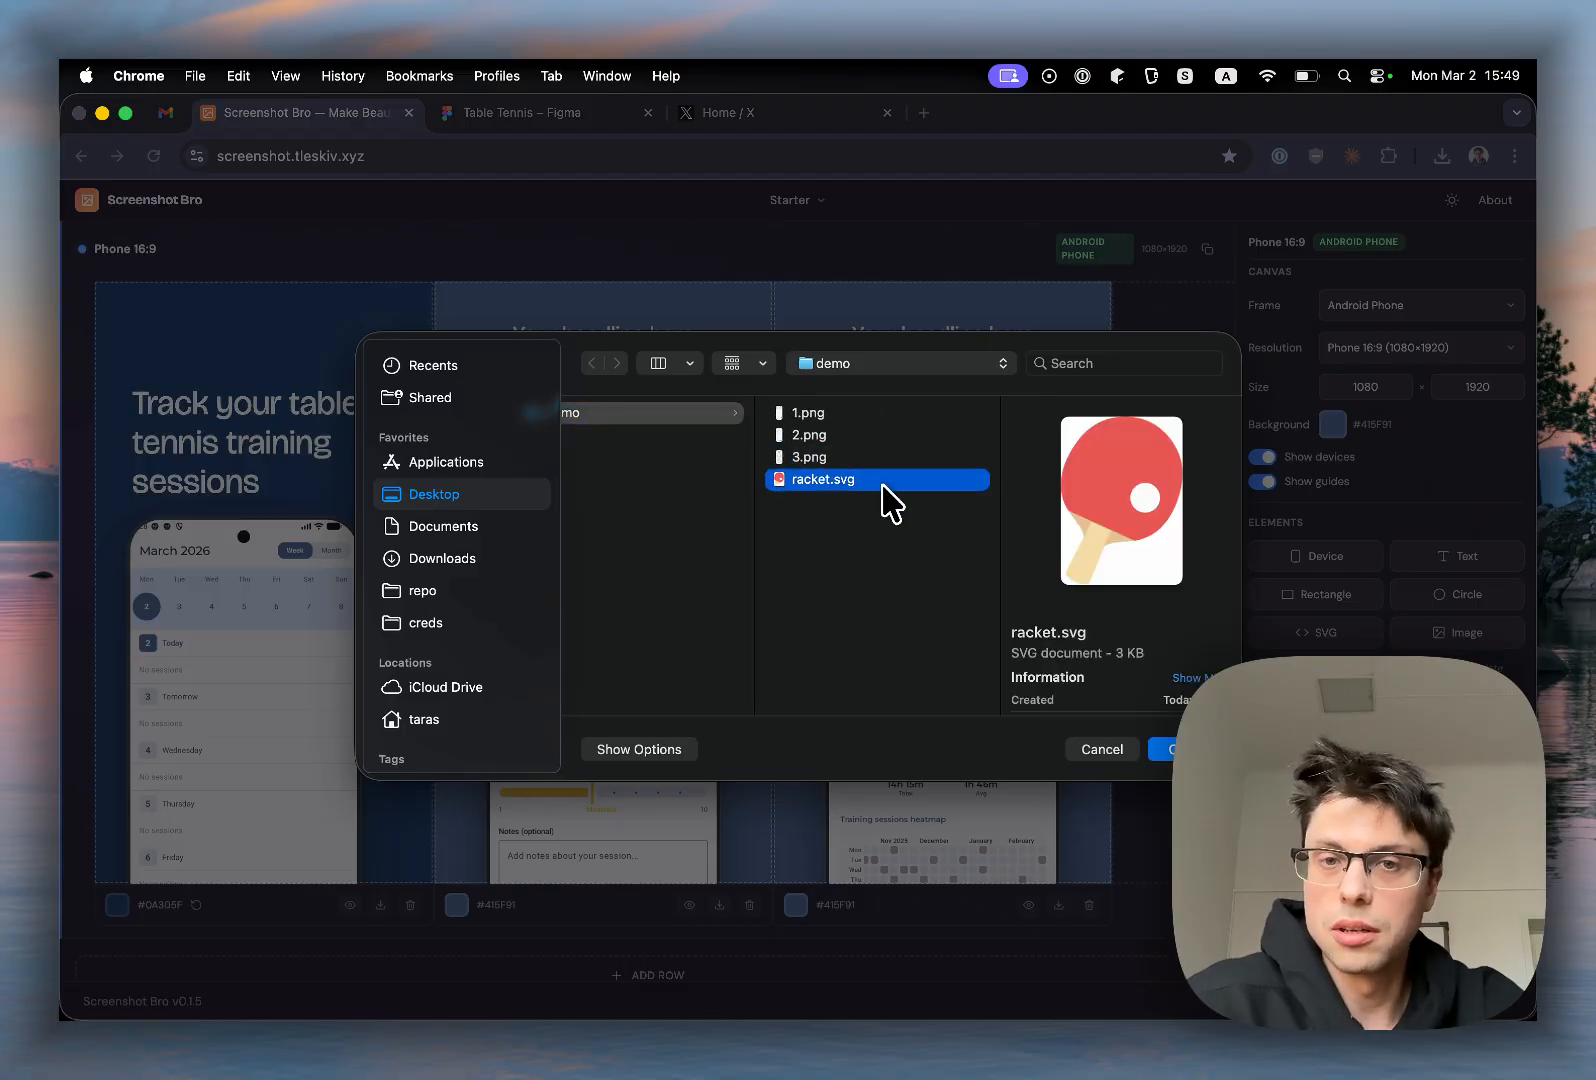
left_click(1160, 749)
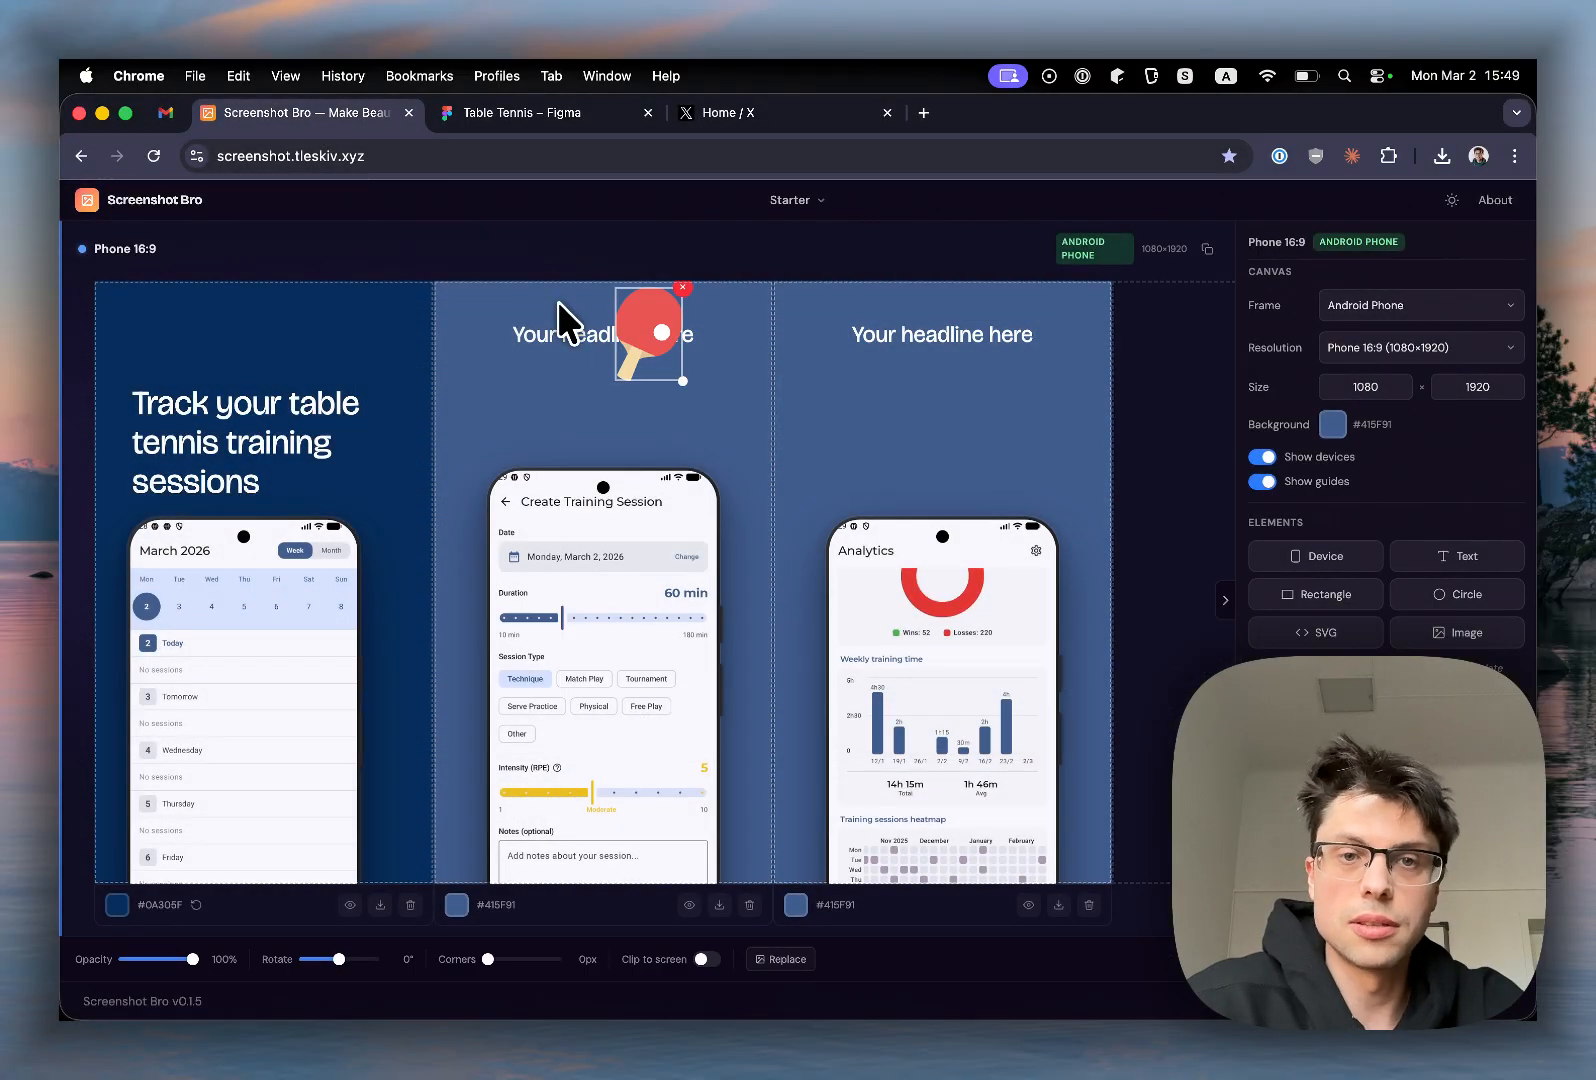
Step: Move the racket image onto the first screenshot and scale it up moderately
left_click_drag(655, 360, 417, 464)
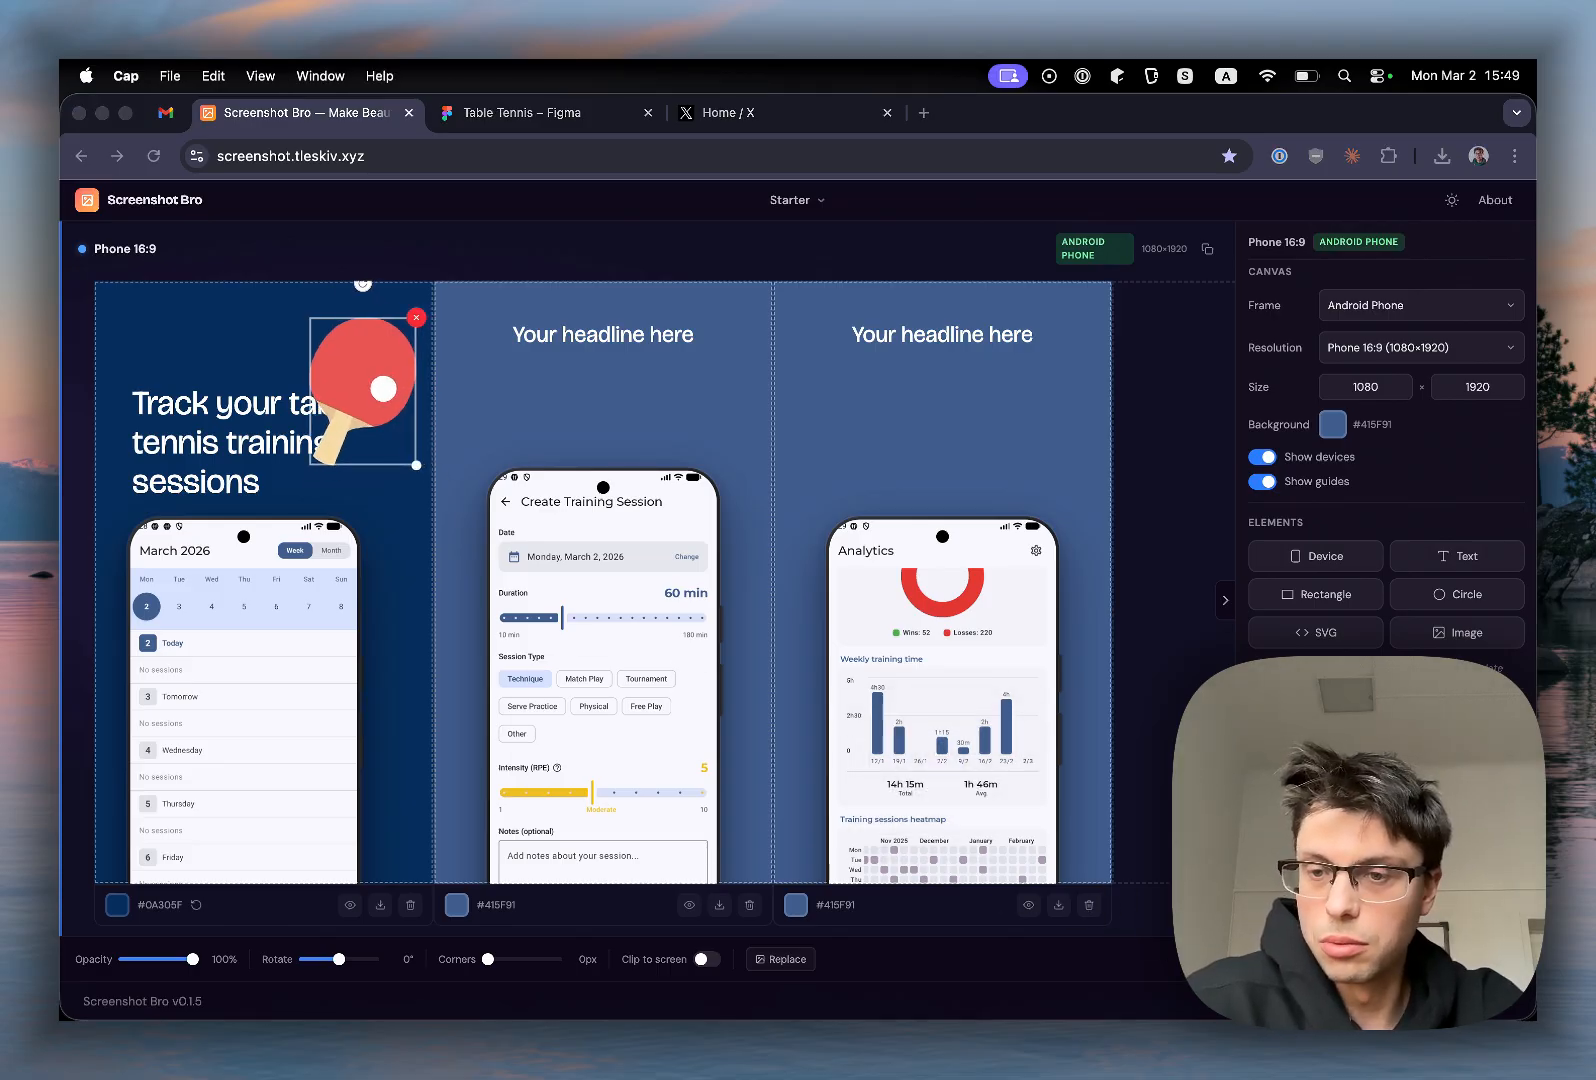
key("super+Tab")
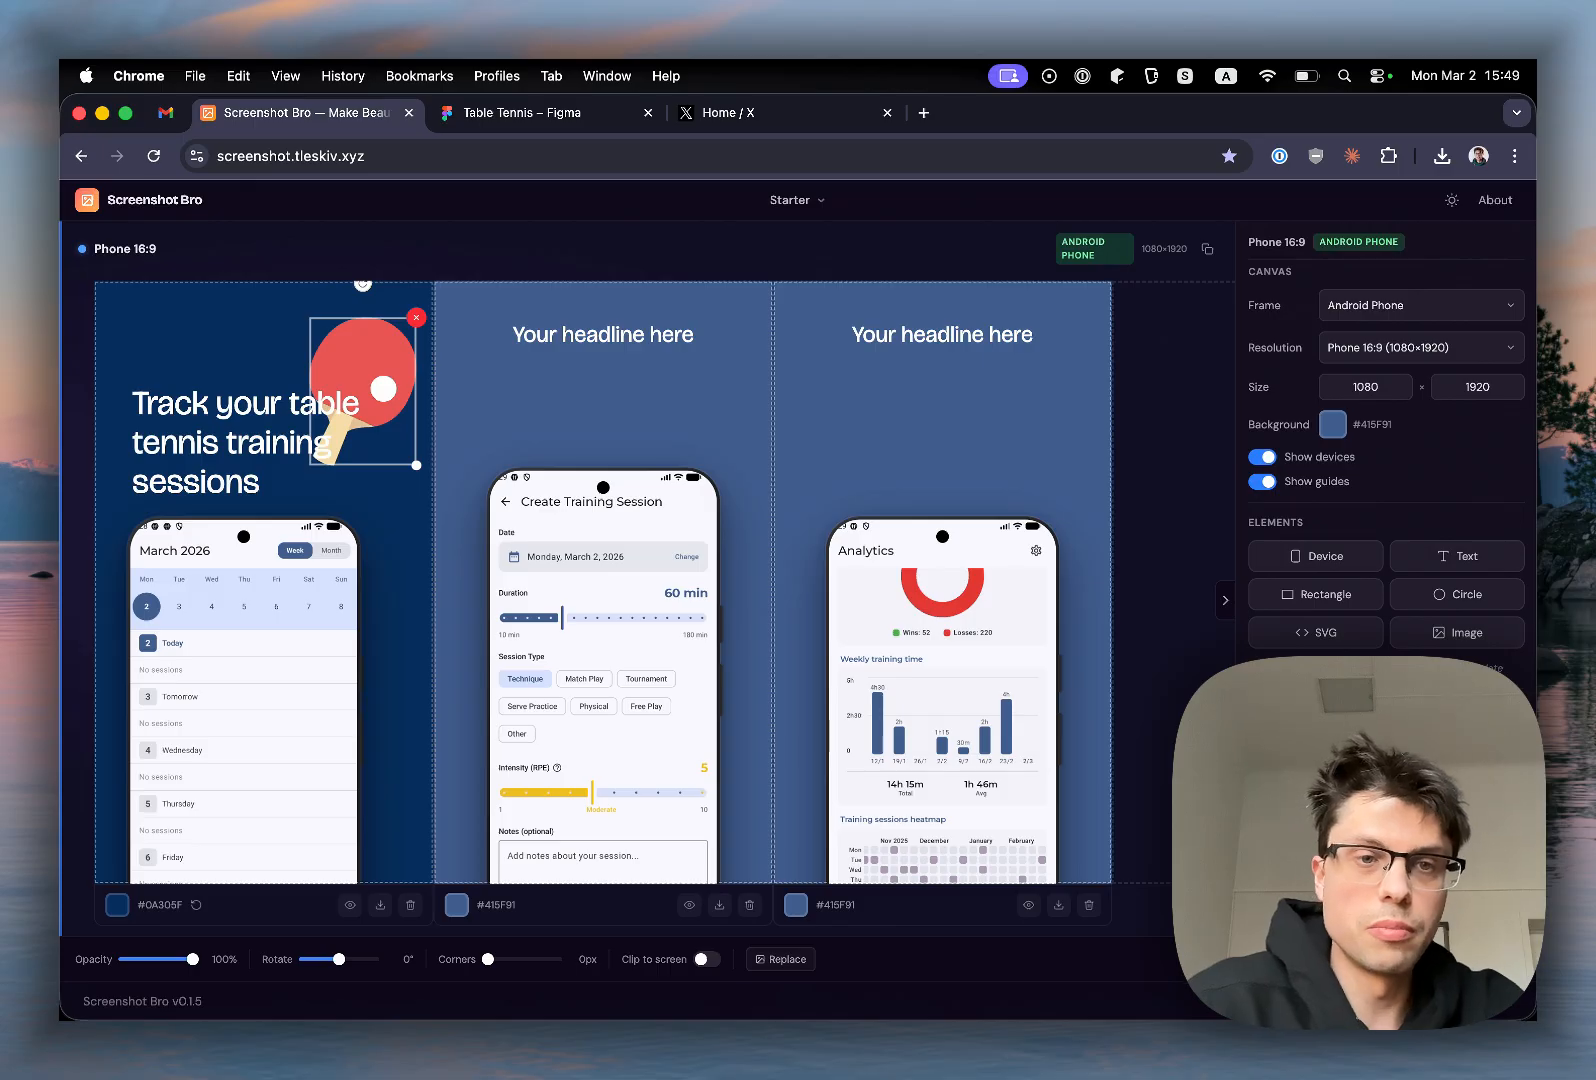
left_click_drag(416, 464, 402, 445)
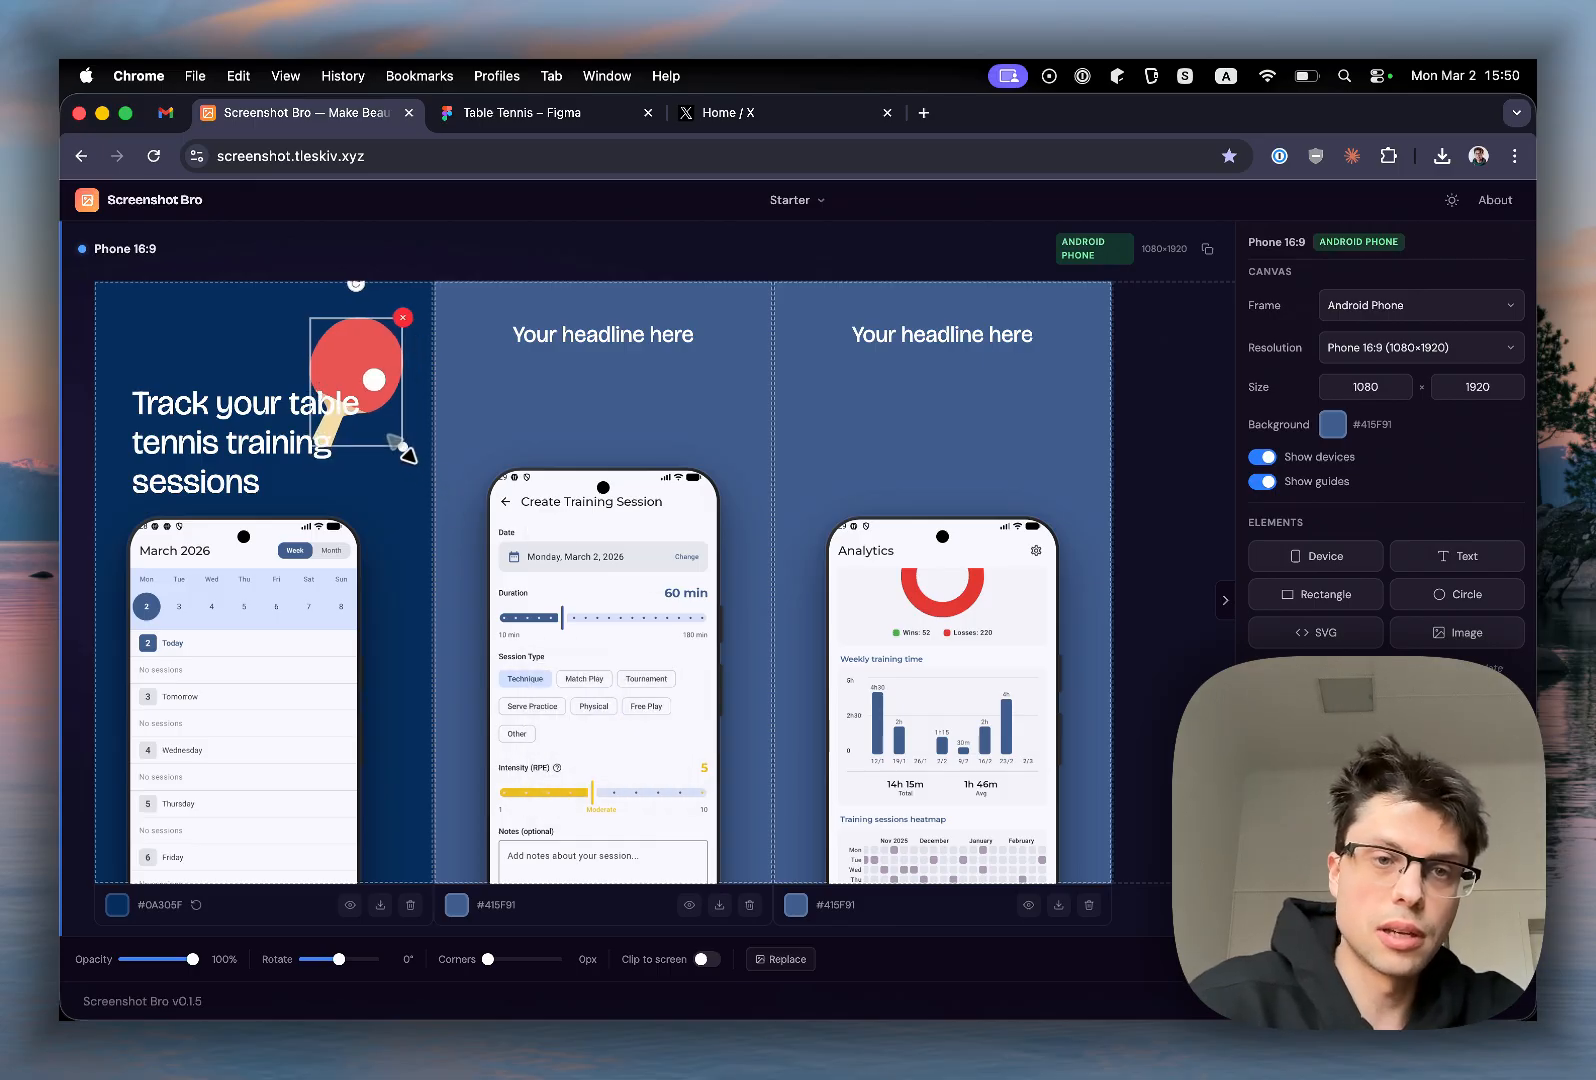
Step: Rotate the racket so its handle points down to the right, and place it above the end of the first headline
mouse_move(356, 288)
left_mouse_down()
mouse_move(258, 305)
mouse_move(350, 328)
mouse_move(405, 318)
mouse_move(363, 315)
left_mouse_up()
left_click_drag(455, 355, 398, 345)
left_click(282, 374)
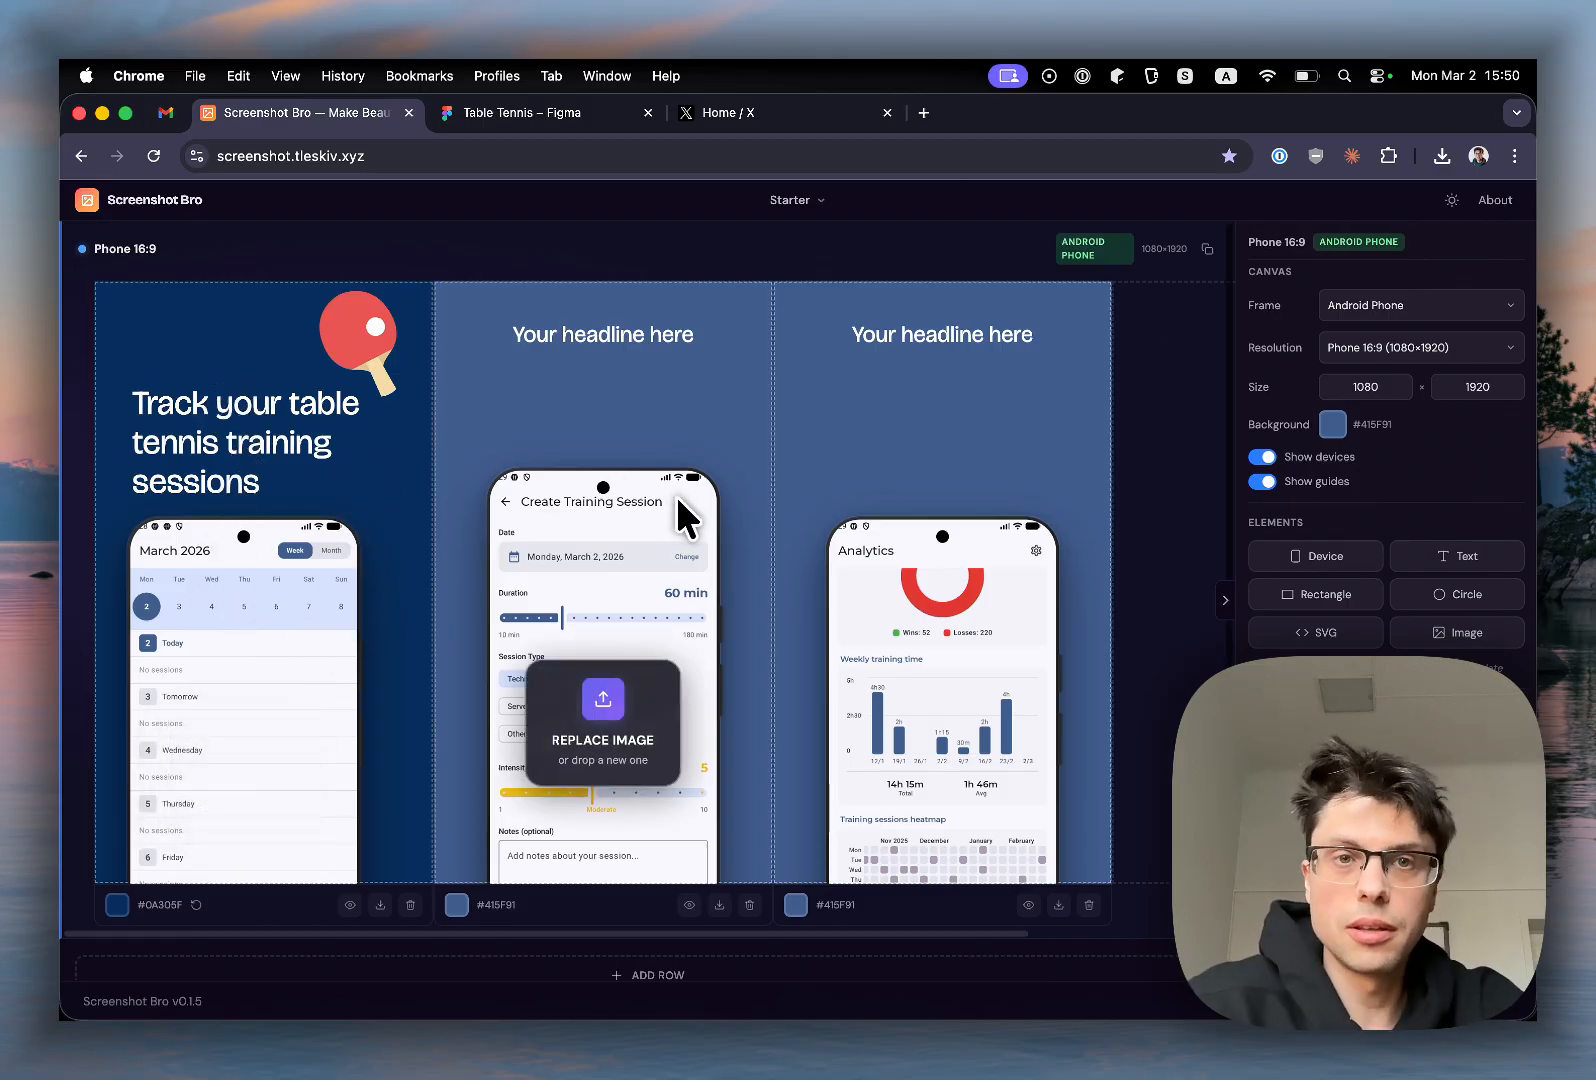
Step: Examine the Android layout in the Figma reference and return to Screenshot Bro
left_click(563, 115)
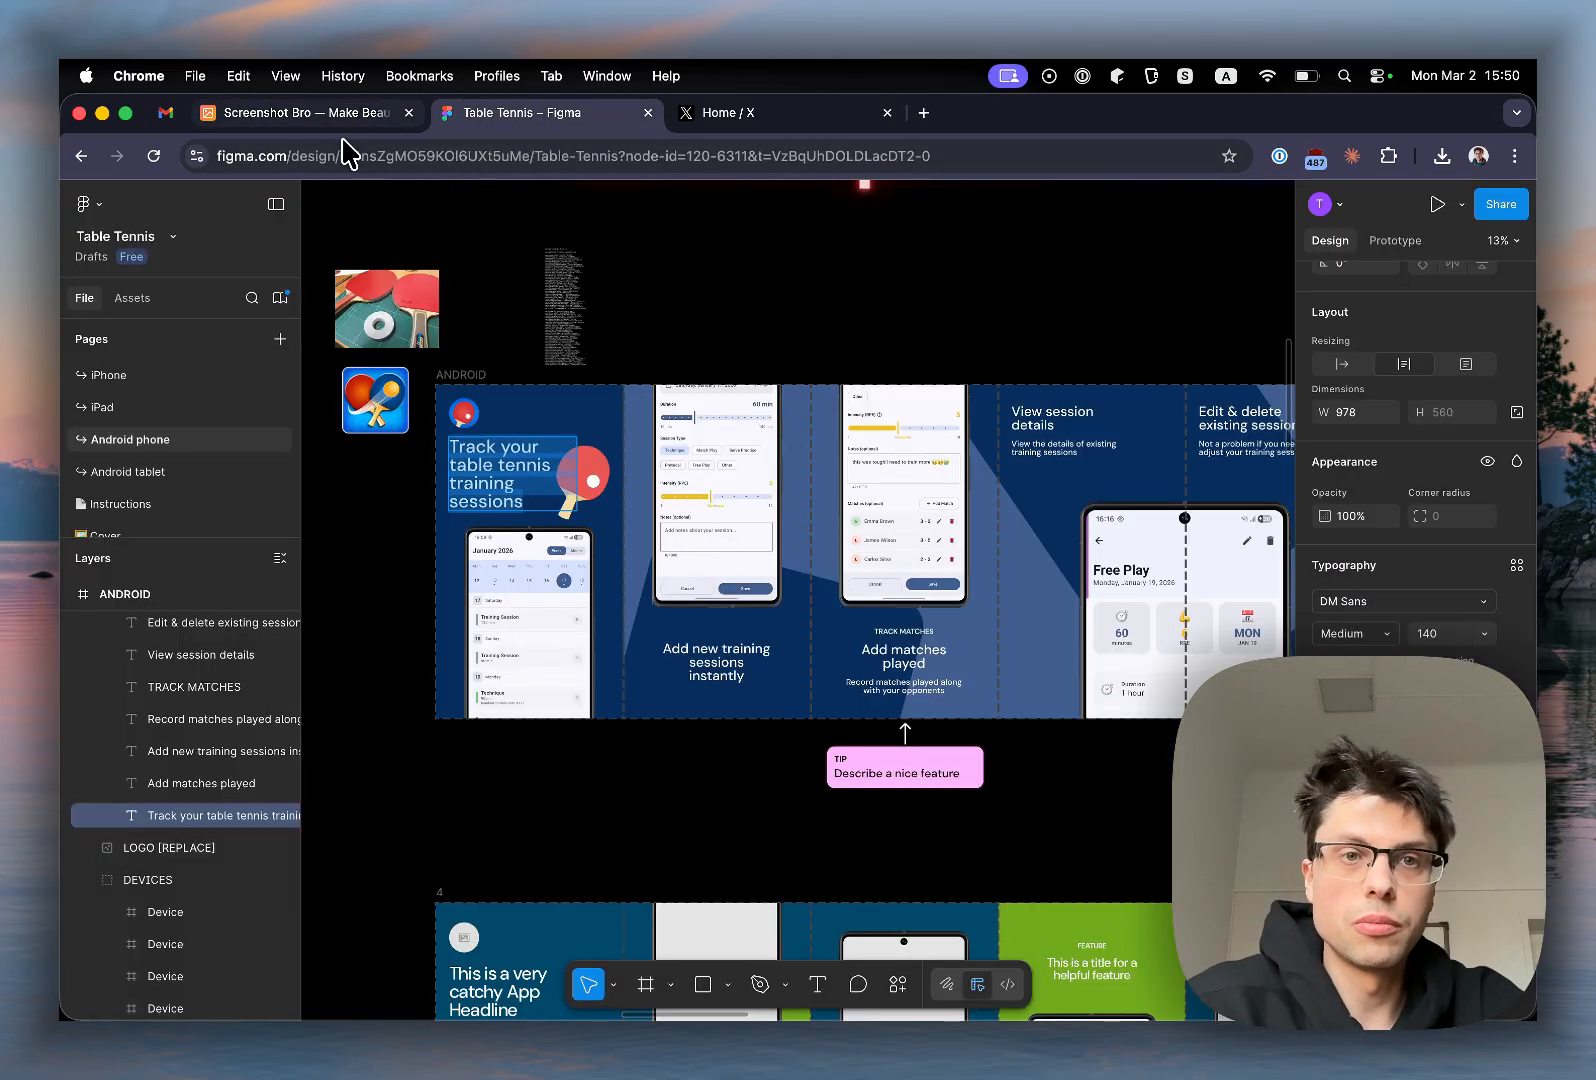
key("ctrl+shift+Tab")
left_click(1159, 802)
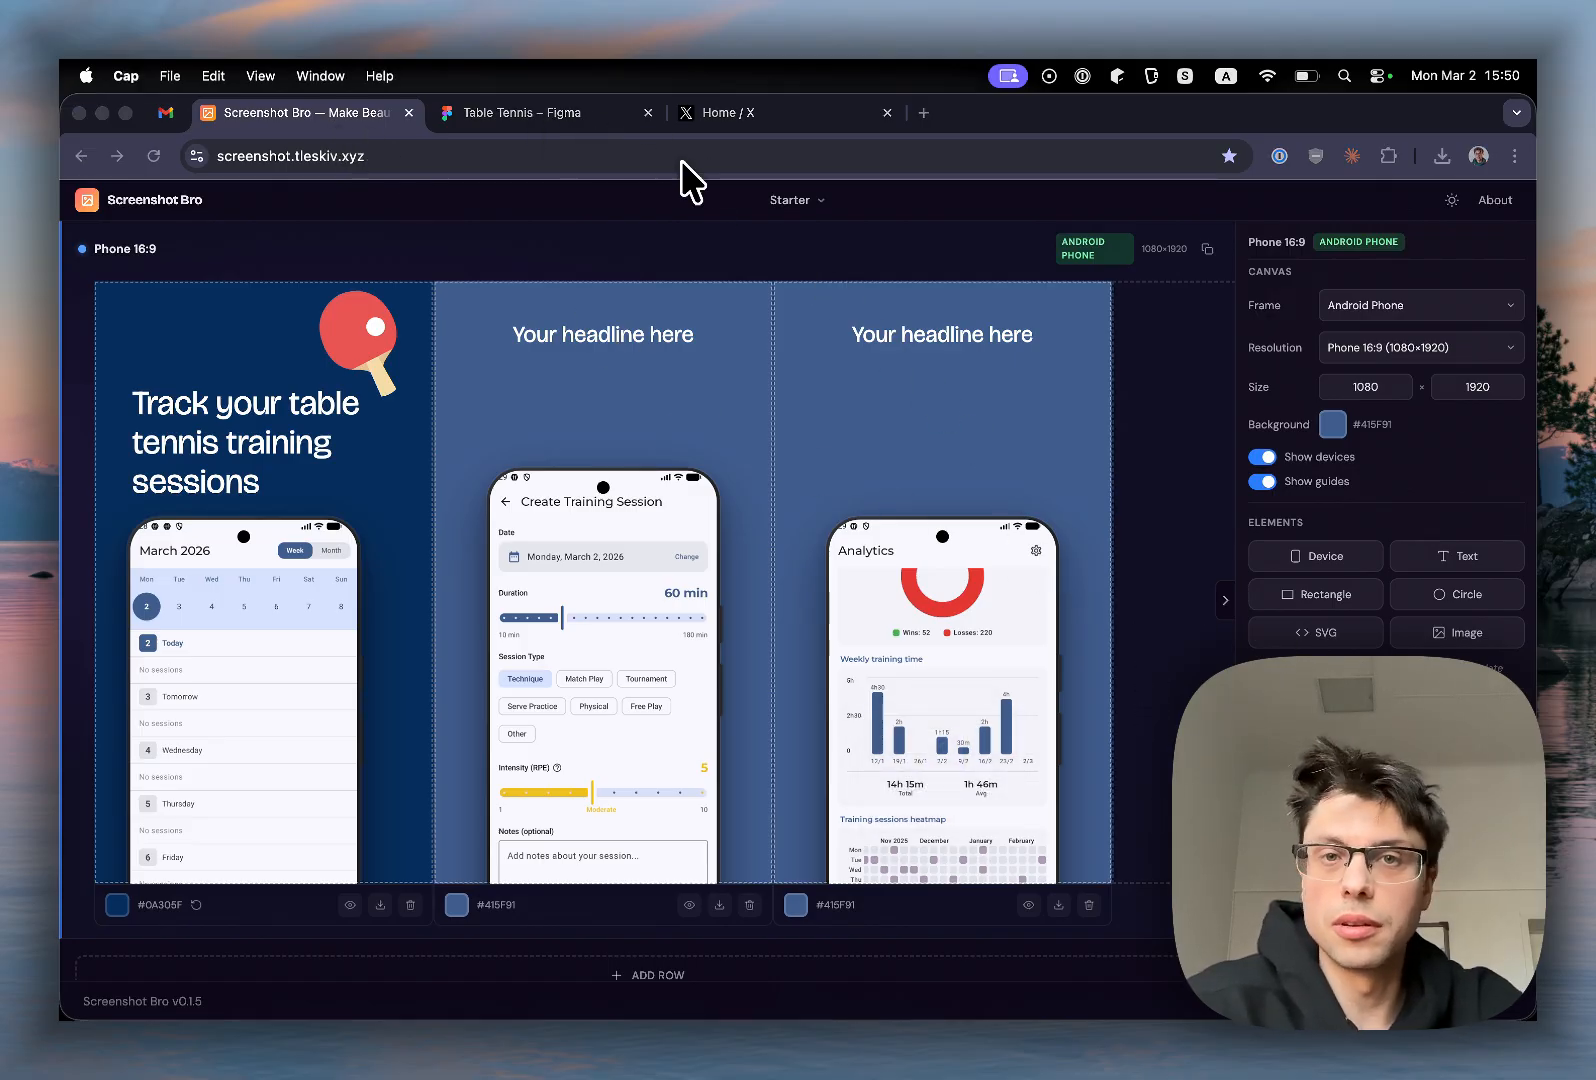
Step: Open the svgbackgrounds.com geometric SVG shapes page in a new browser tab
left_click(918, 107)
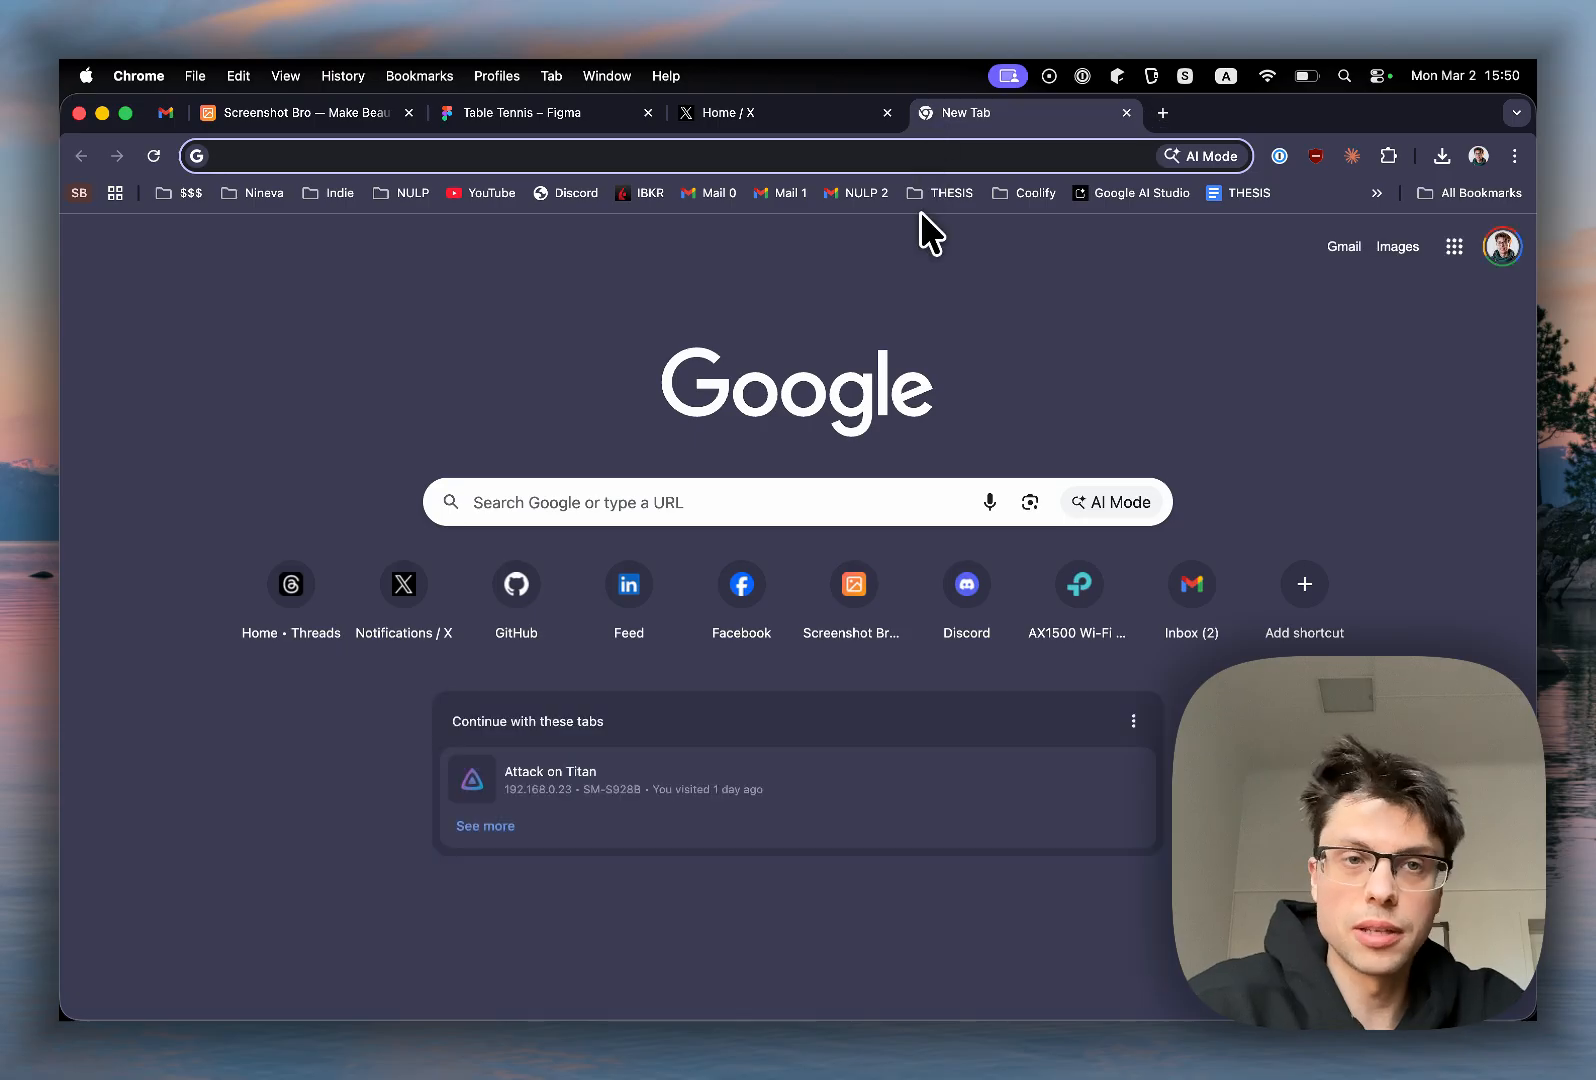
type("b")
key("BackSpace")
key("BackSpace")
type("sv")
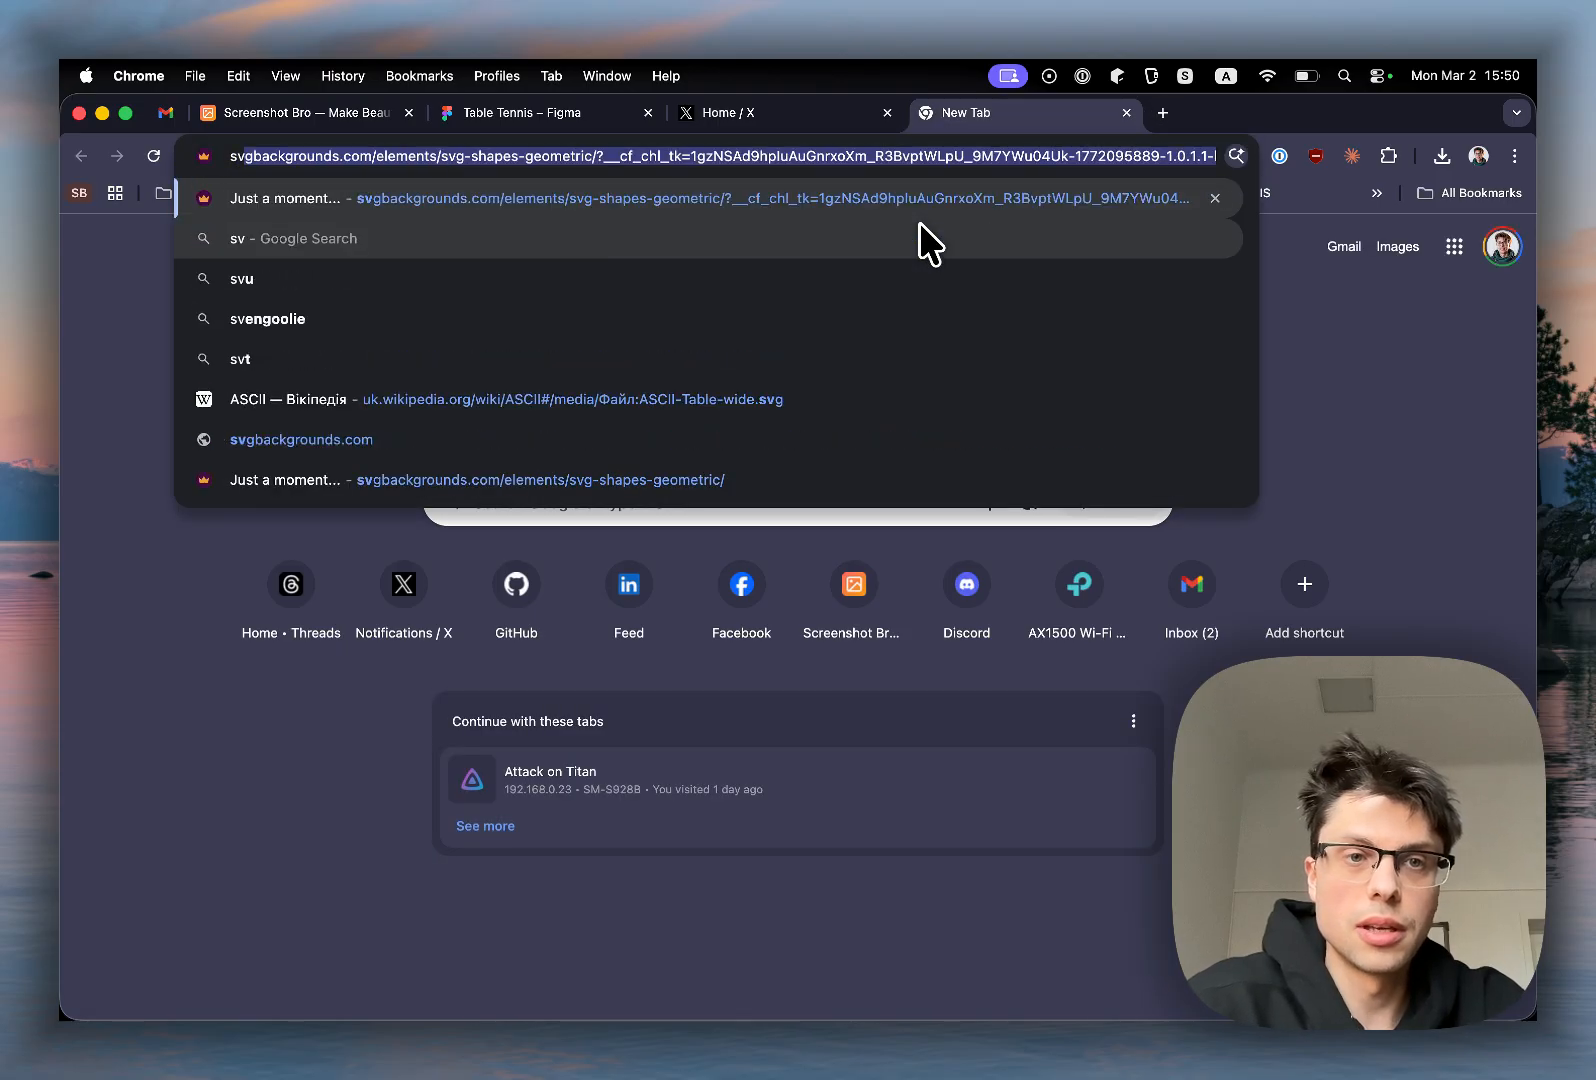
key("Return")
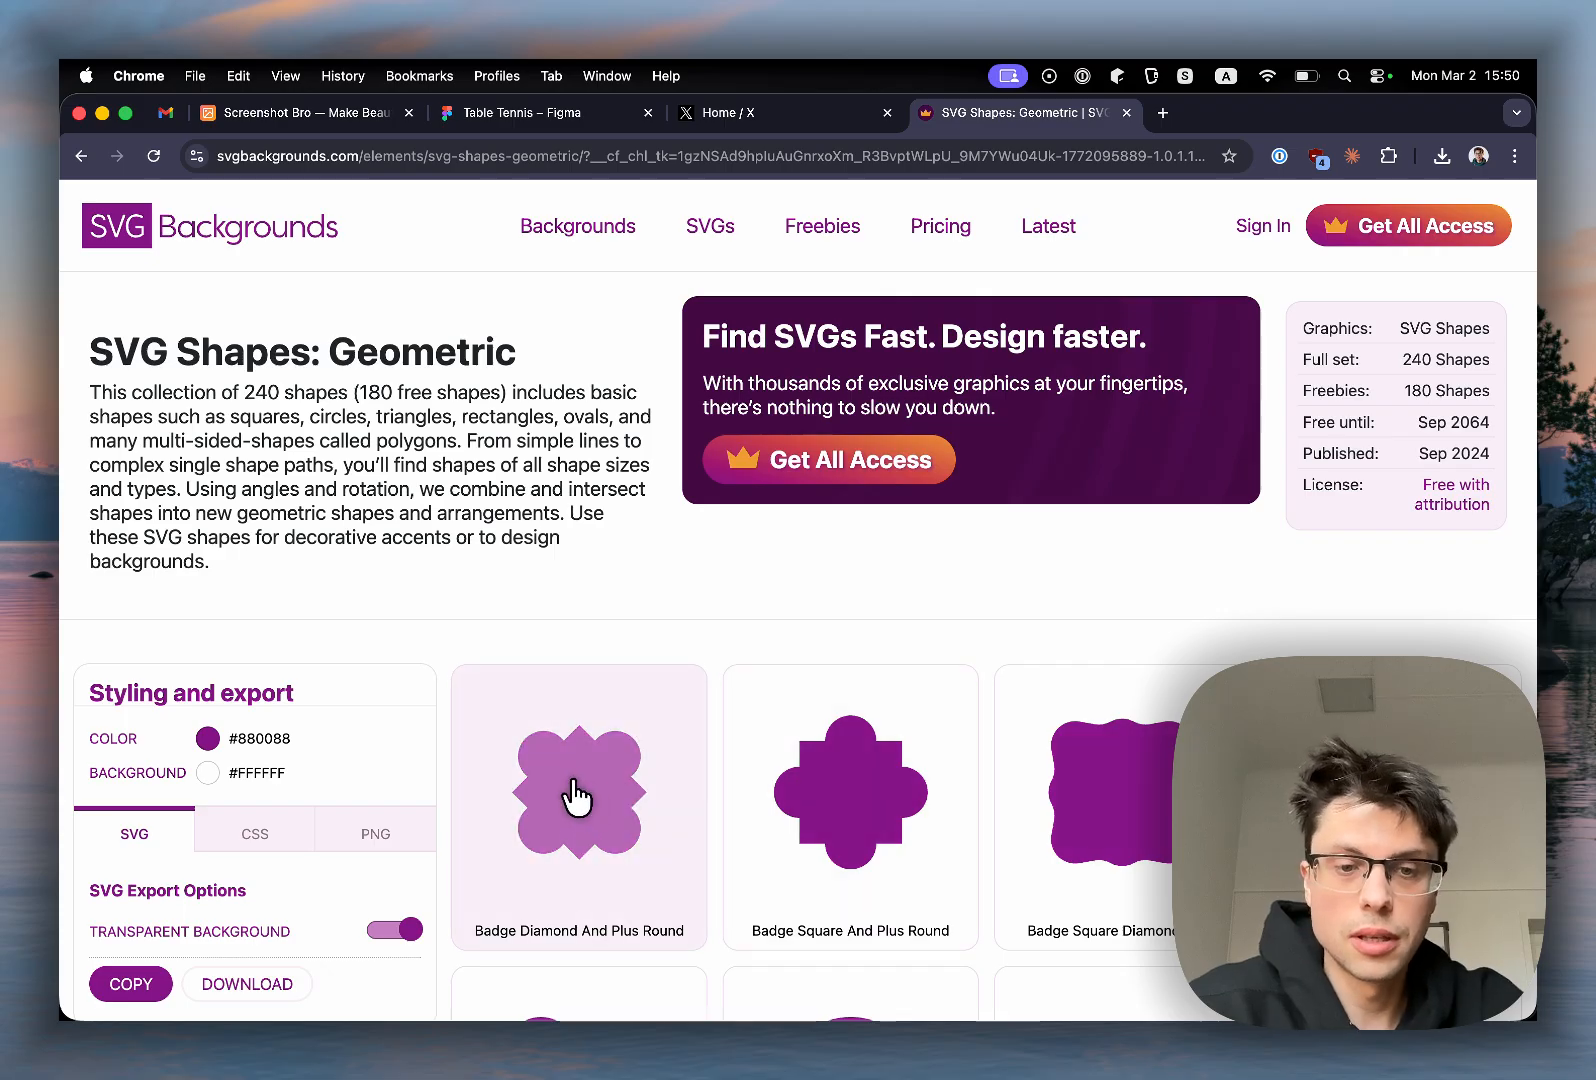
Step: Select the Badge Diamond And Plus Round shape and copy its SVG code with a transparent background
left_click(572, 800)
scroll(370, 850, "down", 1)
scroll(367, 845, "down", 5)
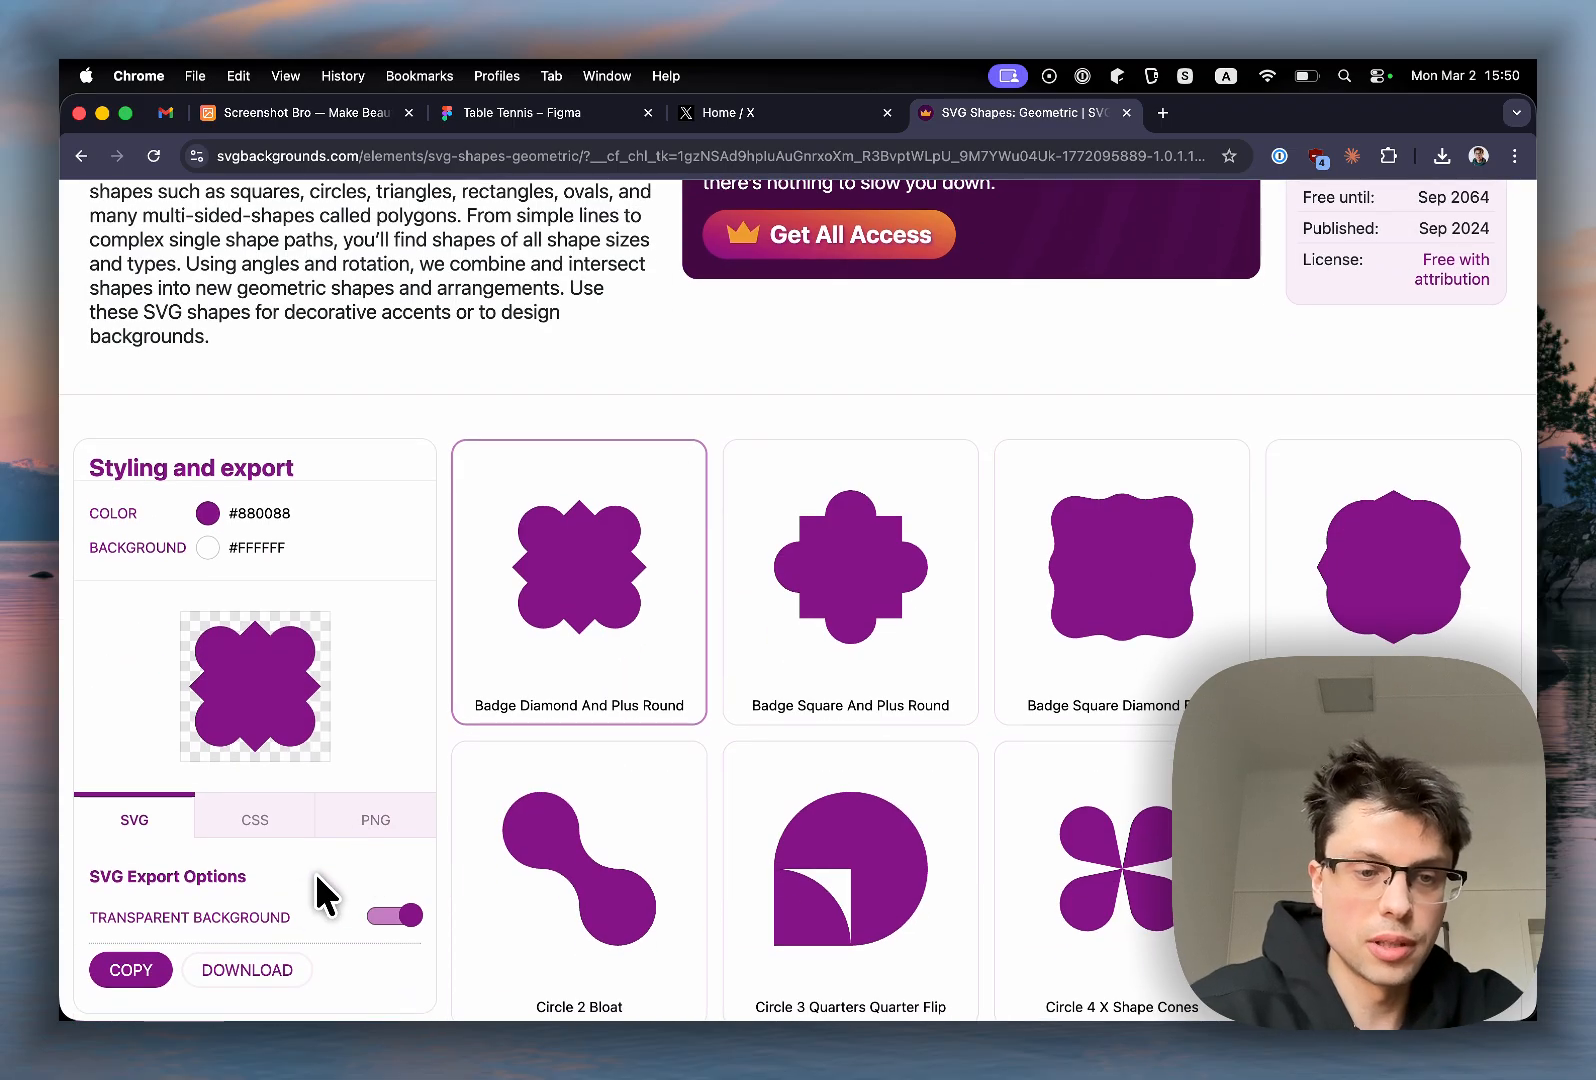
left_click(122, 969)
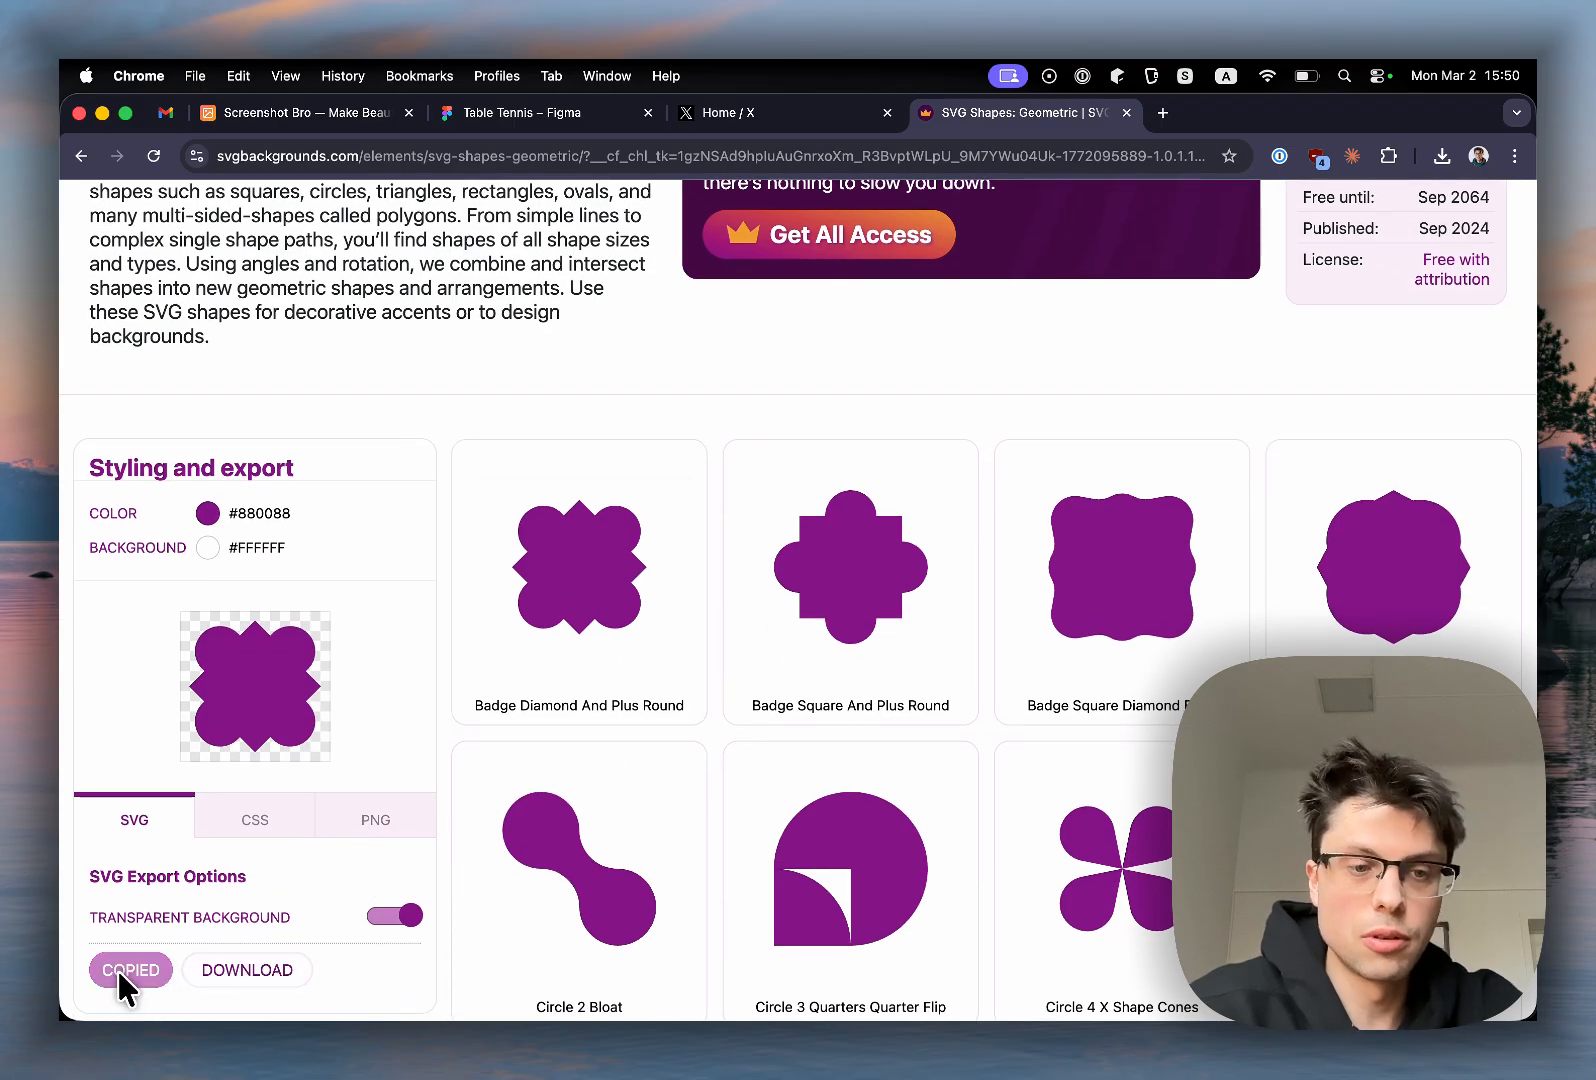
Step: Back in Screenshot Bro, add an SVG element to the phone row from the copied badge shape code
left_click(352, 114)
left_click(1320, 638)
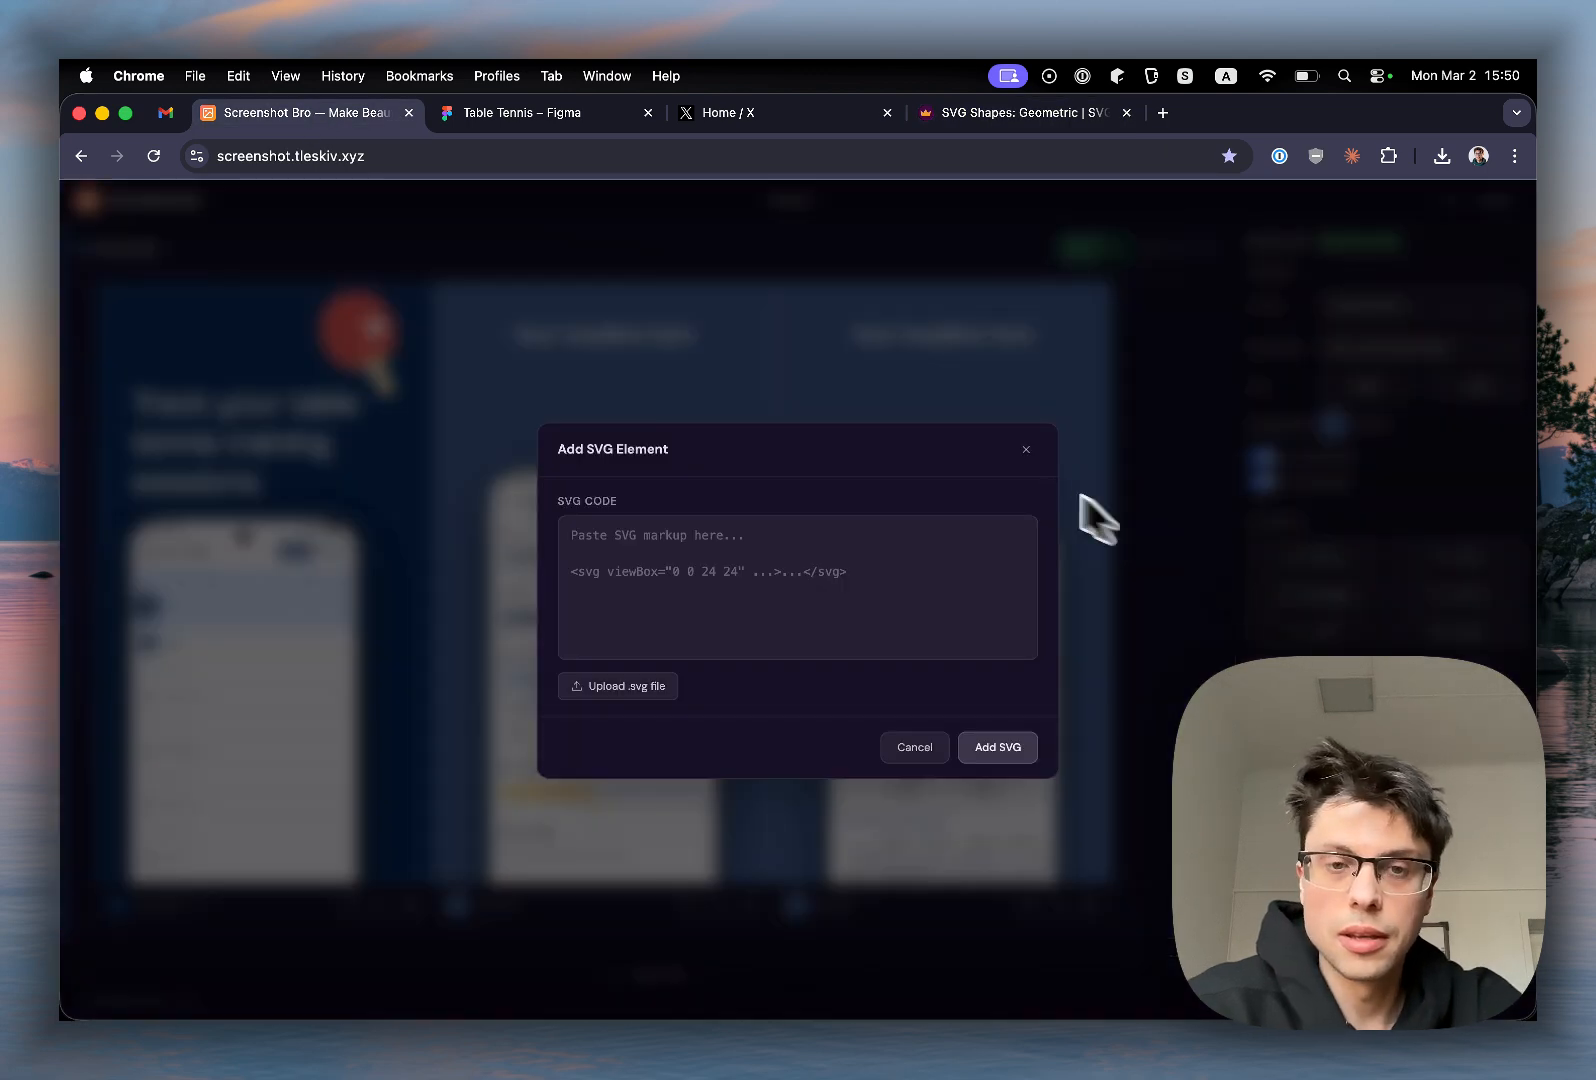
left_click(844, 606)
key("super+v")
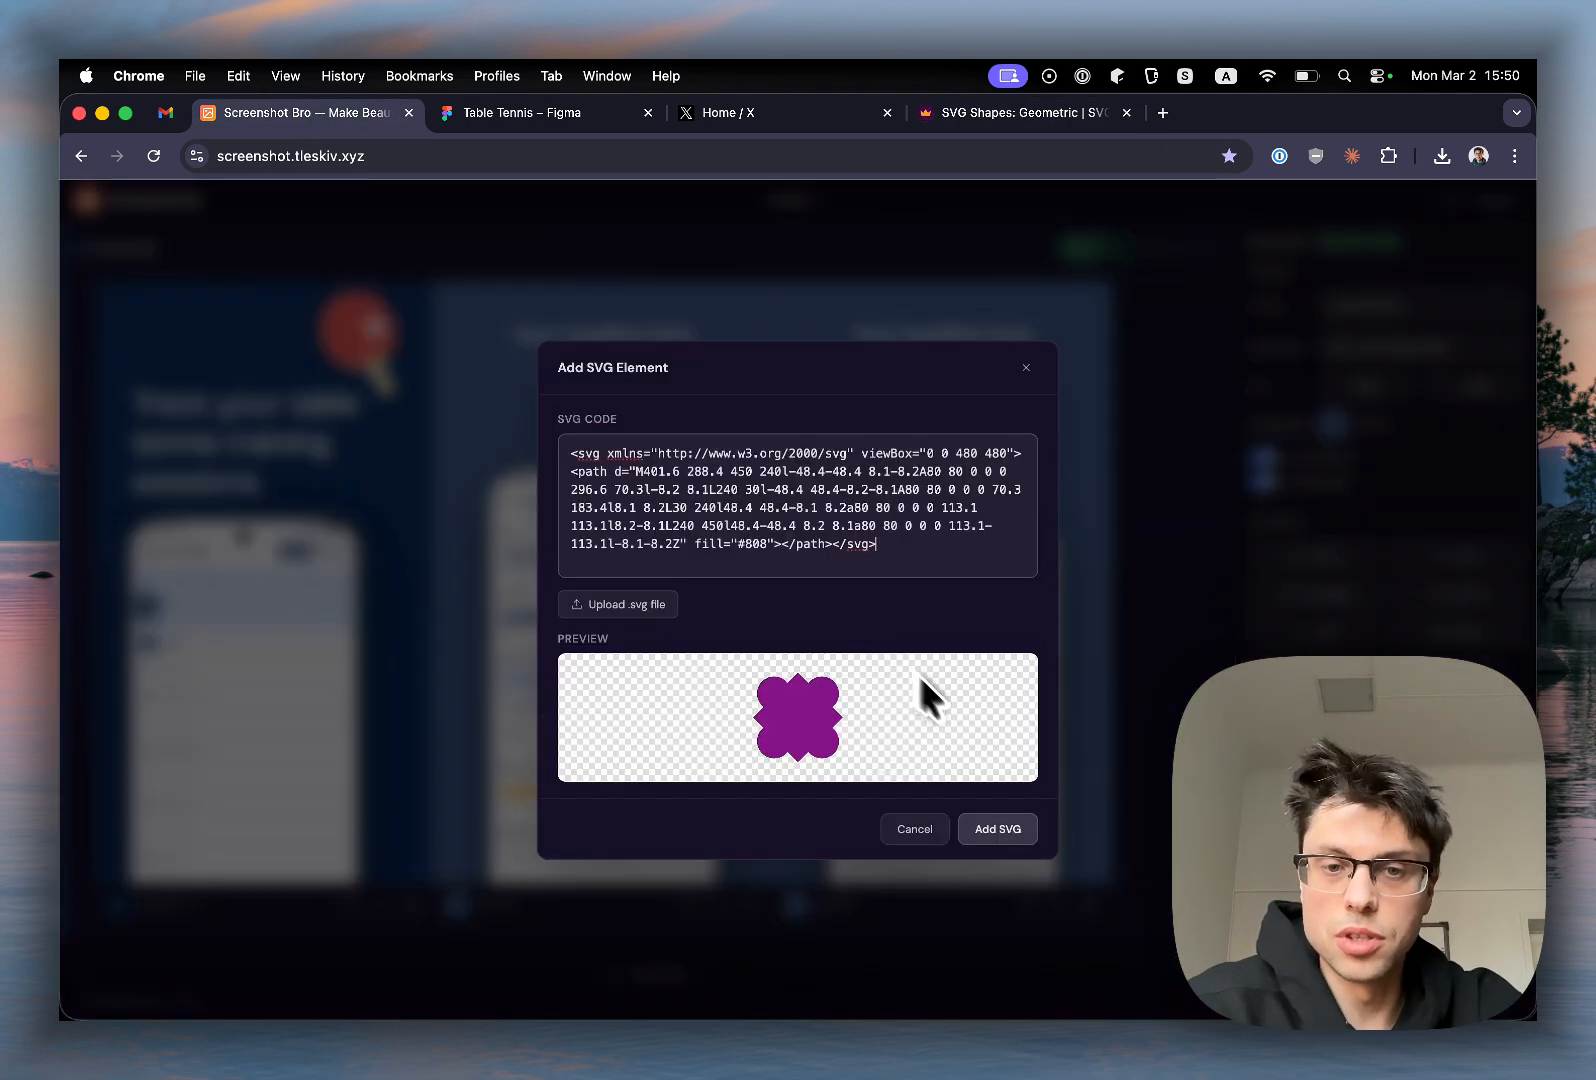
left_click(1004, 832)
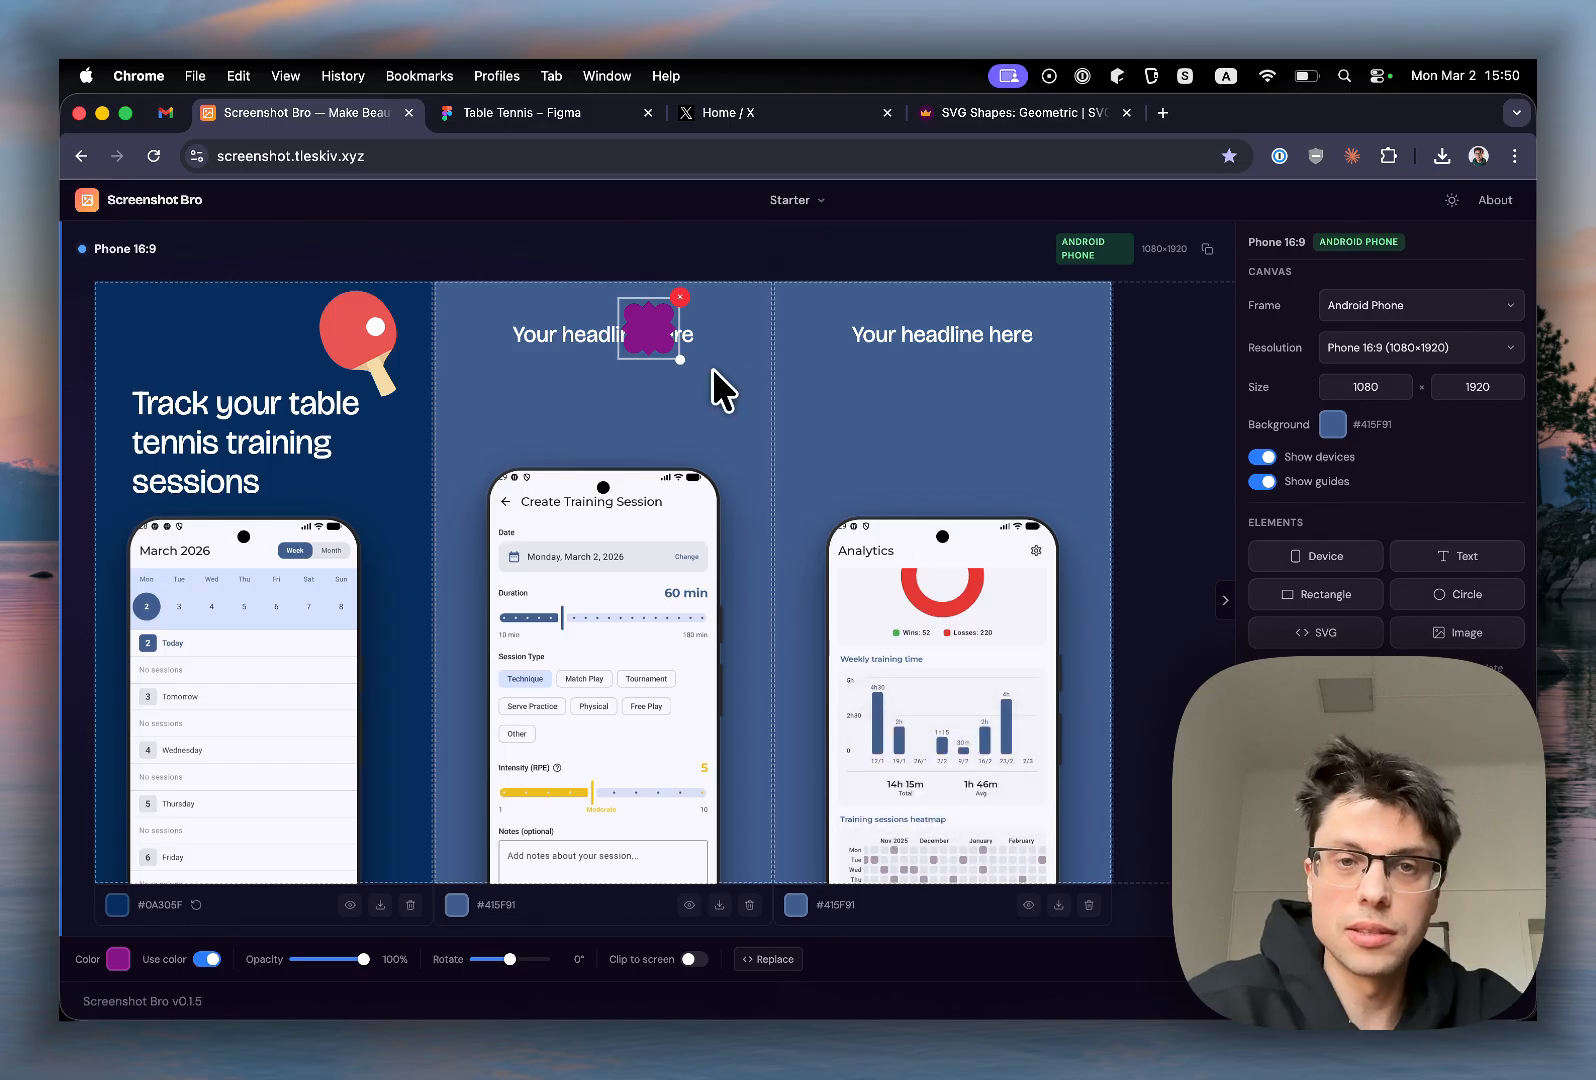
Step: Enlarge the badge shape so it spans the boundary between the second and third screenshots
left_click_drag(688, 364, 933, 559)
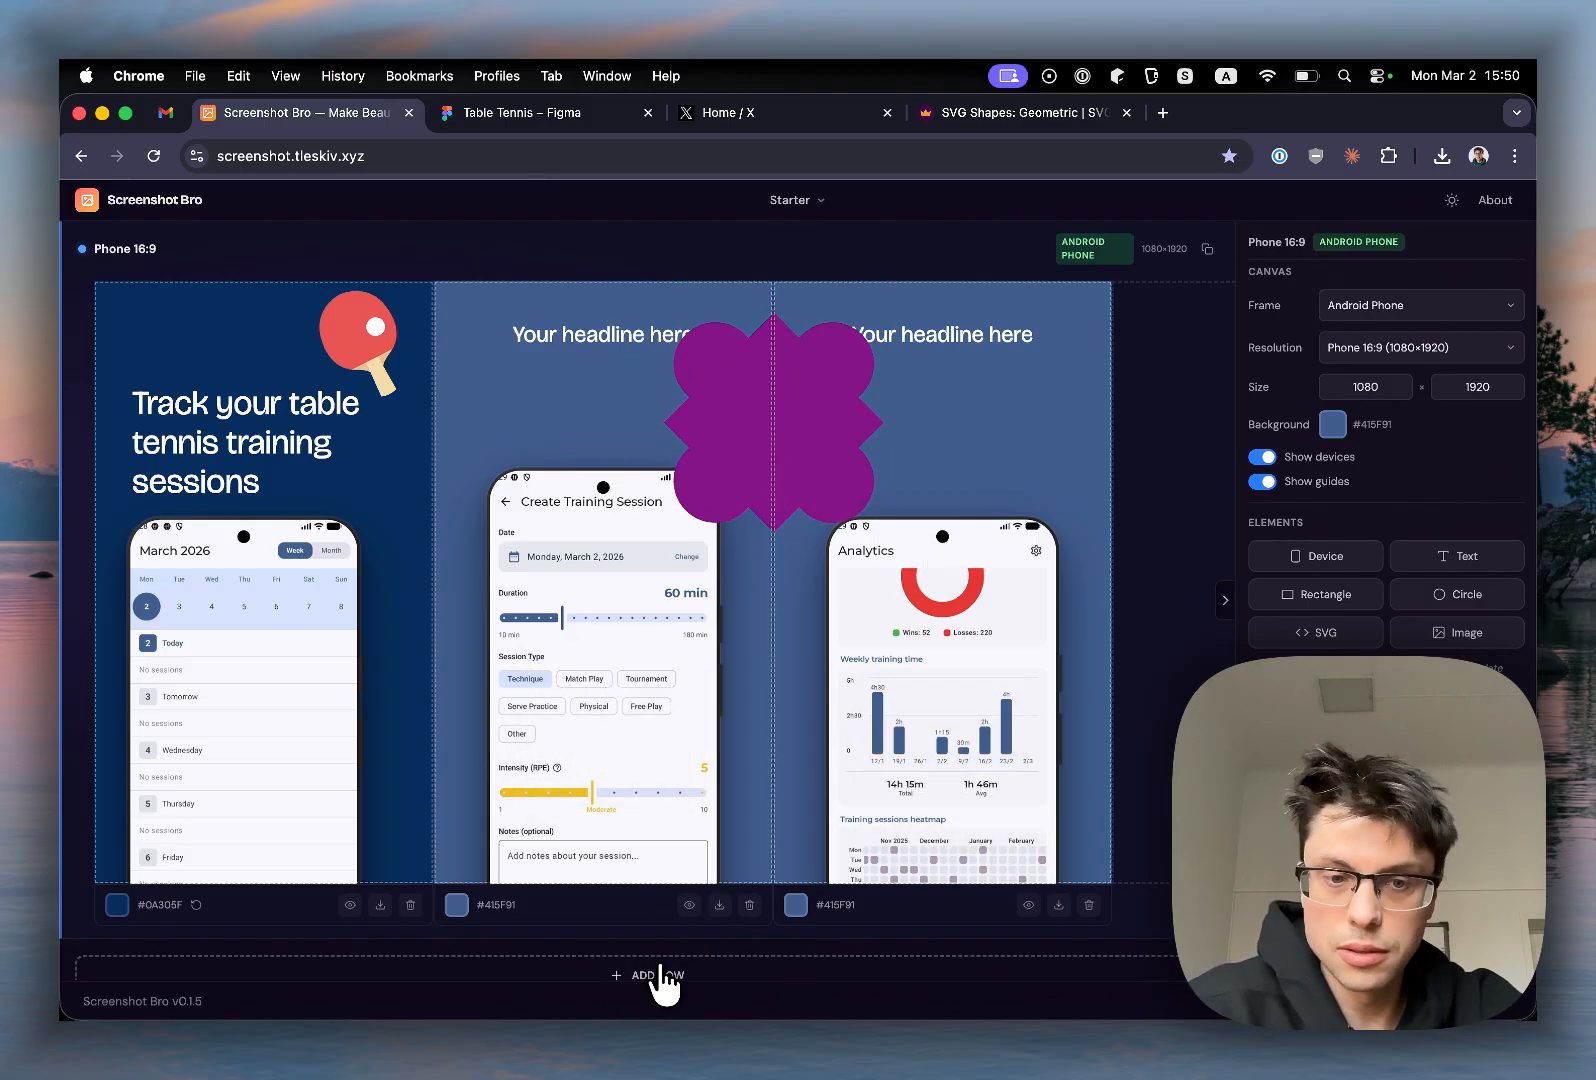
scroll(655, 985, "down", 2)
scroll(641, 982, "up", 2)
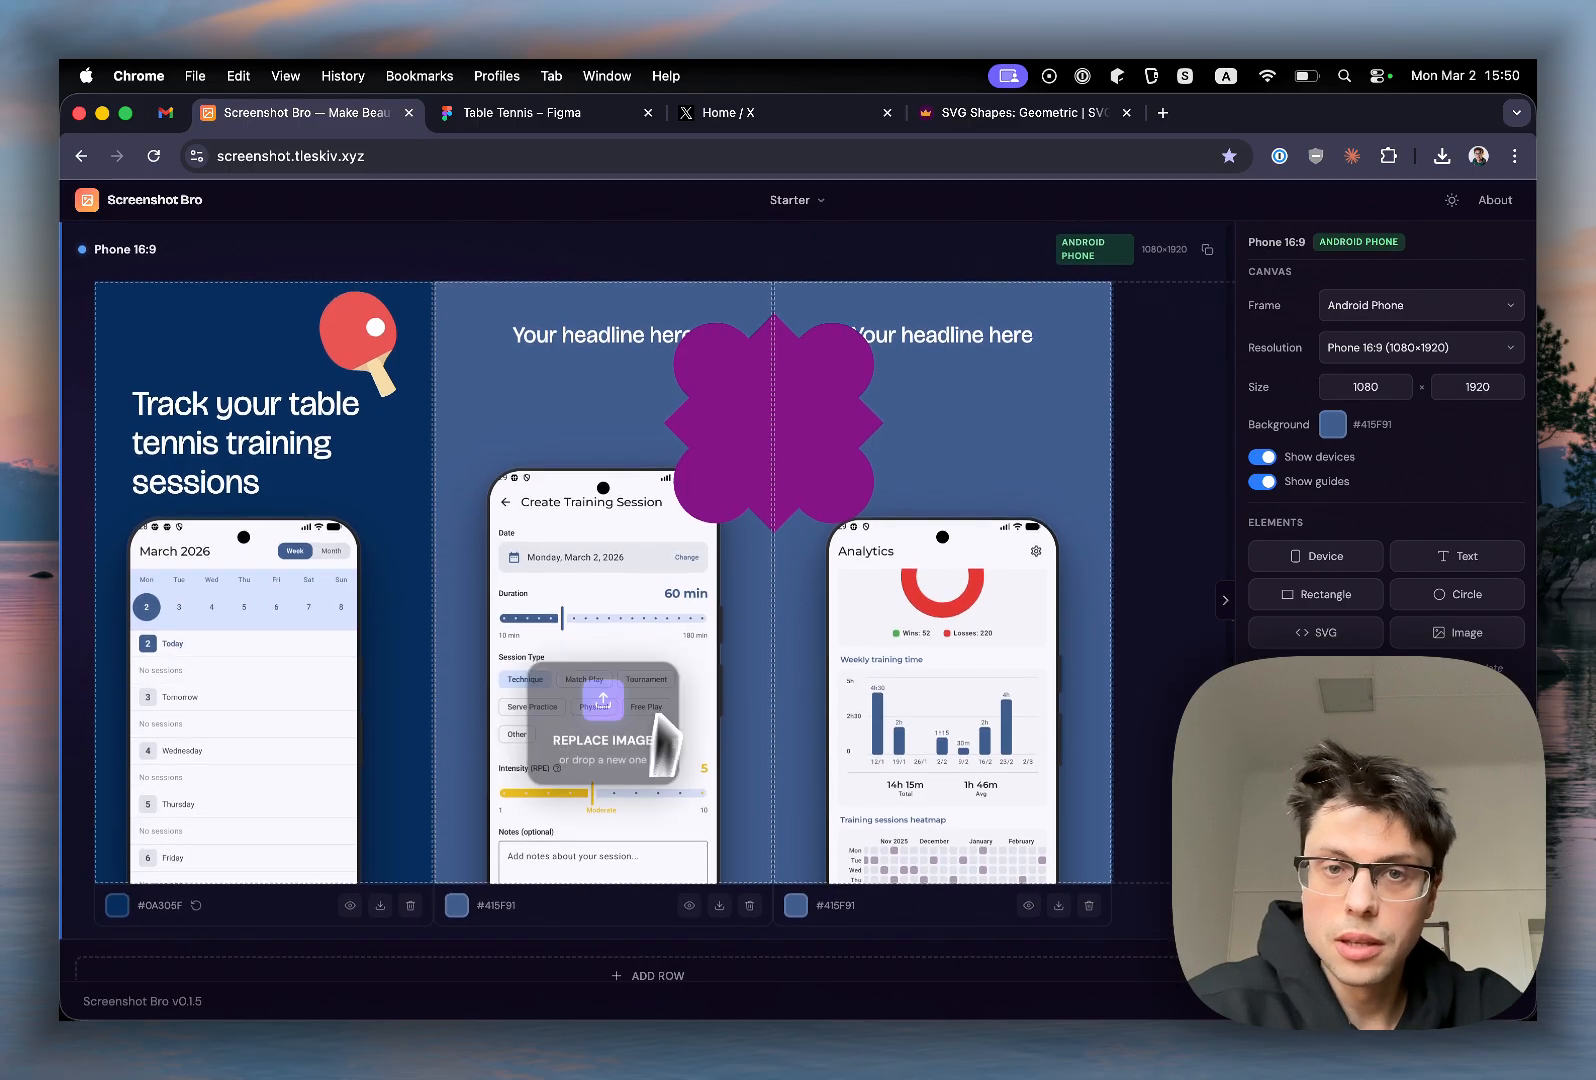
Step: Recolor the badge shape to #0A2F5D sampled from the first screenshot's background, and send it behind the headlines and devices
left_click(826, 502)
left_click(118, 958)
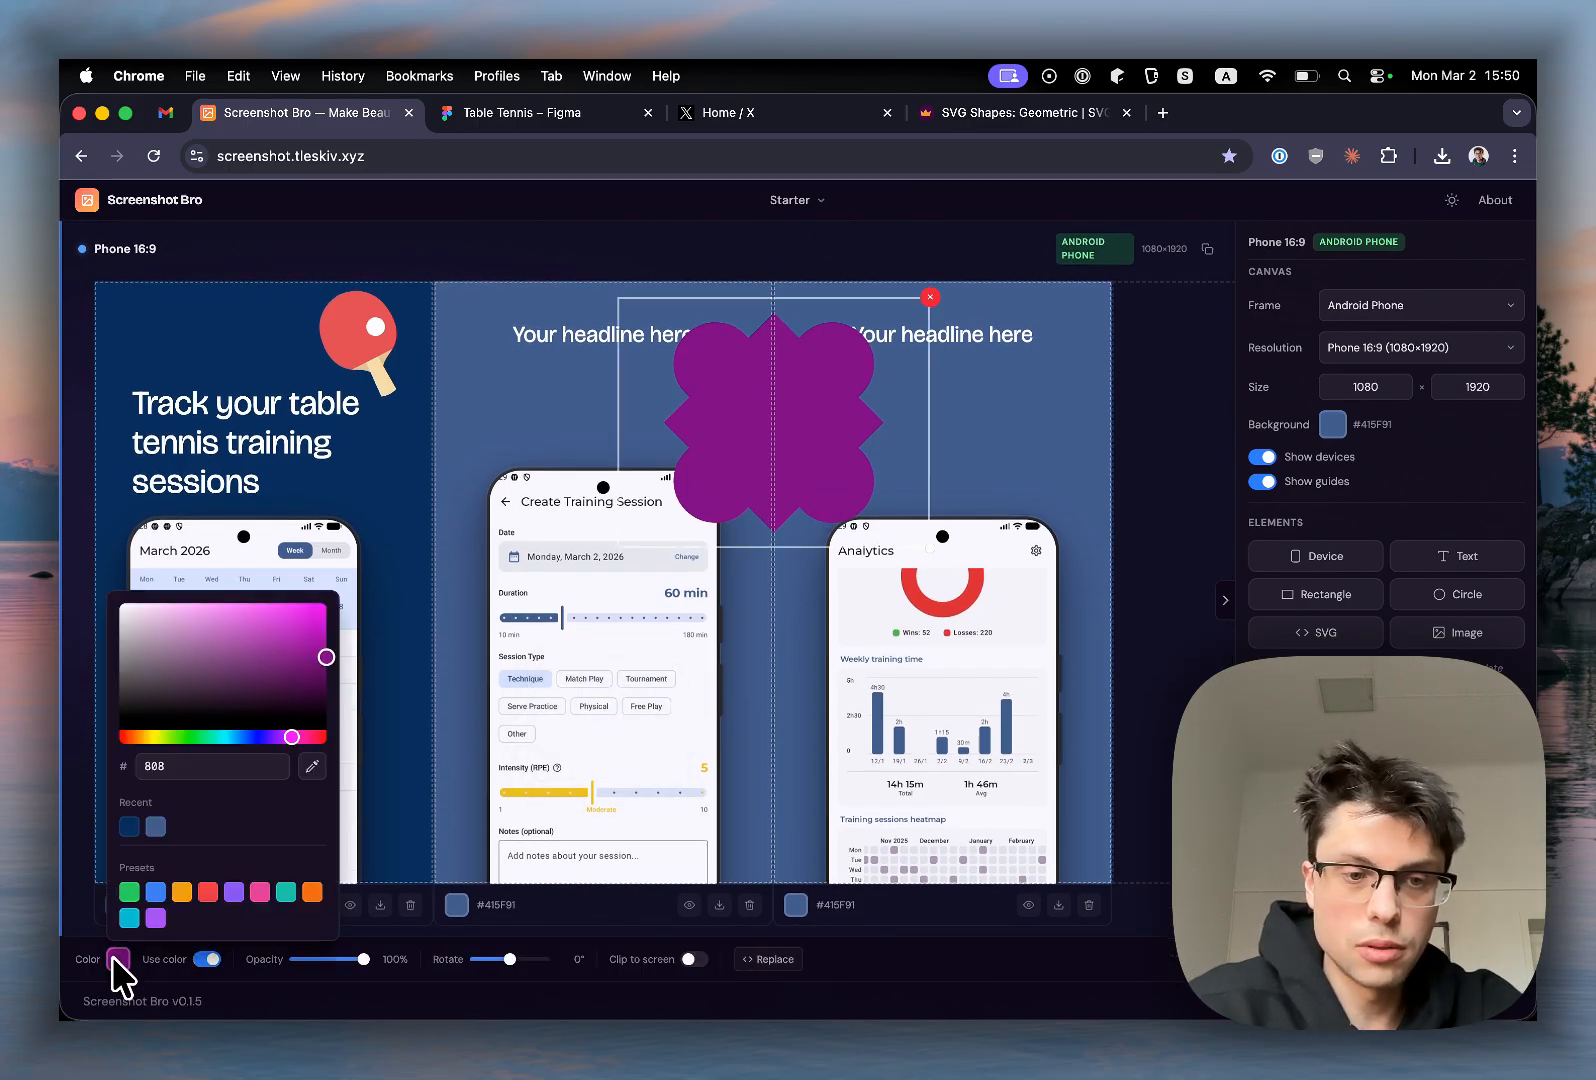
left_click(313, 768)
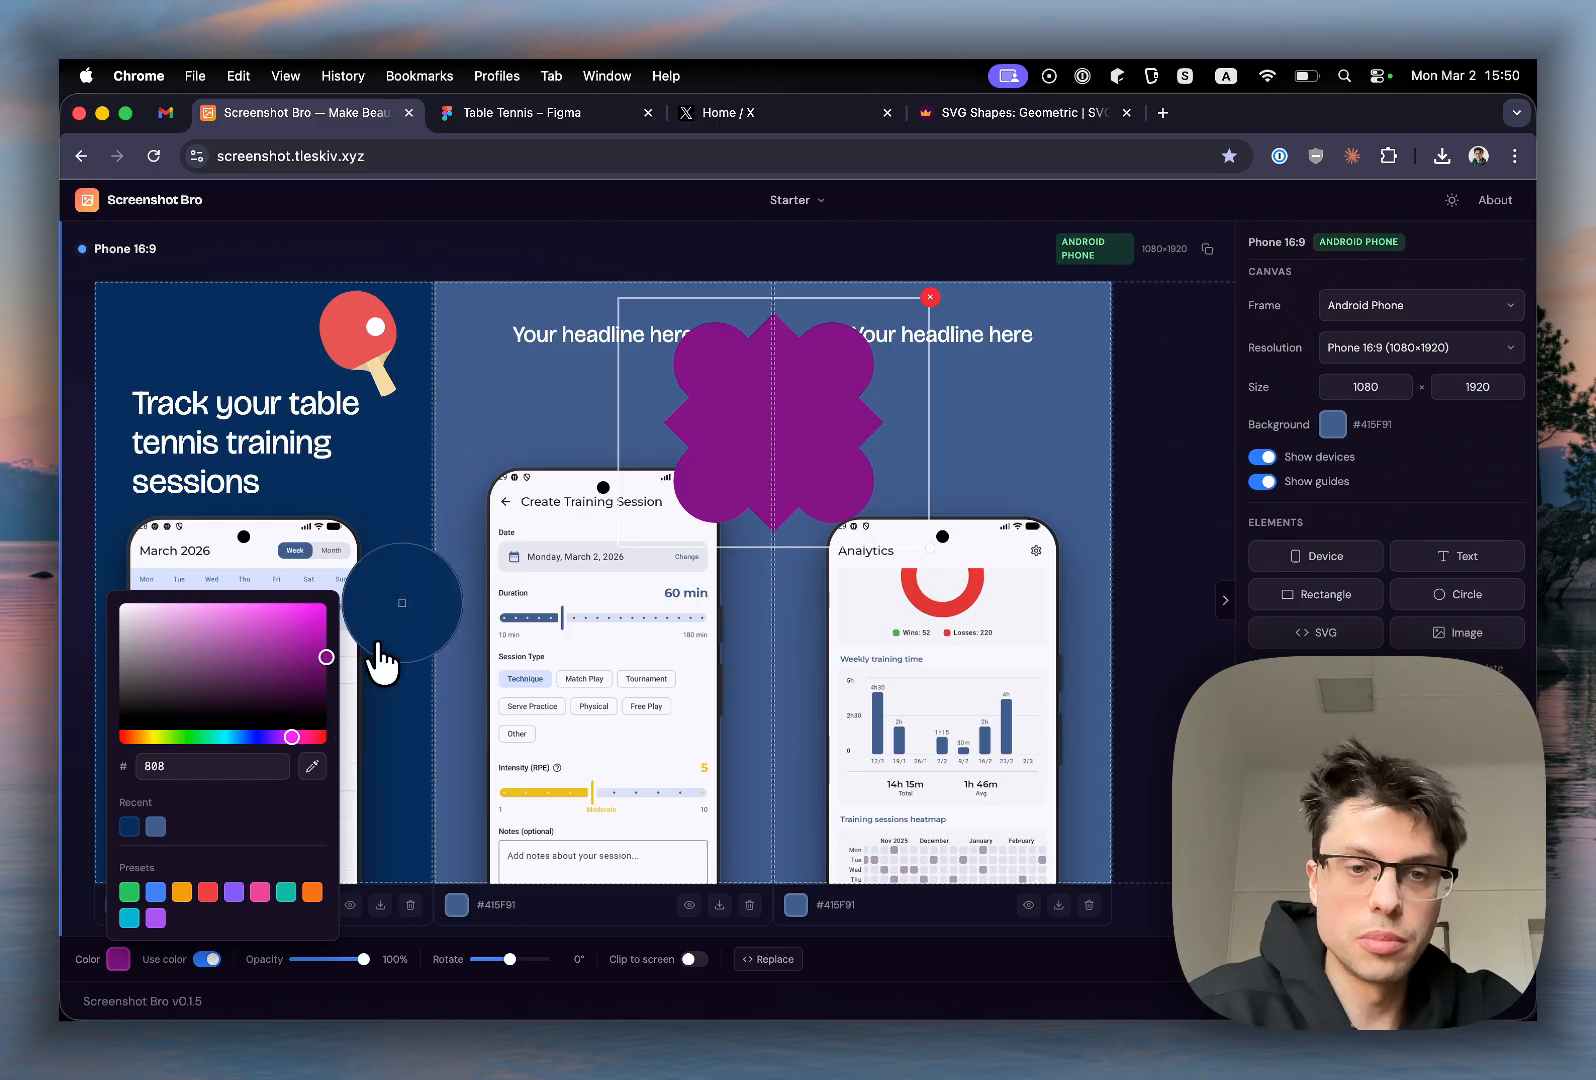
left_click(405, 605)
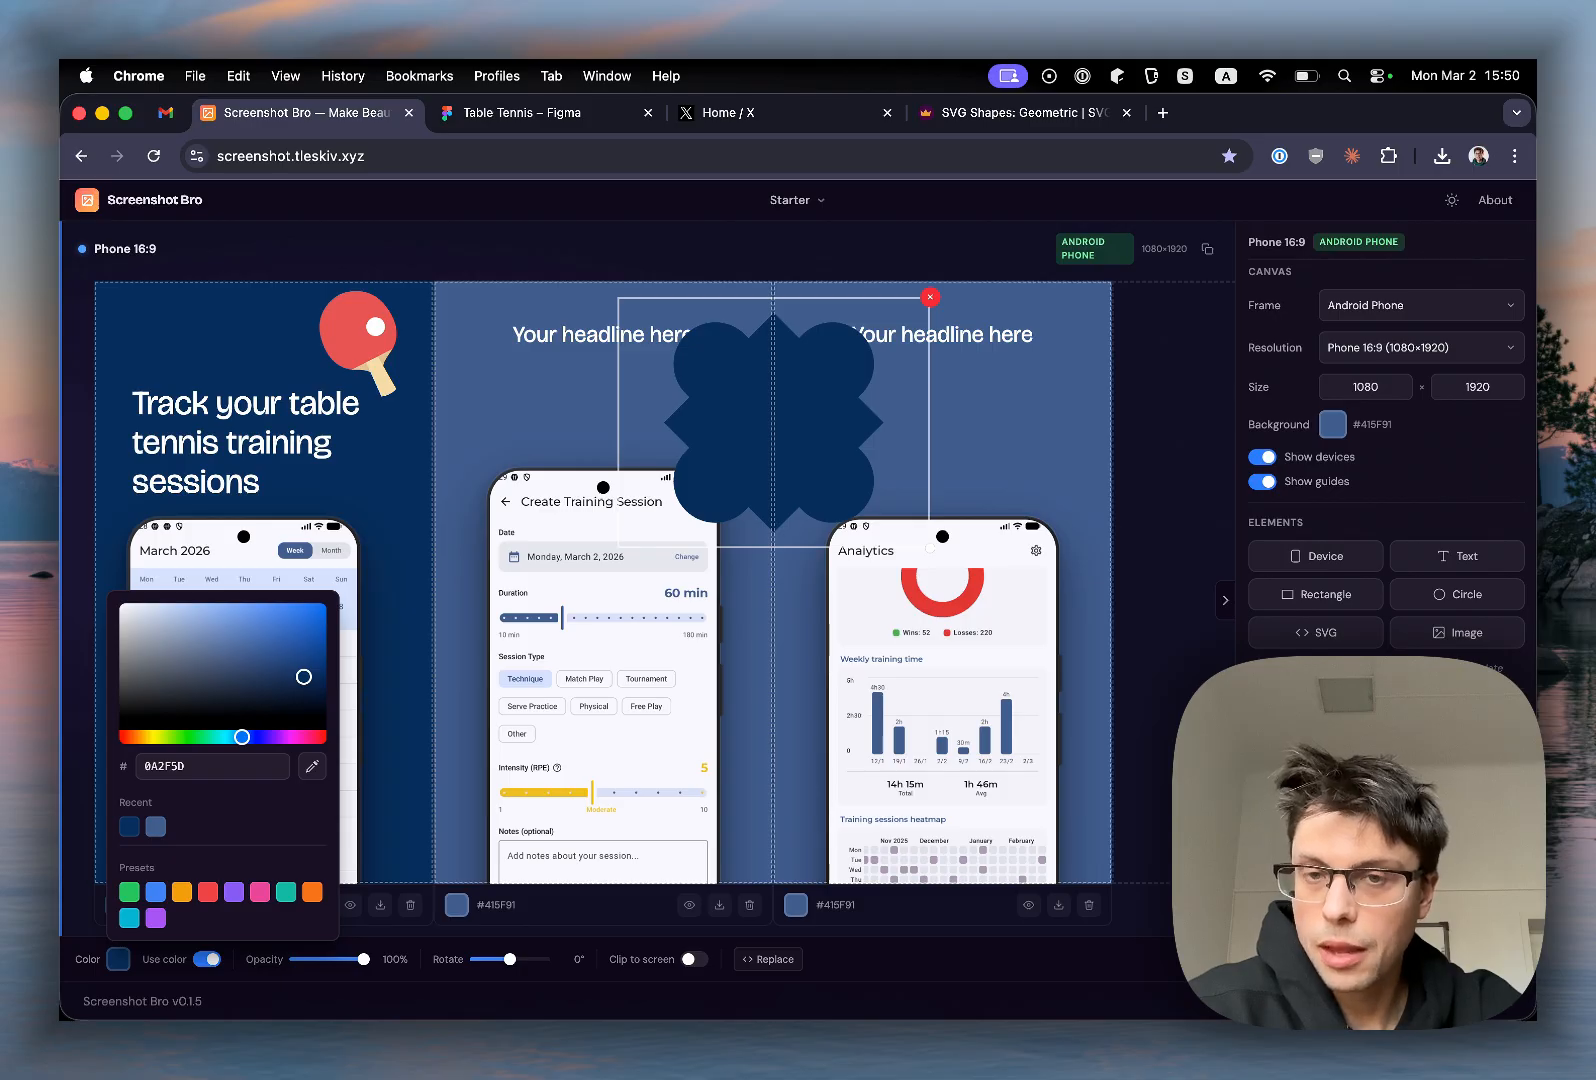
key("Escape")
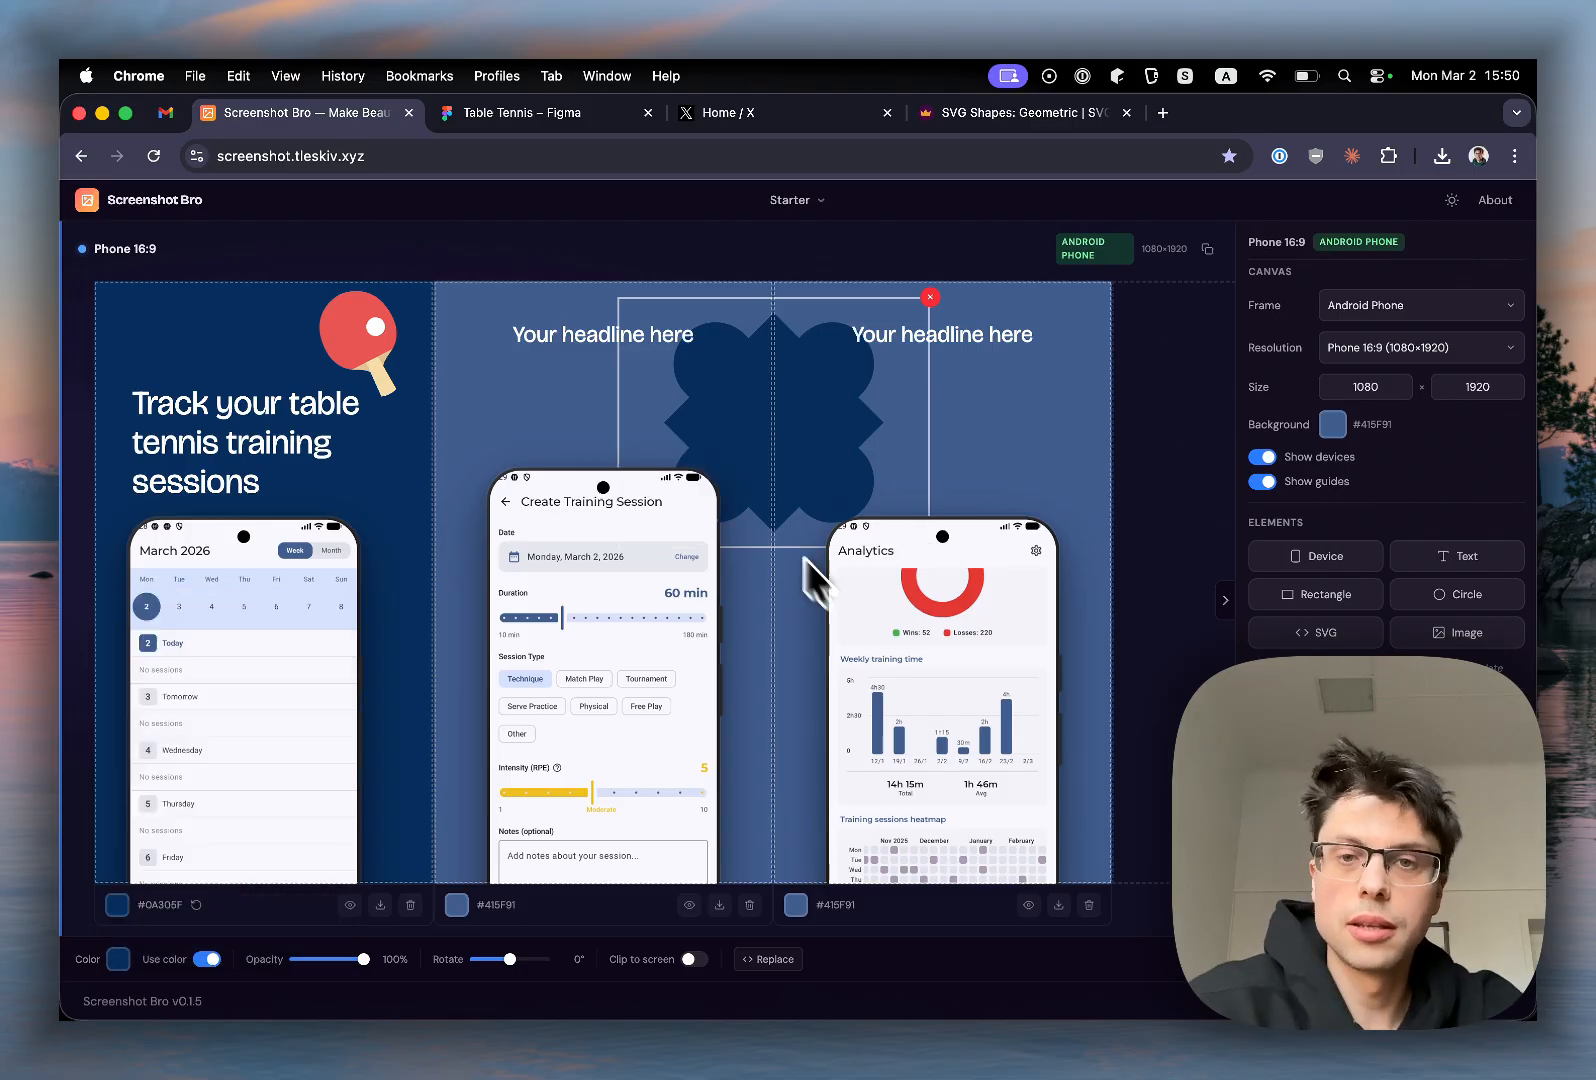
Step: Rotate the badge shape to about 21°, enlarge it further, and position it across the upper parts of the second and third screenshots
left_click_drag(800, 344, 805, 446)
left_click_drag(782, 355, 837, 355)
left_click_drag(822, 498, 720, 387)
left_click(798, 570)
left_click_drag(785, 570, 933, 760)
left_click_drag(791, 462, 794, 397)
left_click(850, 265)
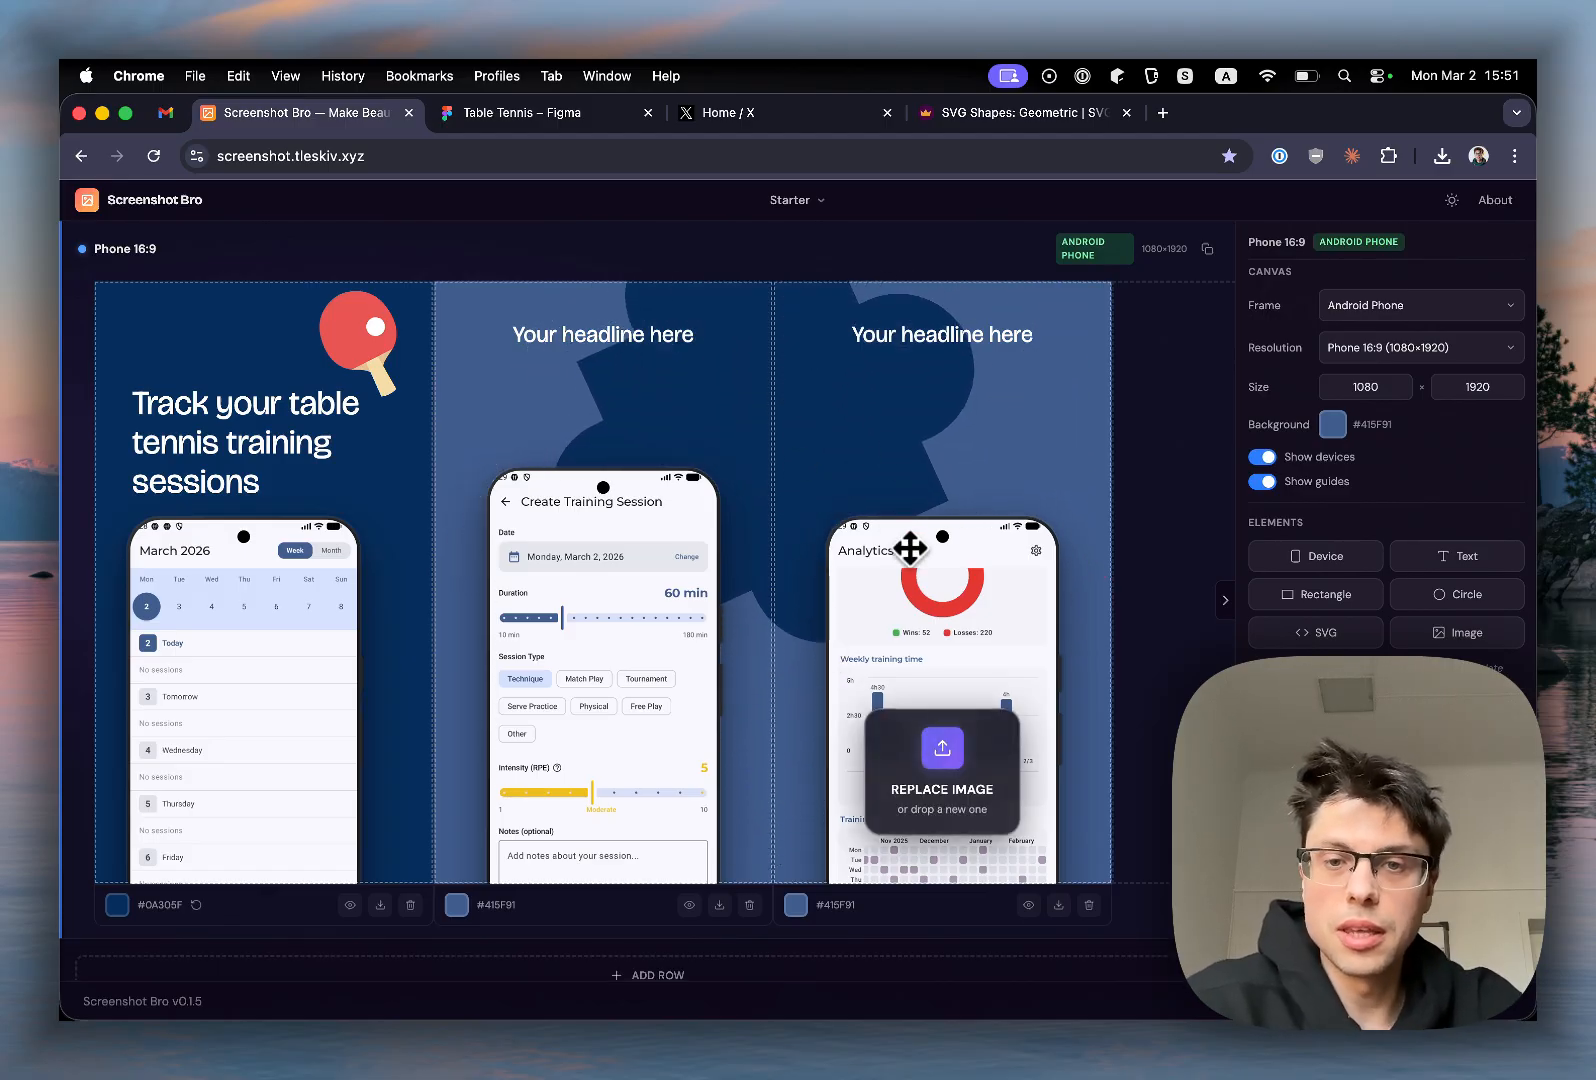
Step: Enlarge the third screenshot's device to nearly the full screenshot width and centre it just below the headline
left_click_drag(935, 545, 944, 402)
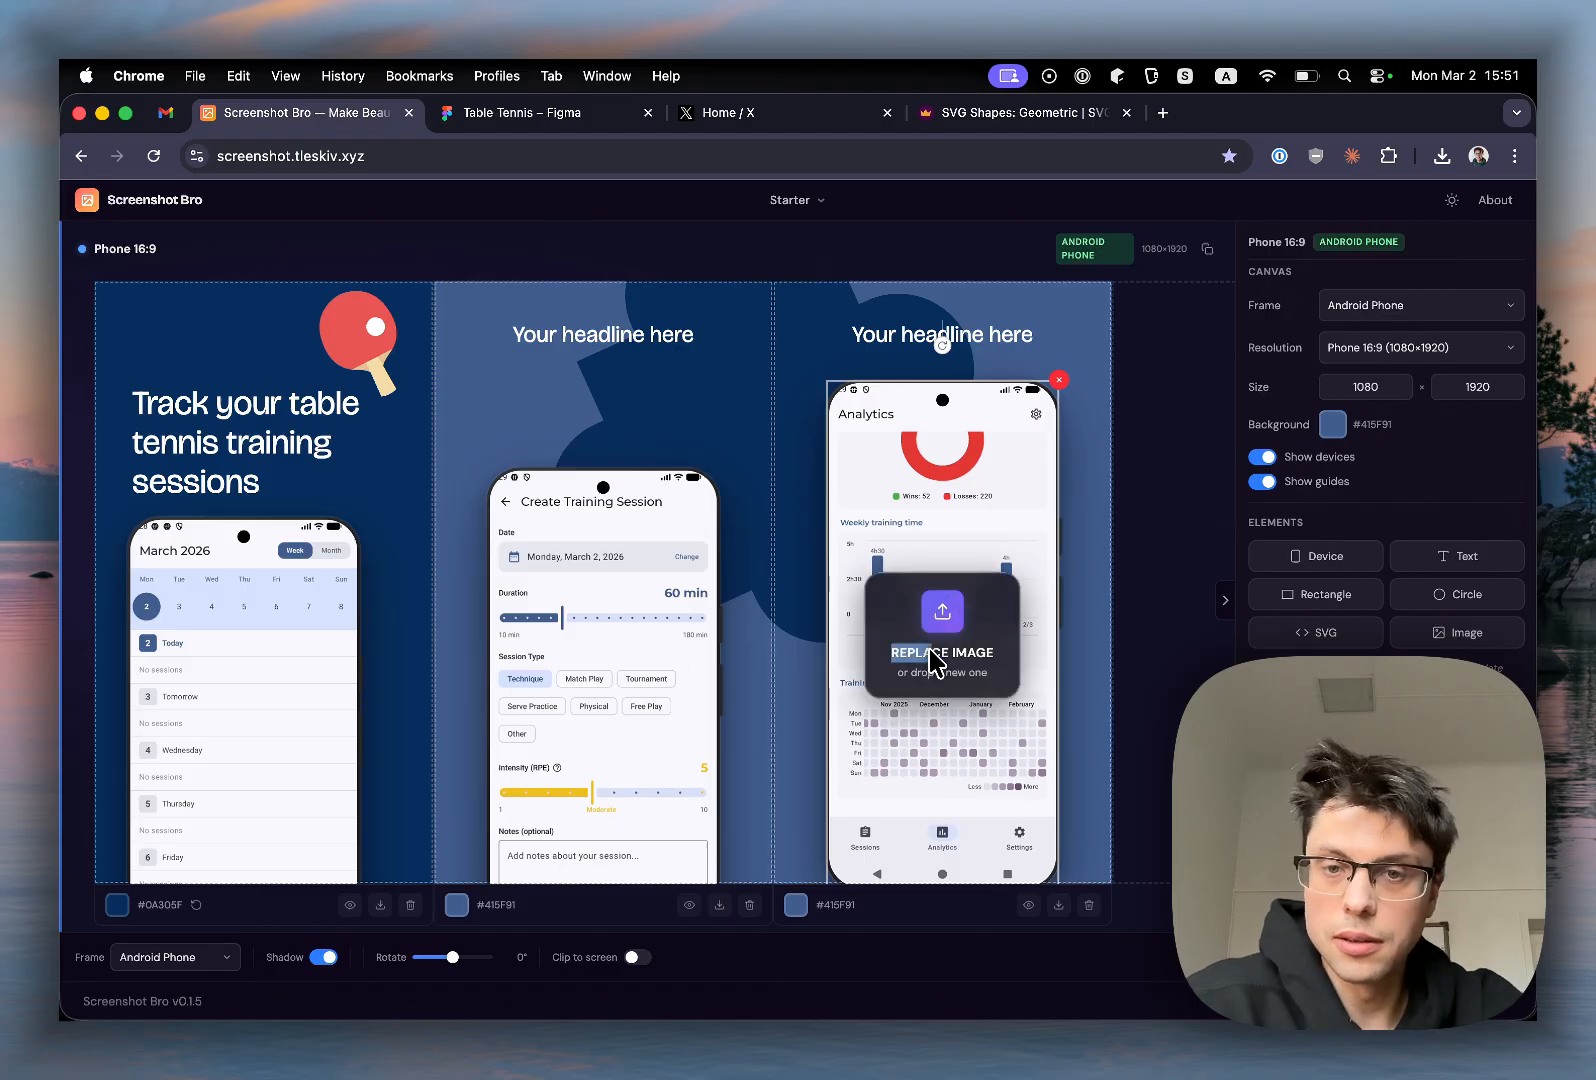
left_click_drag(953, 480, 937, 380)
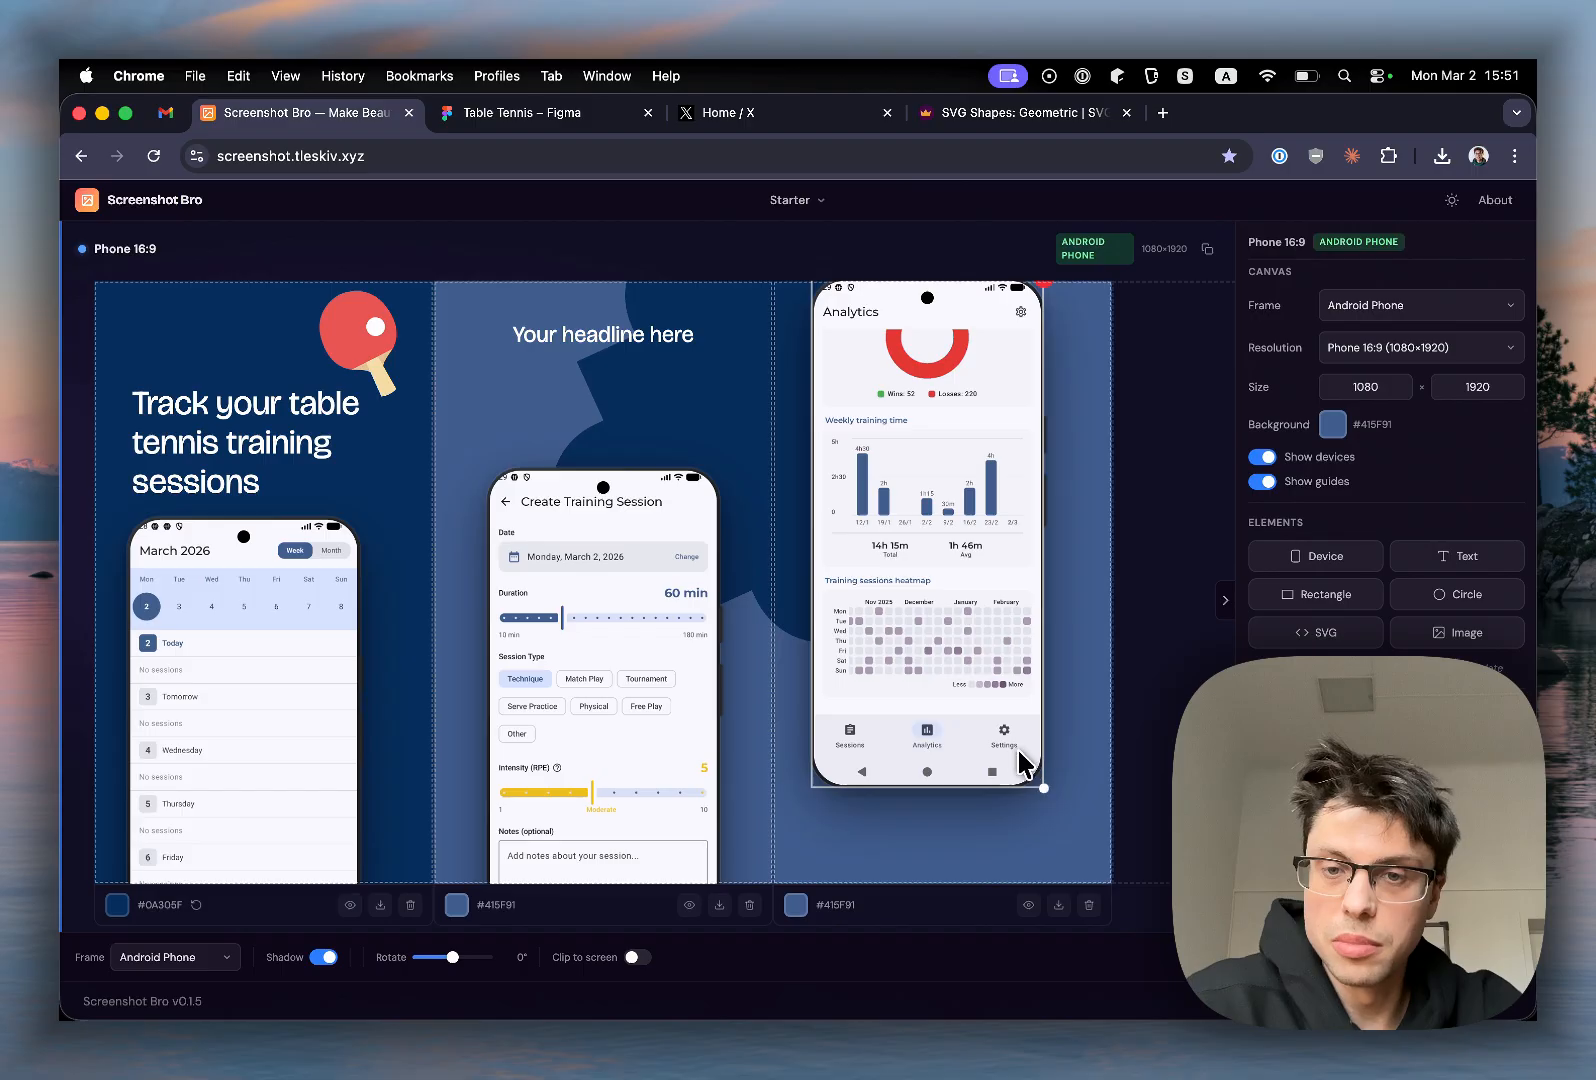
left_click_drag(1043, 787, 1012, 750)
left_click_drag(994, 680, 1122, 856)
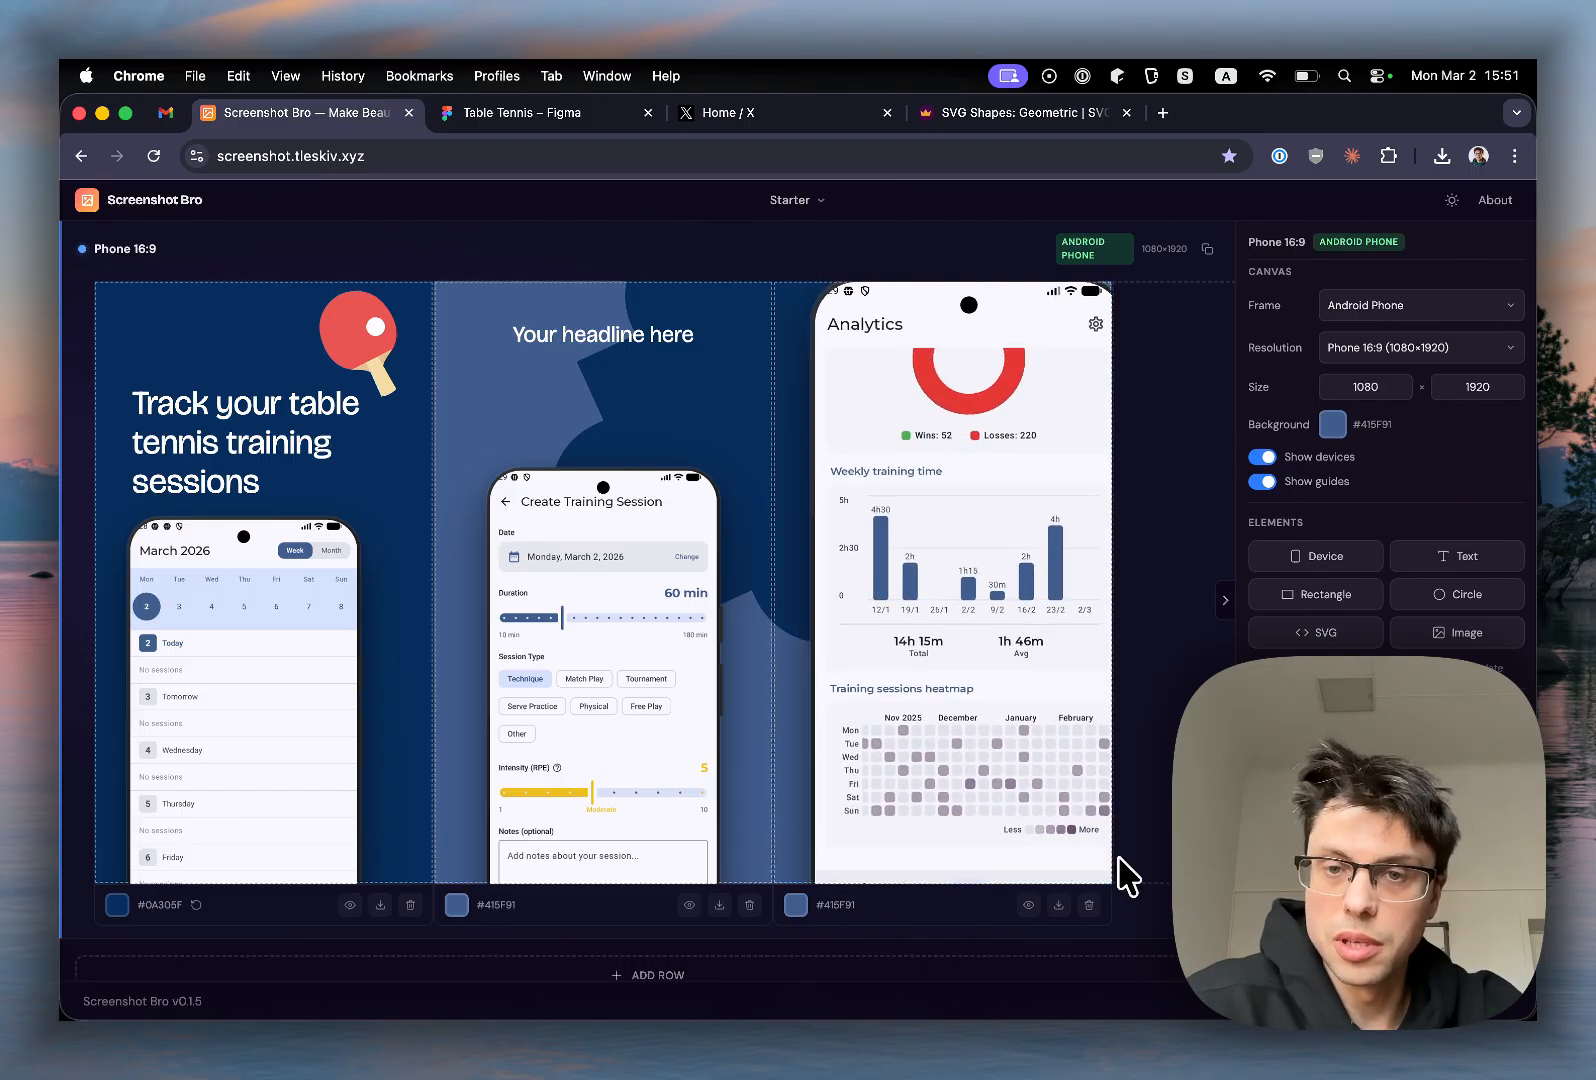
left_click_drag(1015, 517, 997, 633)
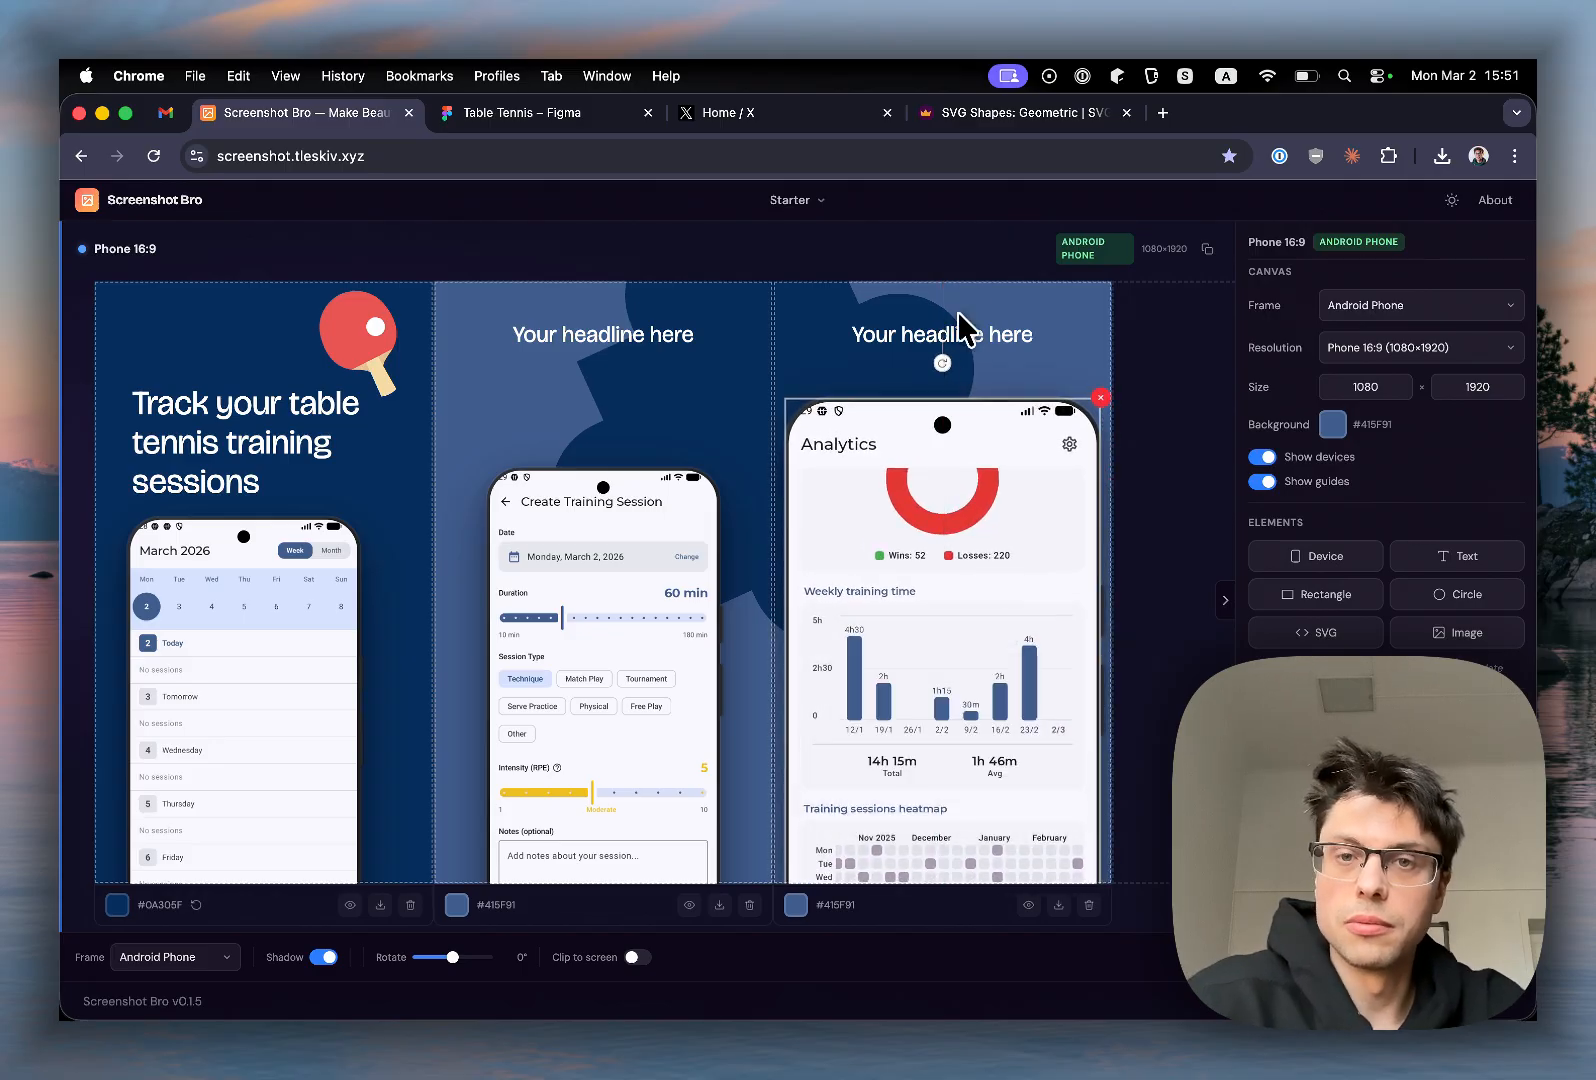
Step: Replace the third screenshot's headline text with "Analytics"
left_click(958, 340)
double_click(953, 339)
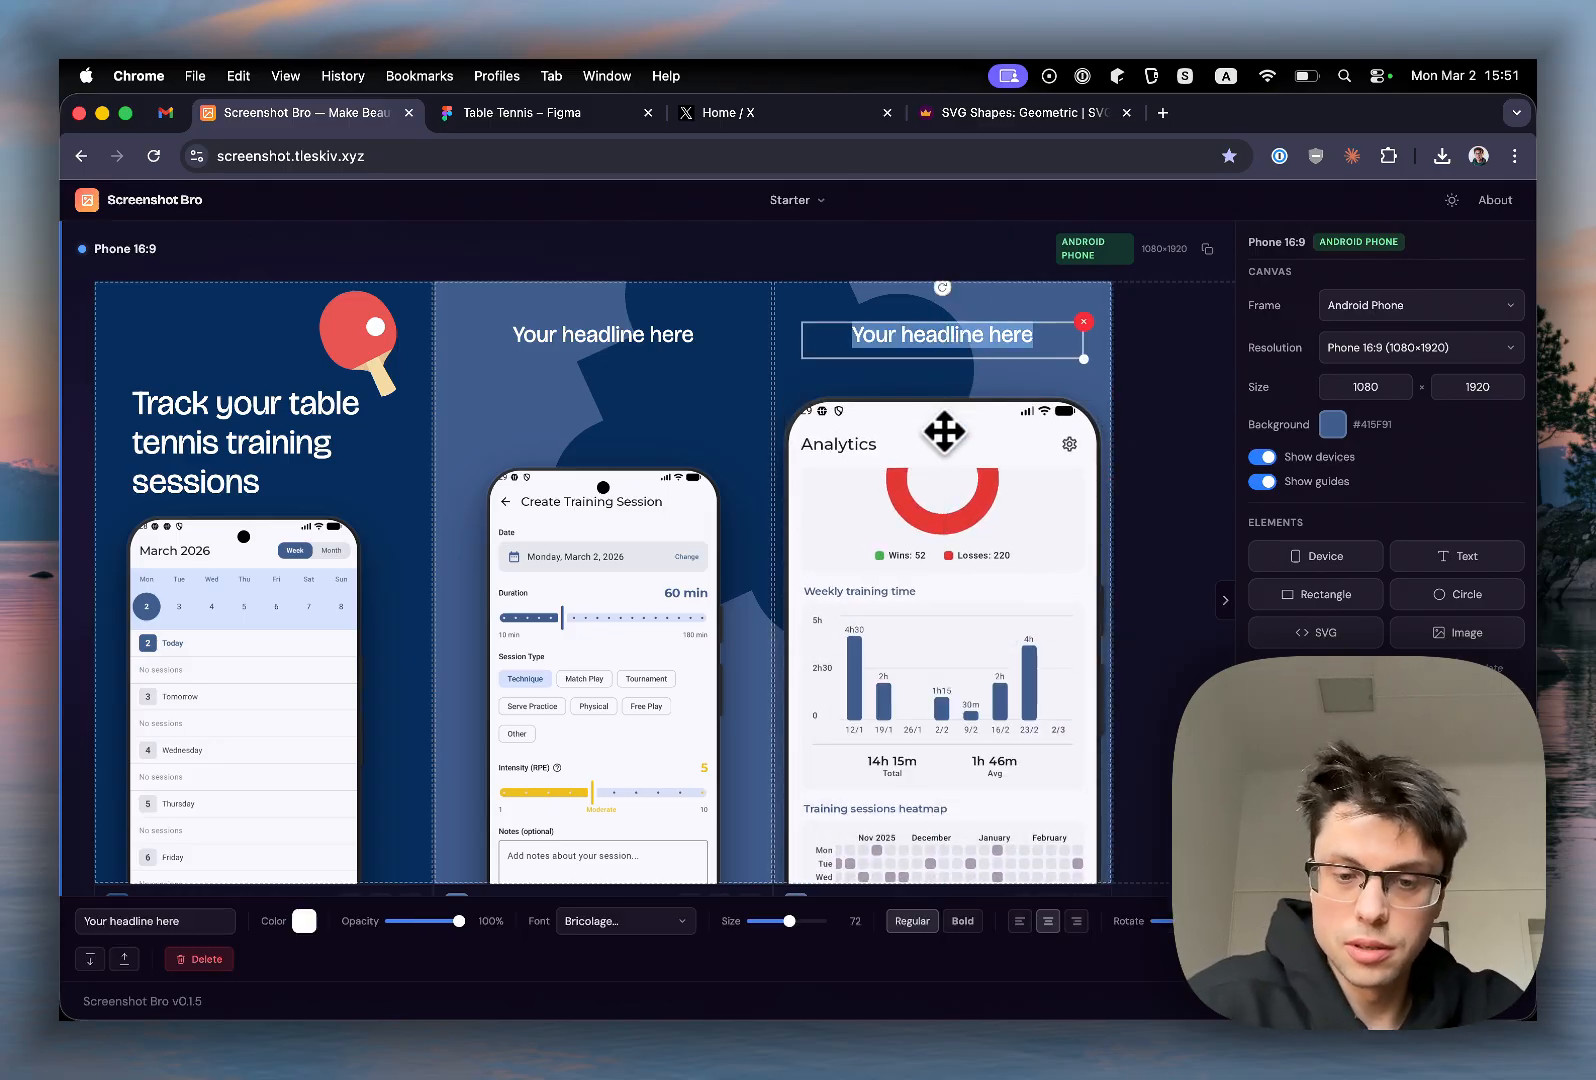
type("Ana")
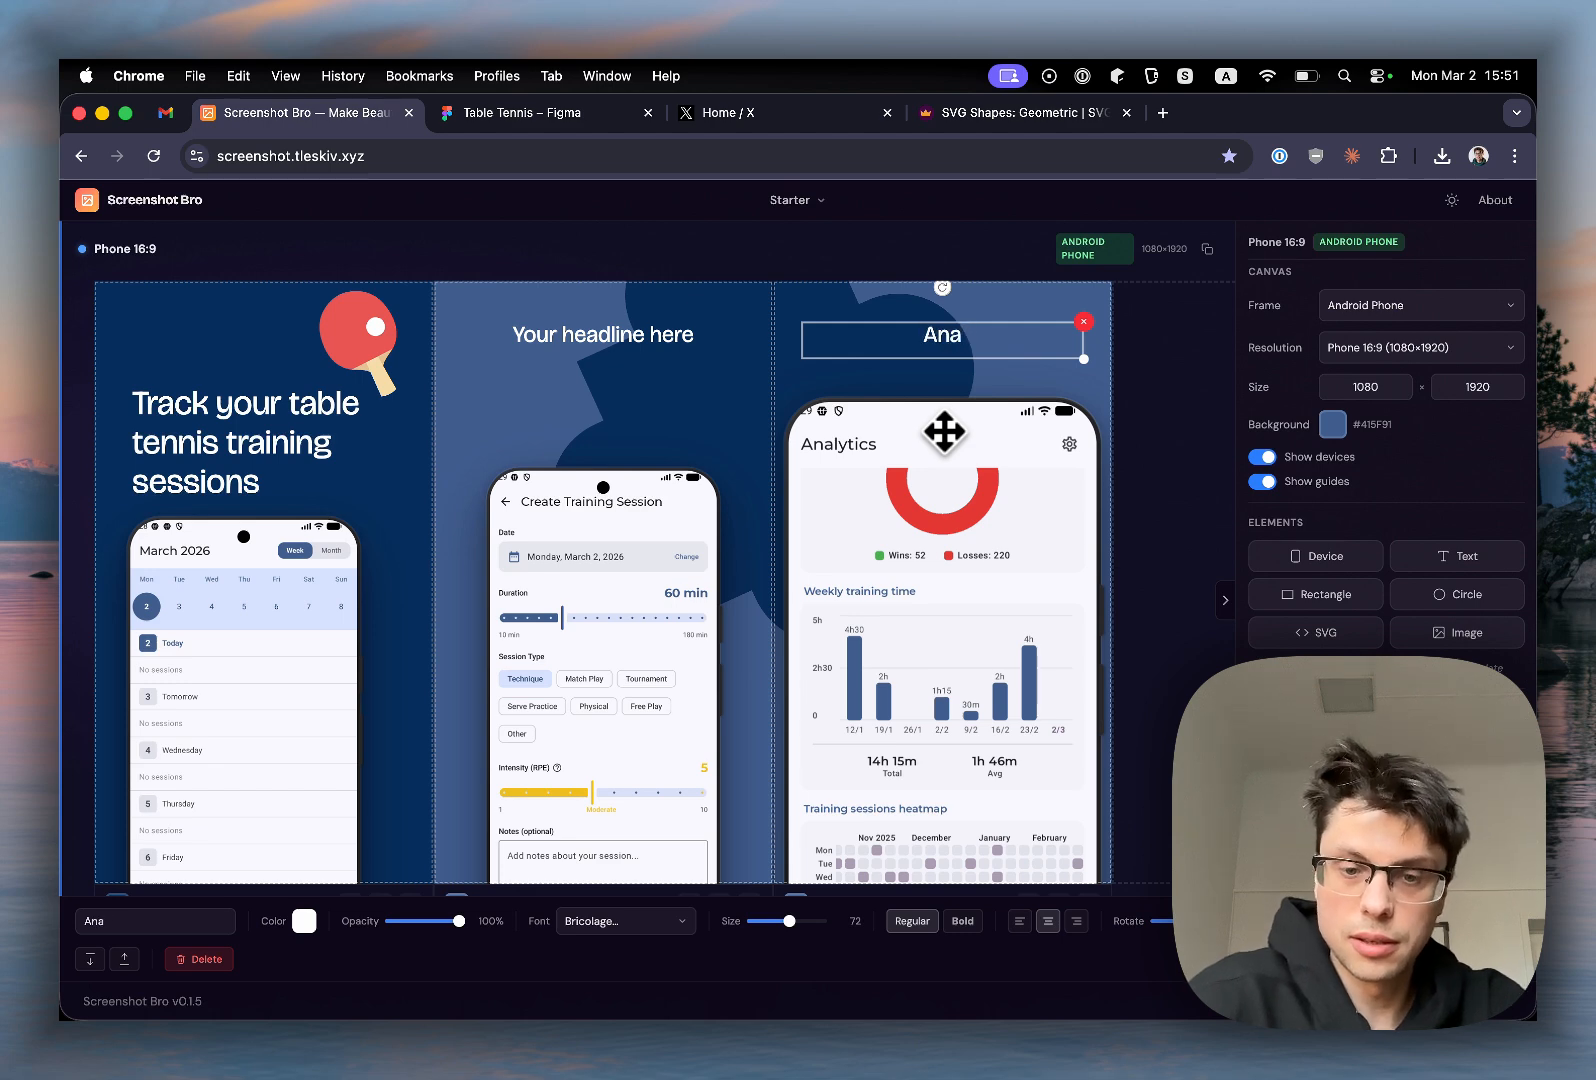
type("lytics")
left_click(955, 366)
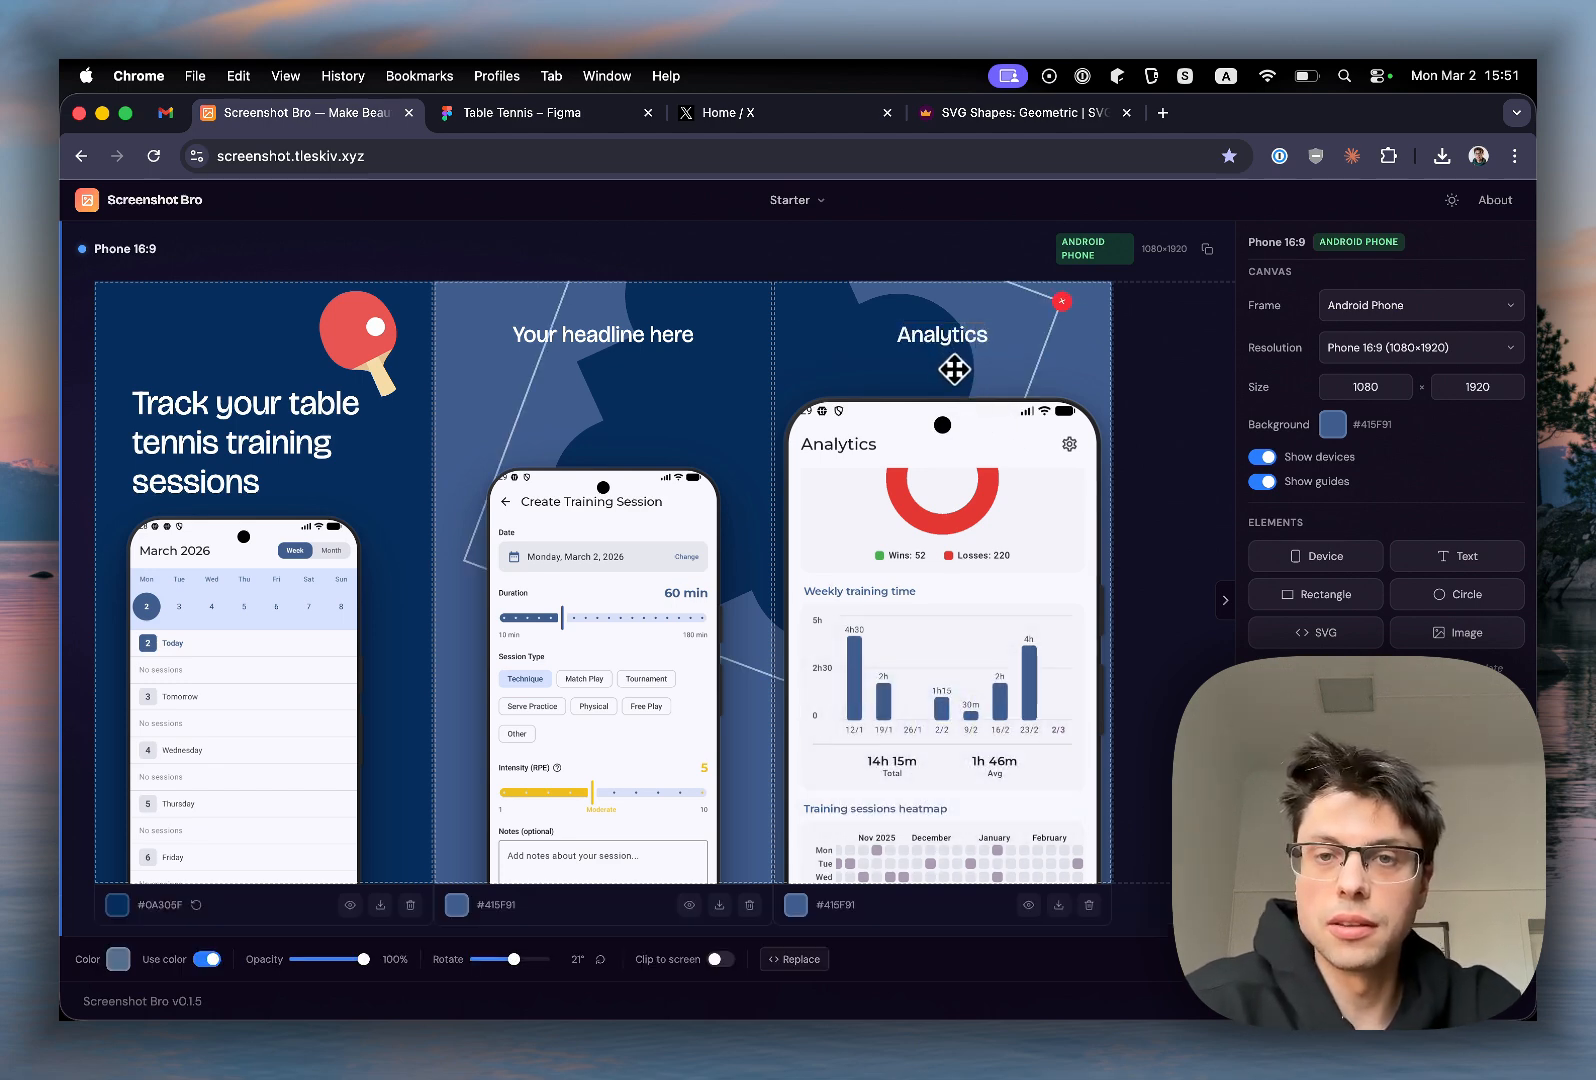
Step: Nudge the Analytics headline slightly down and set its font size to 120
left_click(961, 351)
left_click_drag(970, 337, 971, 343)
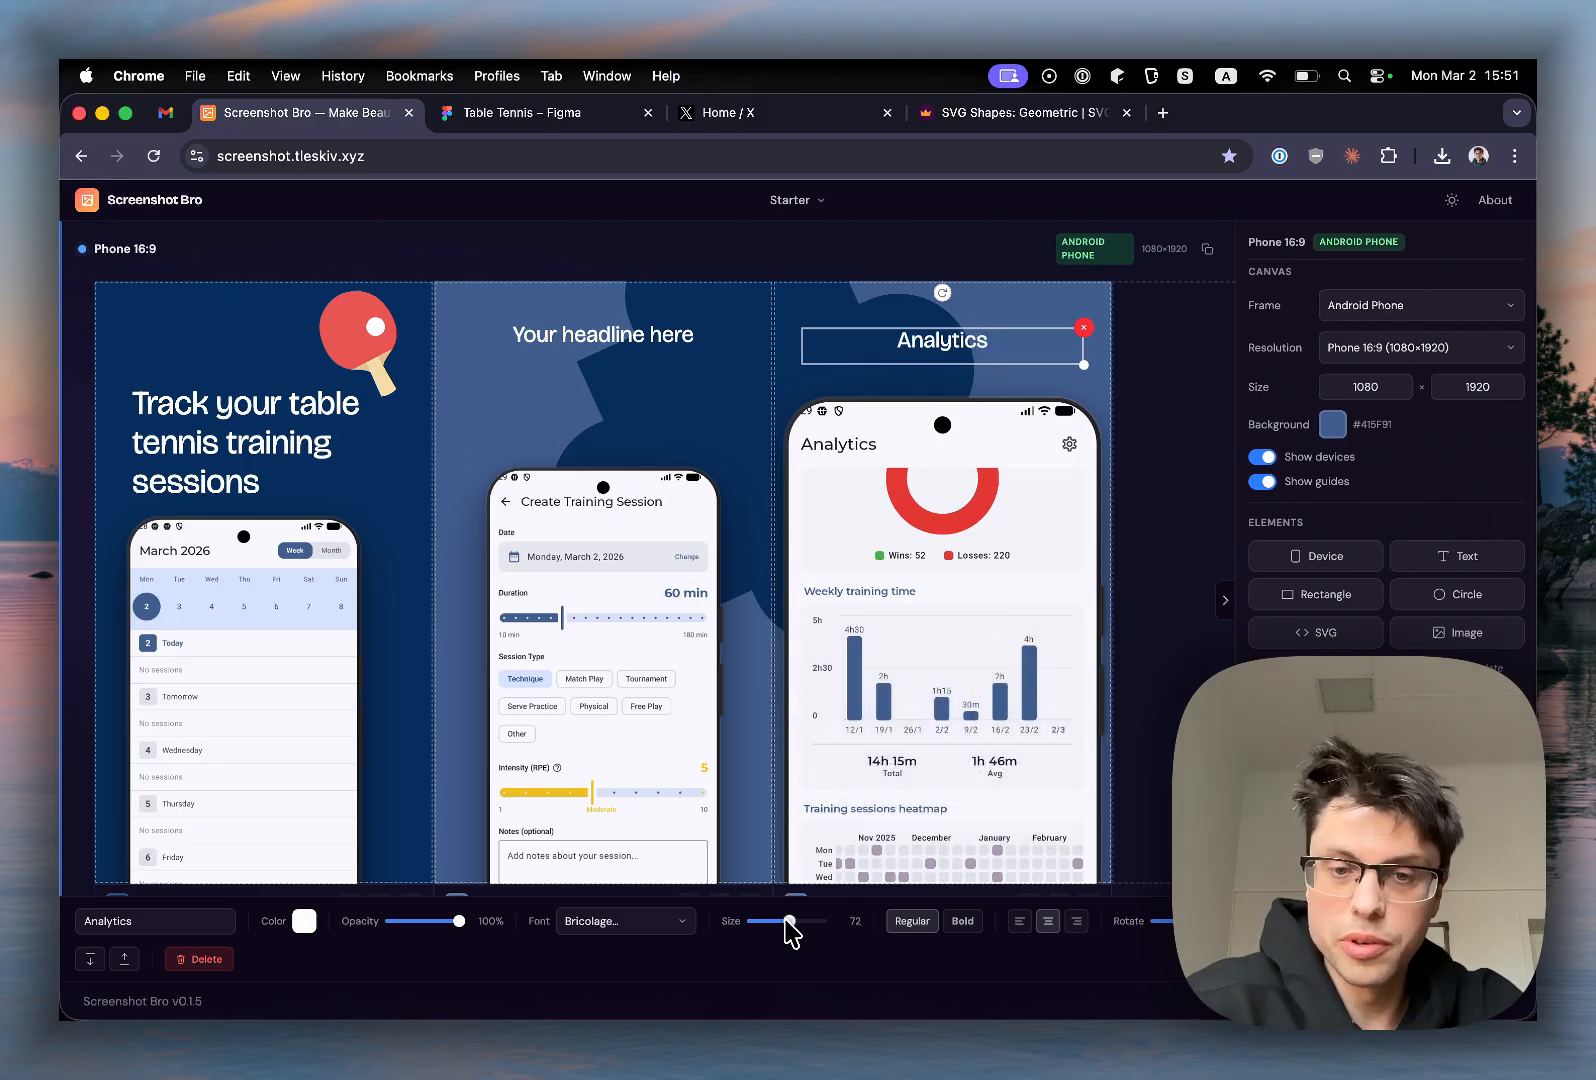
left_click_drag(796, 921, 821, 921)
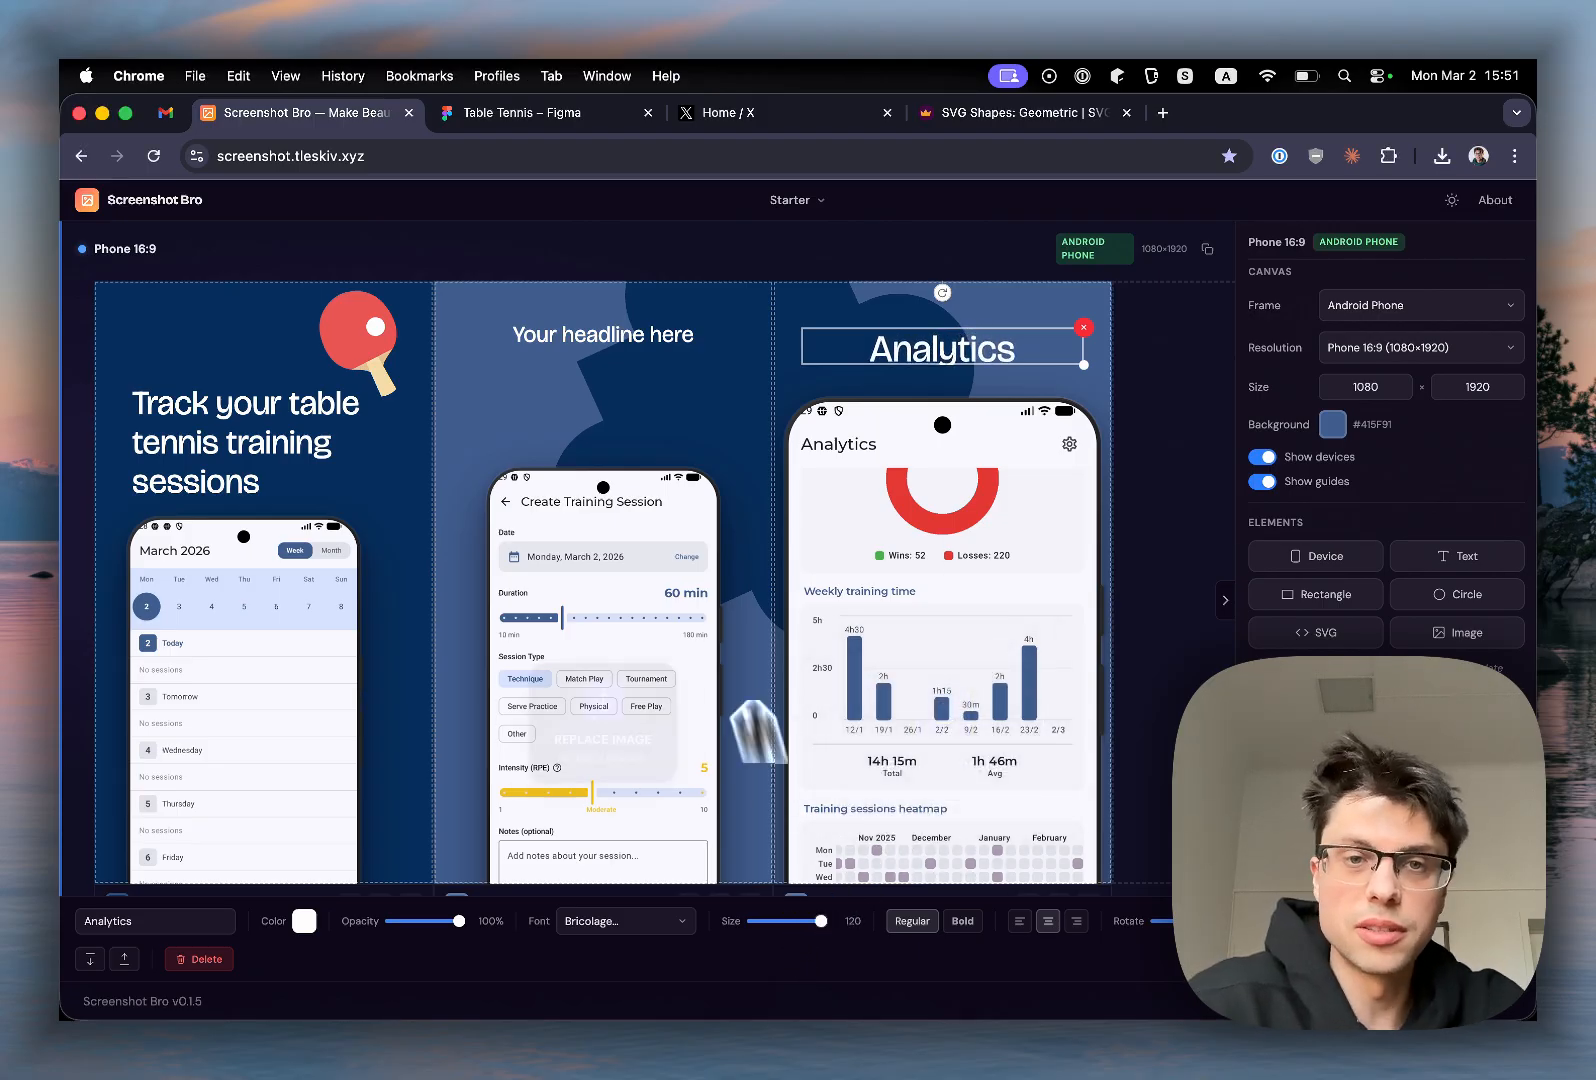
Step: Move the second screenshot's device up to just below its headline, keeping it horizontally centred
left_click(666, 328)
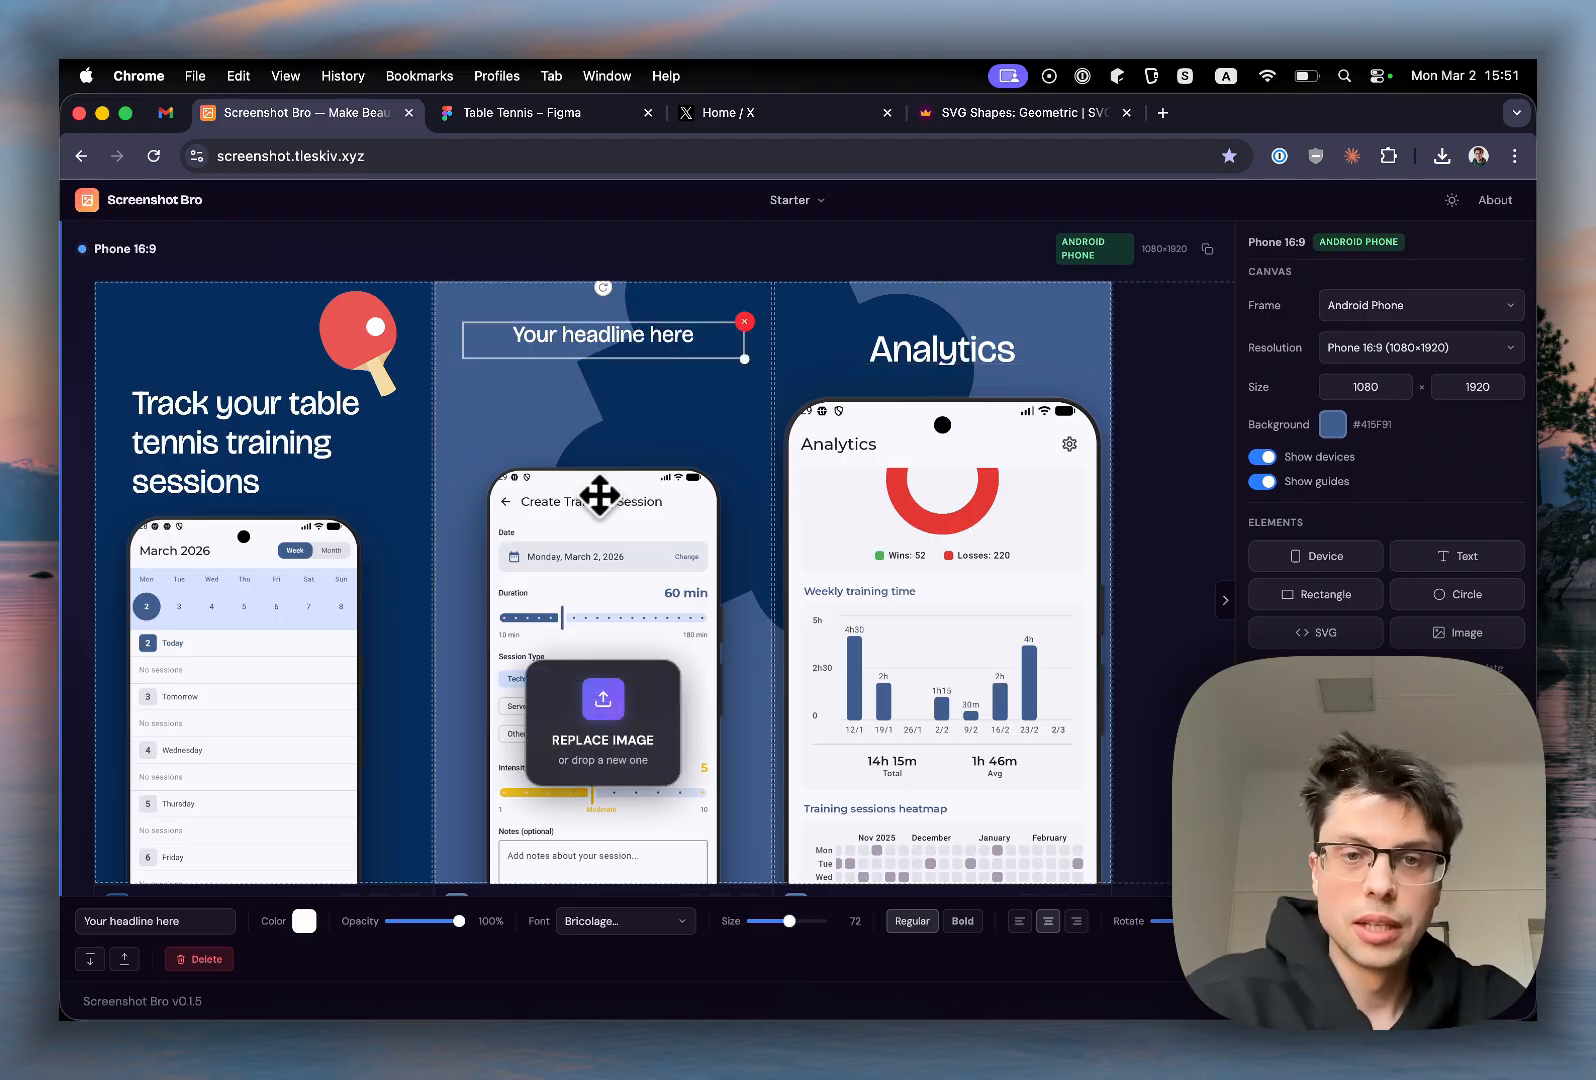
left_click_drag(590, 512, 584, 452)
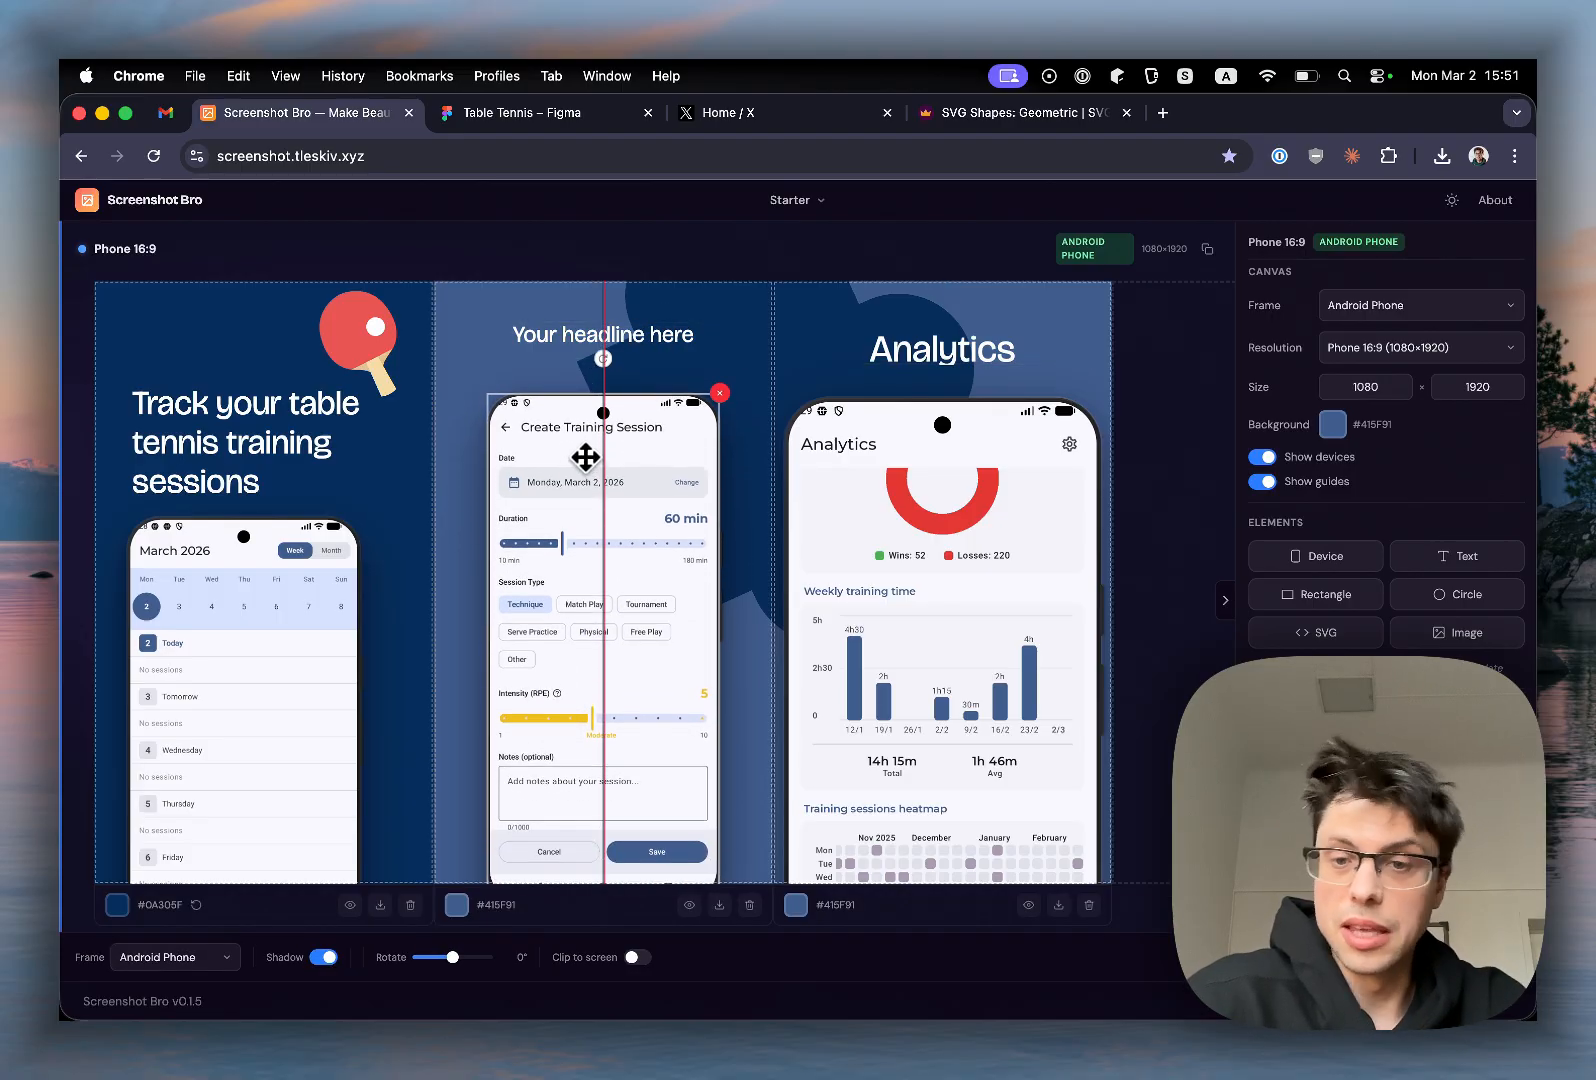
left_click(672, 376)
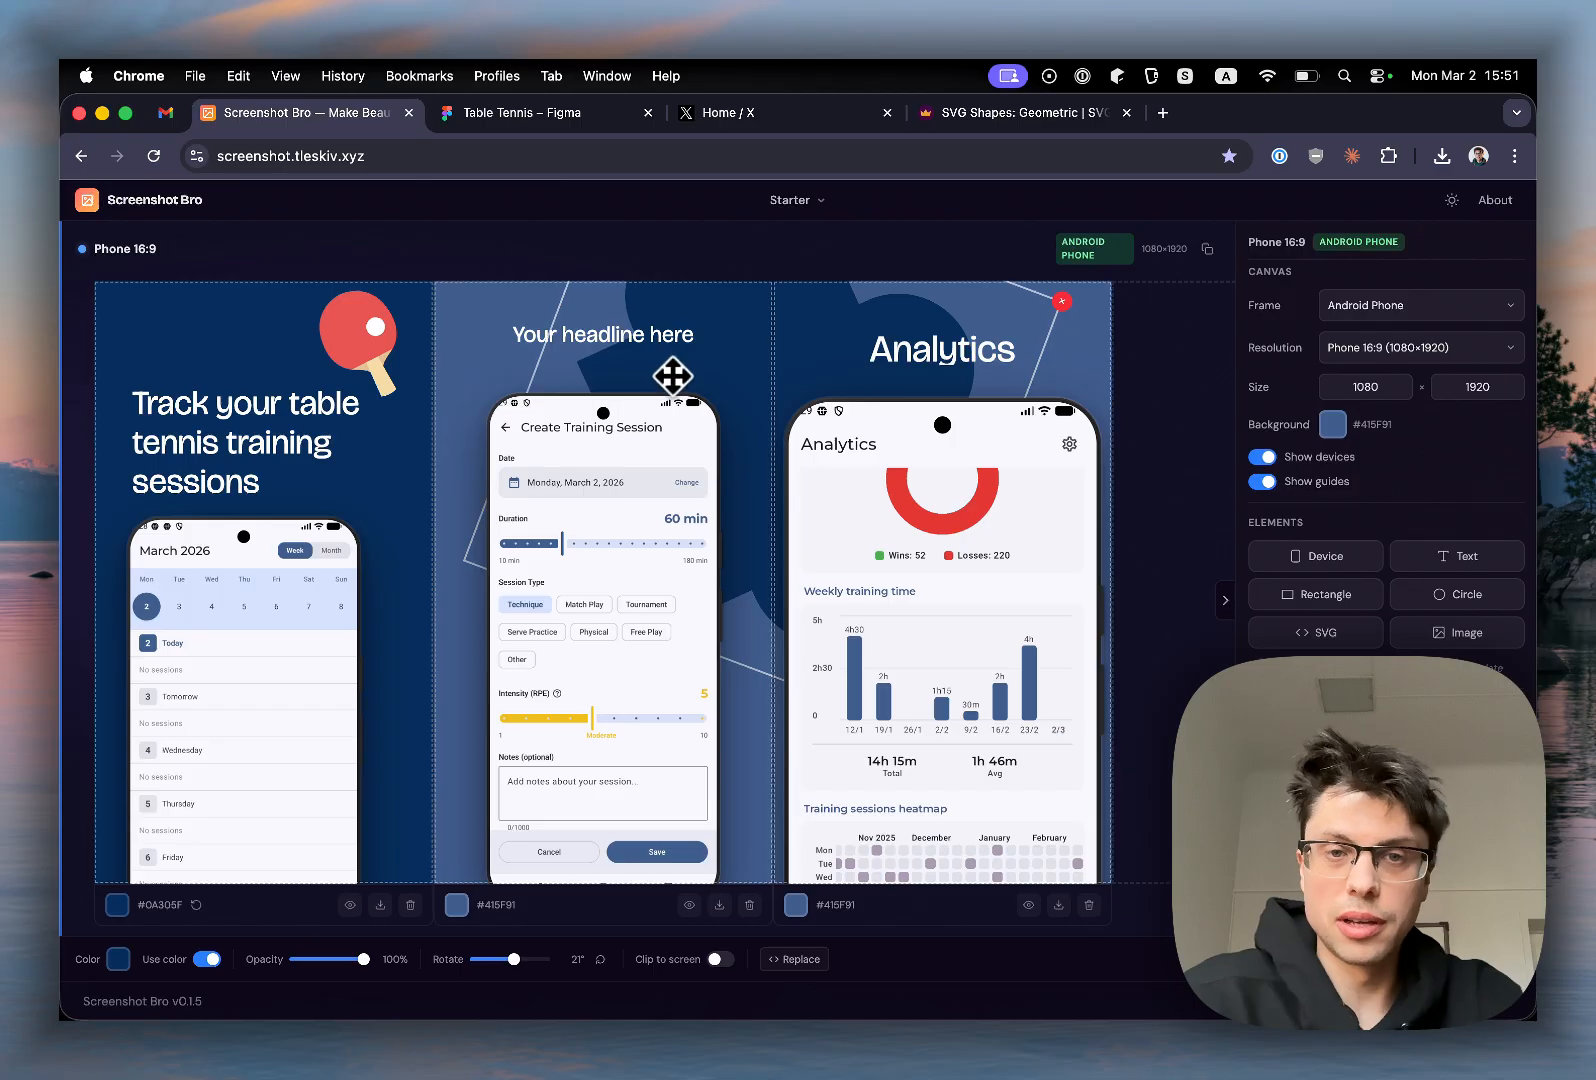
left_click(475, 294)
Step: Add a new row below the Android phone row and extend it to three screenshots
scroll(560, 512, "down", 1)
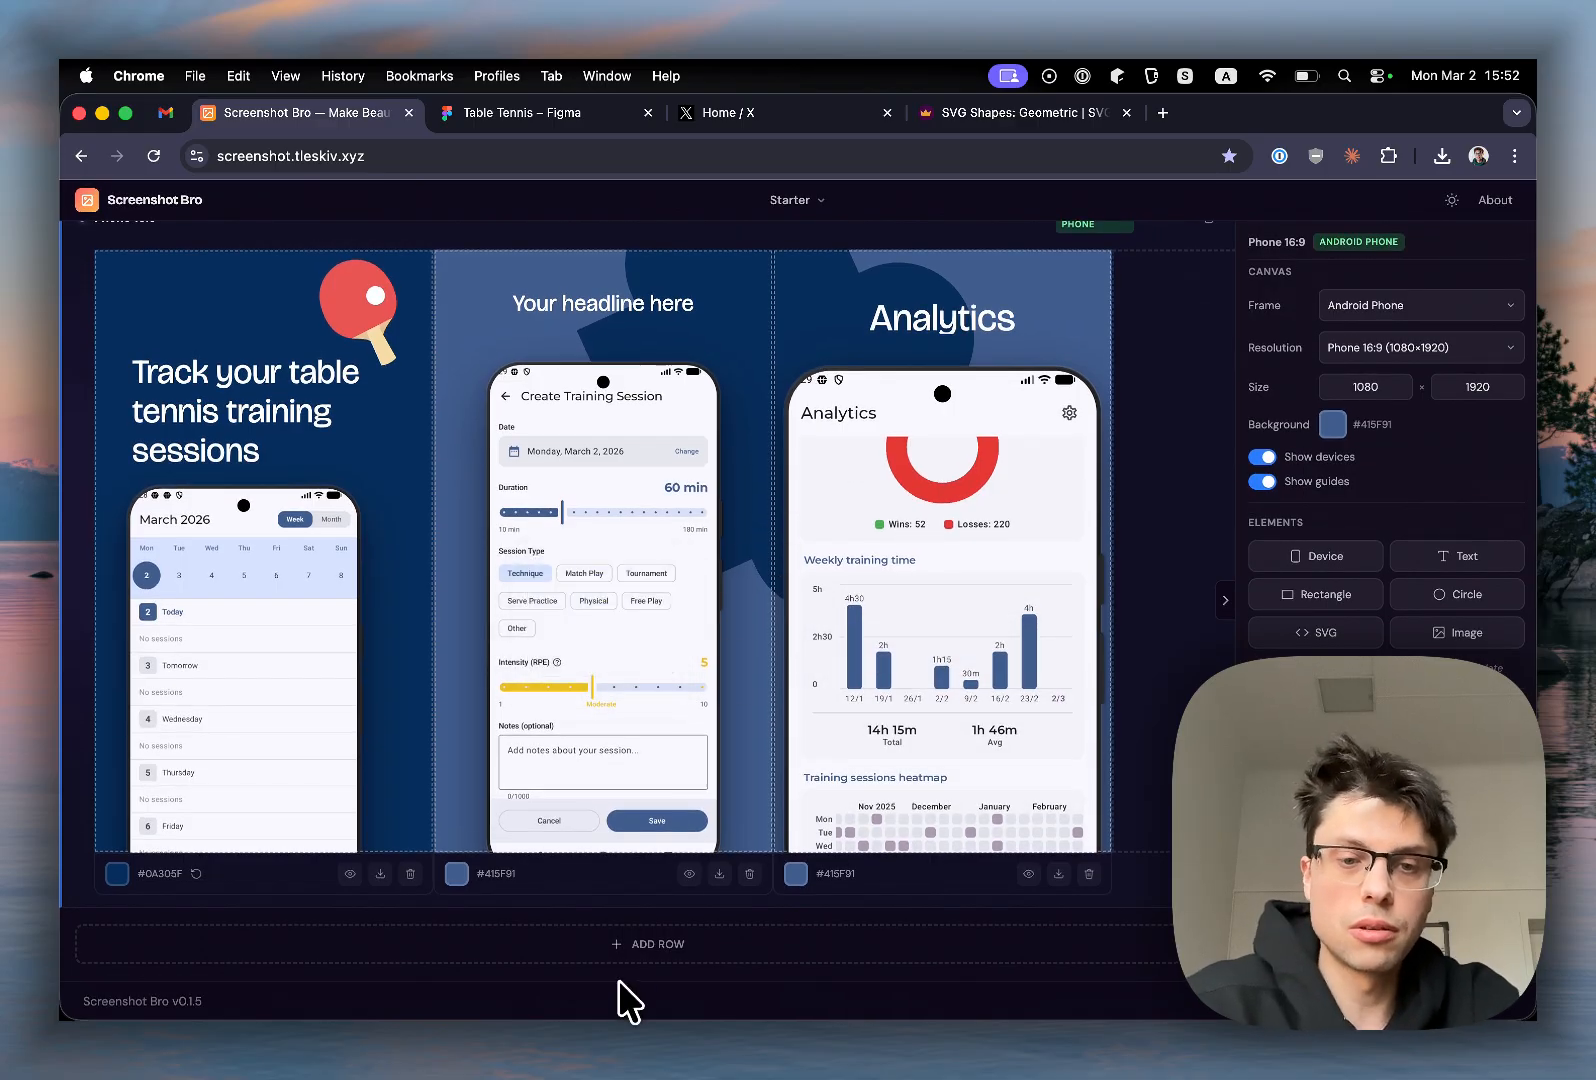
left_click(658, 952)
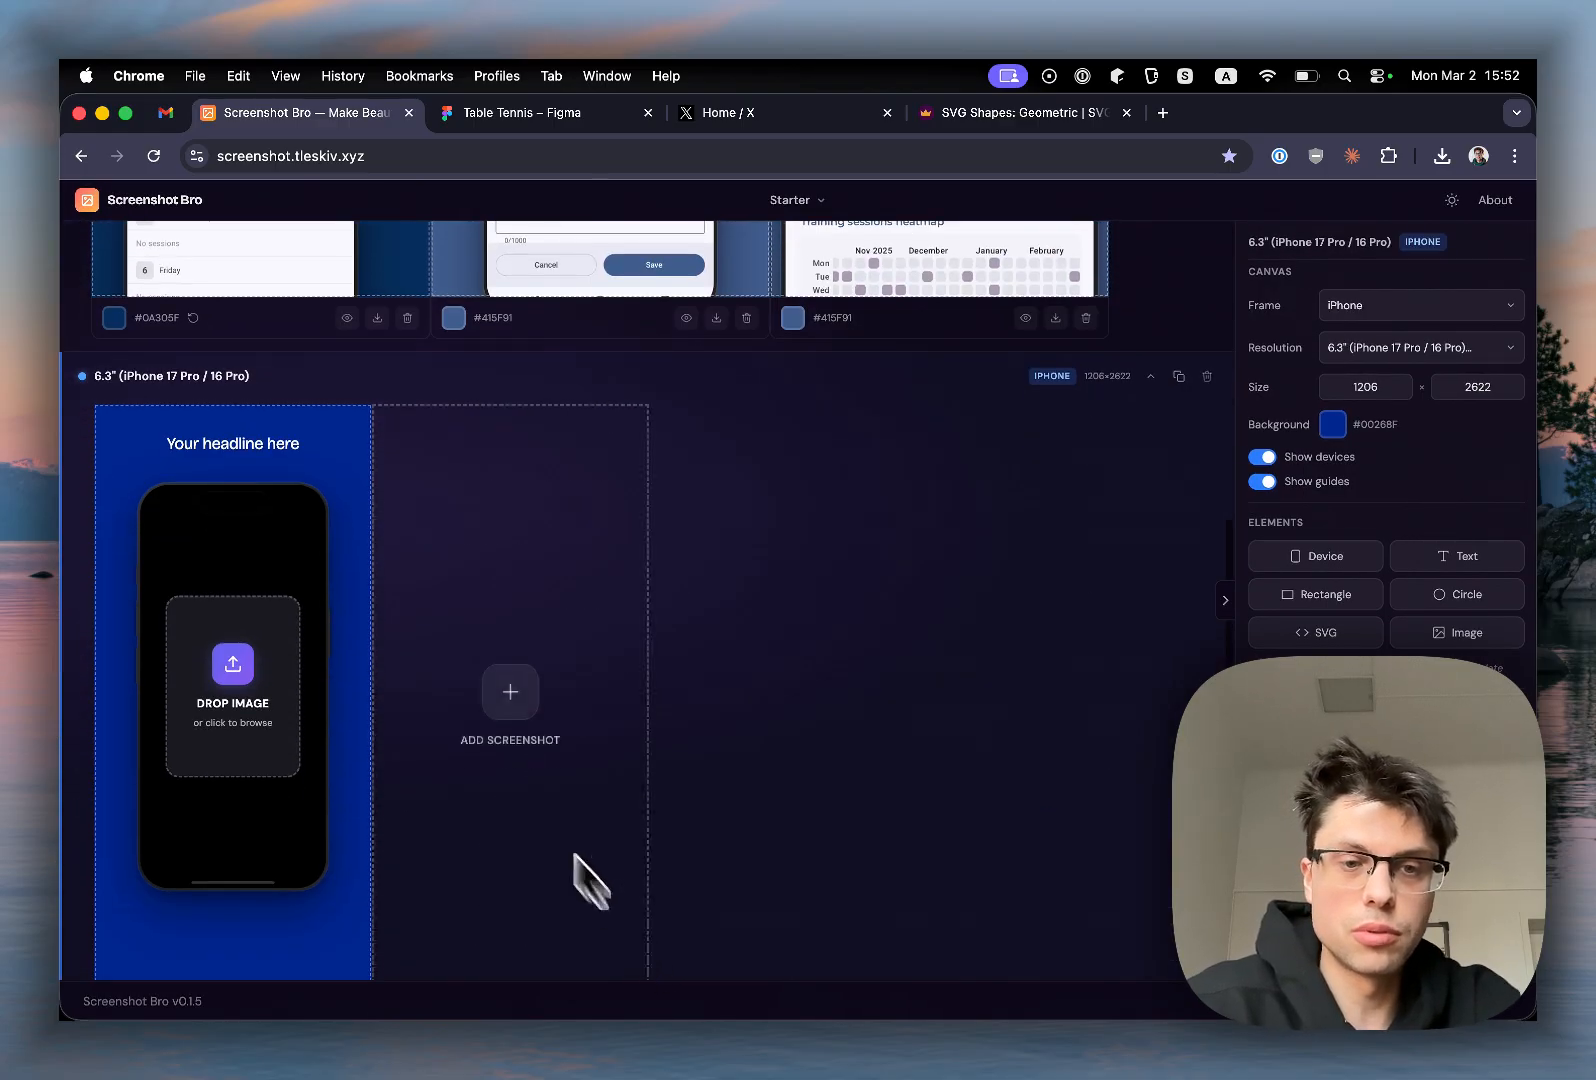
left_click(500, 738)
left_click(787, 691)
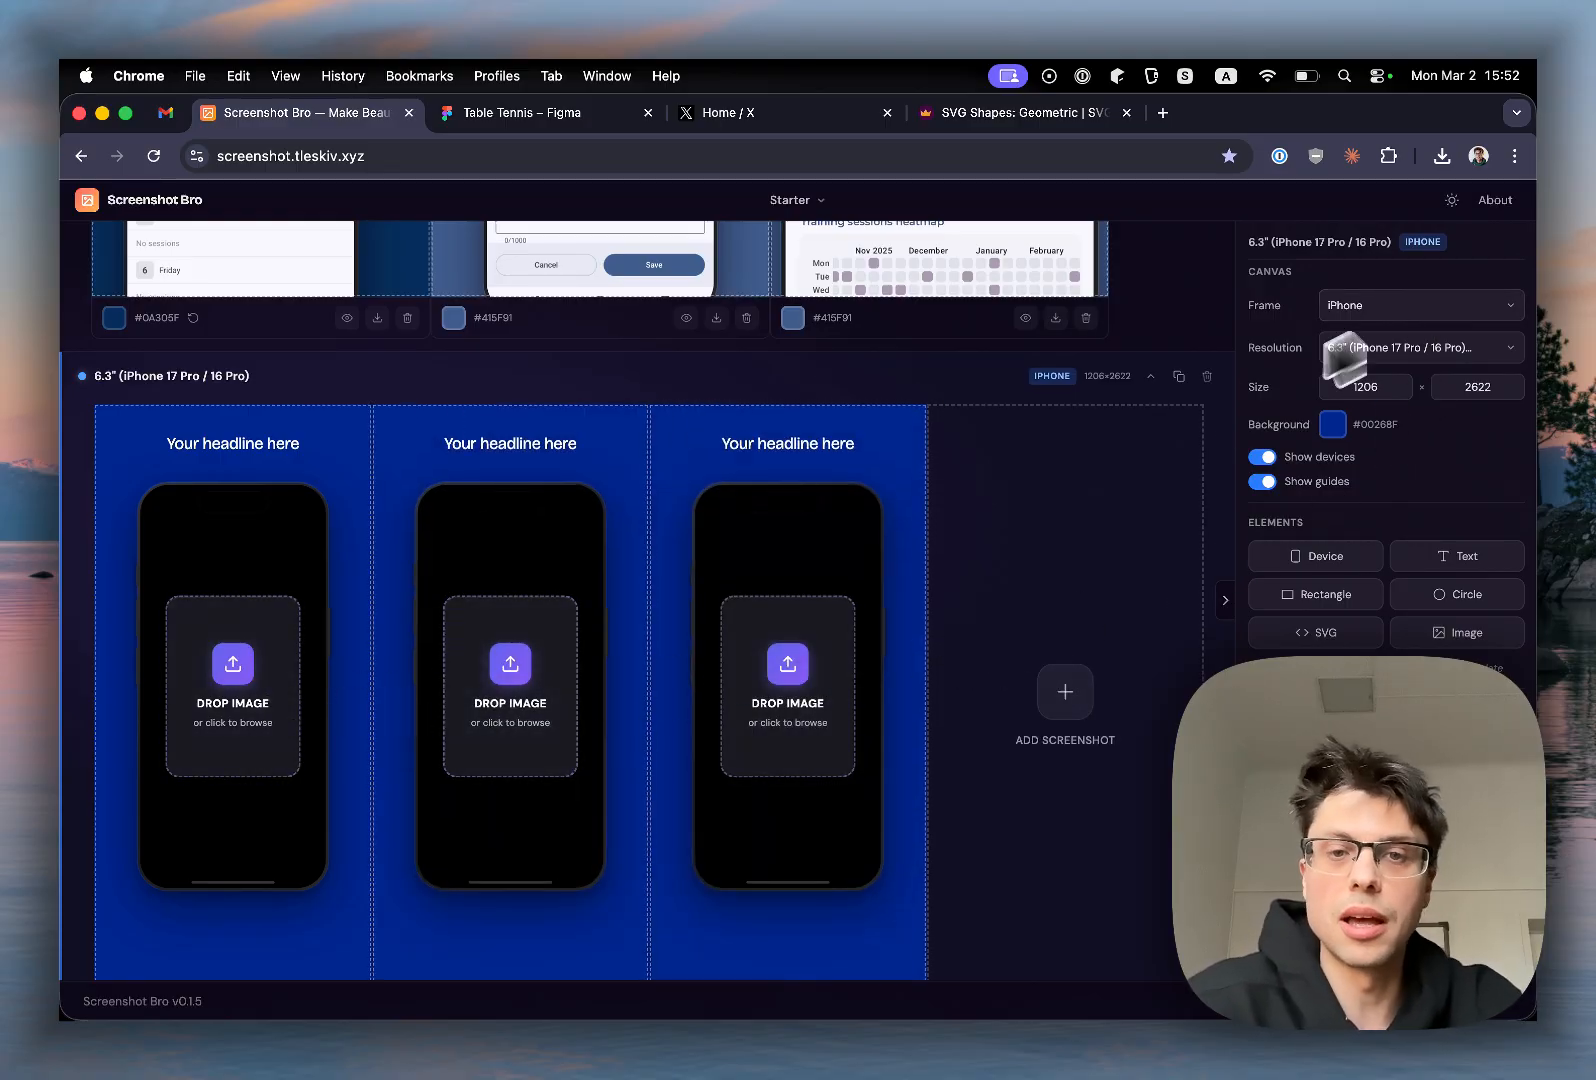
Step: In the Android phone row, move the second screenshot's device down to leave more space below its headline
scroll(381, 520, "up", 5)
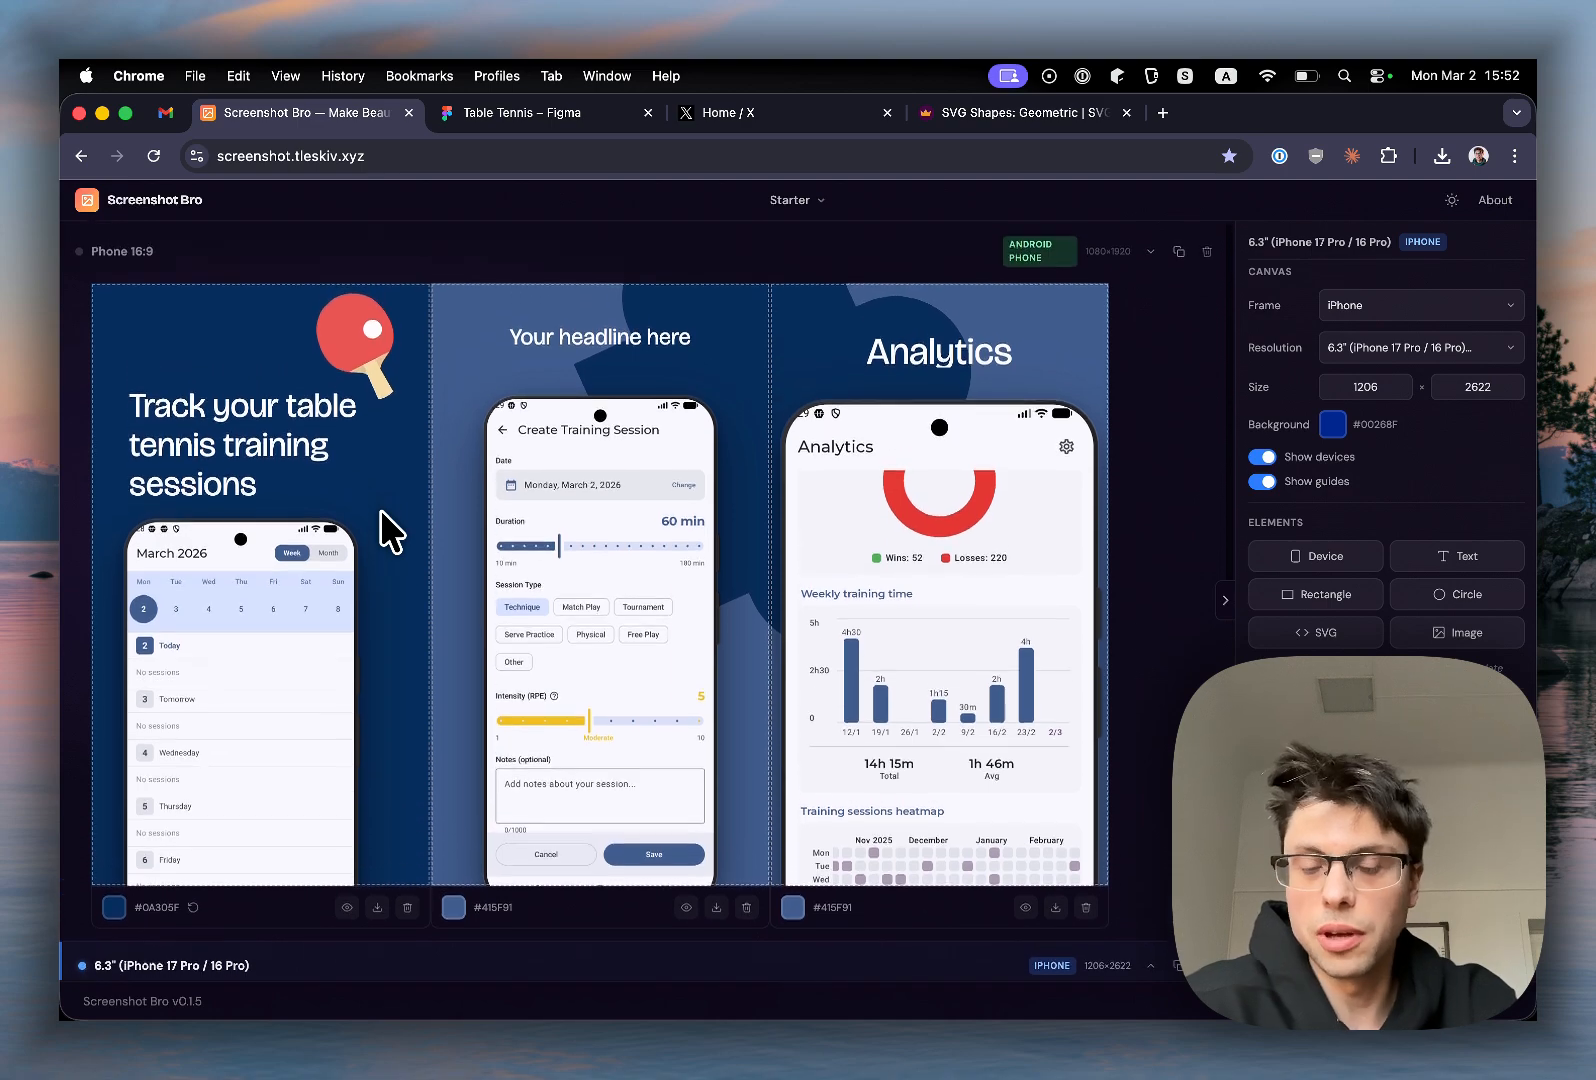
scroll(381, 510, "down", 2)
scroll(381, 510, "up", 3)
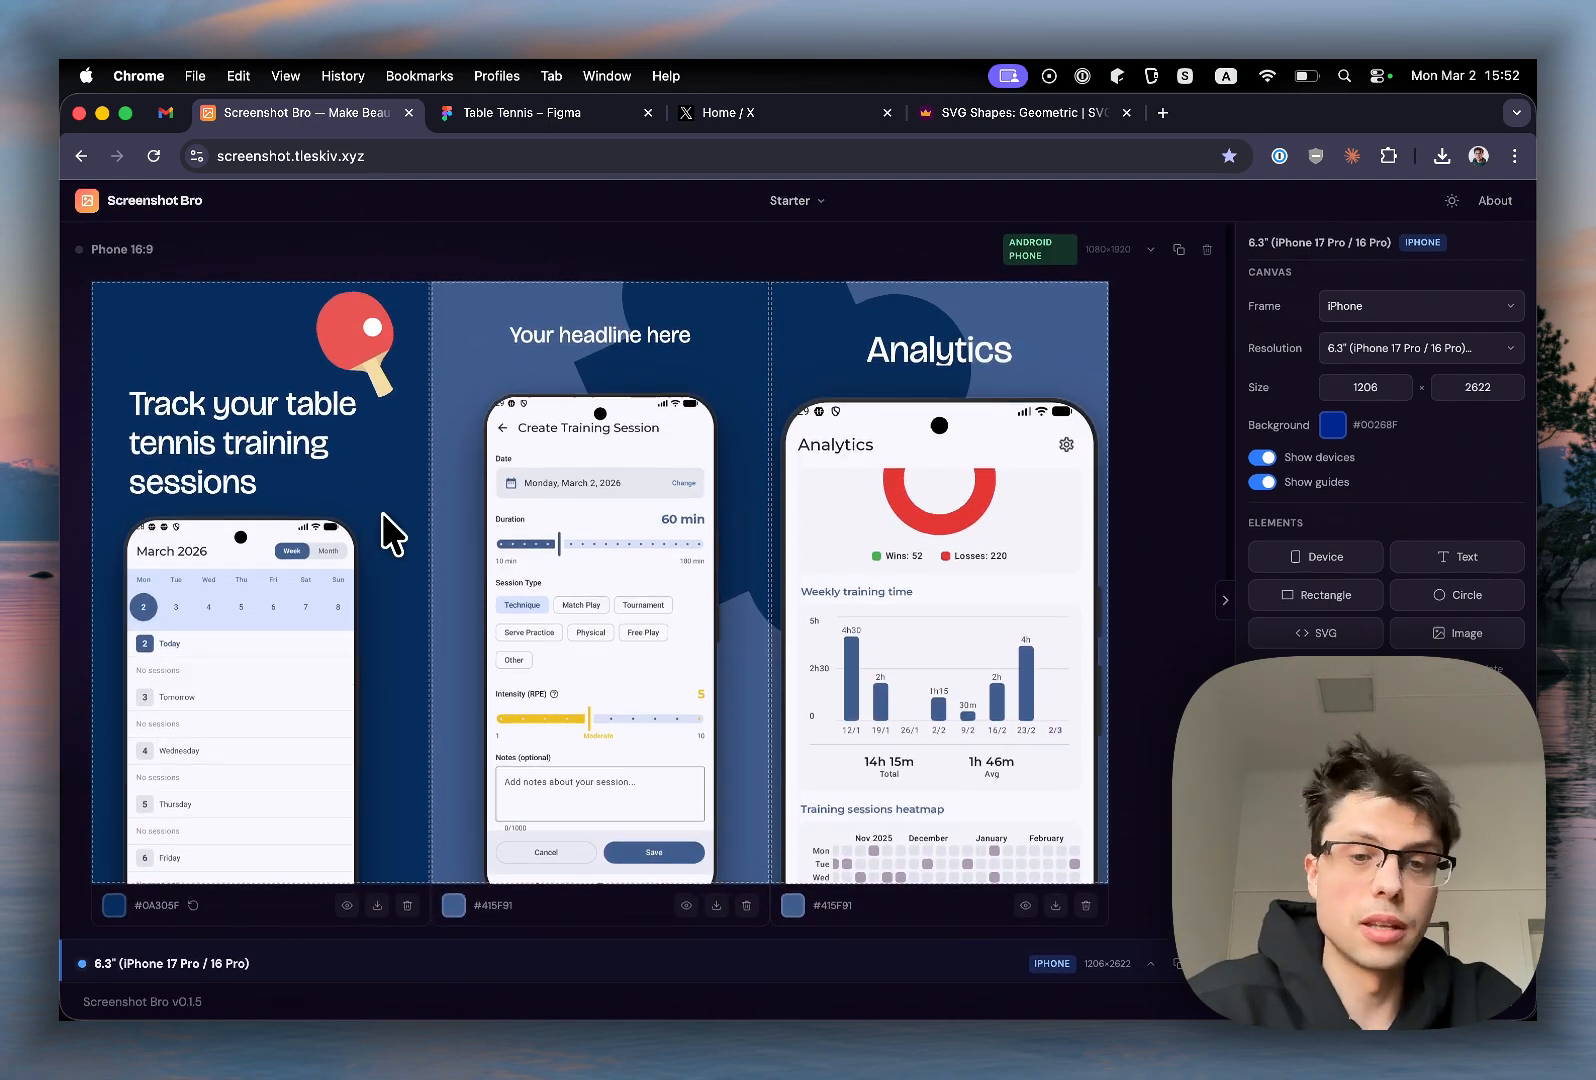
left_click(592, 435)
left_click_drag(592, 435, 598, 490)
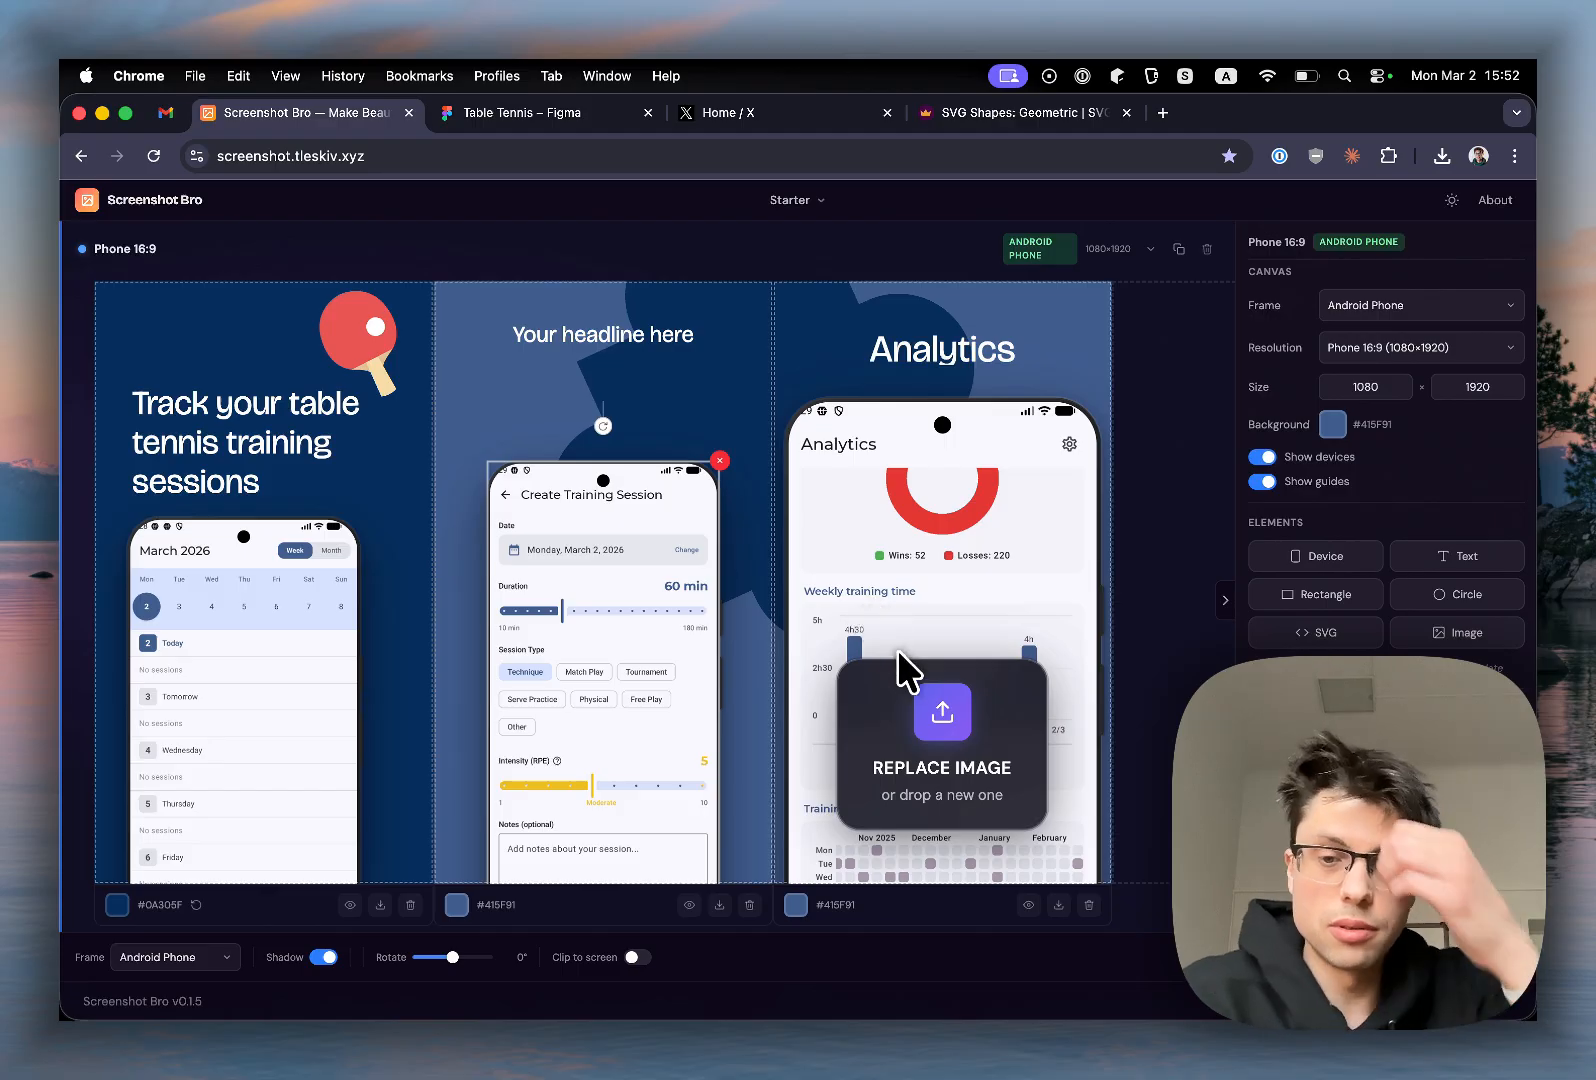
Step: Export all the screenshots and save the archive as screenshots in the demo folder on the Desktop
left_click(645, 252)
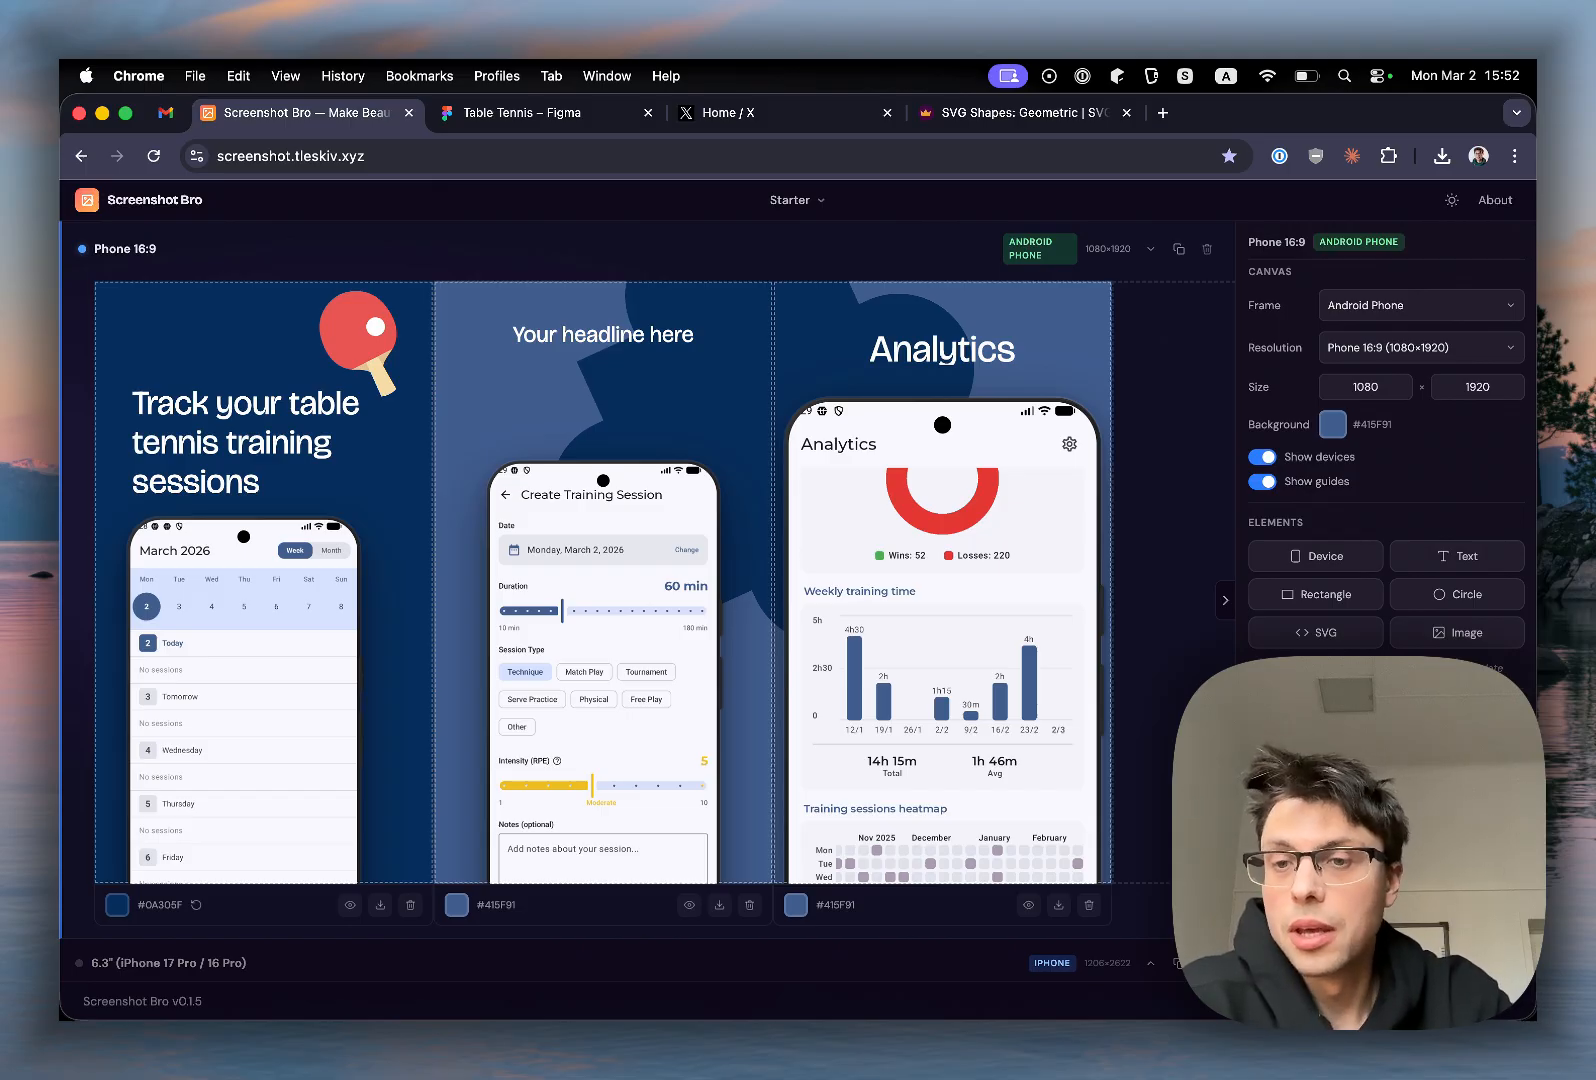
mouse_move(884, 432)
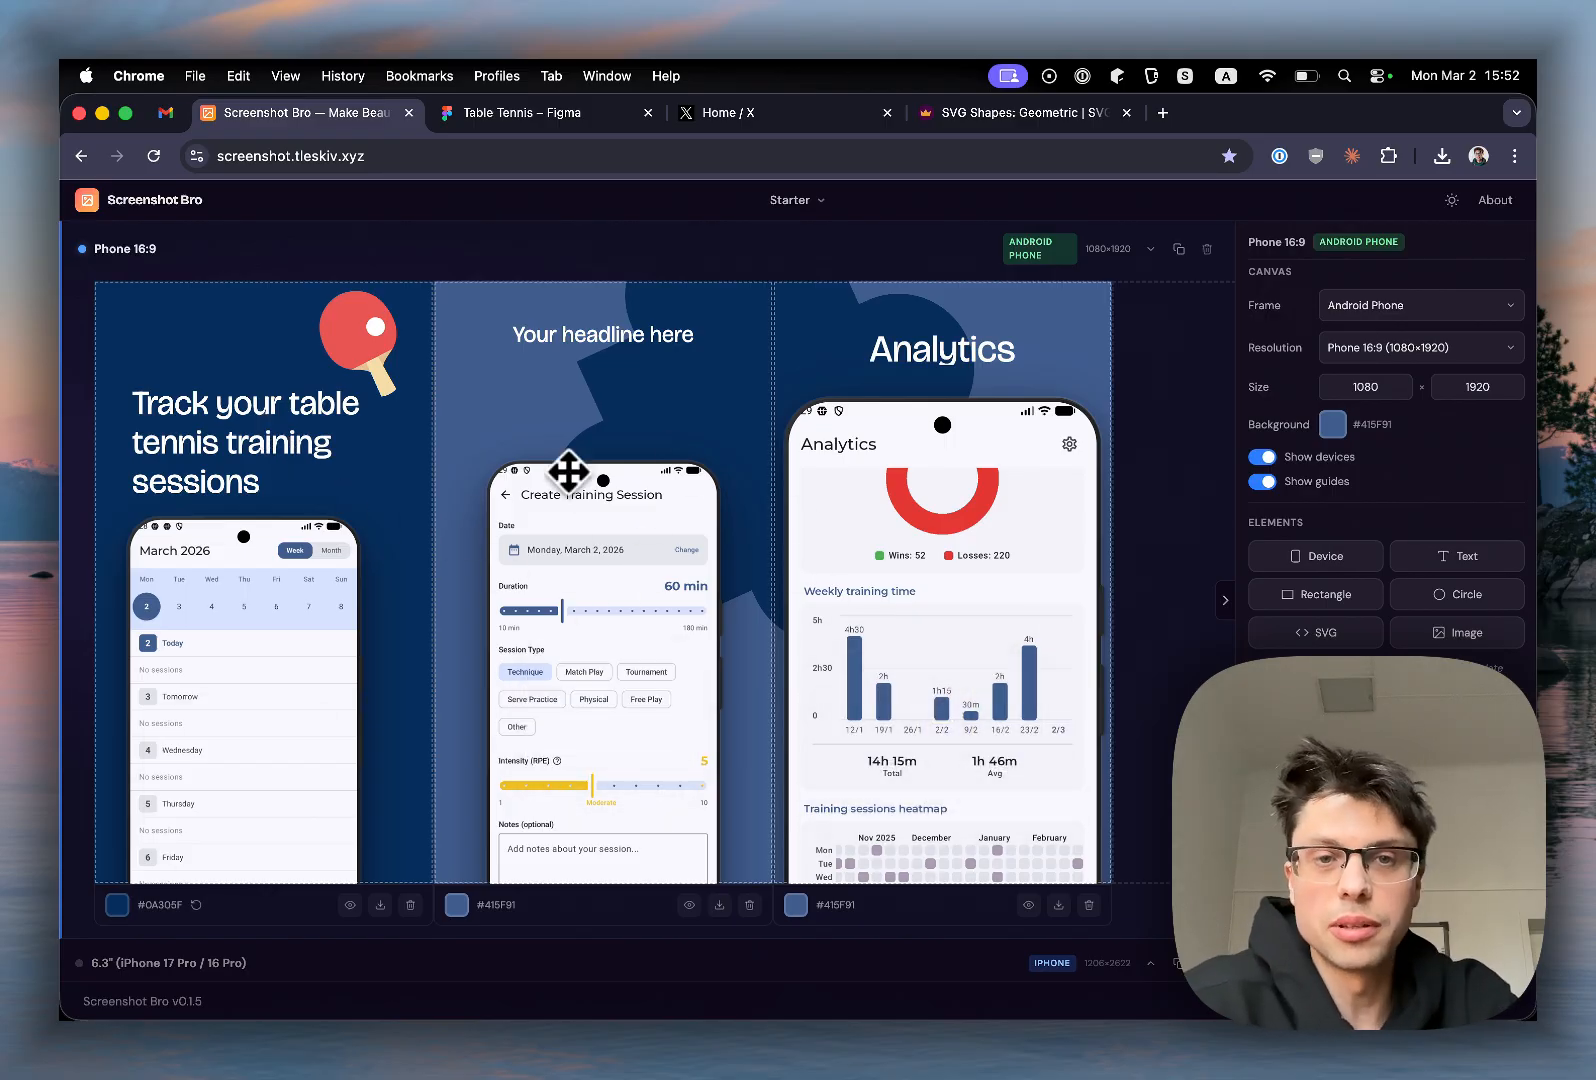
mouse_move(933, 513)
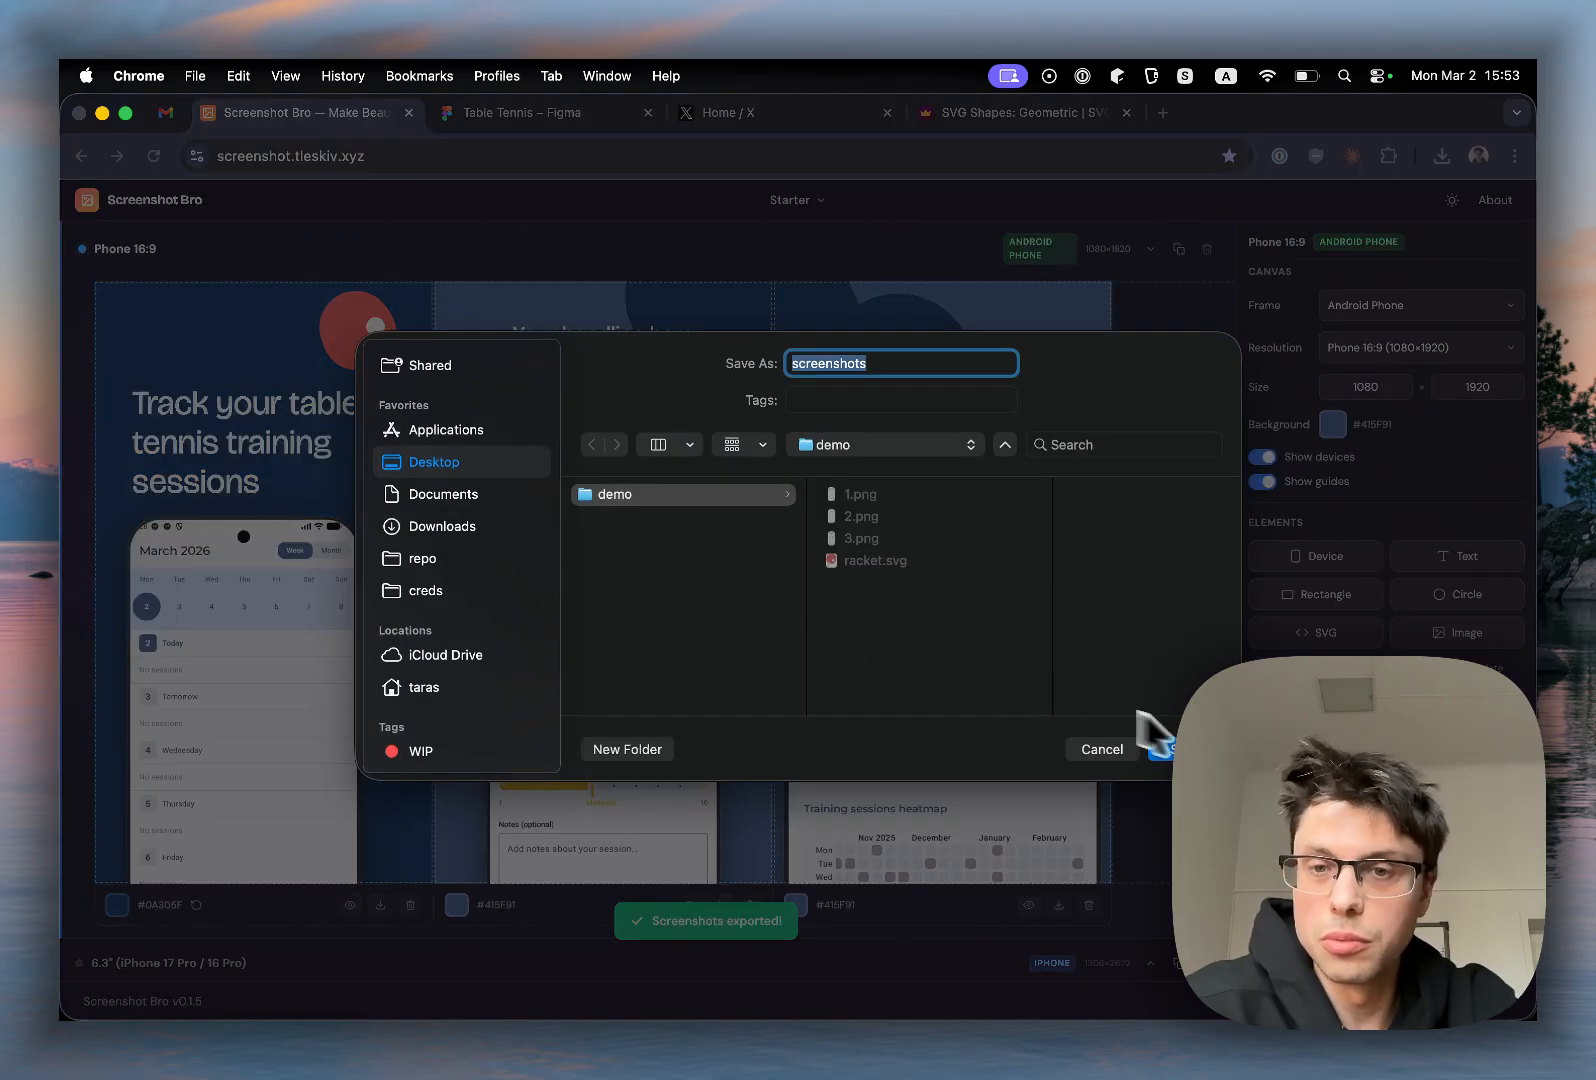
left_click(1166, 752)
left_click(1177, 657)
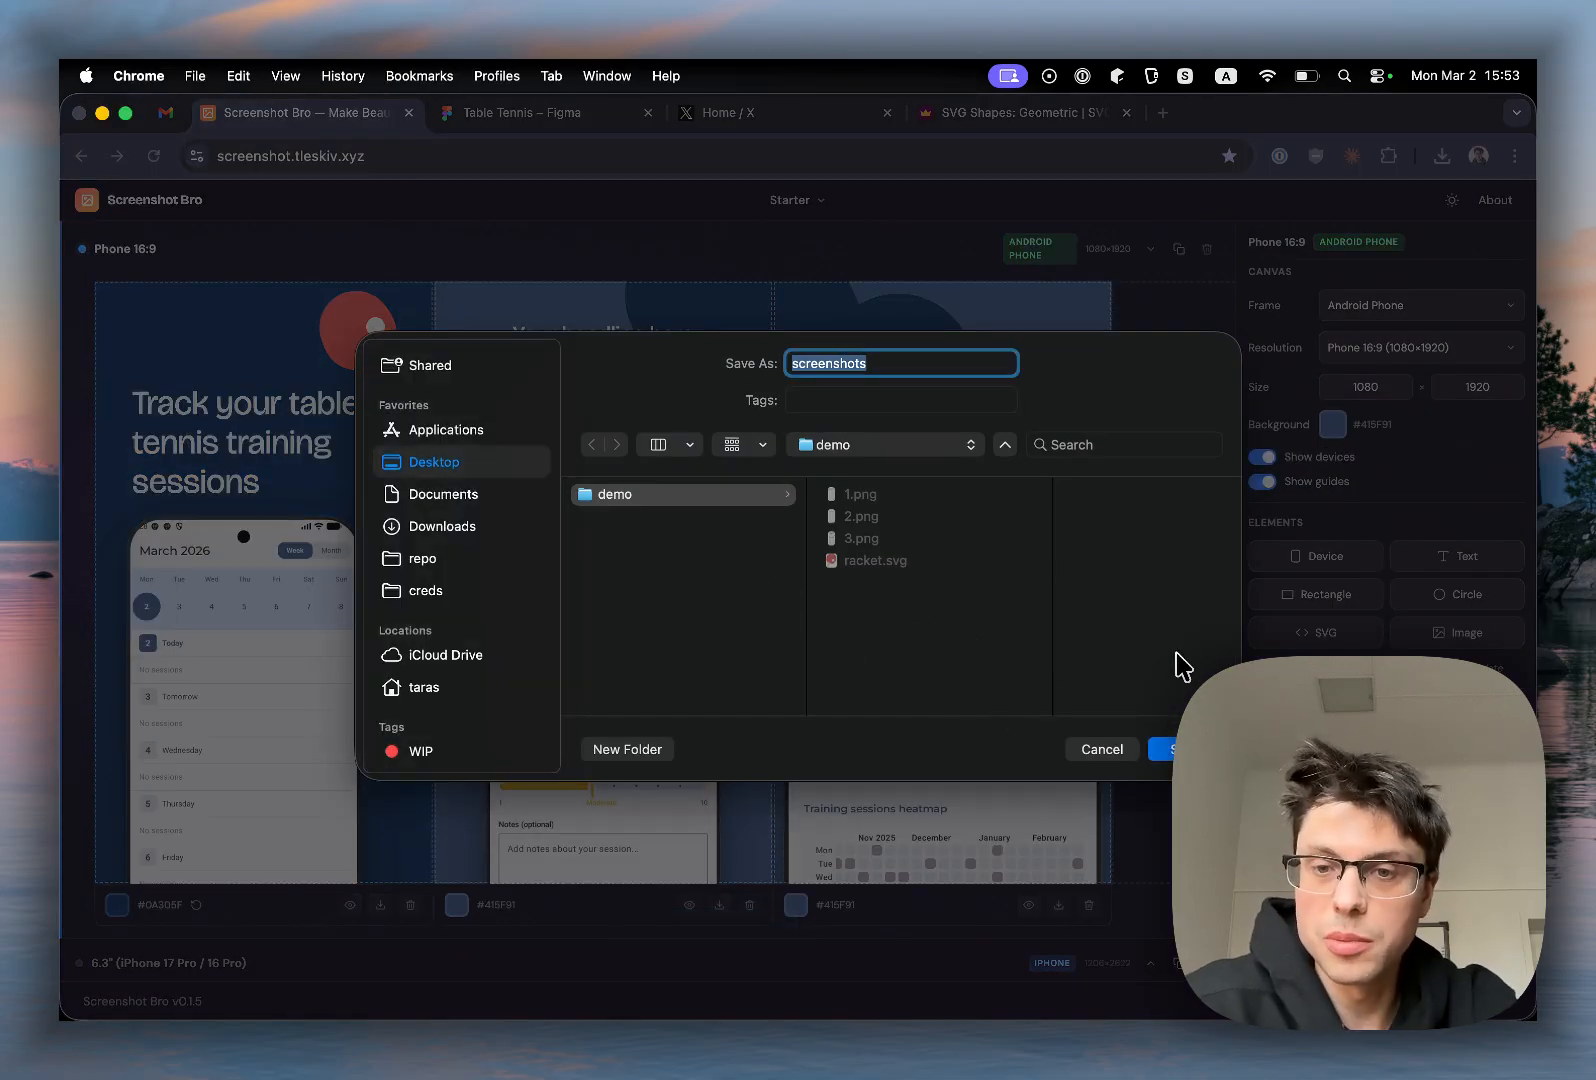
left_click(1187, 750)
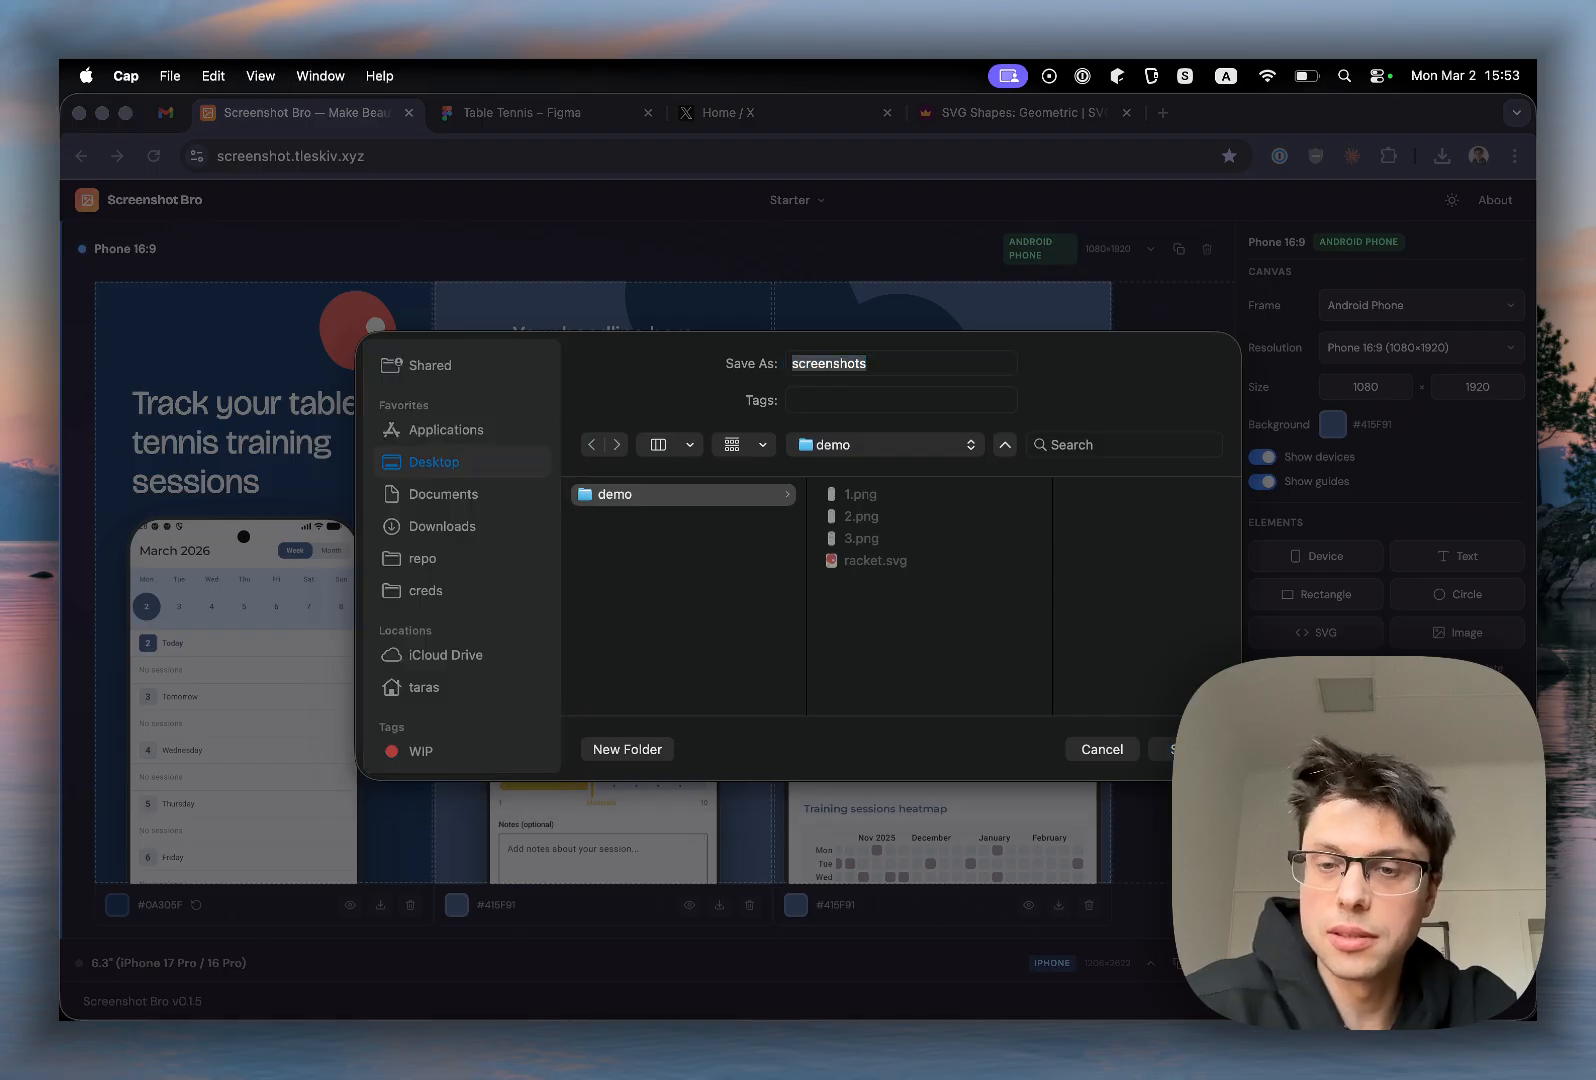
left_click(1047, 375)
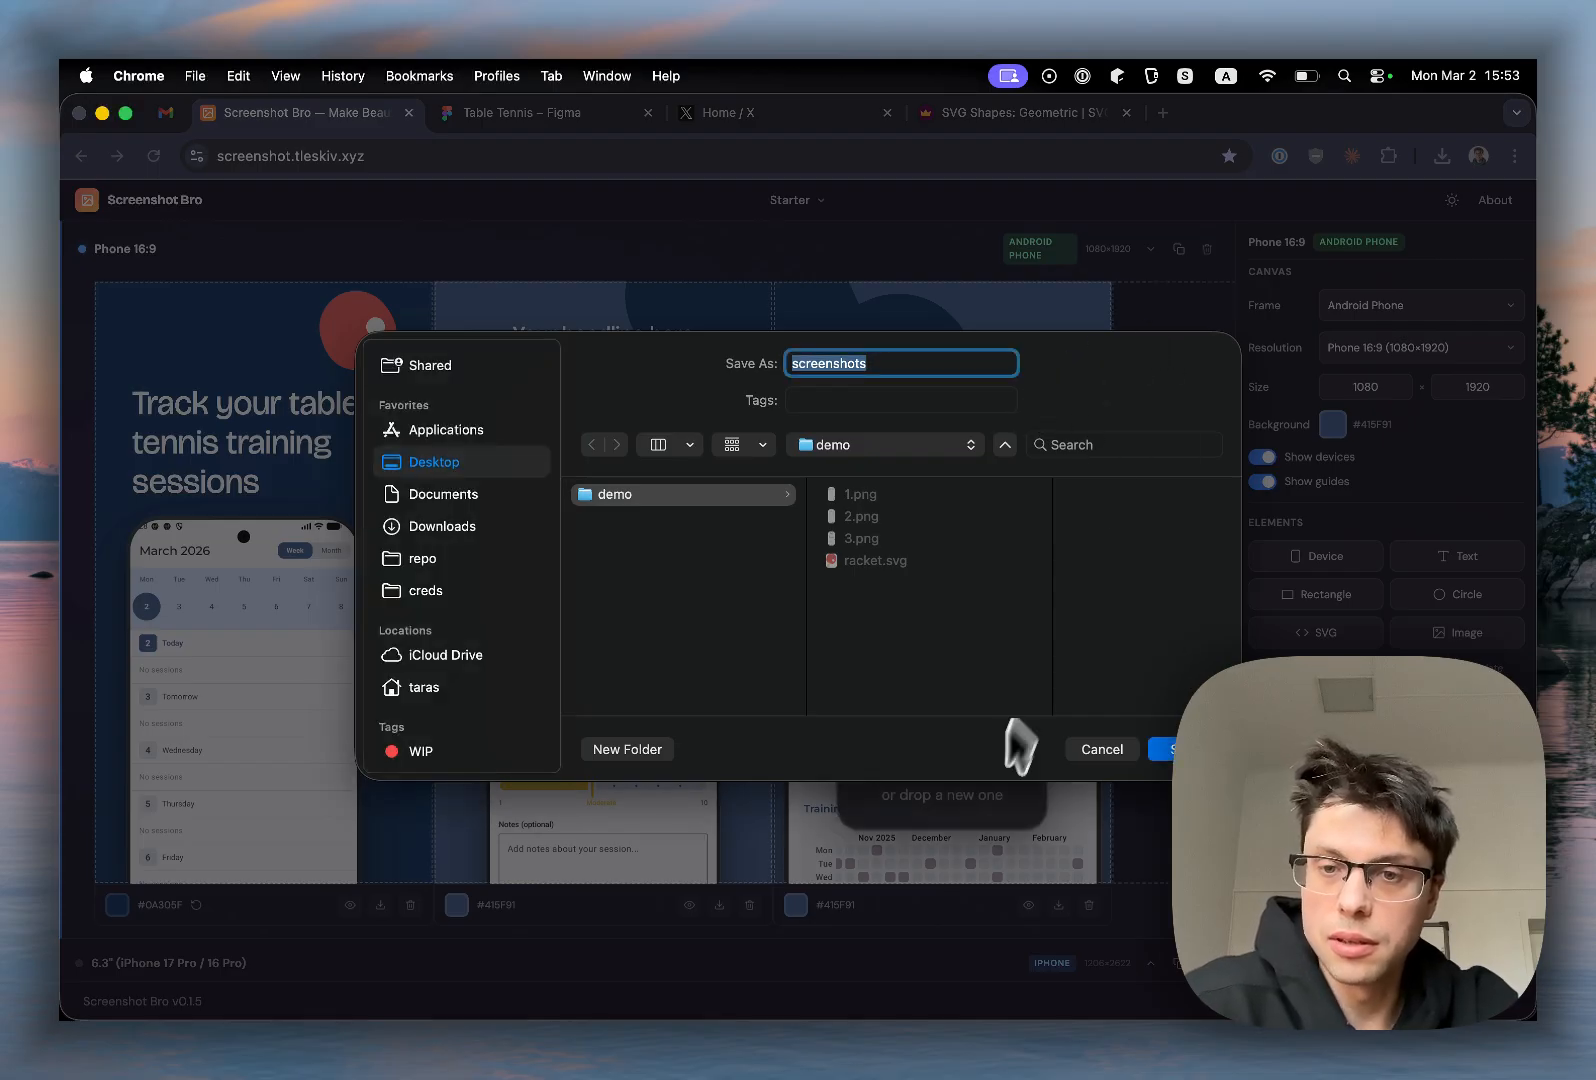
left_click(1147, 838)
left_click(1187, 749)
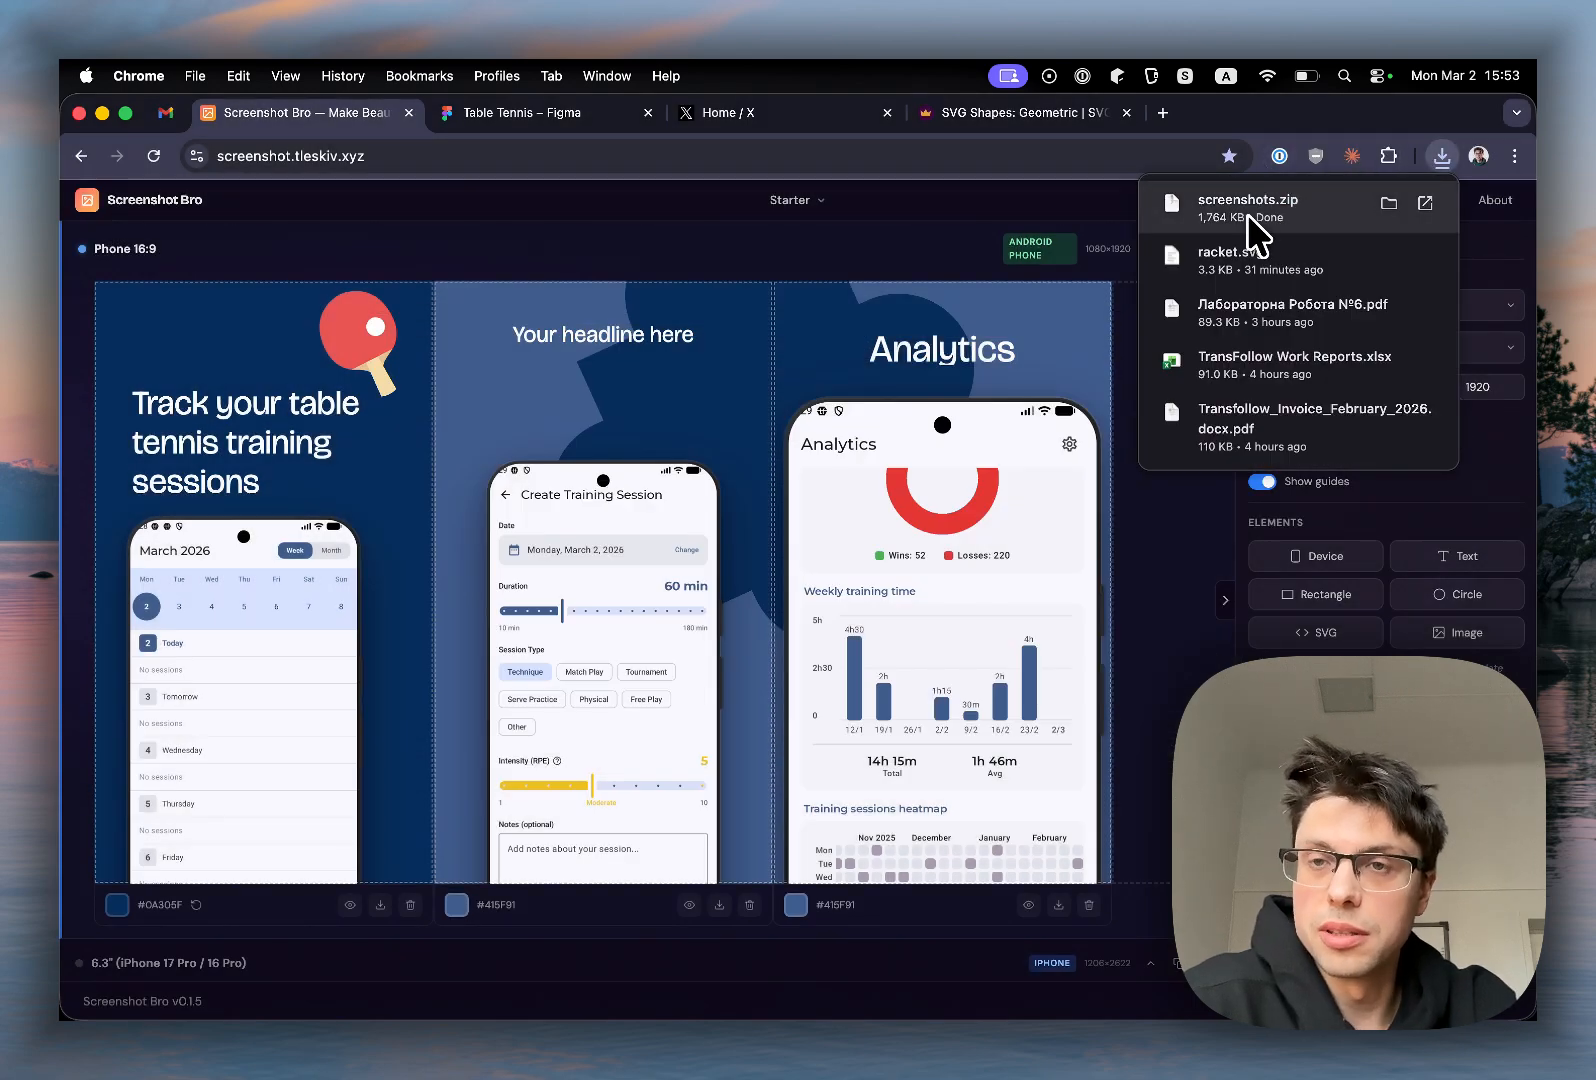
Step: In Finder, extract the exported screenshots.zip and browse its 6.3" iPhone 17 Pro export folder
left_click(1389, 203)
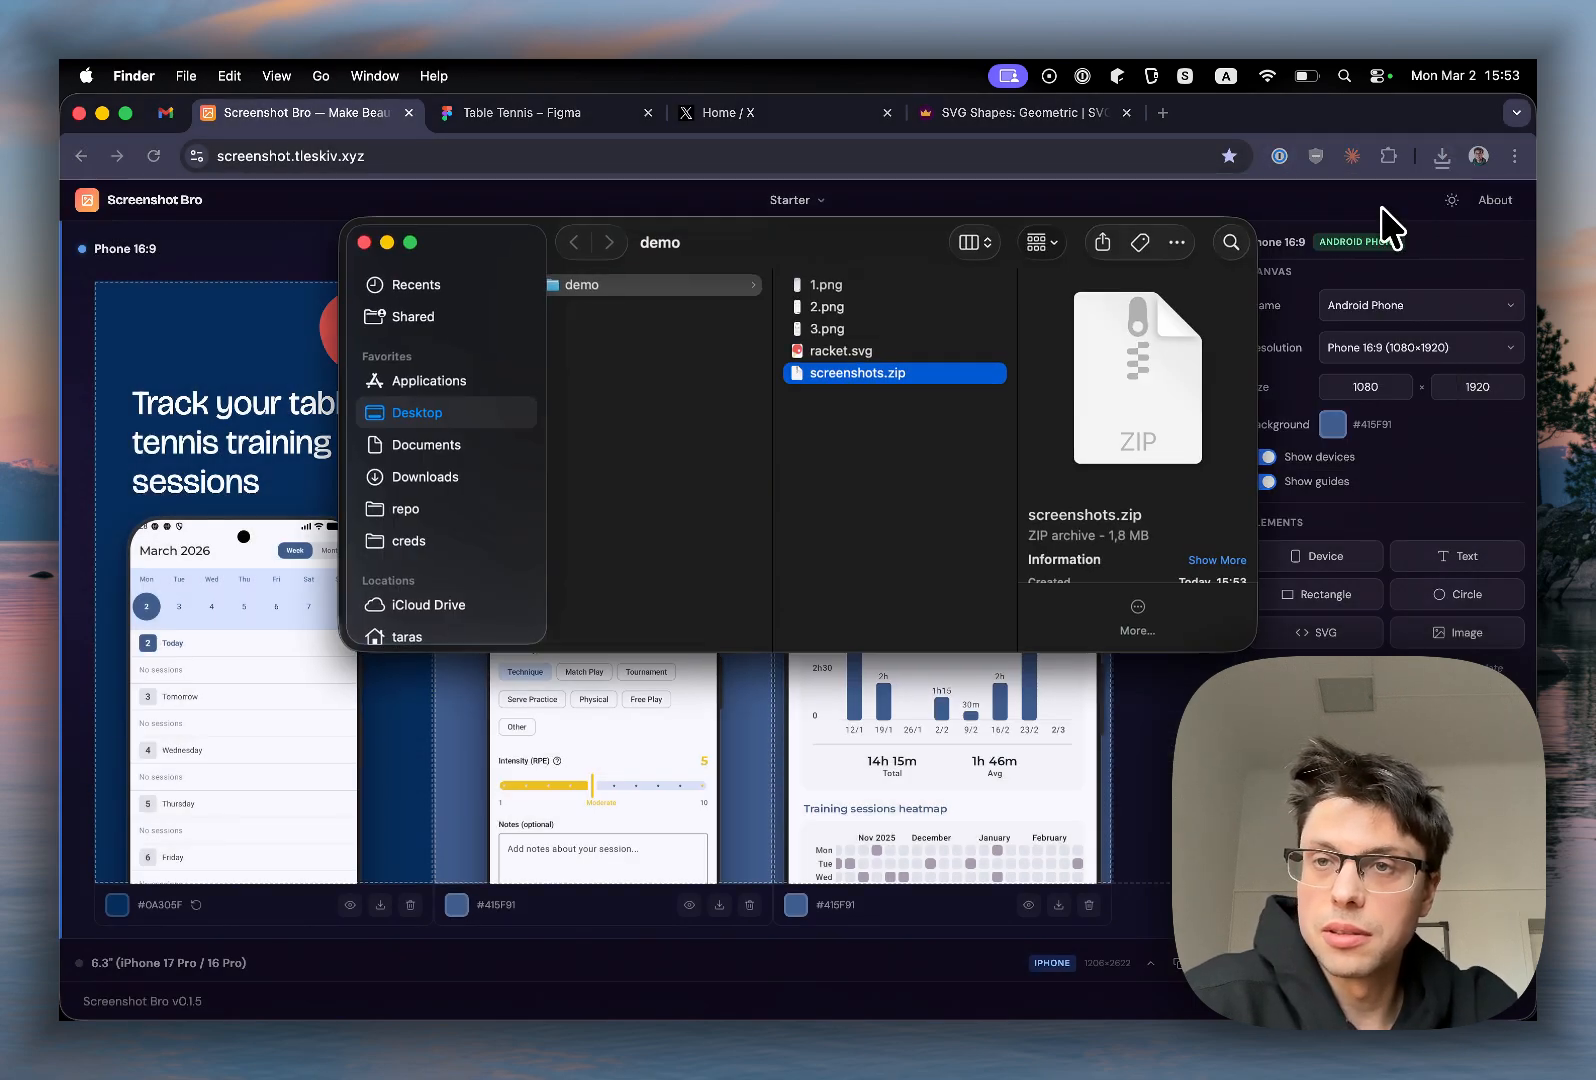
double_click(897, 372)
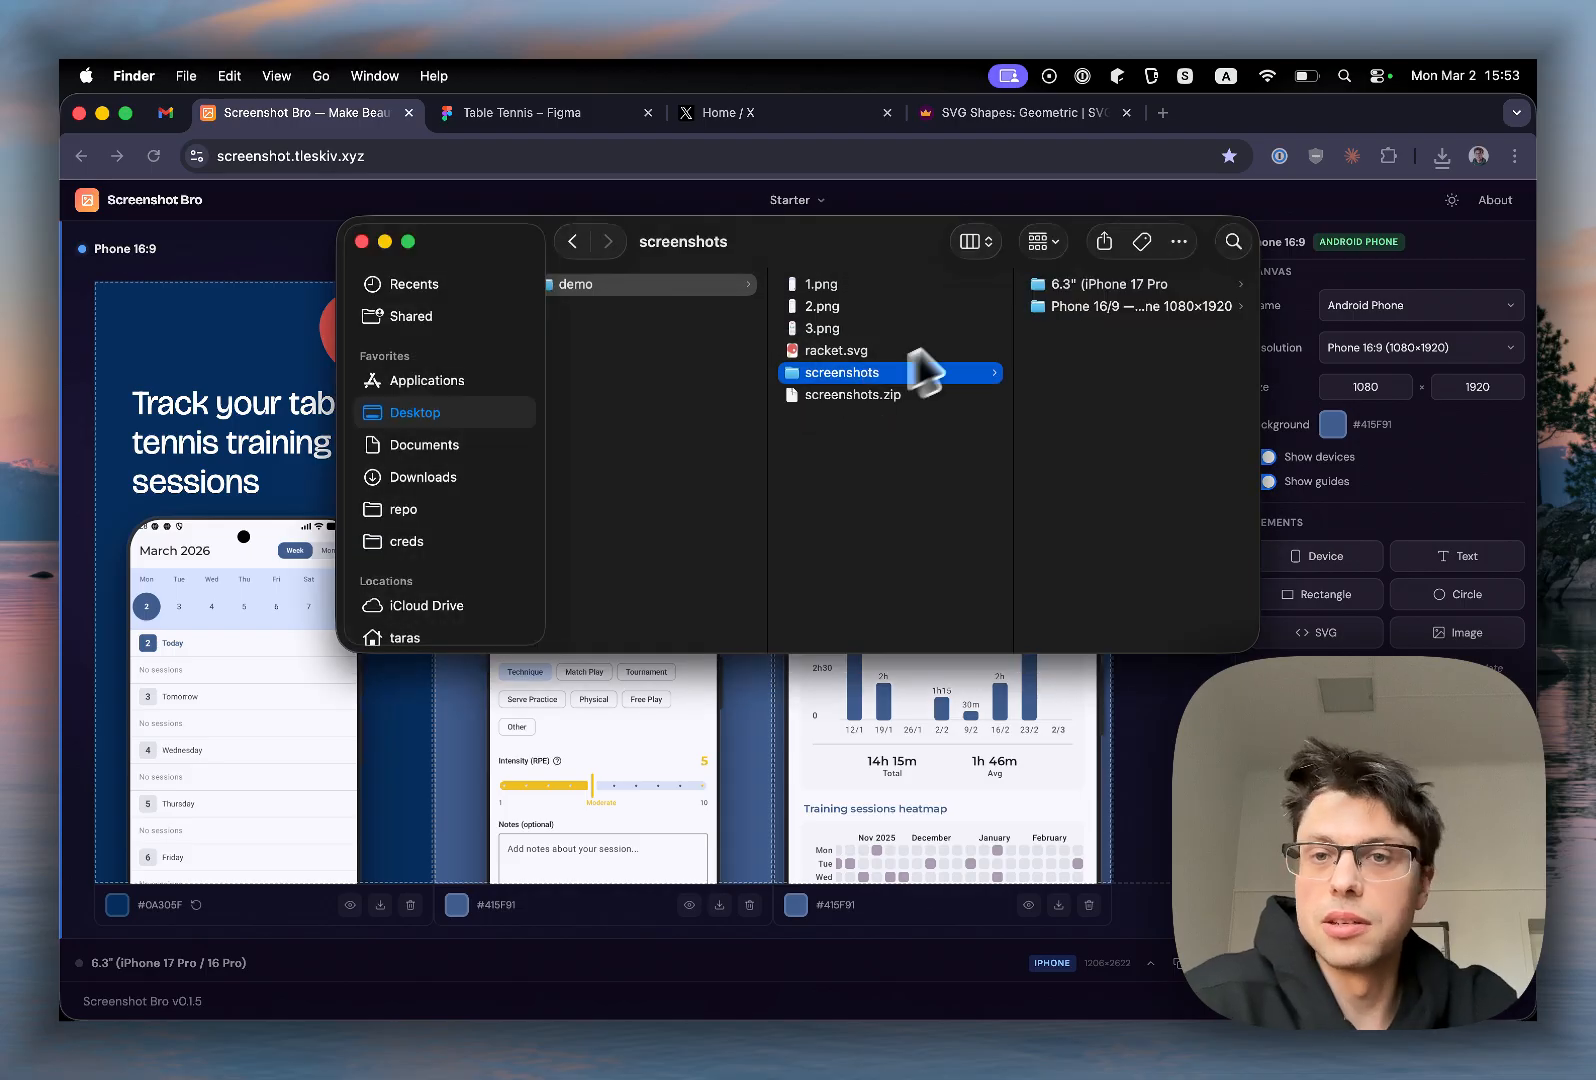
left_click(1050, 284)
left_click(1049, 284)
left_click(1049, 284)
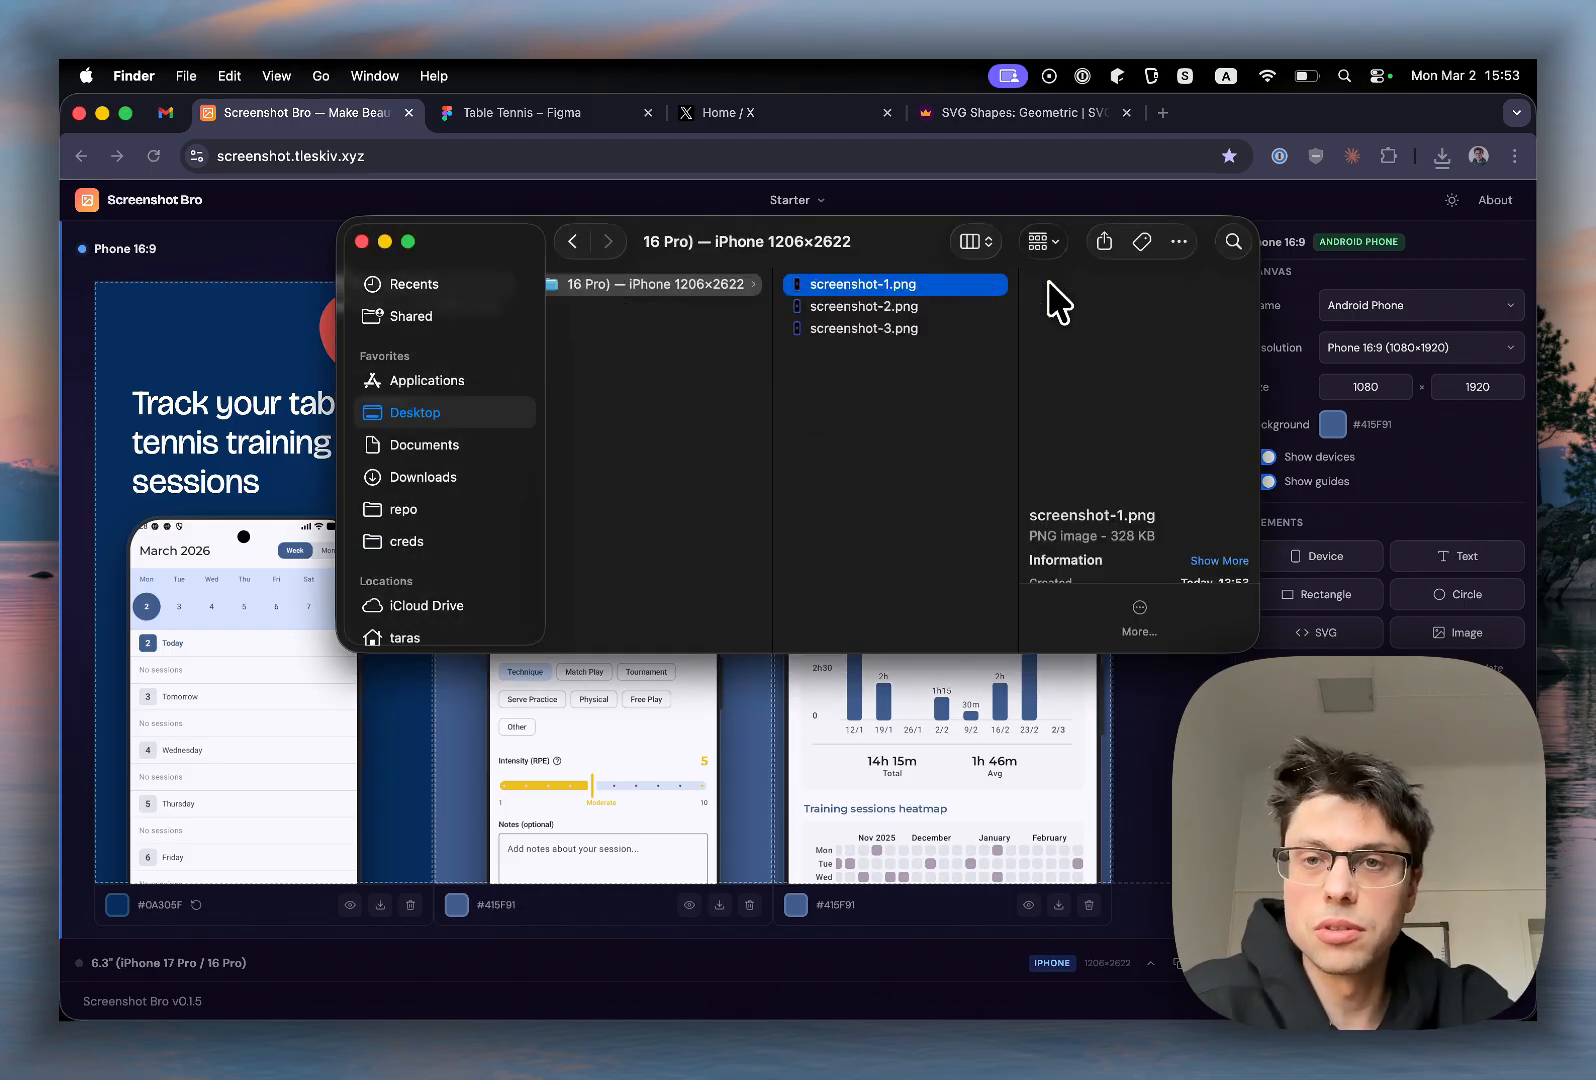
key("Left")
key("Left")
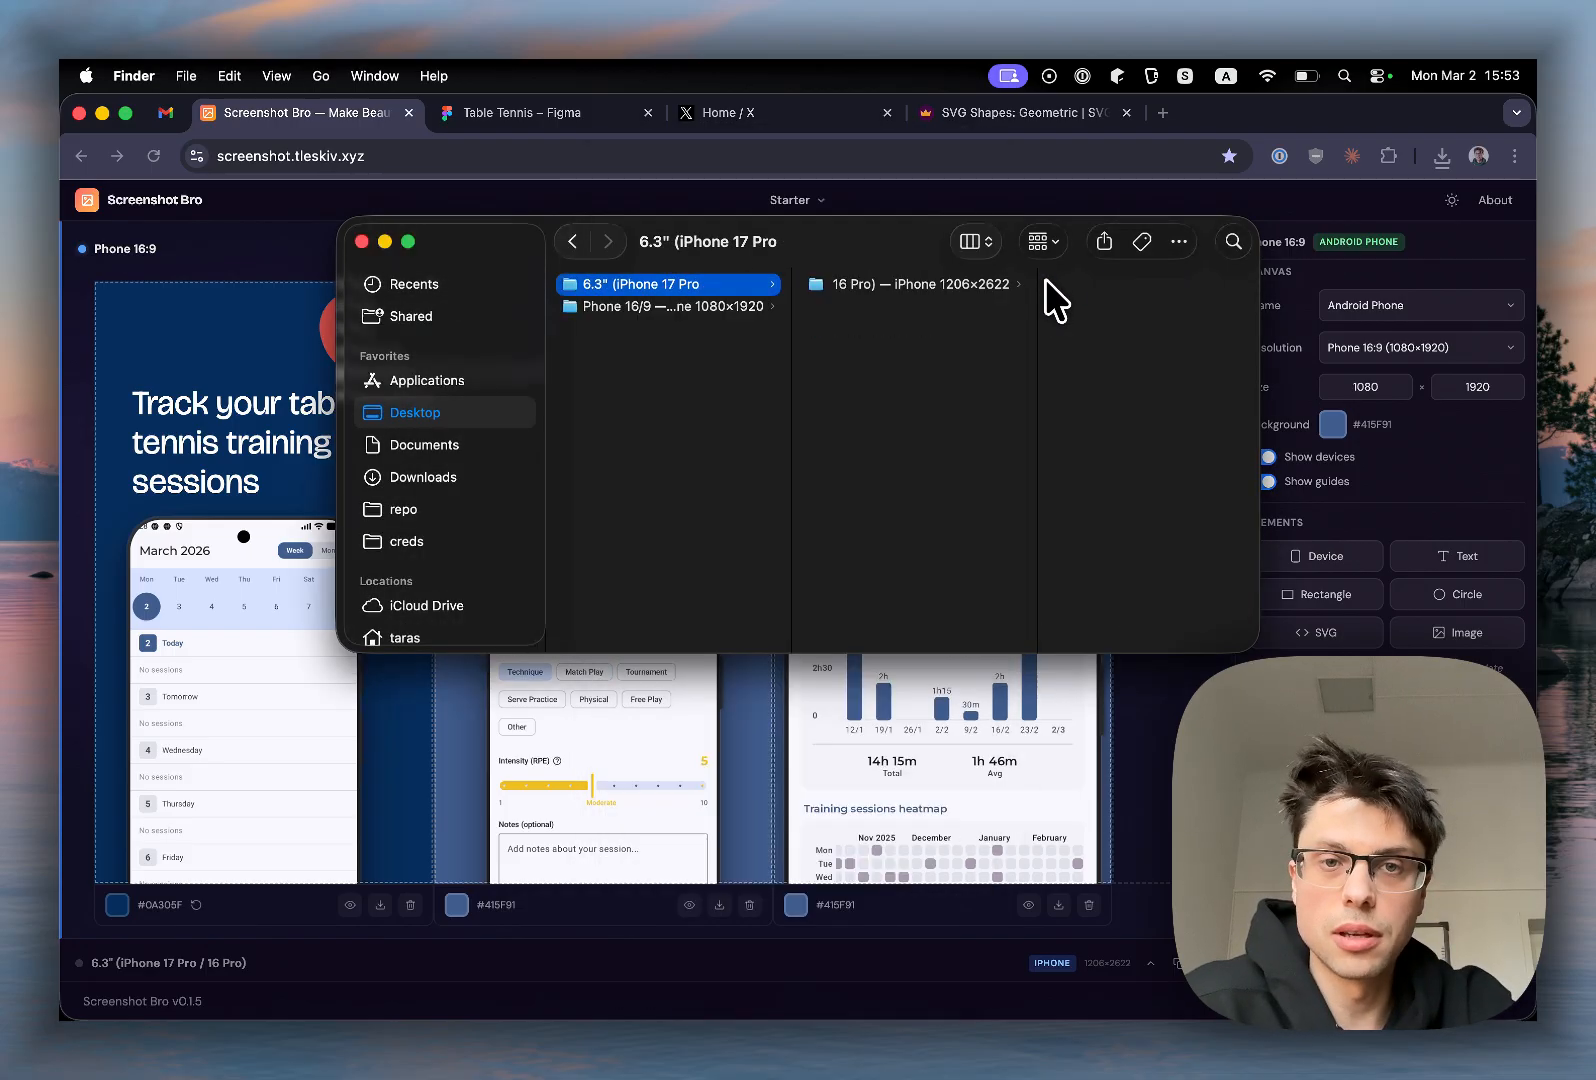
Step: Preview screenshot-1.png, screenshot-2.png and screenshot-3.png in the Android Phone 1080×1920 export folder, and close the Finder window
key("Down")
key("Right")
key("space")
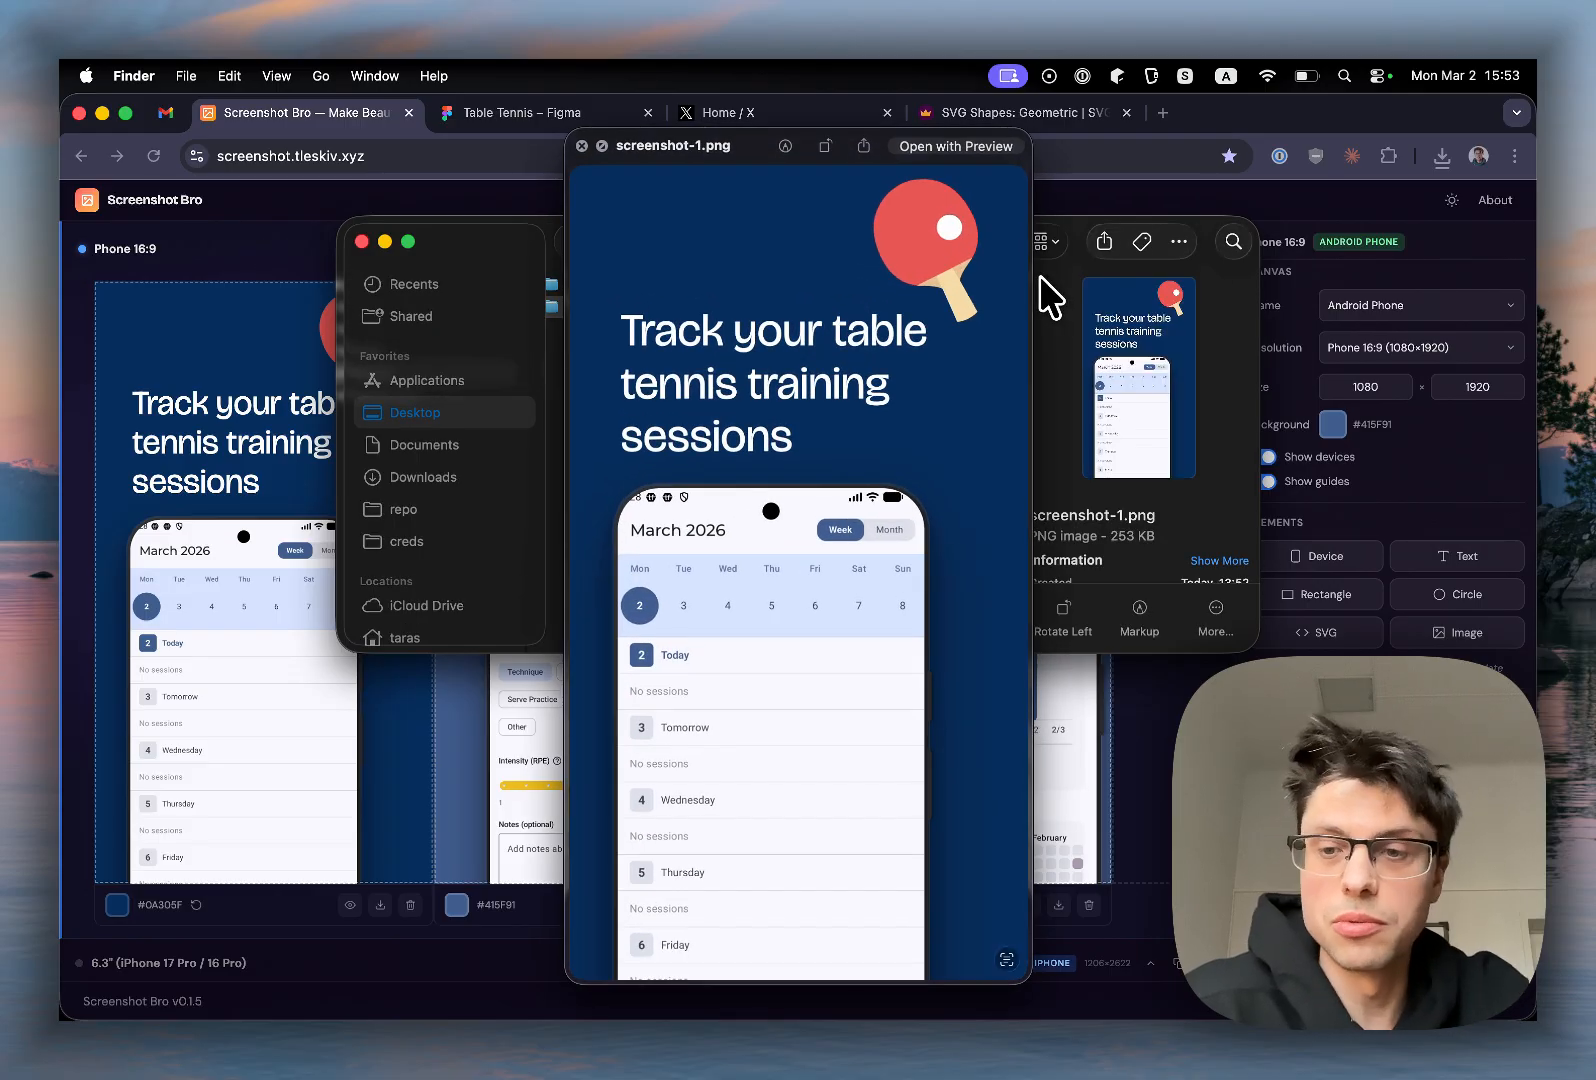
key("space")
key("Down")
key("space")
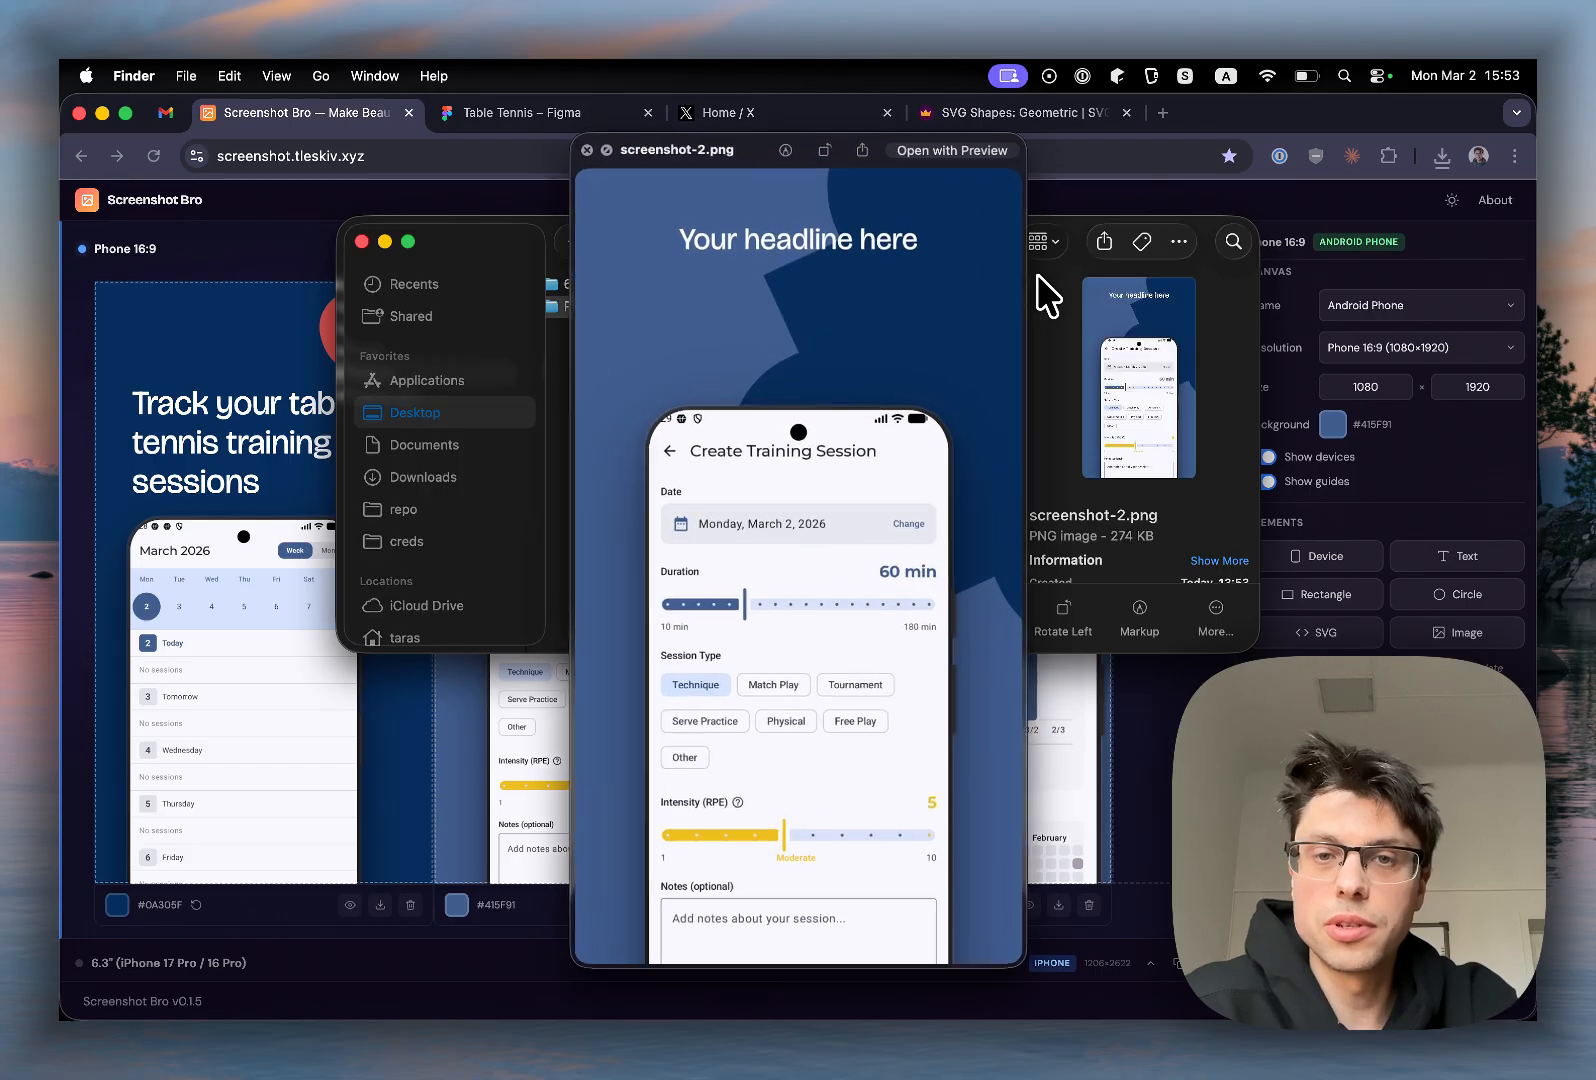
key("space")
key("Down")
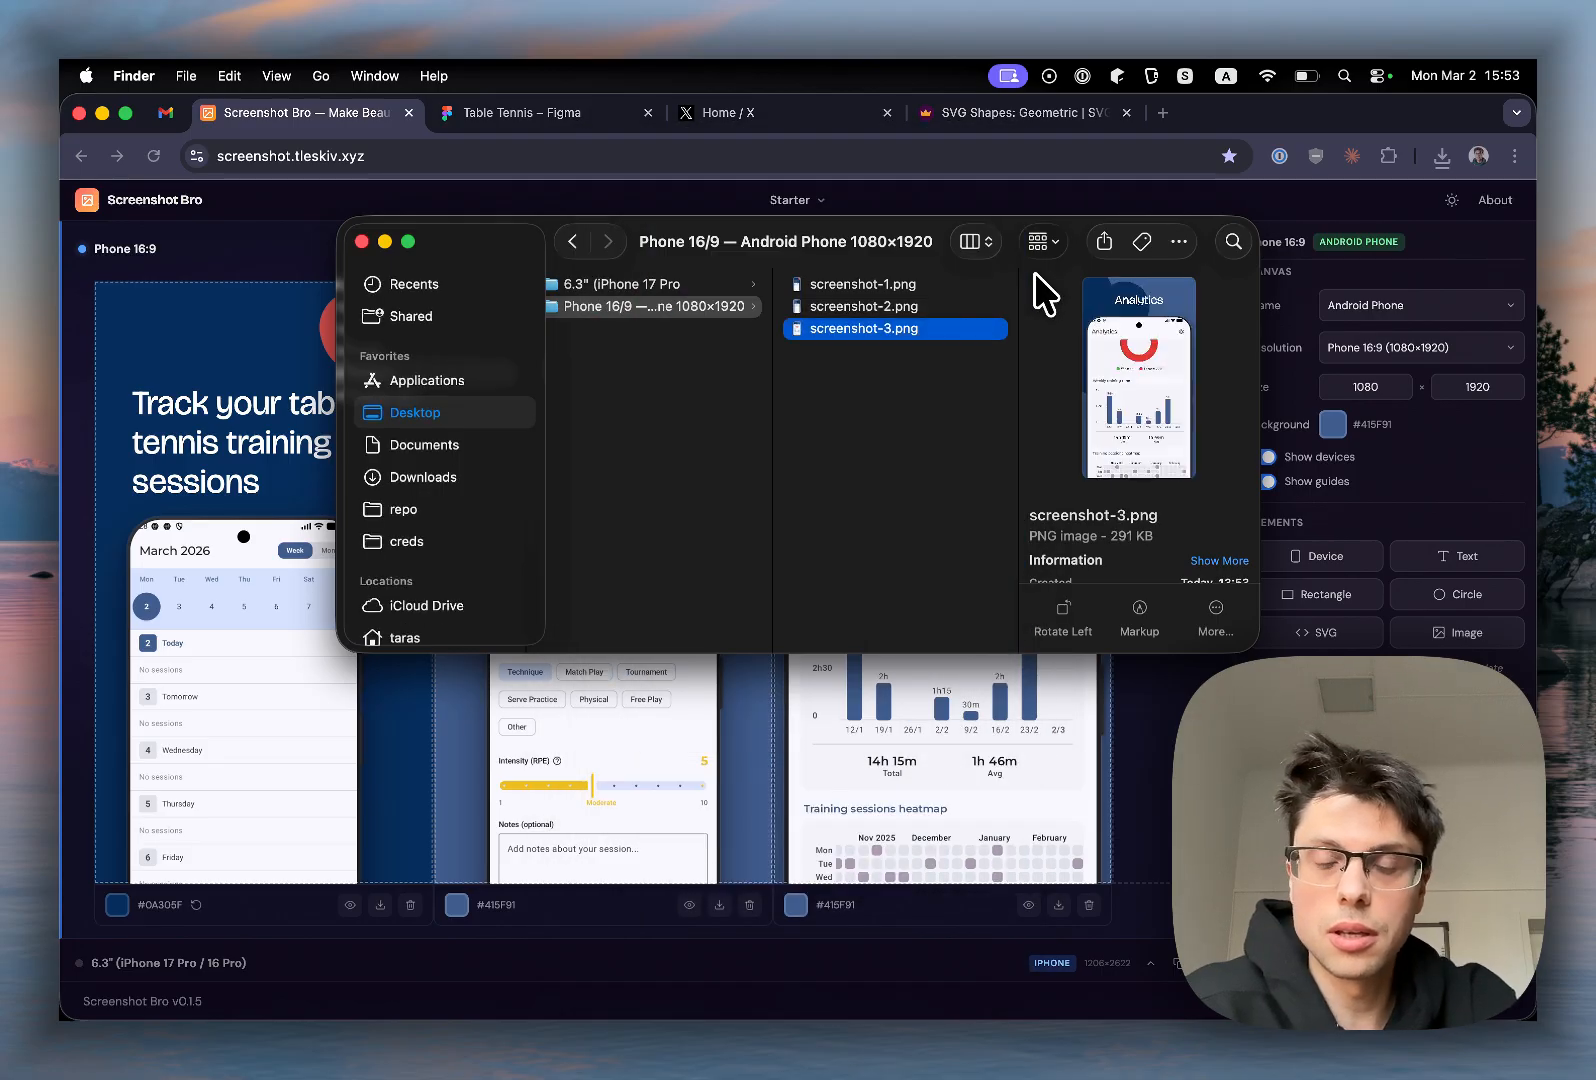
key("space")
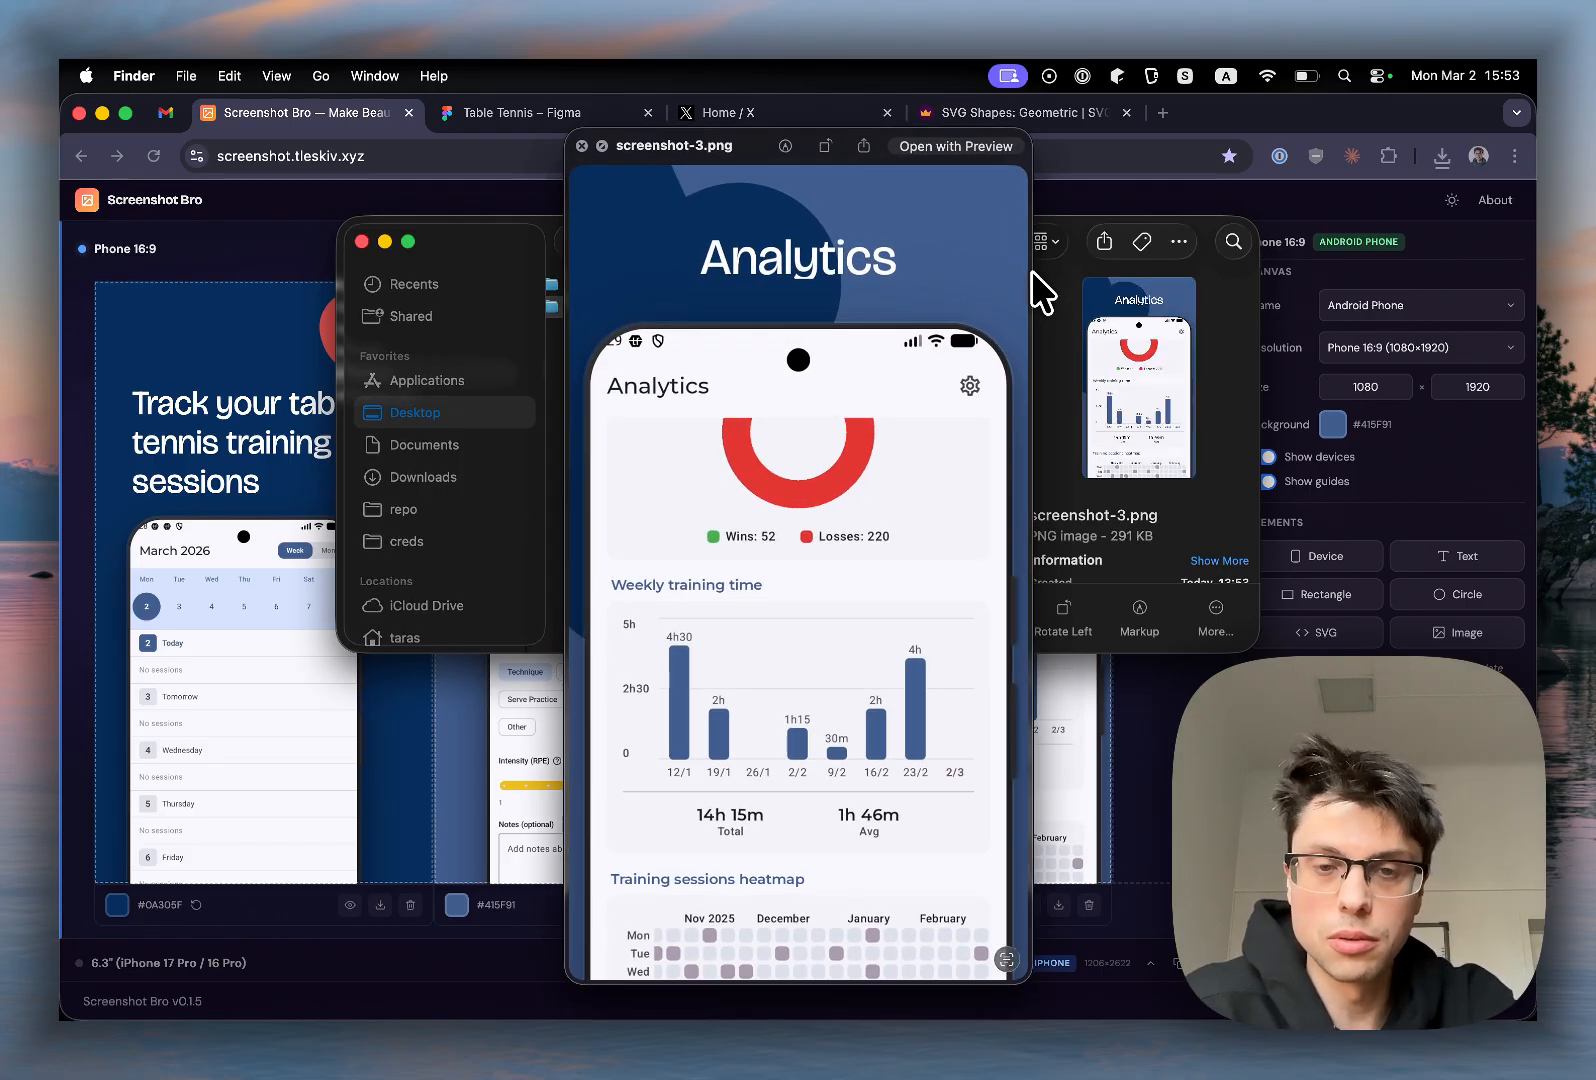
key("space")
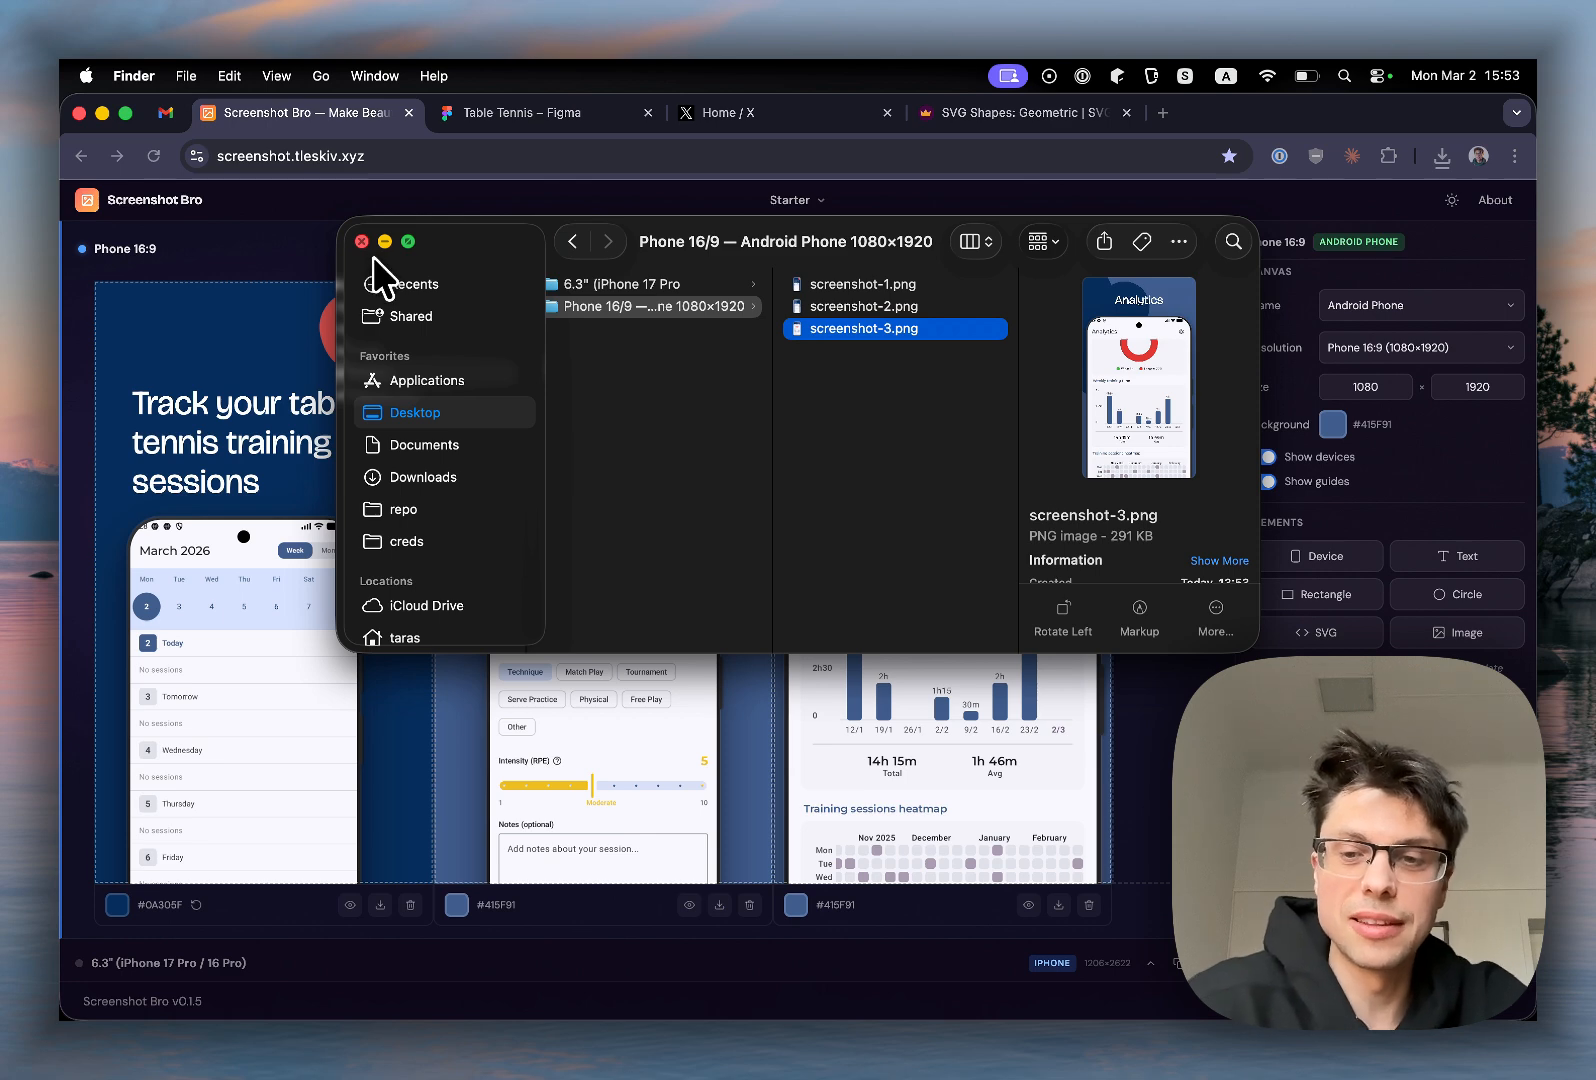
left_click(362, 241)
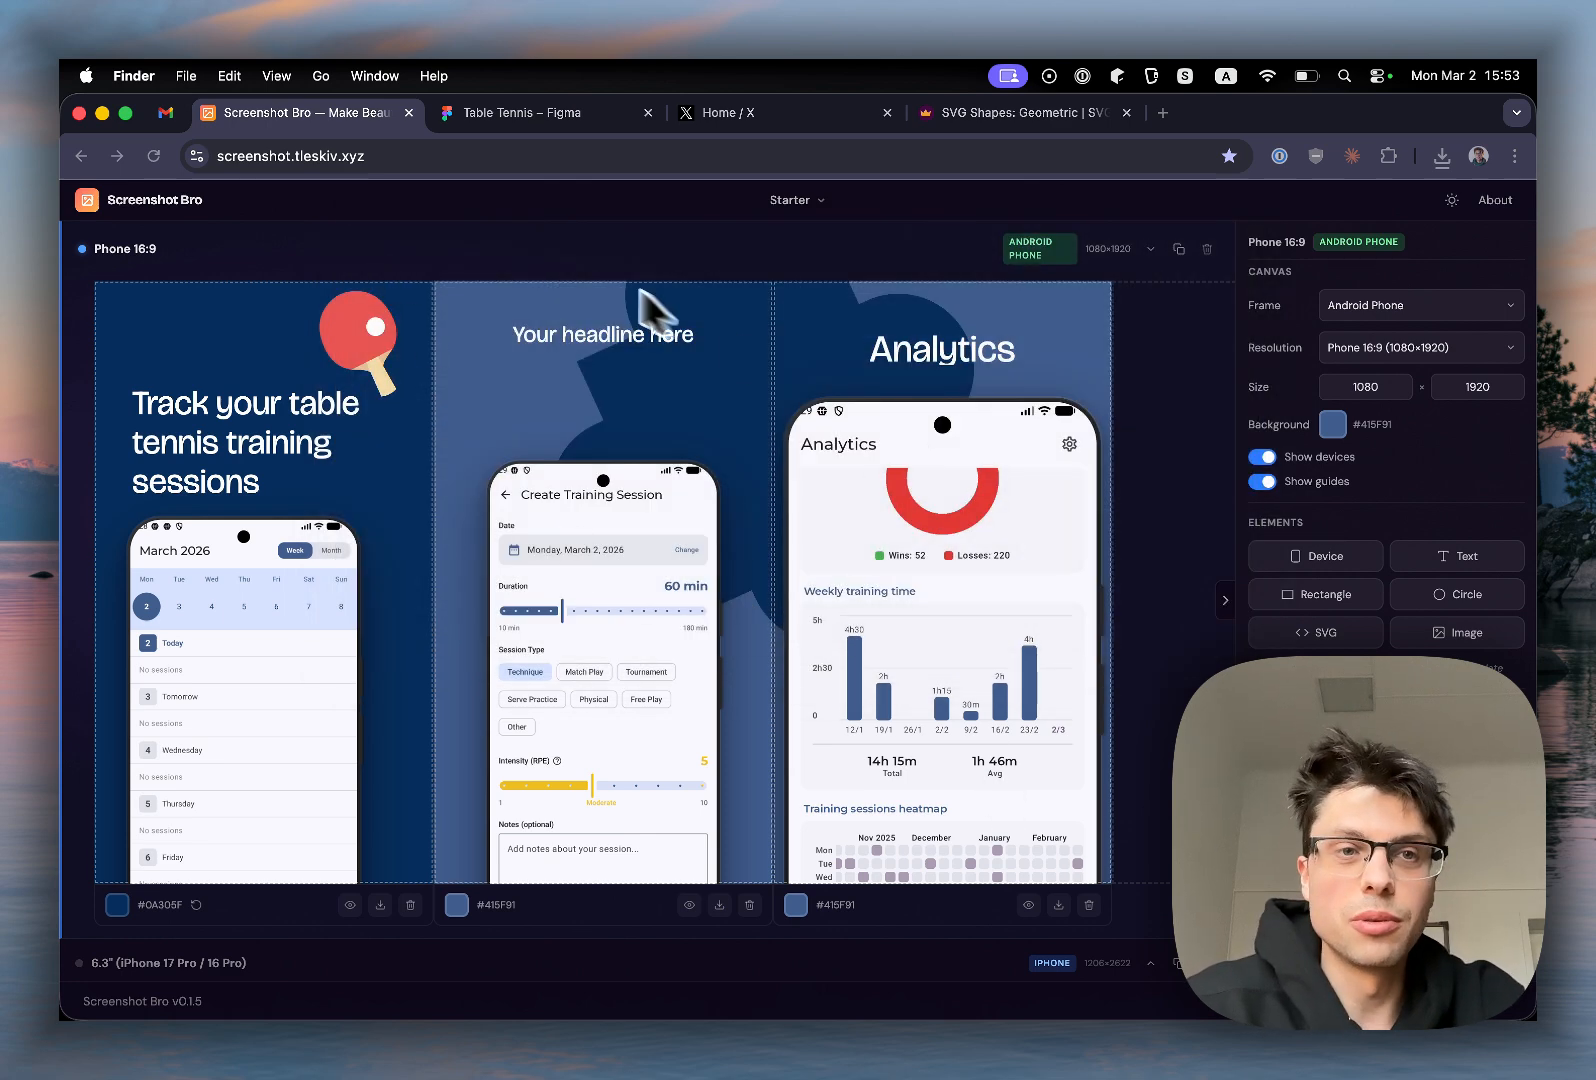
Step: Back in Screenshot Bro, set the page zoom to 90% and look over the Android and iPhone rows
left_click(460, 160)
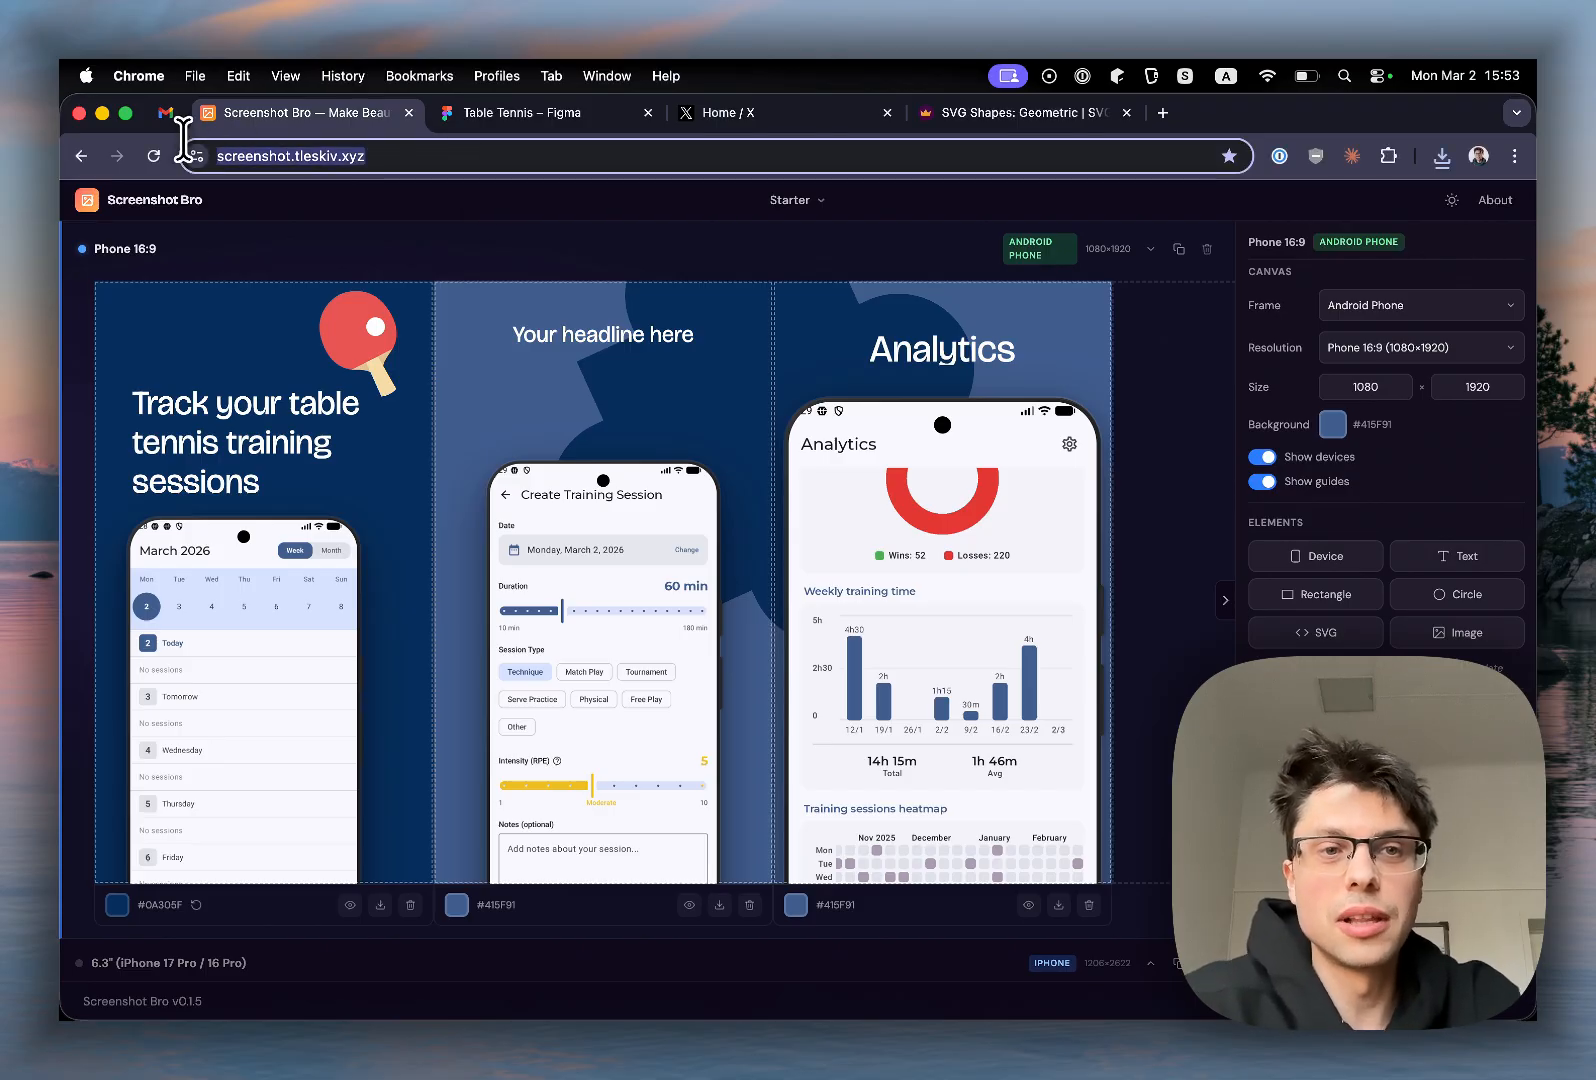
key("super+equal")
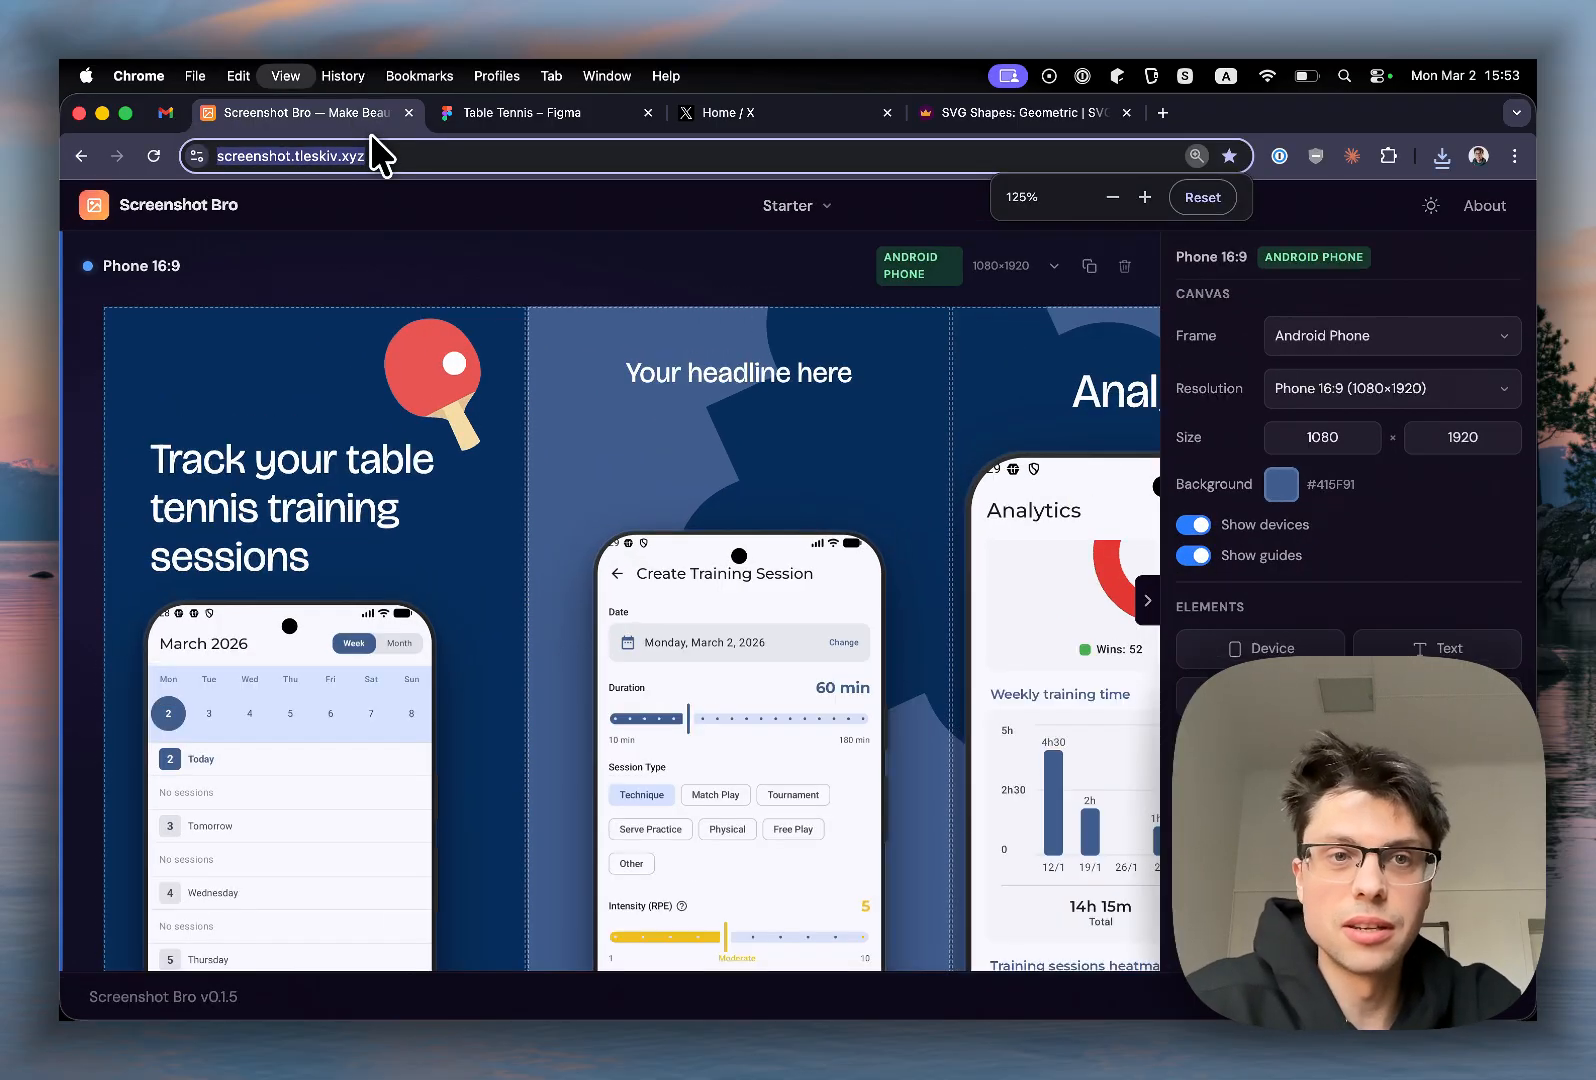
key("super+minus")
key("super+minus")
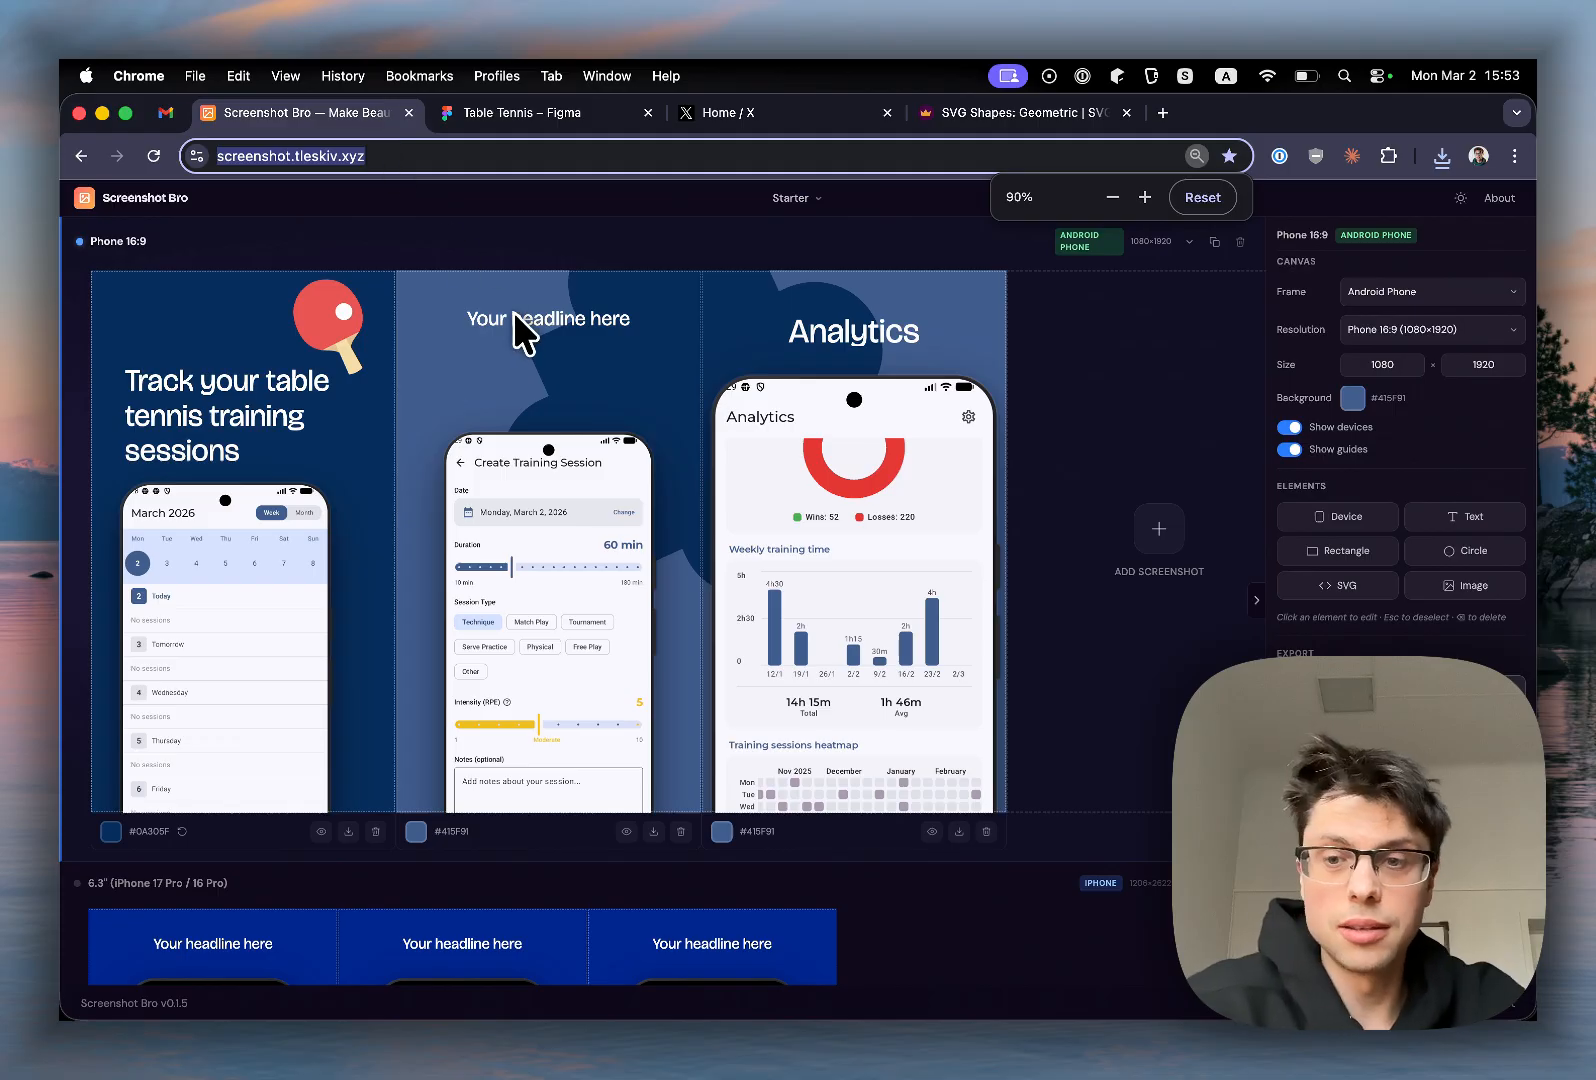
mouse_move(545, 383)
scroll(577, 527, "down", 3)
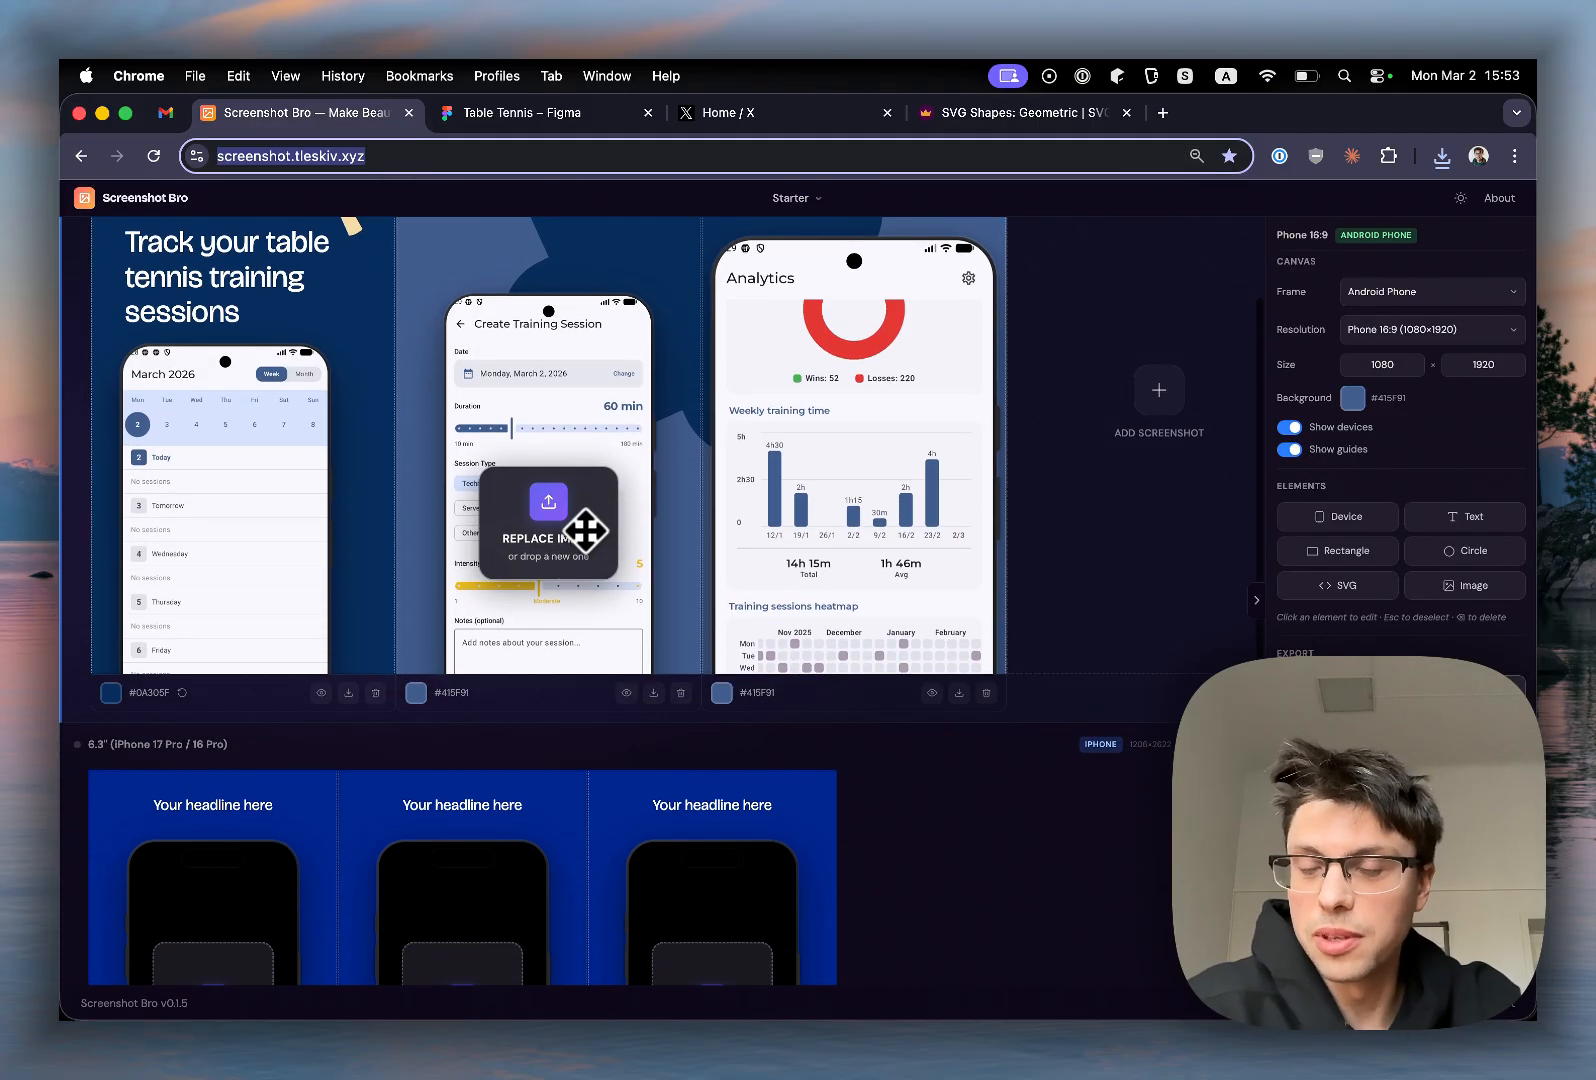
scroll(585, 530, "down", 2)
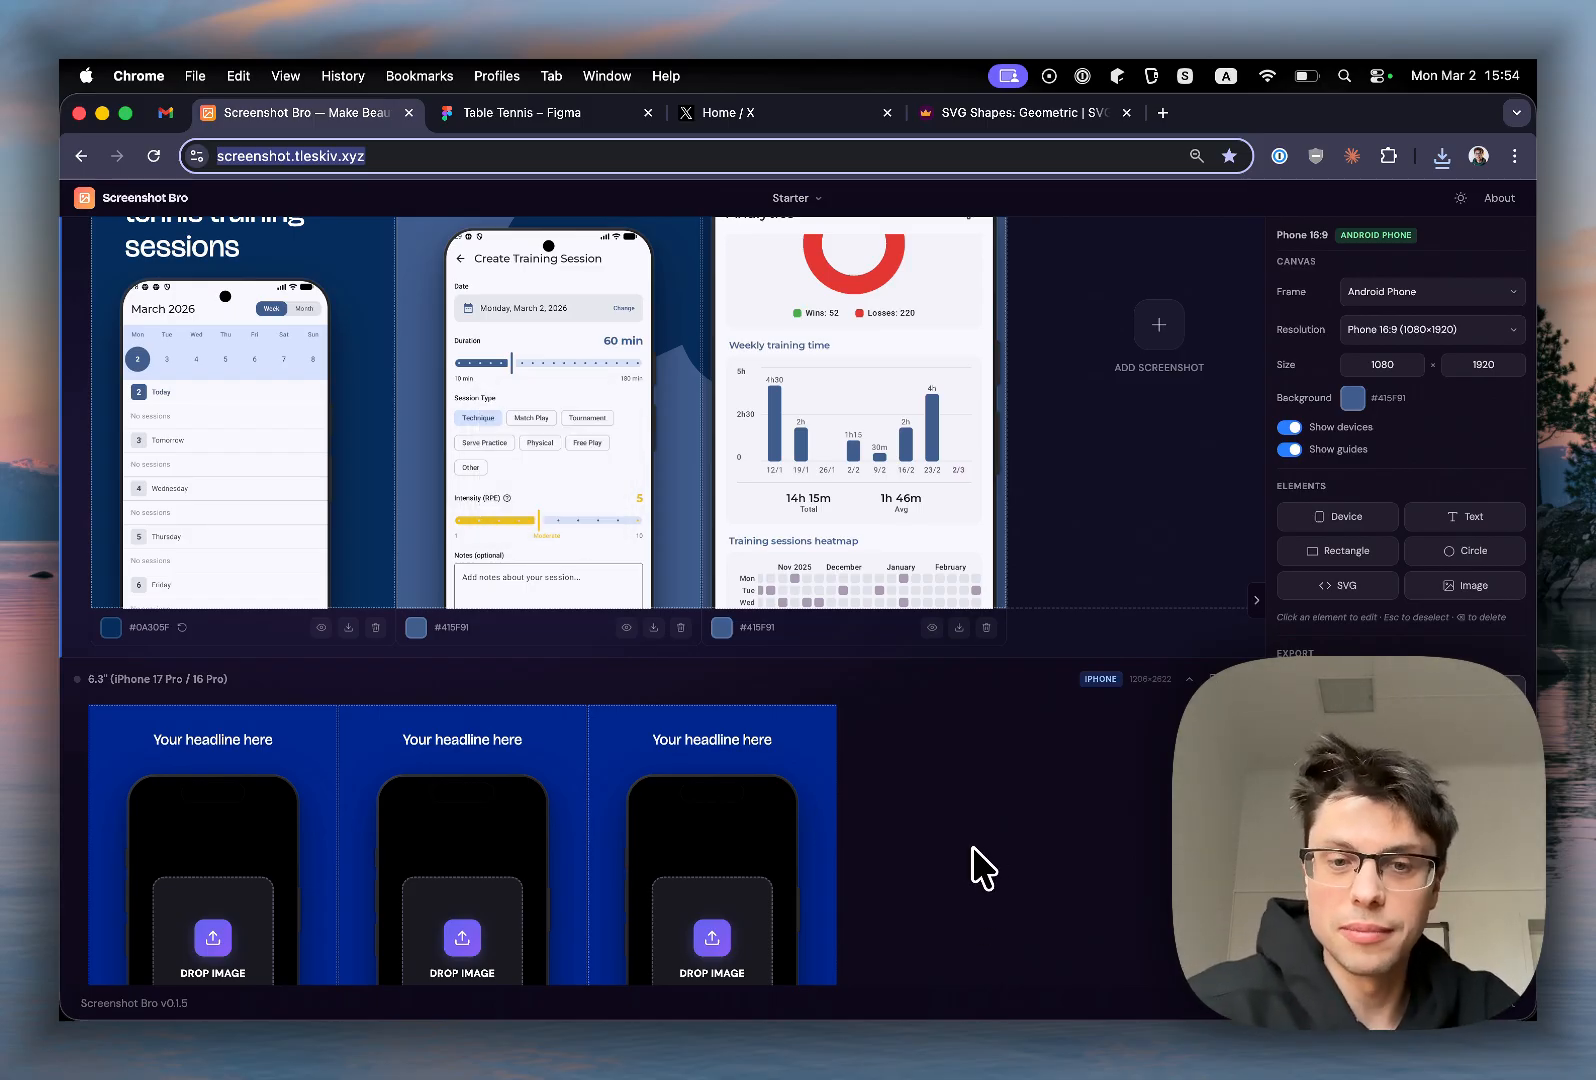
left_click(663, 880)
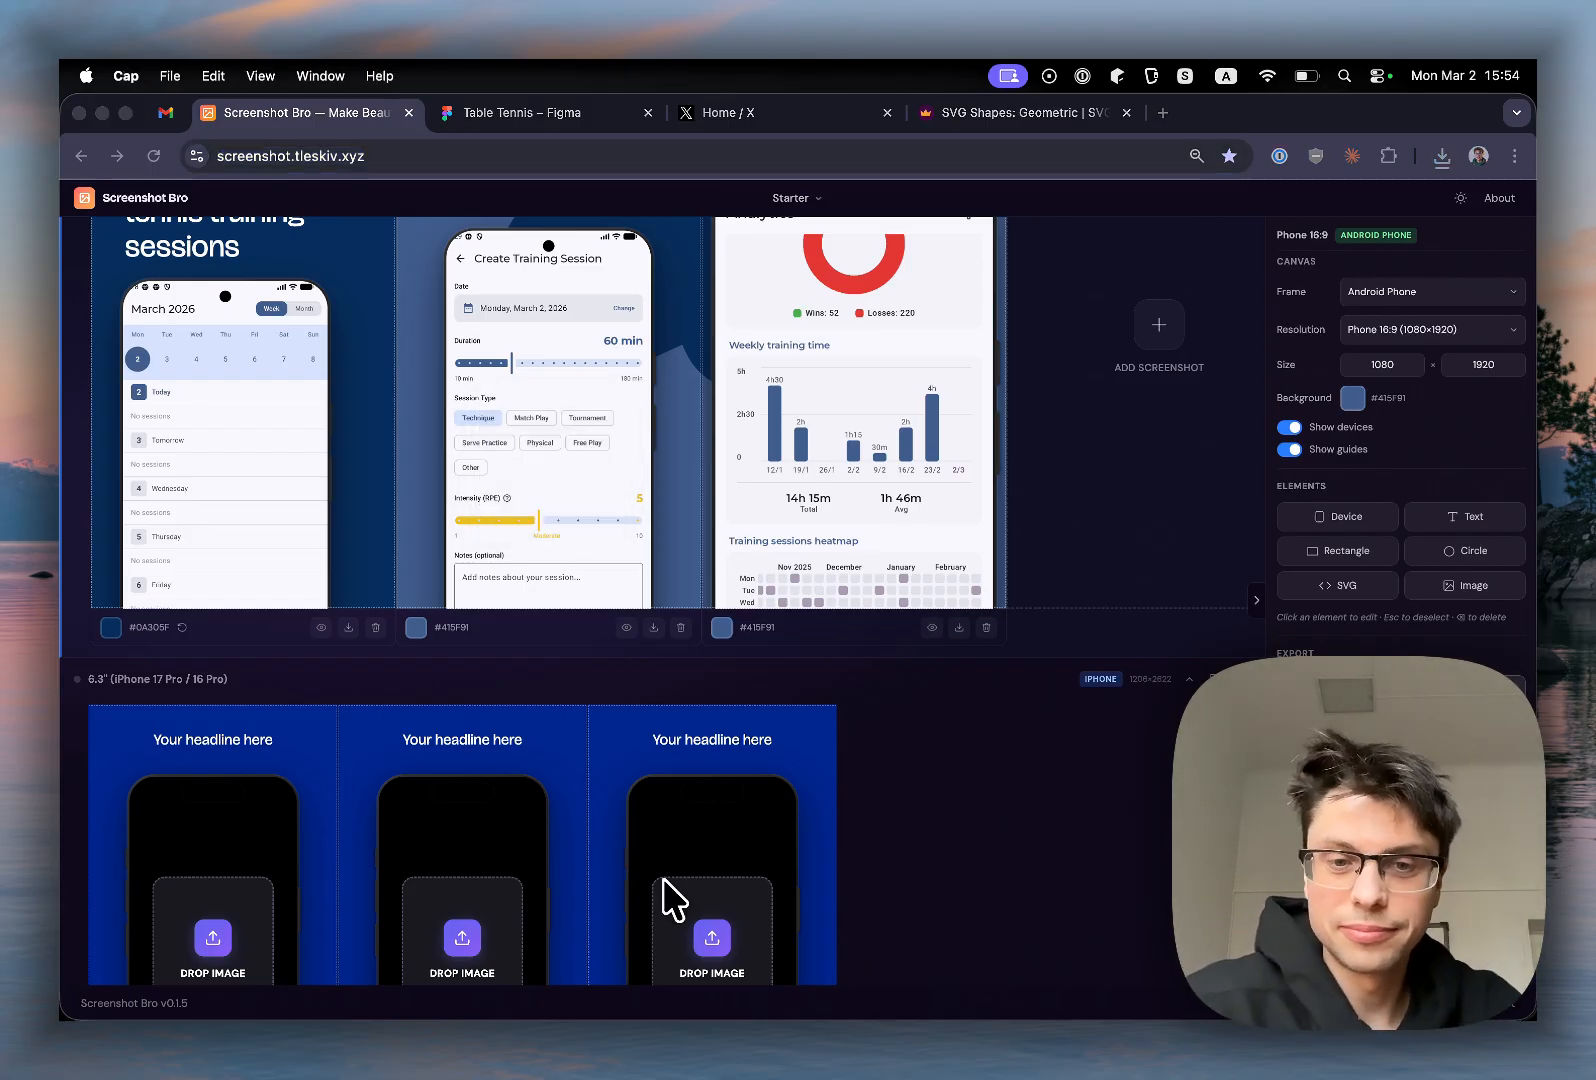